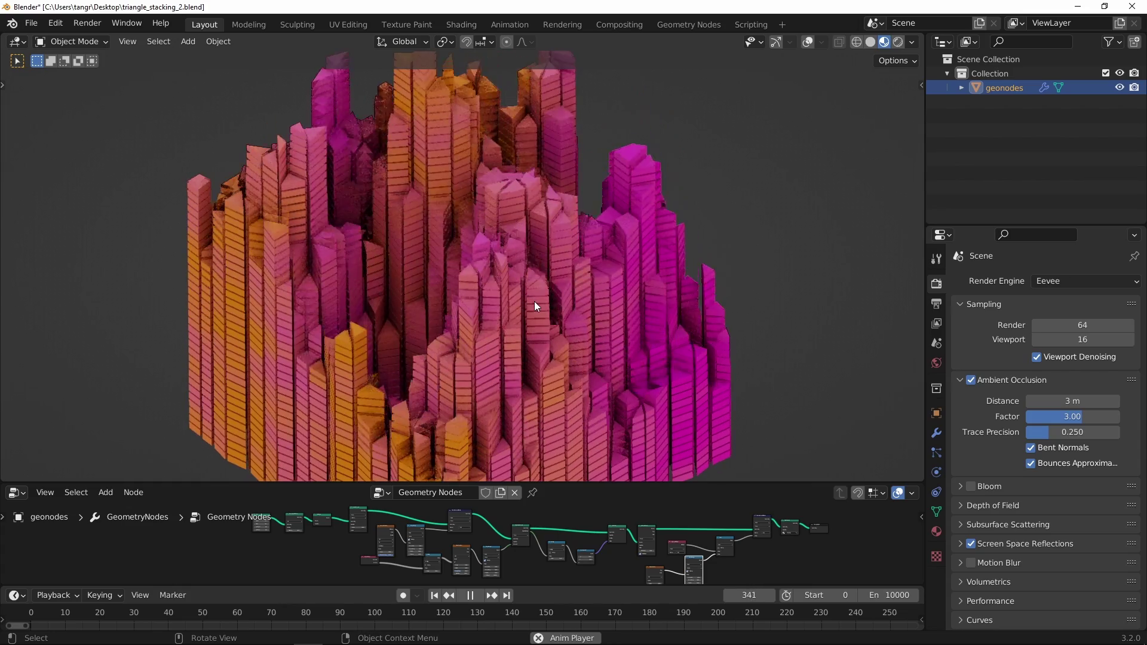
- Enlarge the node editor and set the Merge by Distance node's distance to 0.69 m in the finished tower setup
{"action": "middle_click_drag", "start_coordinate": [539, 312], "coordinate": [478, 307]}
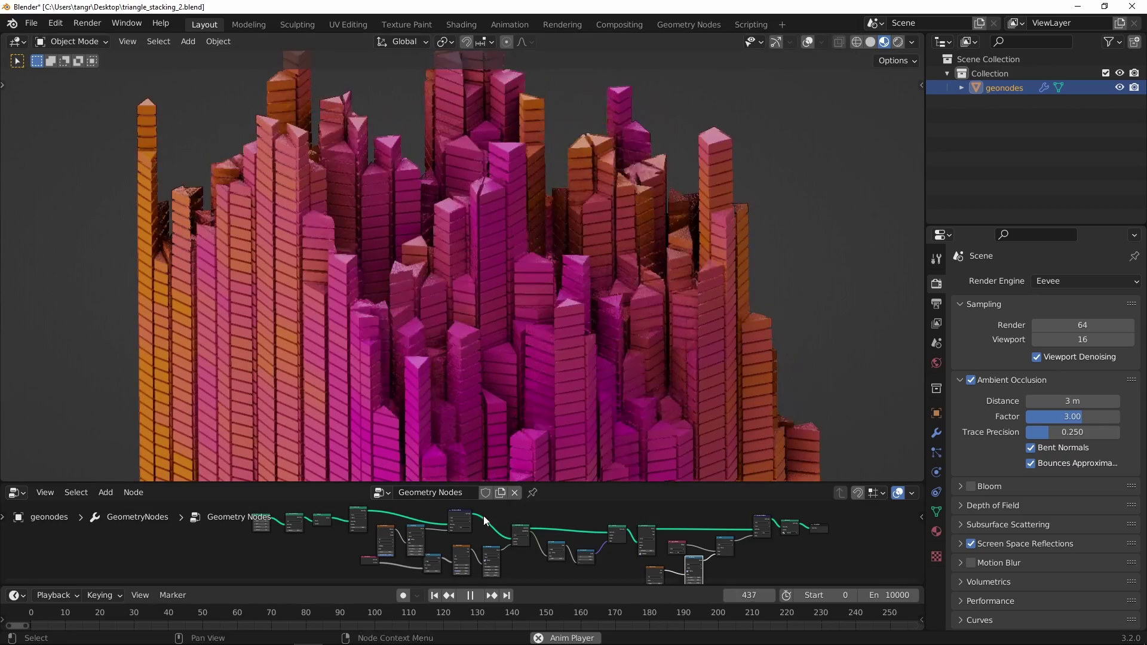
{"action": "left_click_drag", "start_coordinate": [528, 482], "coordinate": [472, 393]}
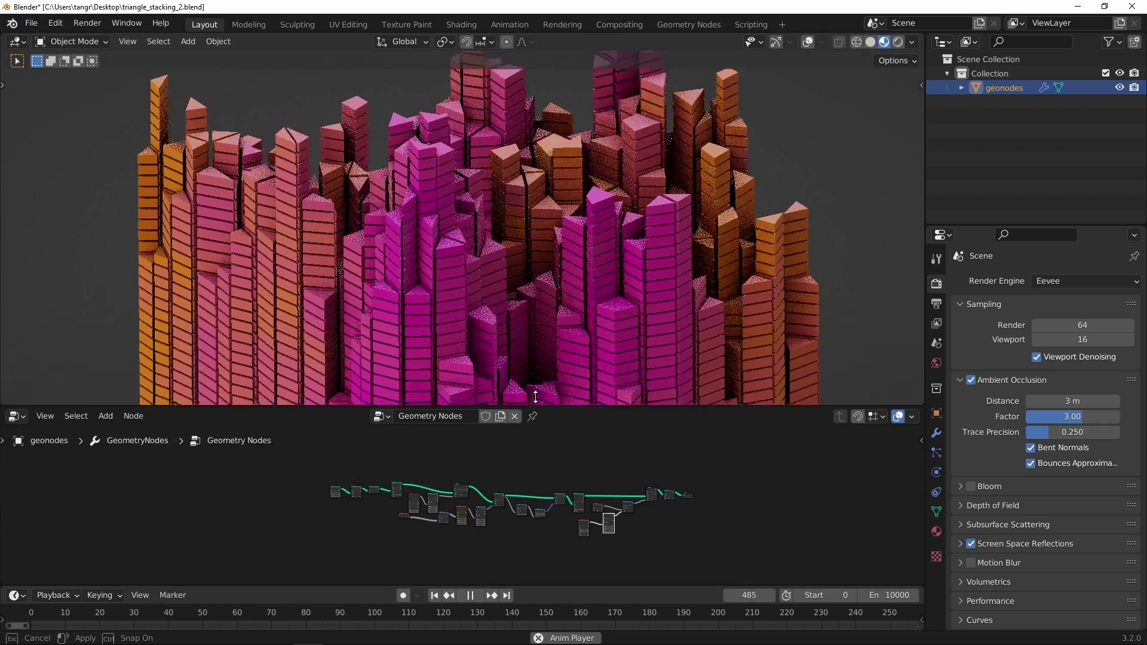
{"action": "scroll", "coordinate": [468, 412], "scroll_direction": "up", "scroll_amount": 4}
{"action": "scroll", "coordinate": [427, 521], "scroll_direction": "up", "scroll_amount": 4}
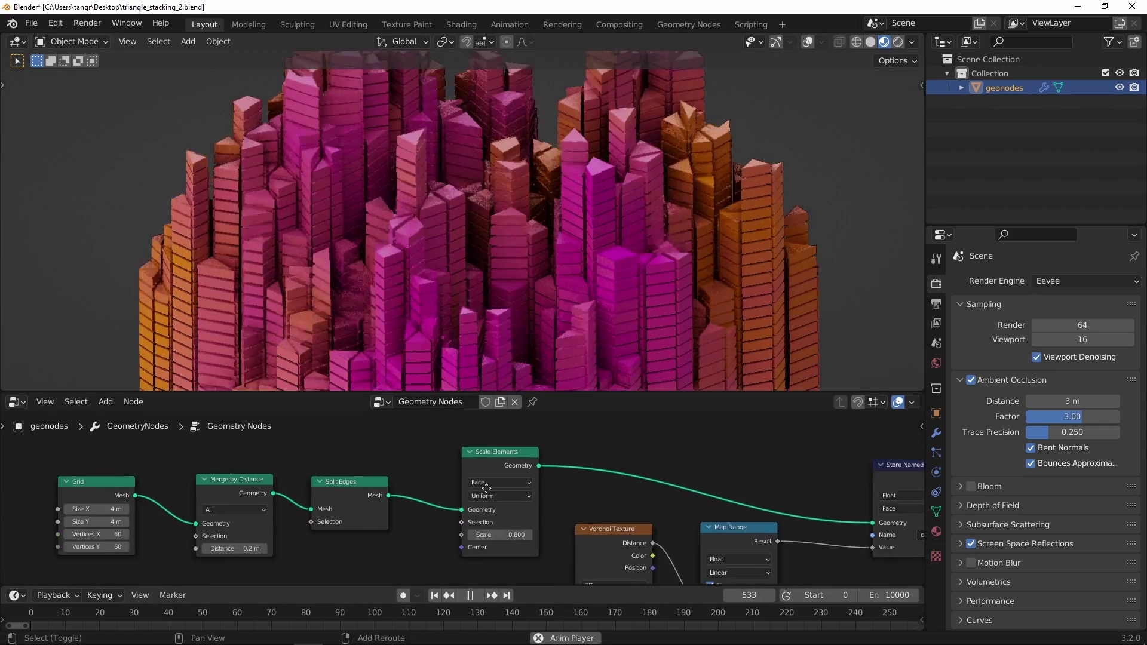
{"action": "mouse_move", "coordinate": [420, 544]}
{"action": "left_mouse_down"}
{"action": "mouse_move", "coordinate": [384, 555]}
{"action": "mouse_move", "coordinate": [428, 551]}
{"action": "left_mouse_up"}
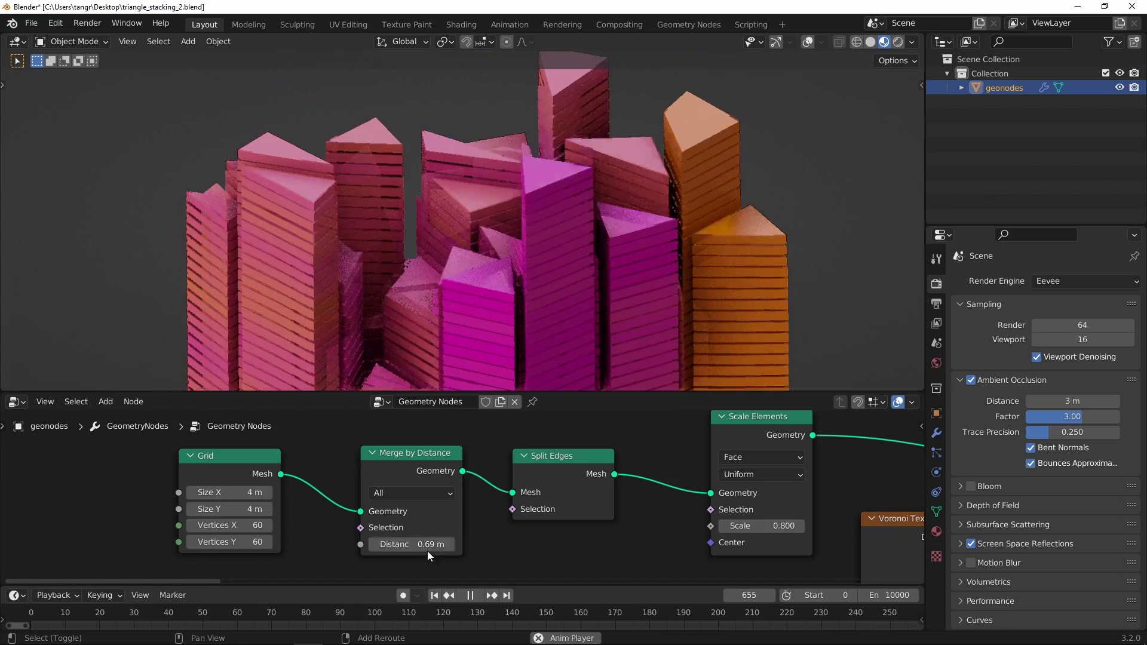
- Set the Scale Elements node's scale to 0.780 in the finished tower setup
{"action": "middle_click_drag", "start_coordinate": [561, 495], "coordinate": [561, 581], "text": "ctrl"}
{"action": "middle_click_drag", "start_coordinate": [669, 503], "coordinate": [531, 420]}
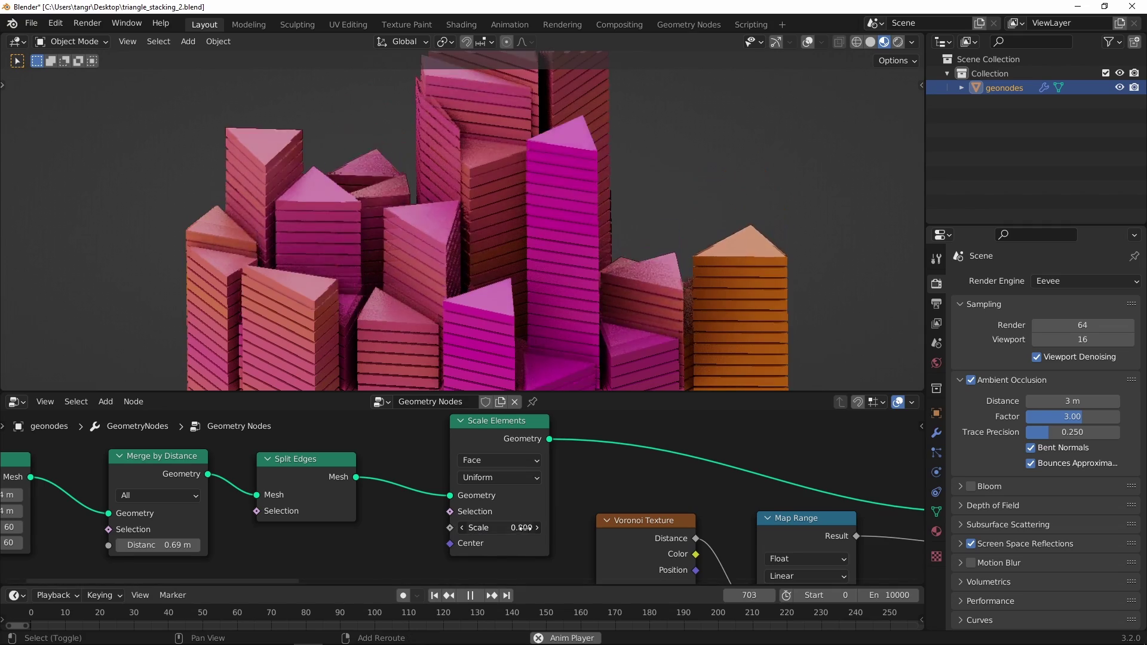
{"action": "left_click_drag", "start_coordinate": [508, 528], "coordinate": [538, 526]}
- Examine the rest of the finished node tree, from the Voronoi Texture and Map Range nodes through Duplicate Elements to Extrude Mesh
{"action": "scroll", "coordinate": [597, 496], "scroll_direction": "down", "scroll_amount": 4}
{"action": "middle_click_drag", "start_coordinate": [593, 494], "coordinate": [558, 453], "text": "ctrl"}
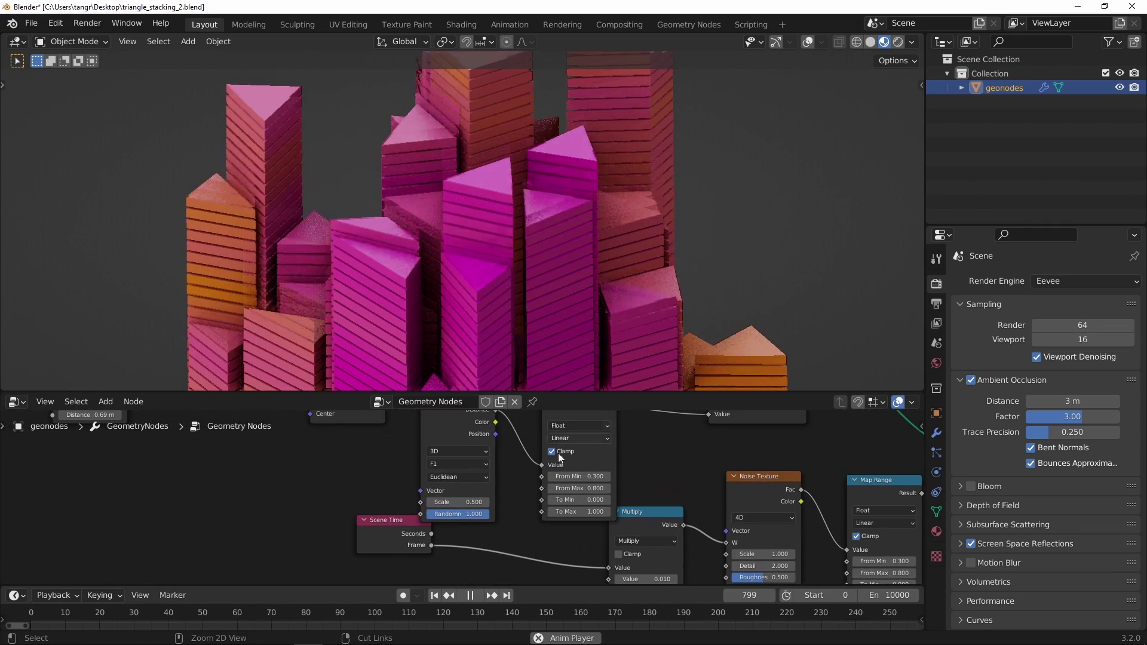
{"action": "middle_click_drag", "start_coordinate": [531, 491], "coordinate": [464, 521]}
{"action": "middle_click_drag", "start_coordinate": [479, 501], "coordinate": [482, 487], "text": "ctrl"}
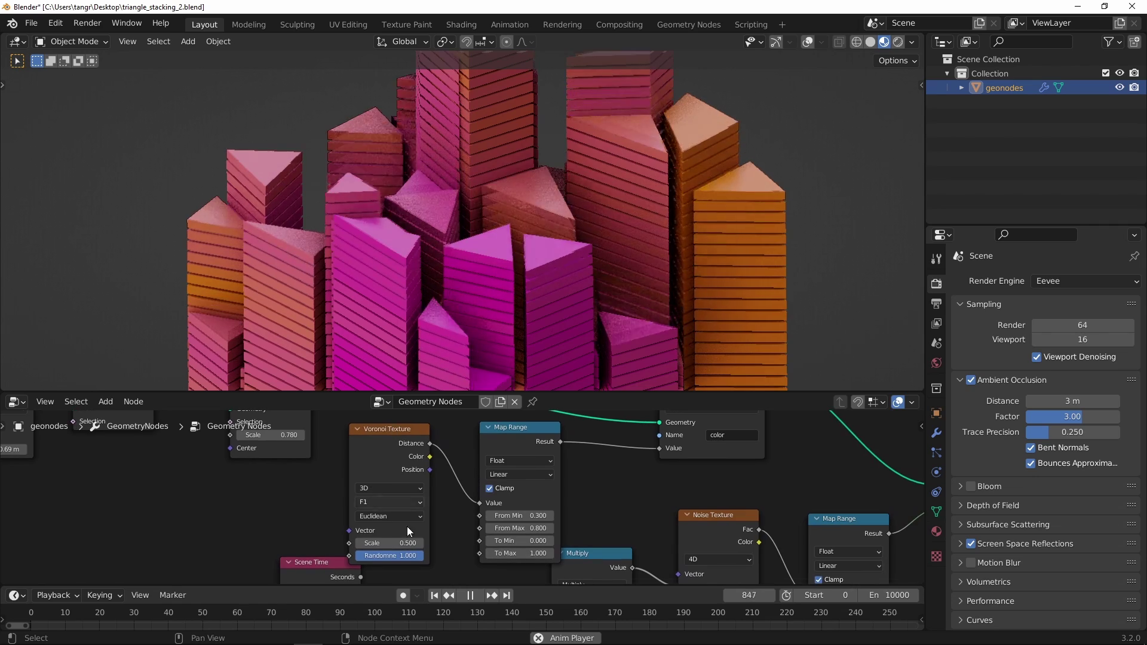
{"action": "middle_click_drag", "start_coordinate": [603, 479], "coordinate": [521, 527]}
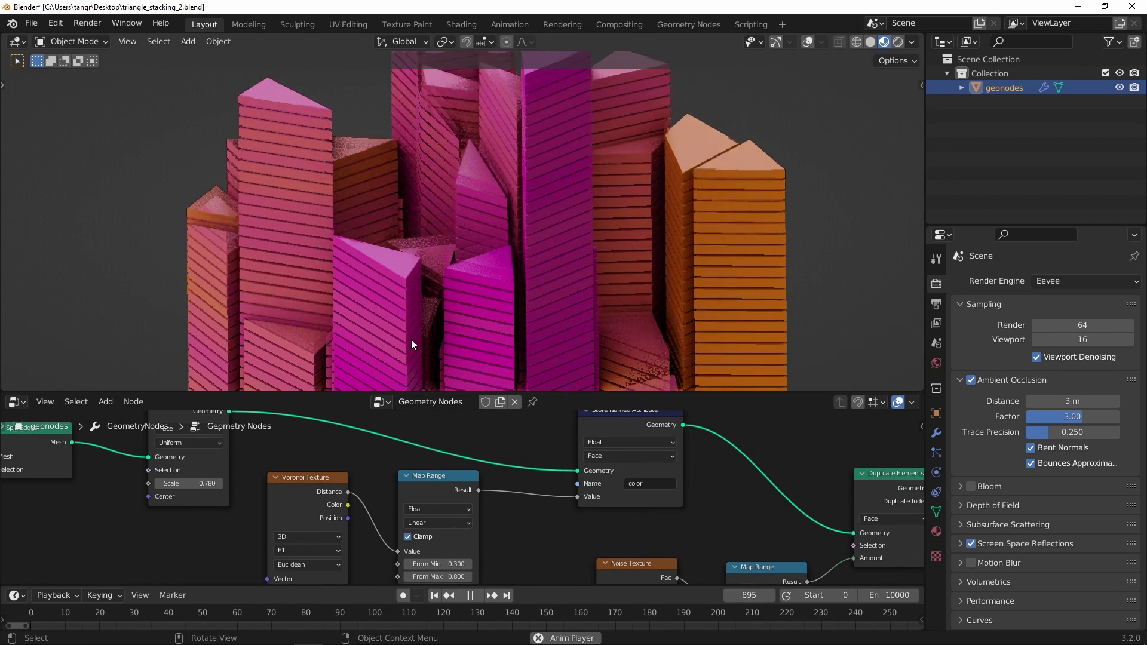
{"action": "scroll", "coordinate": [582, 503], "scroll_direction": "down", "scroll_amount": 3}
{"action": "middle_click_drag", "start_coordinate": [582, 503], "coordinate": [468, 494]}
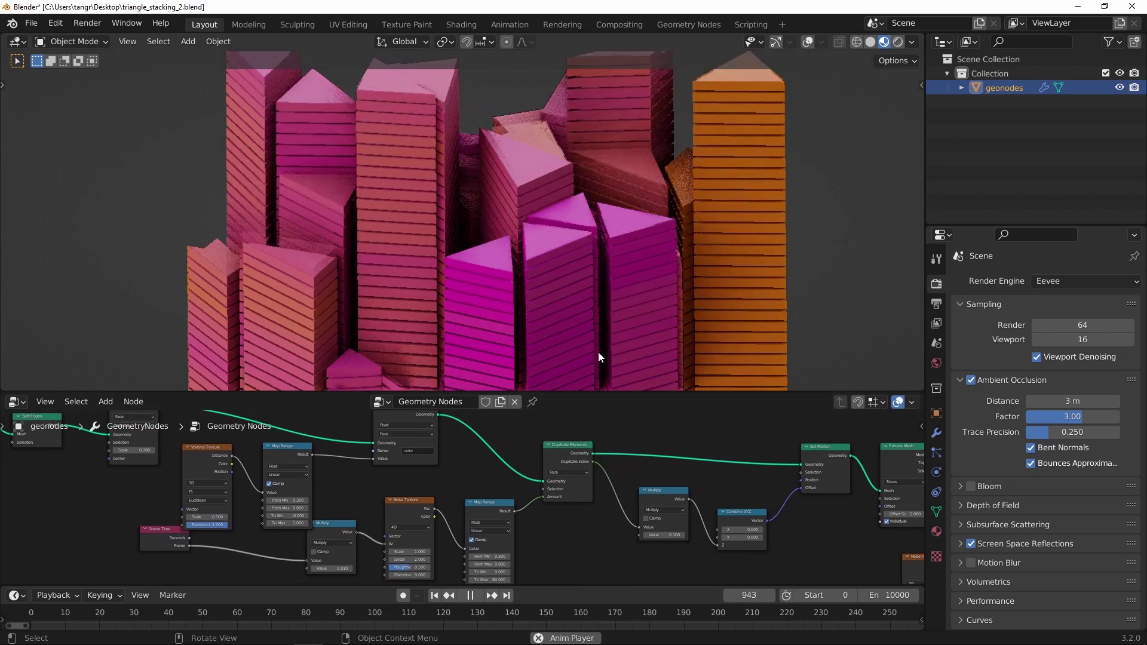
{"action": "middle_click_drag", "start_coordinate": [678, 490], "coordinate": [341, 474]}
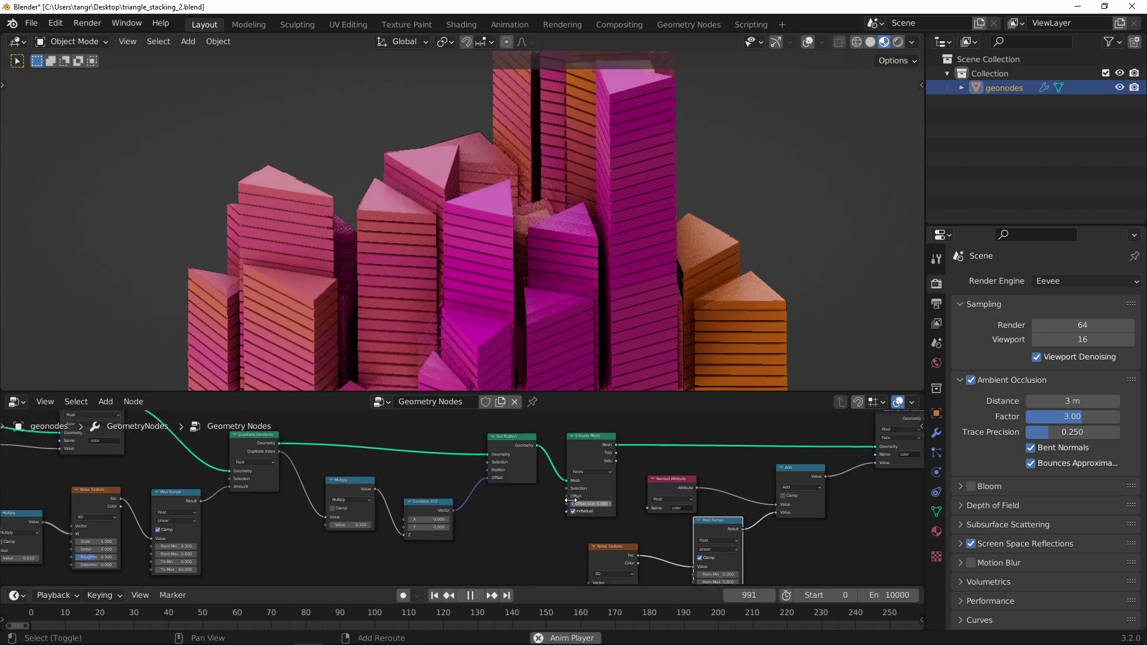
{"action": "middle_click_drag", "start_coordinate": [699, 524], "coordinate": [556, 487]}
{"action": "scroll", "coordinate": [556, 486], "scroll_direction": "up", "scroll_amount": 3}
{"action": "mouse_move", "coordinate": [661, 510]}
{"action": "middle_mouse_down"}
{"action": "mouse_move", "coordinate": [562, 475]}
{"action": "mouse_move", "coordinate": [513, 536]}
{"action": "mouse_move", "coordinate": [539, 439]}
{"action": "middle_mouse_up"}
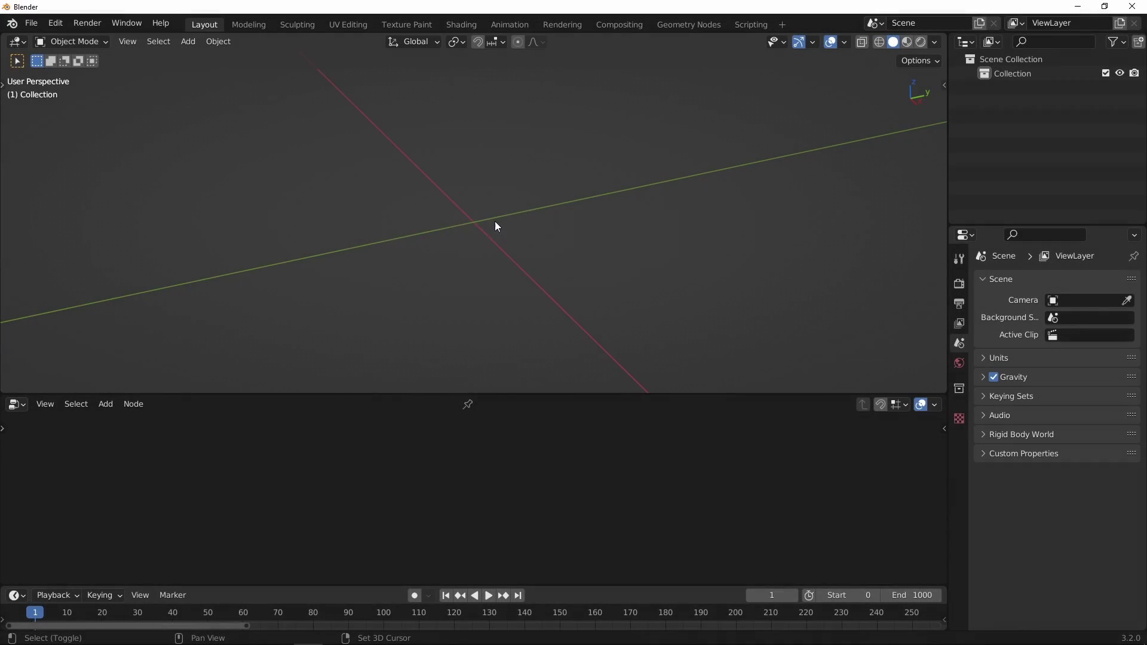
- Add a cube to the empty scene and create a new geometry node tree on it
{"action": "key", "text": "shift+a"}
{"action": "mouse_move", "coordinate": [494, 224]}
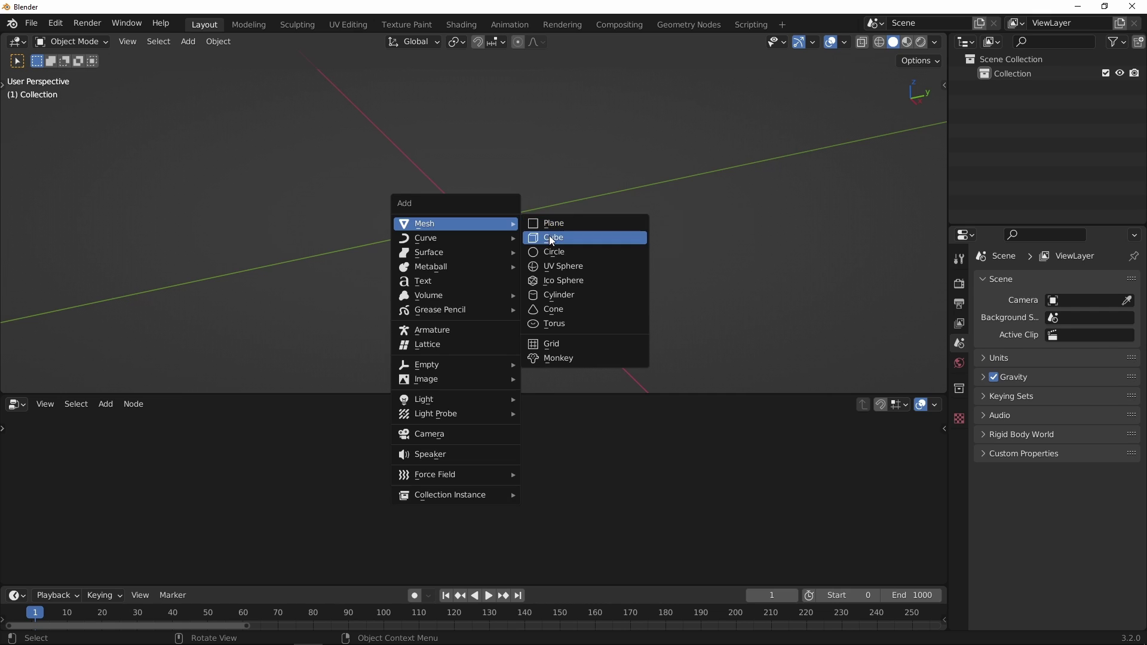
{"action": "left_click", "coordinate": [550, 237]}
{"action": "left_click", "coordinate": [480, 404]}
- Delete the Group Input node from the new node tree
{"action": "middle_click_drag", "start_coordinate": [428, 439], "coordinate": [457, 428], "text": "ctrl"}
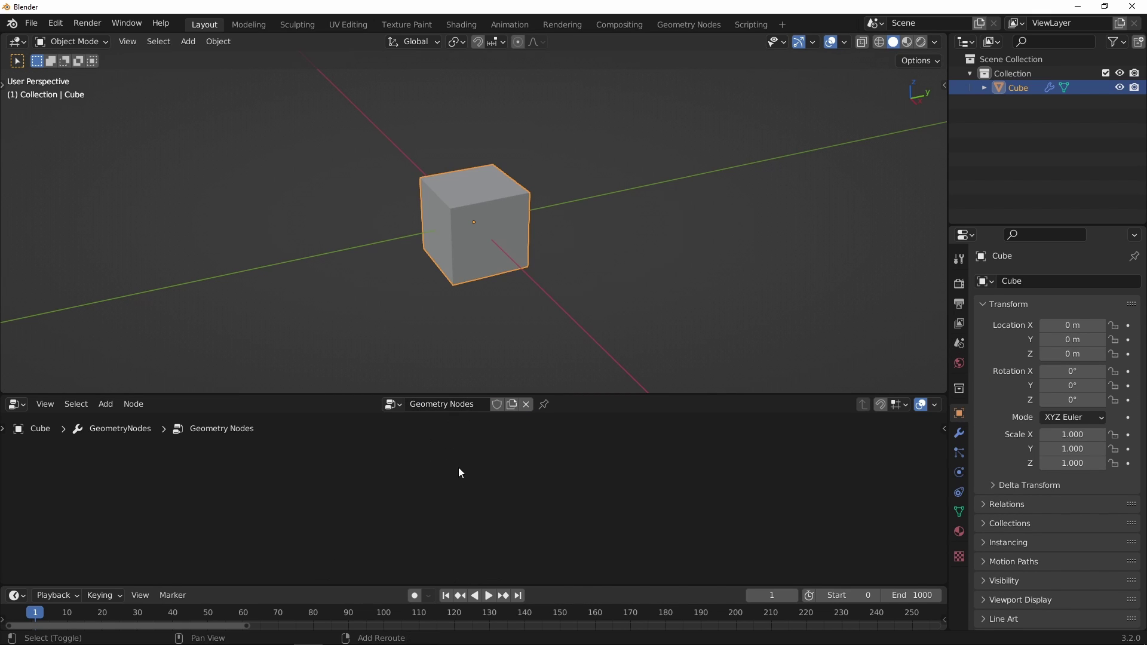
{"action": "middle_click_drag", "start_coordinate": [458, 467], "coordinate": [542, 441], "text": "shift"}
{"action": "middle_click_drag", "start_coordinate": [418, 442], "coordinate": [439, 430], "text": "ctrl"}
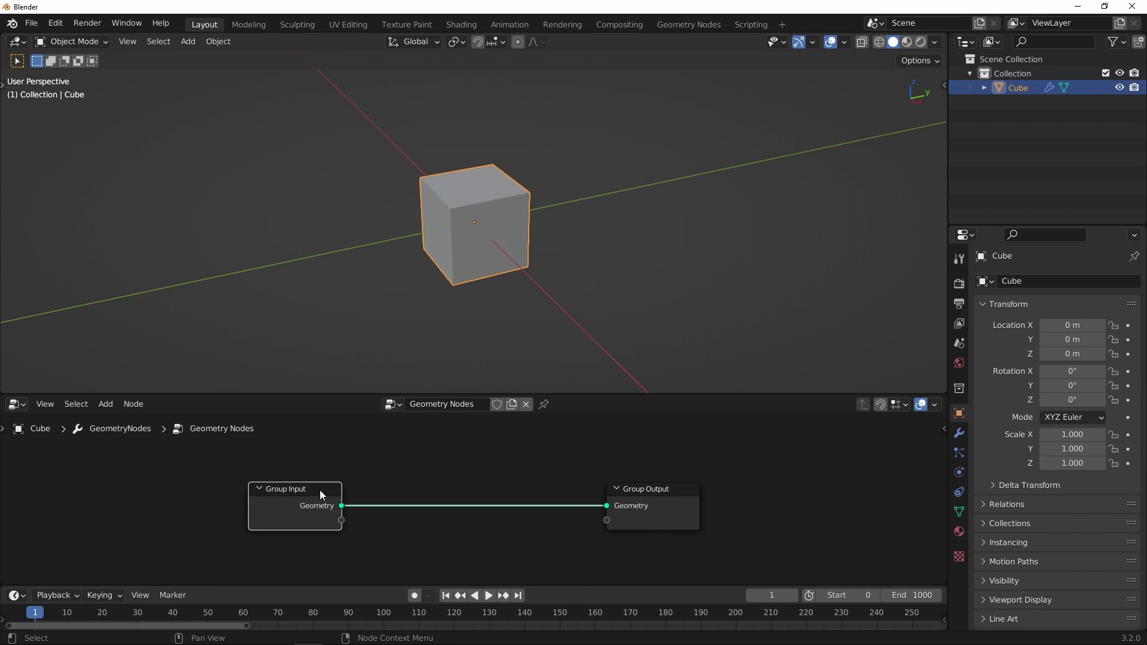
{"action": "key", "text": "x"}
- Add a Grid mesh primitive node and connect its Mesh output to the Group Output's Geometry input
{"action": "key", "text": "shift+a"}
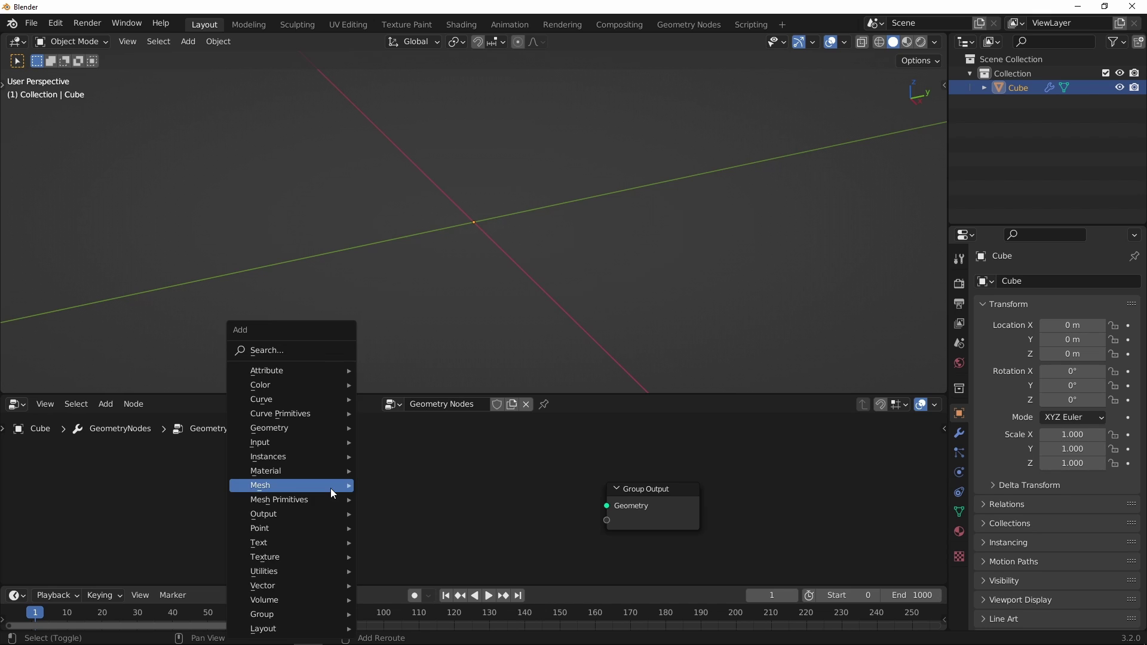
{"action": "mouse_move", "coordinate": [330, 500]}
{"action": "left_click", "coordinate": [411, 543]}
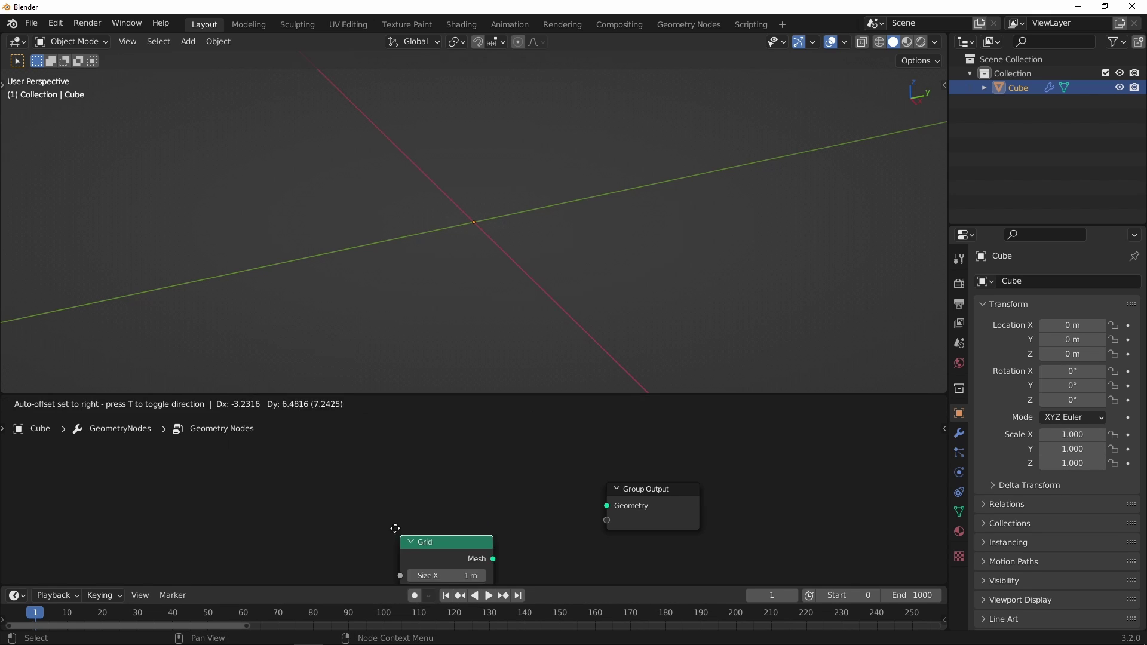
{"action": "left_click", "coordinate": [318, 448]}
{"action": "left_click_drag", "start_coordinate": [417, 479], "coordinate": [460, 490]}
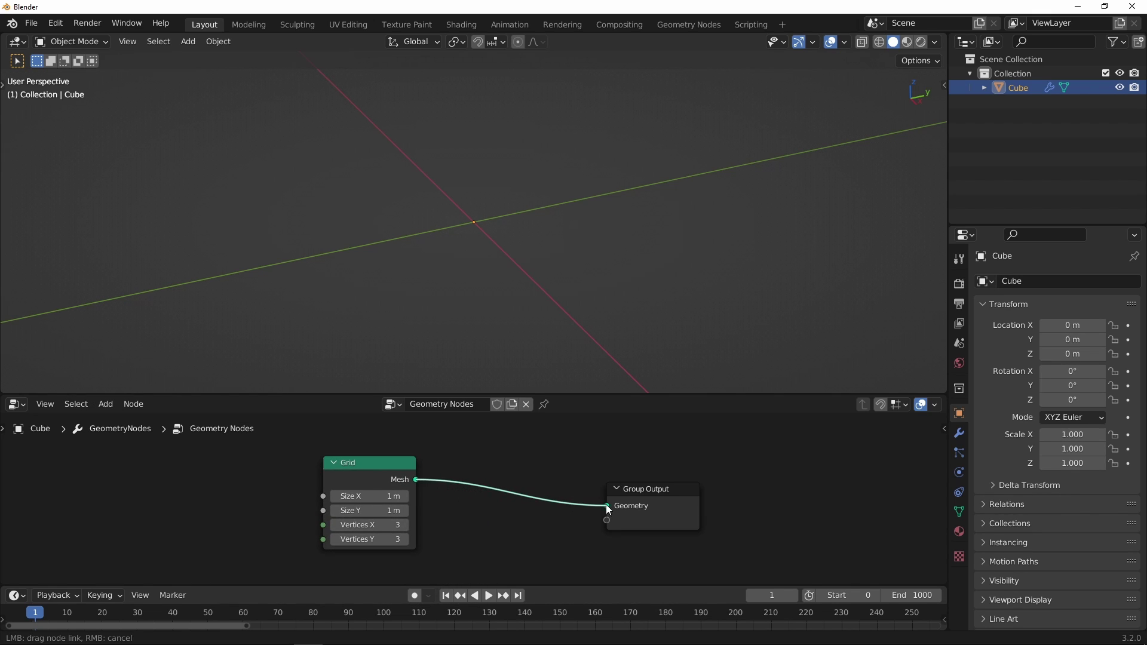
{"action": "left_click_drag", "start_coordinate": [608, 507], "coordinate": [607, 506]}
- Set the Grid node's X and Y sizes to 4 m and its X and Y vertices to 60
{"action": "scroll", "coordinate": [527, 202], "scroll_direction": "up", "scroll_amount": 10}
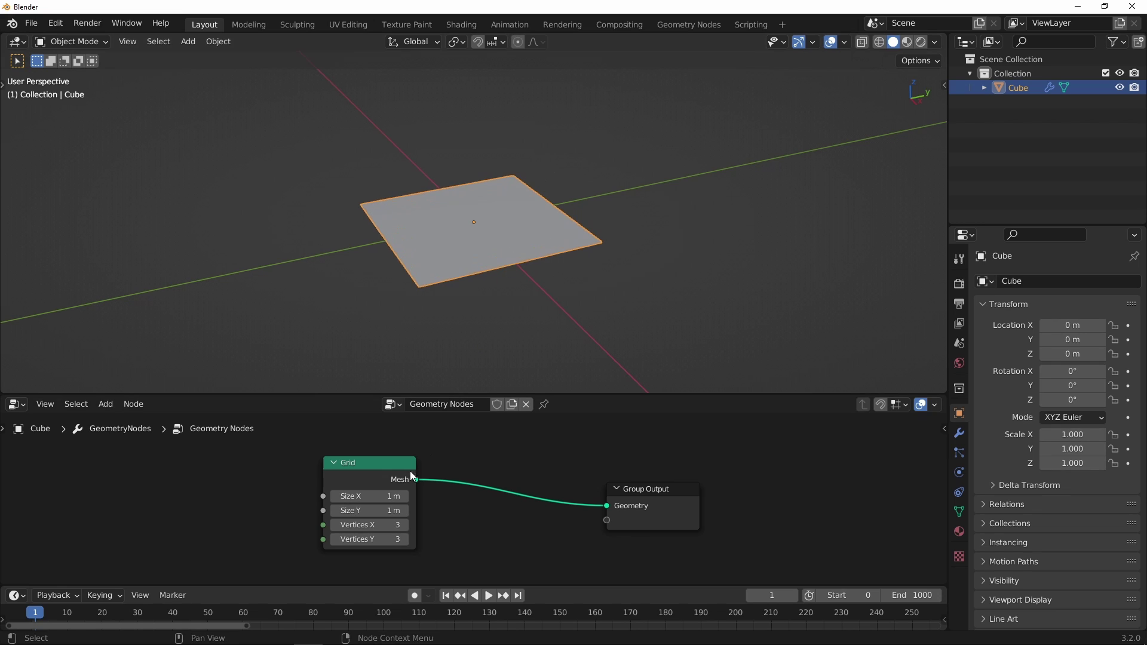
{"action": "left_click_drag", "start_coordinate": [388, 496], "coordinate": [387, 512]}
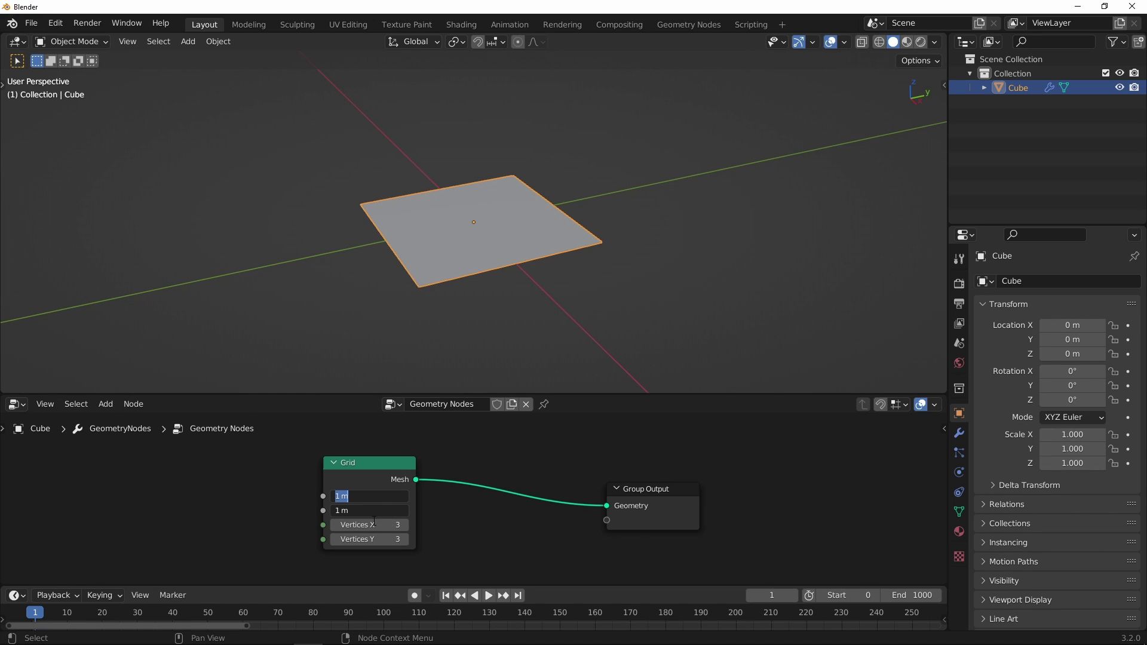
{"action": "key", "text": "Return"}
{"action": "left_click_drag", "start_coordinate": [372, 521], "coordinate": [394, 554]}
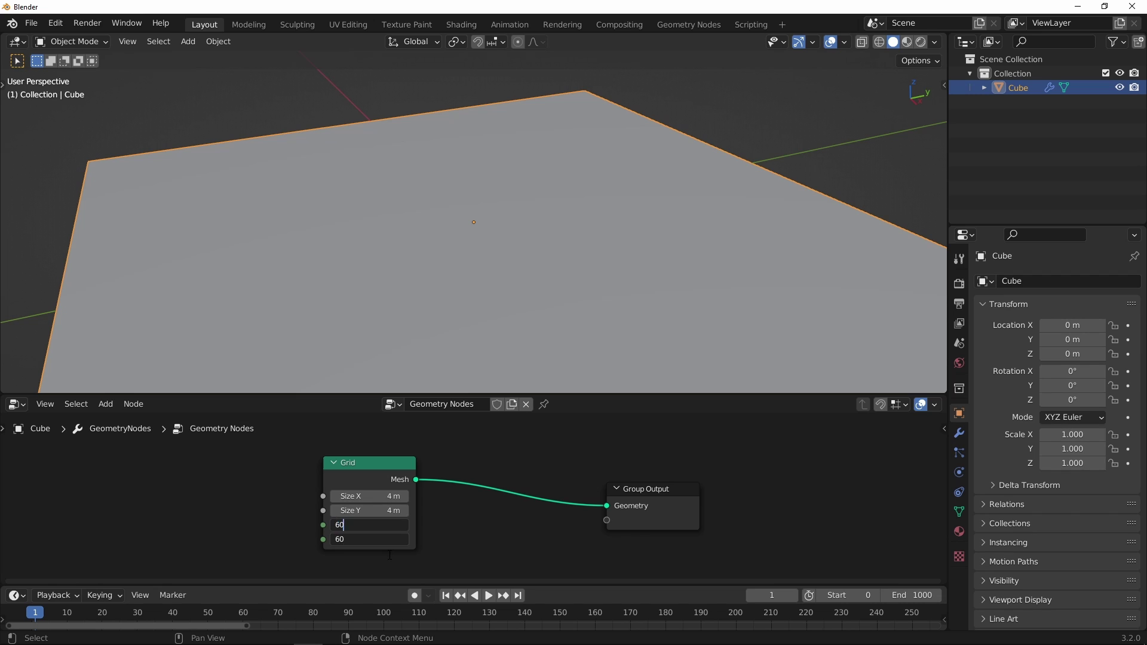
{"action": "type", "text": "60"}
{"action": "key", "text": "Return"}
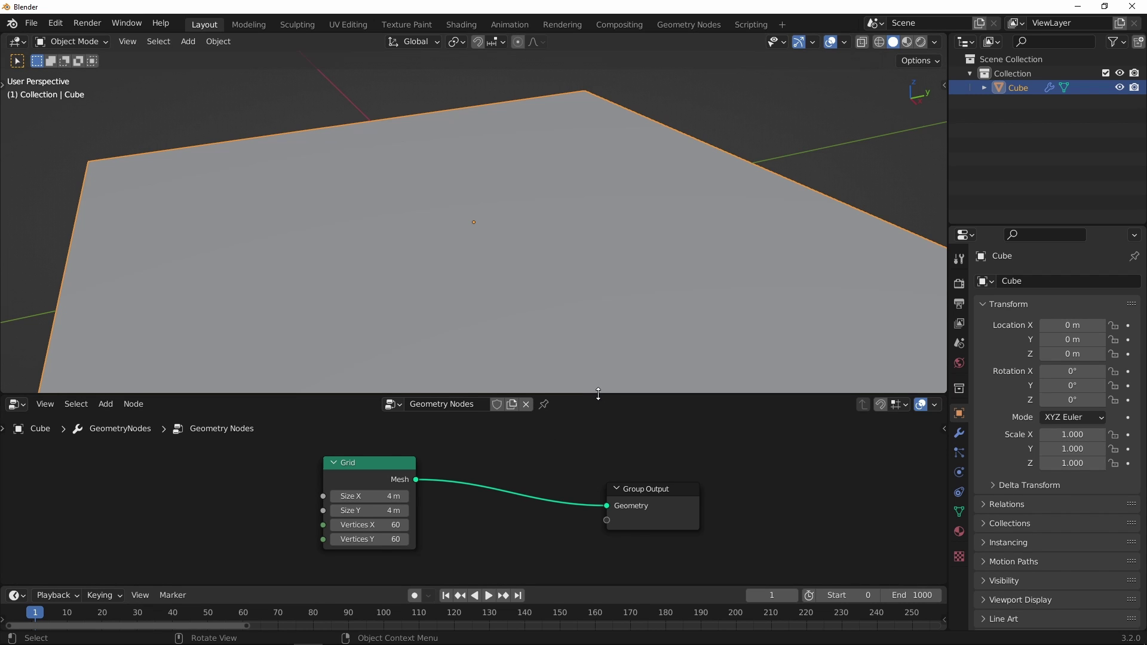
- Enlarge the node editor and move the Group Output node farther from the Grid node
{"action": "left_click_drag", "start_coordinate": [597, 394], "coordinate": [598, 328]}
{"action": "scroll", "coordinate": [488, 459], "scroll_direction": "down", "scroll_amount": 2}
{"action": "left_click_drag", "start_coordinate": [585, 465], "coordinate": [663, 470]}
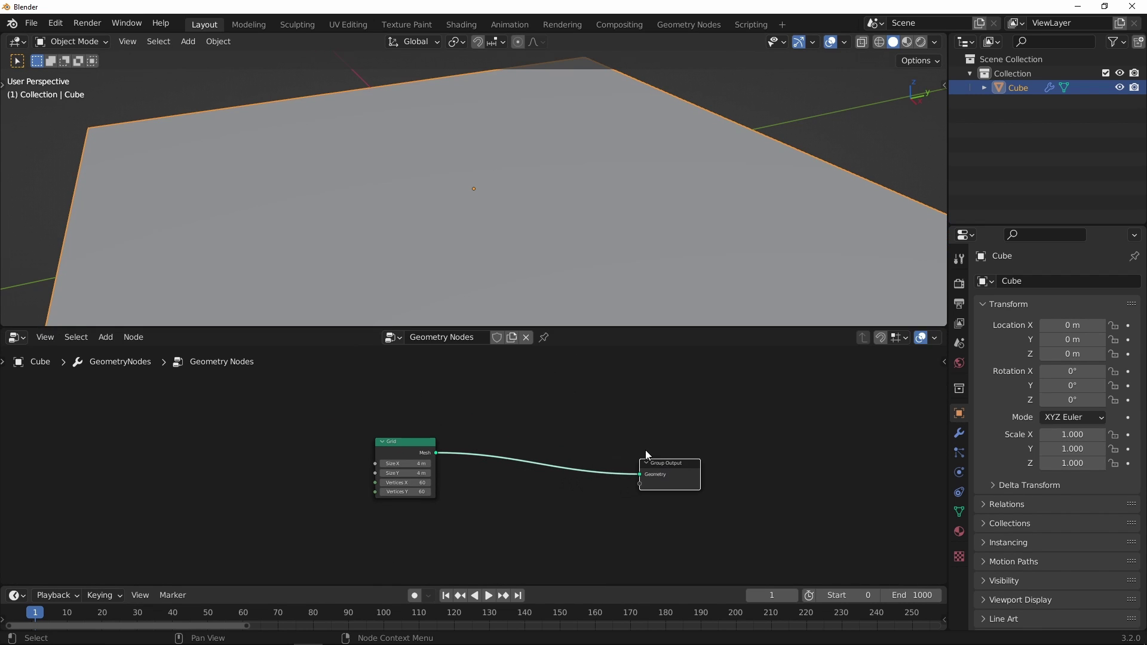
- Turn on the wireframe overlay in the 3D viewport to show the grid's edges
{"action": "left_click", "coordinate": [844, 41]}
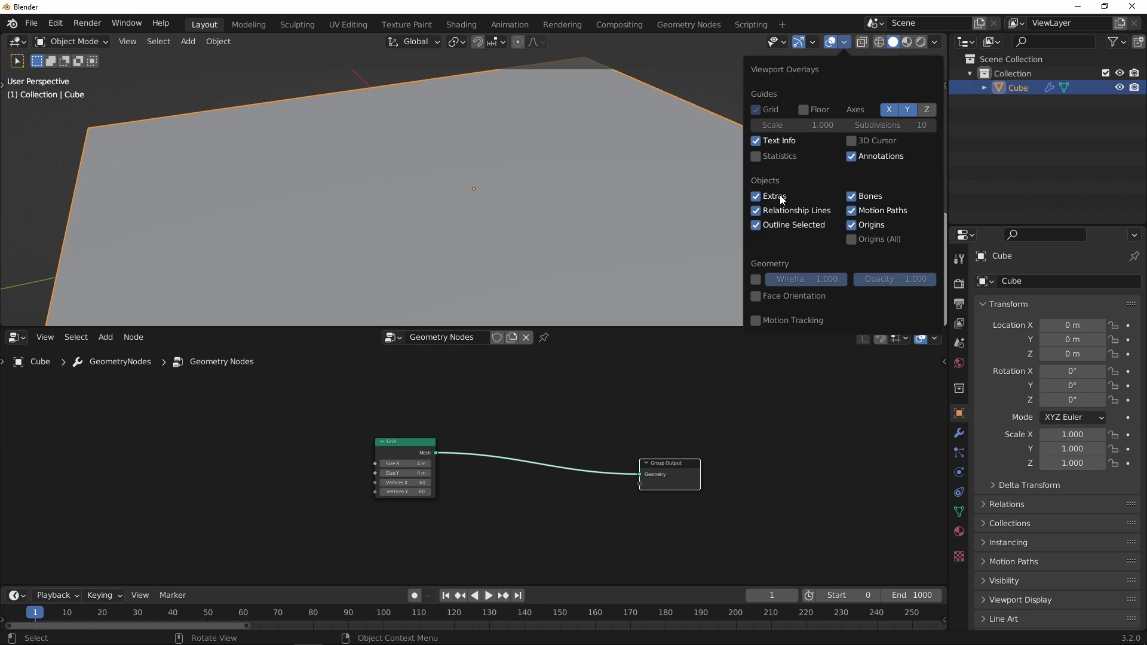
{"action": "left_click", "coordinate": [755, 279]}
{"action": "middle_click_drag", "start_coordinate": [601, 198], "coordinate": [533, 251], "text": "ctrl"}
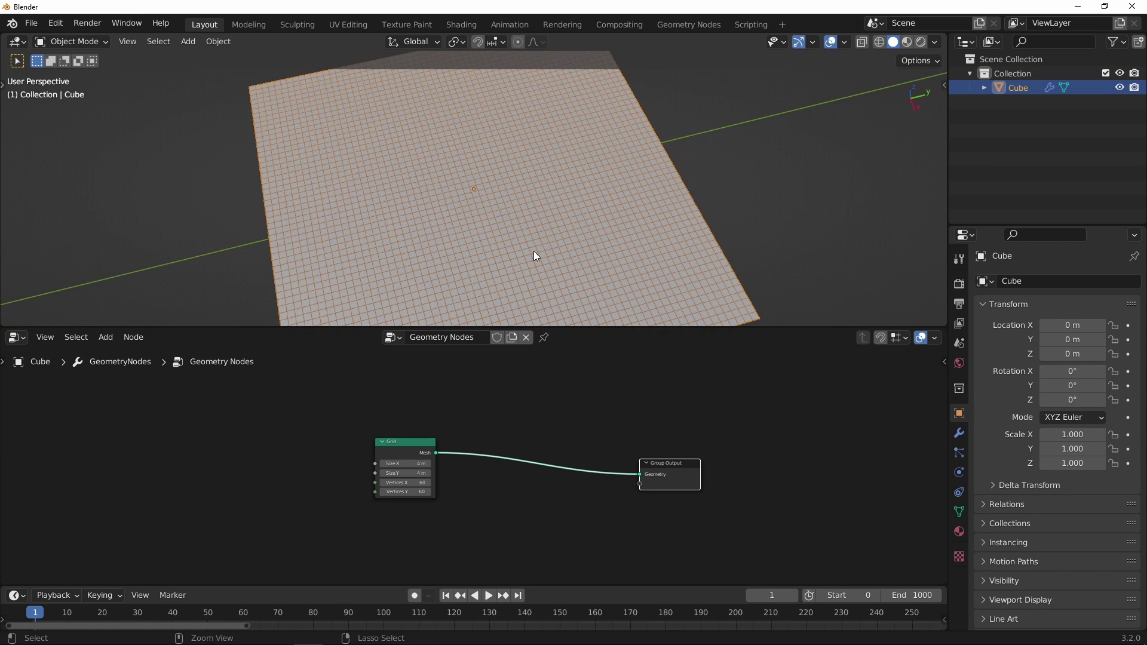
- Insert a Merge by Distance node on the link between the Grid and Group Output nodes
{"action": "scroll", "coordinate": [537, 258], "scroll_direction": "up", "scroll_amount": 2}
{"action": "scroll", "coordinate": [451, 418], "scroll_direction": "up", "scroll_amount": 3}
{"action": "left_click", "coordinate": [460, 406]}
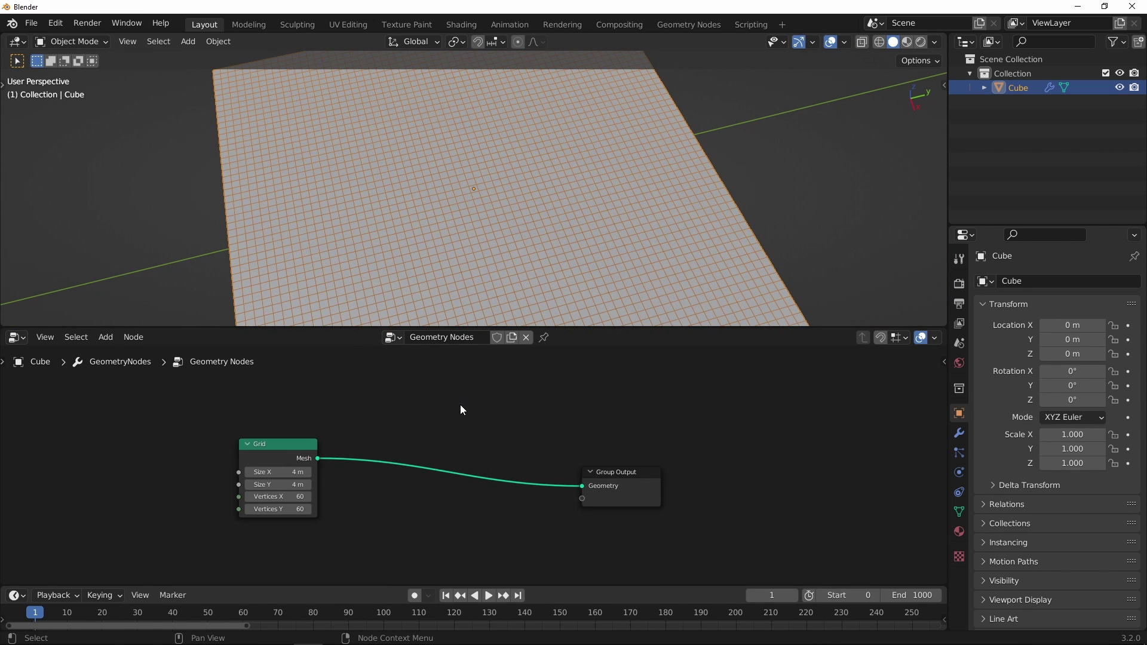
{"action": "key", "text": "shift+a"}
{"action": "mouse_move", "coordinate": [433, 328]}
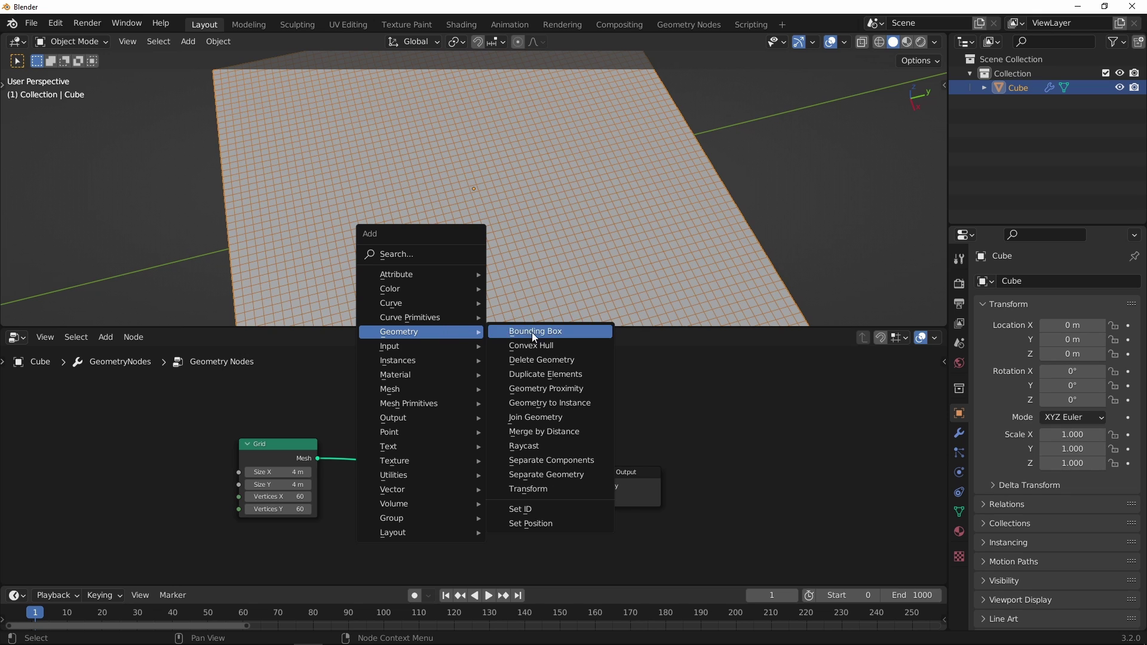
{"action": "left_click", "coordinate": [543, 432]}
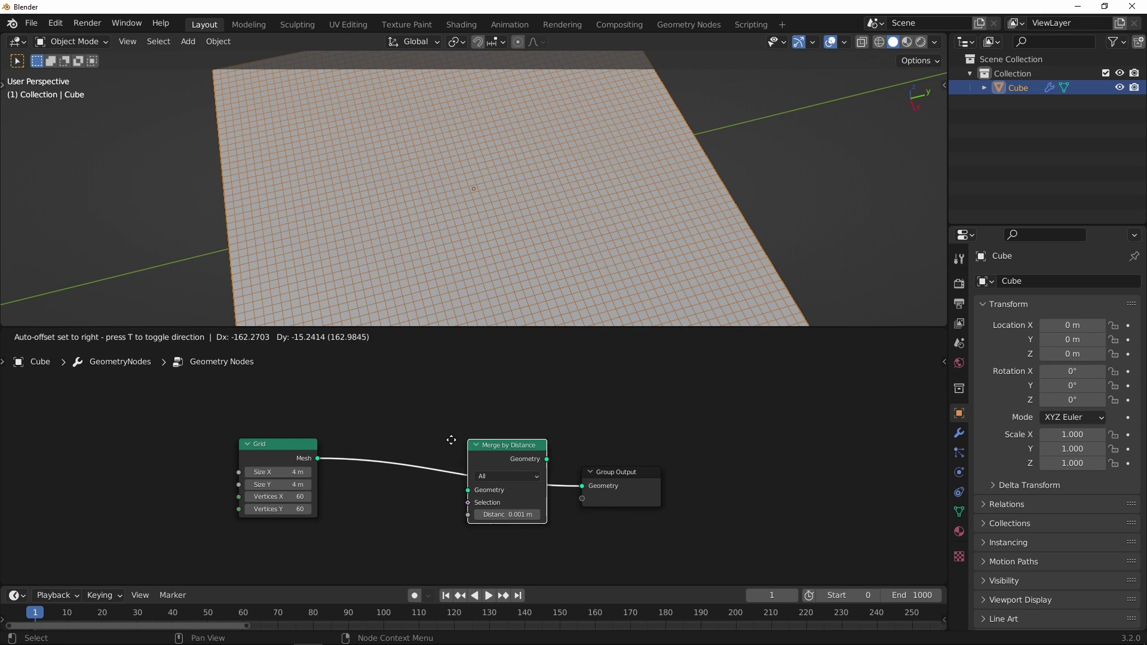
{"action": "left_click", "coordinate": [408, 436]}
- Move the Group Output node farther out and set the Merge by Distance node's distance to 0.2 m
{"action": "scroll", "coordinate": [483, 208], "scroll_direction": "up", "scroll_amount": 2}
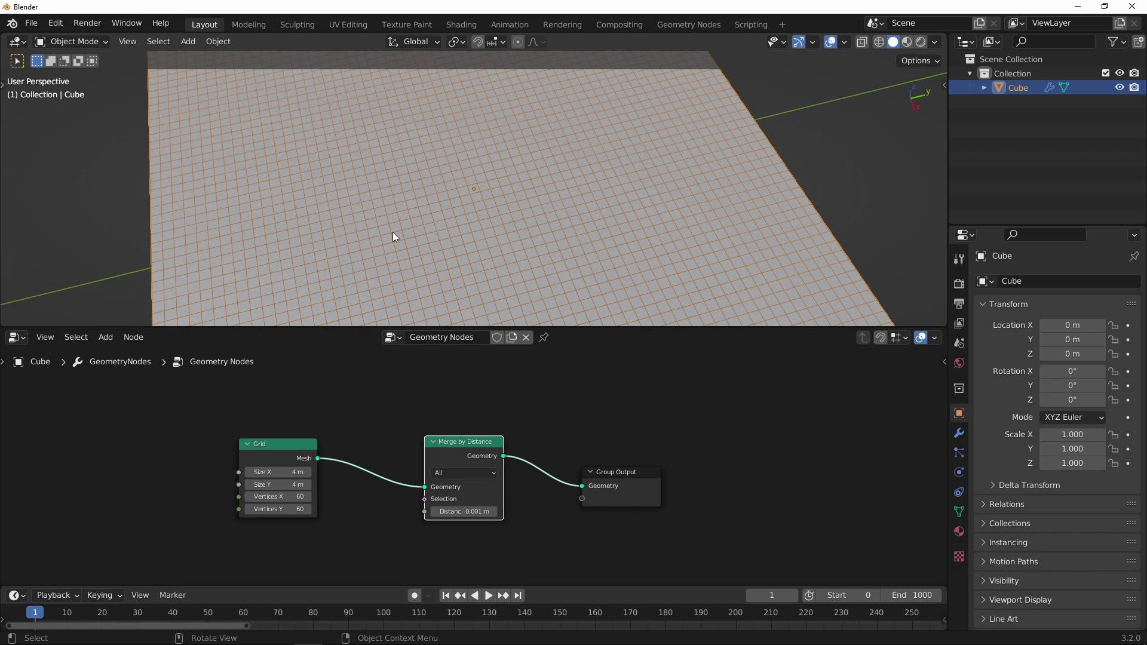
{"action": "scroll", "coordinate": [457, 452], "scroll_direction": "up", "scroll_amount": 1}
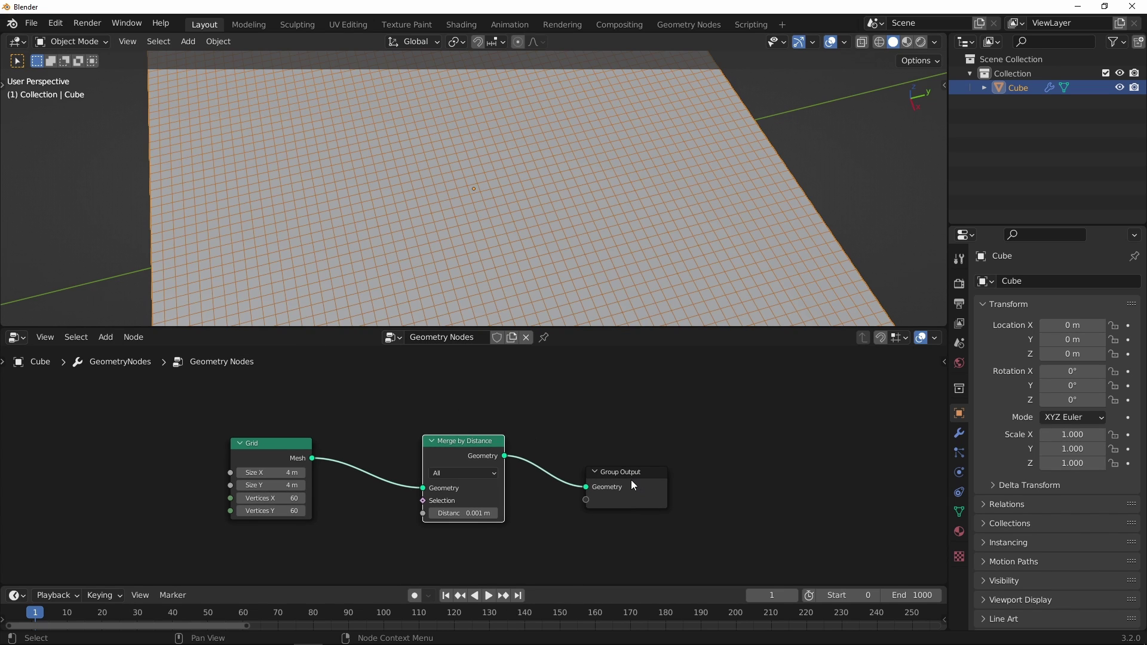
{"action": "left_click_drag", "start_coordinate": [630, 479], "coordinate": [698, 476]}
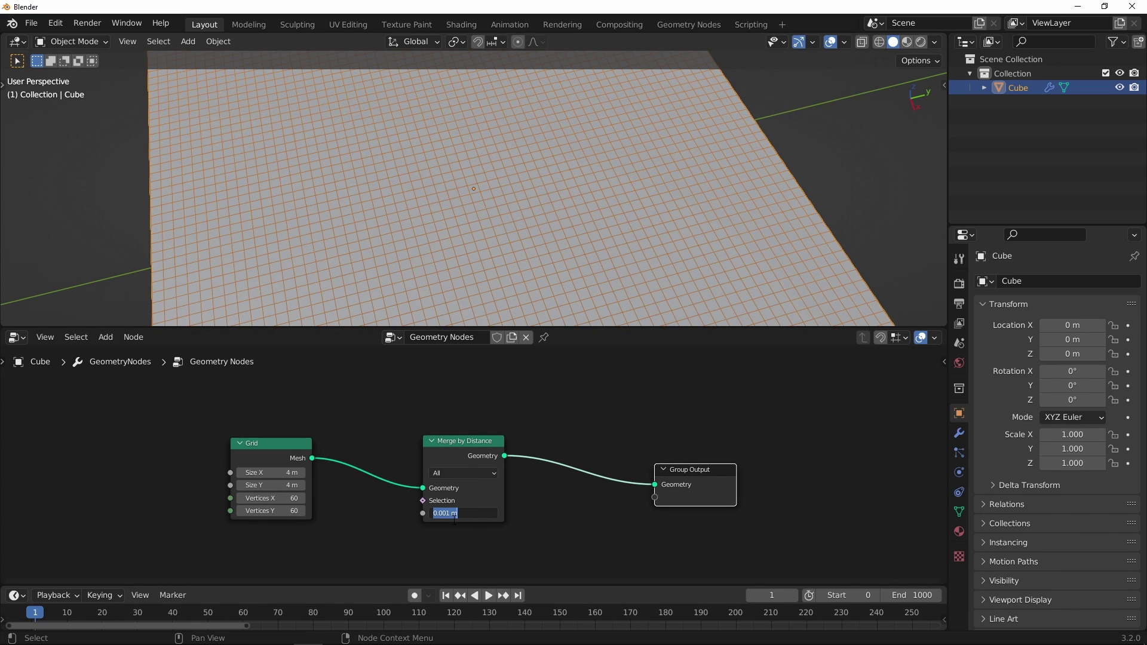
{"action": "key", "text": "Return"}
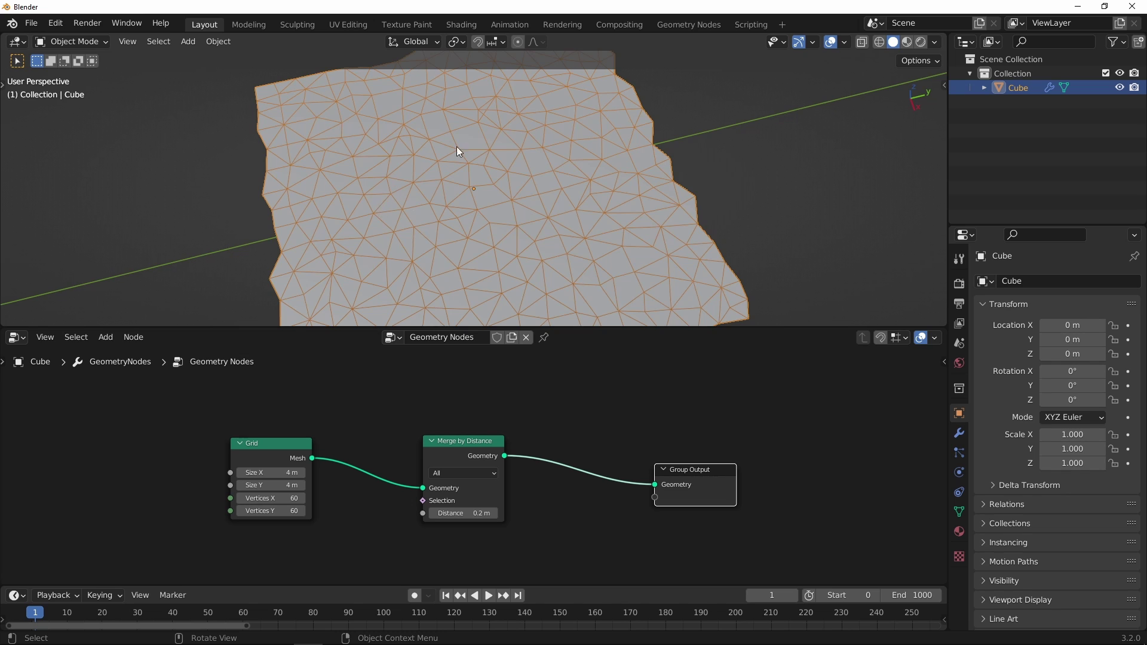
{"action": "middle_click_drag", "start_coordinate": [456, 152], "coordinate": [432, 249]}
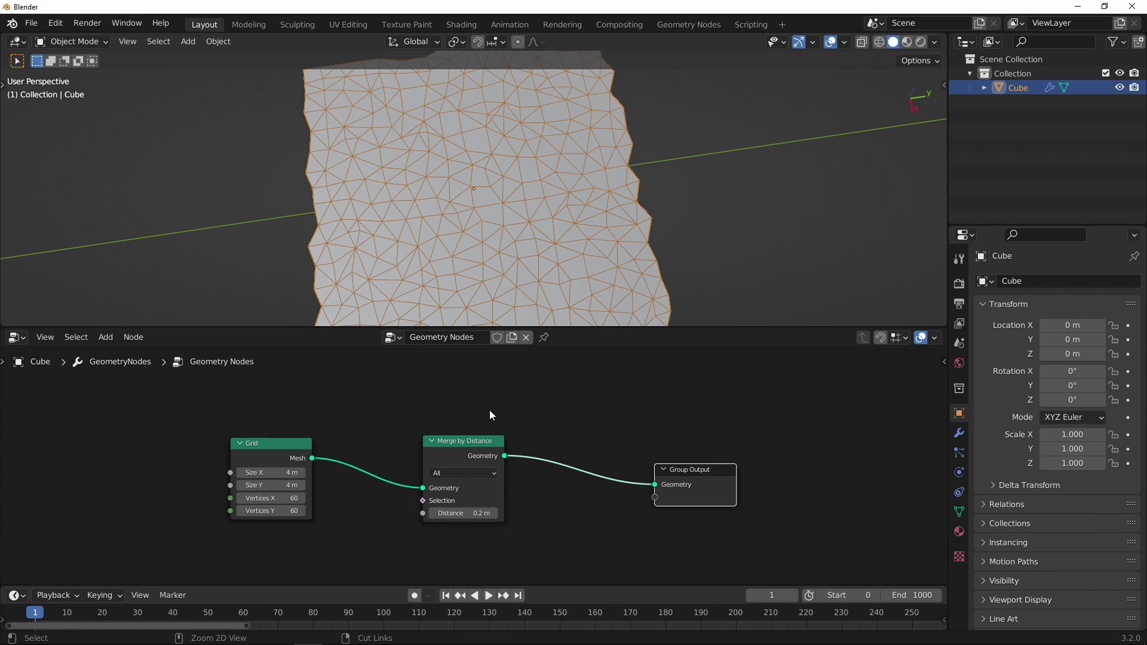
- Insert a Split Edges node on the link between the Merge by Distance and Group Output nodes
{"action": "scroll", "coordinate": [489, 410], "scroll_direction": "down", "scroll_amount": 2}
{"action": "scroll", "coordinate": [607, 445], "scroll_direction": "up", "scroll_amount": 4}
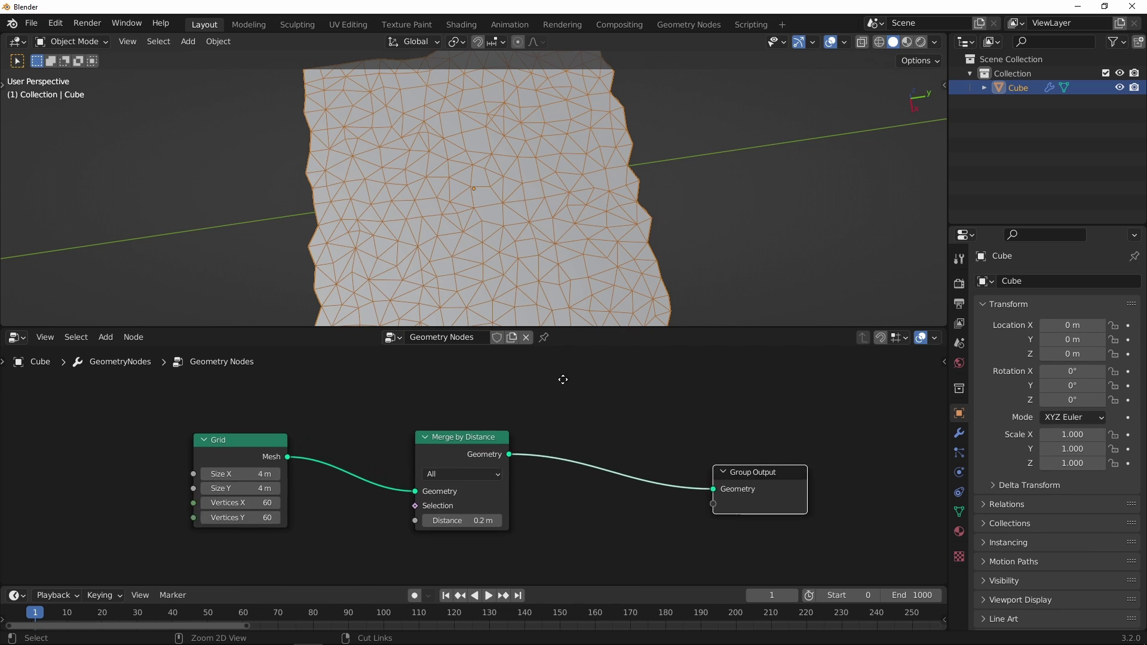
{"action": "key", "text": "shift+a"}
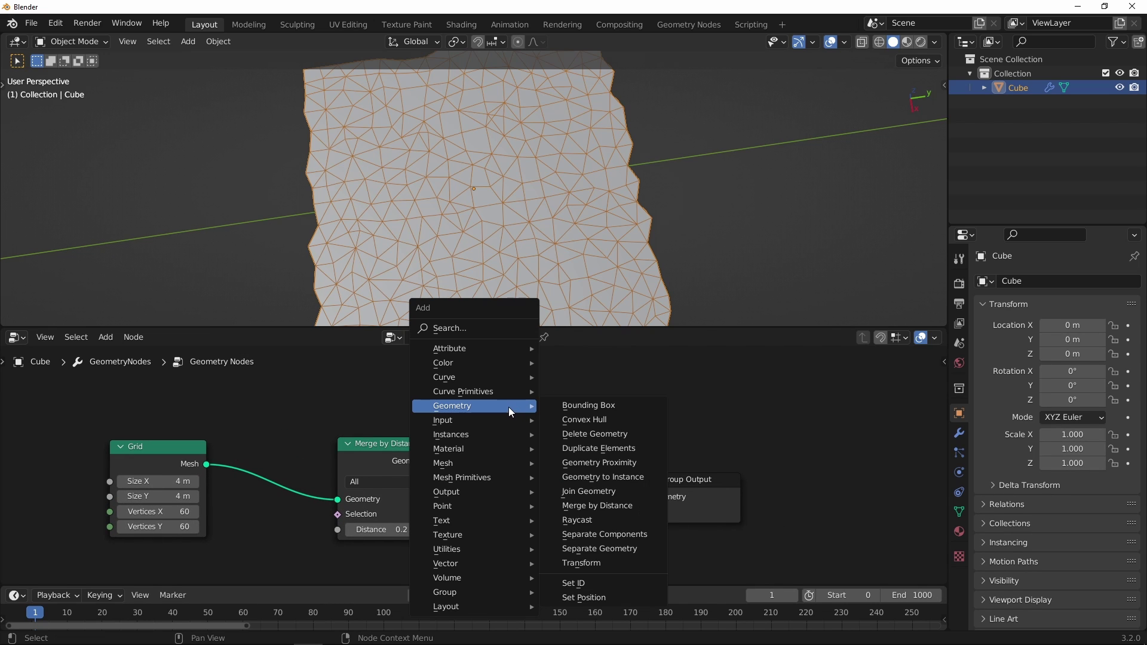
{"action": "mouse_move", "coordinate": [483, 464]}
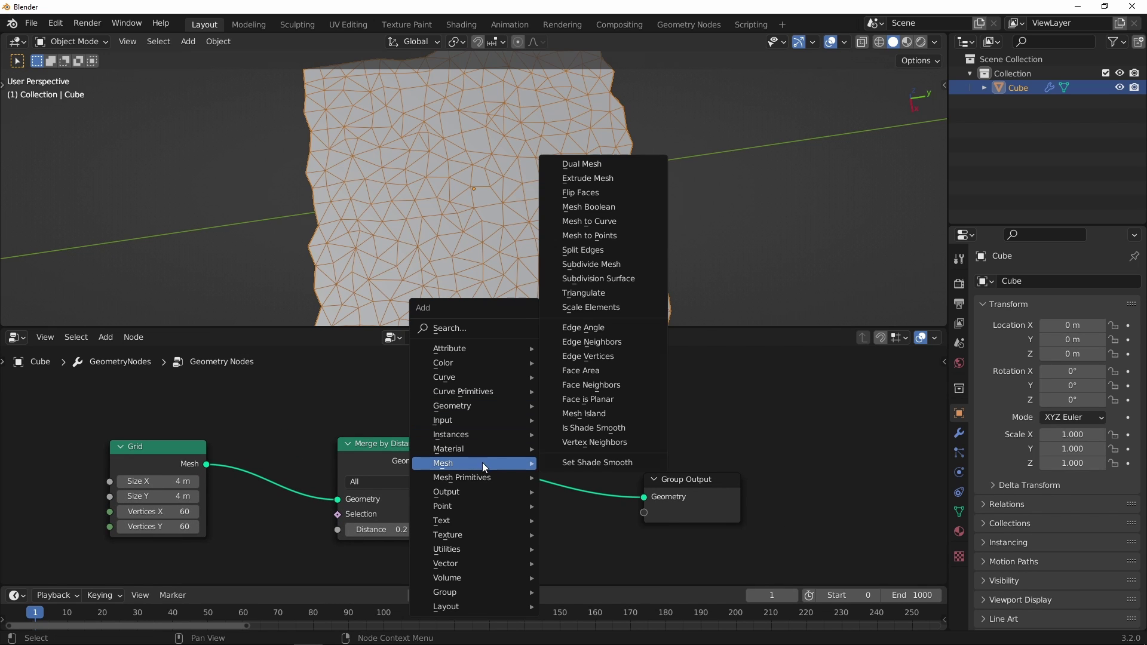
{"action": "left_click", "coordinate": [588, 250]}
{"action": "left_click", "coordinate": [519, 440]}
{"action": "scroll", "coordinate": [519, 440], "scroll_direction": "up", "scroll_amount": 2}
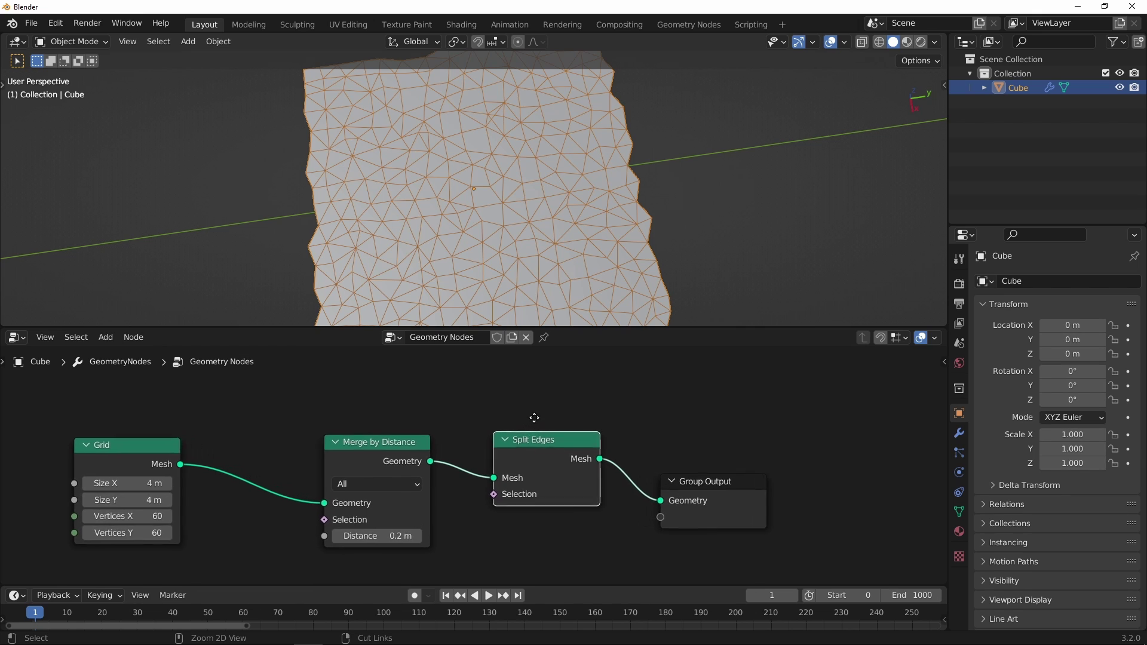
{"action": "scroll", "coordinate": [463, 199], "scroll_direction": "up", "scroll_amount": 4}
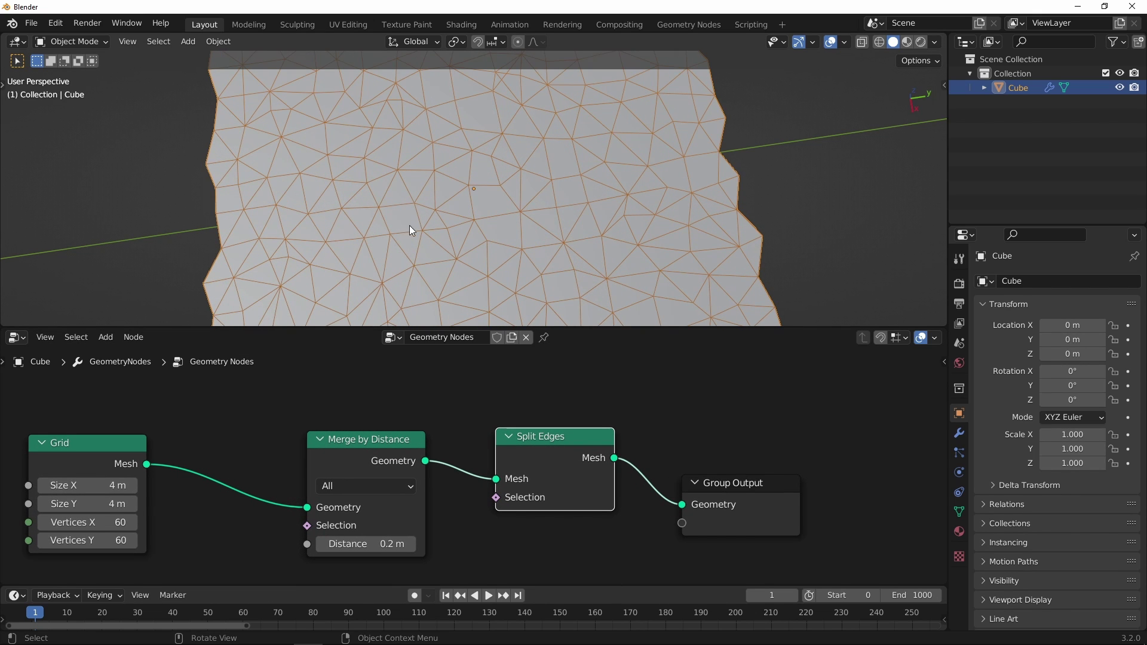
- Move the Group Output node farther out and insert a Scale Elements node after the Split Edges node
{"action": "scroll", "coordinate": [471, 465], "scroll_direction": "down", "scroll_amount": 2}
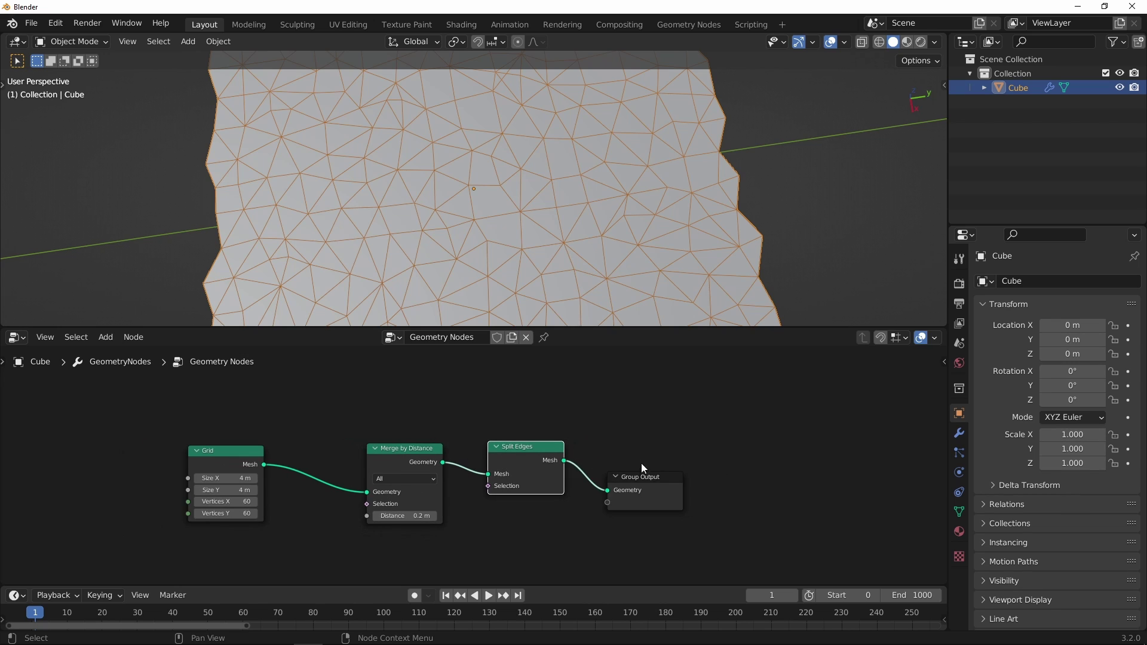
{"action": "left_click_drag", "start_coordinate": [634, 479], "coordinate": [712, 473]}
{"action": "left_click", "coordinate": [662, 411]}
{"action": "key", "text": "shift+a"}
{"action": "mouse_move", "coordinate": [649, 411]}
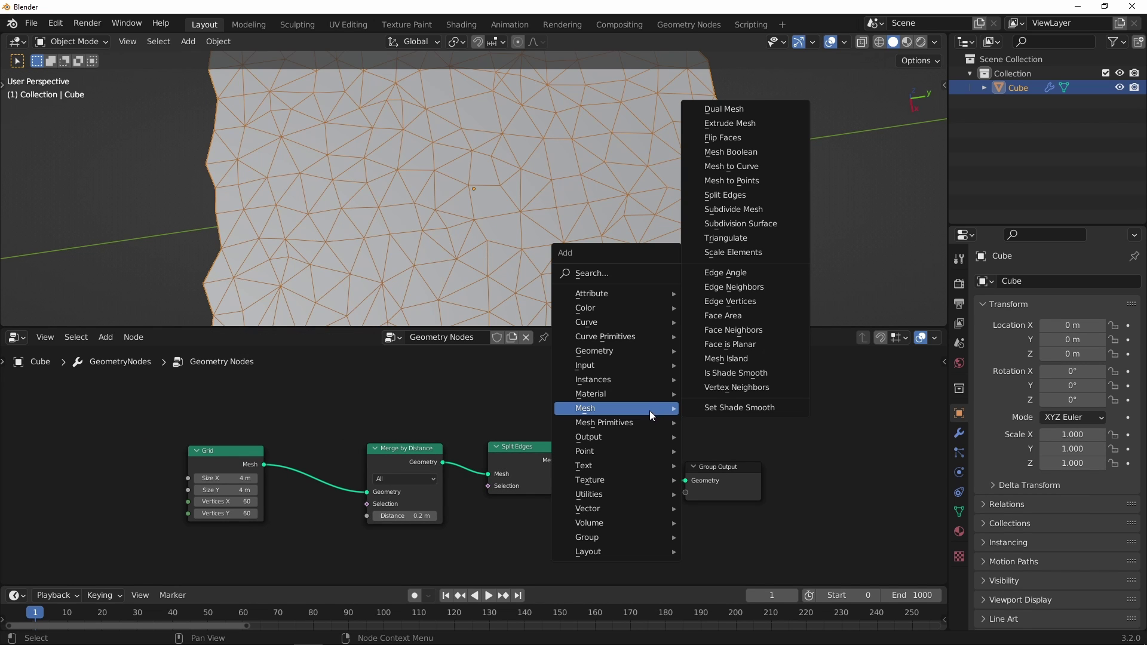
{"action": "left_click", "coordinate": [732, 252]}
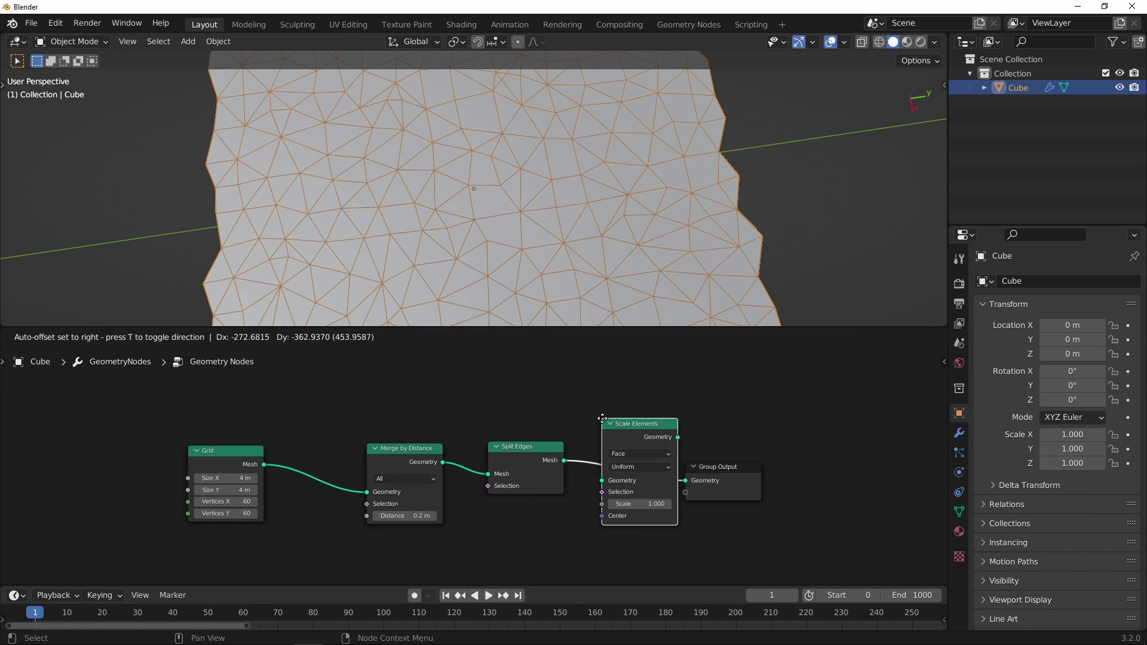
{"action": "left_click", "coordinate": [627, 421]}
- Set the Scale Elements node's scale to 0.8 to open gaps between the faces
{"action": "scroll", "coordinate": [551, 368], "scroll_direction": "up", "scroll_amount": 3}
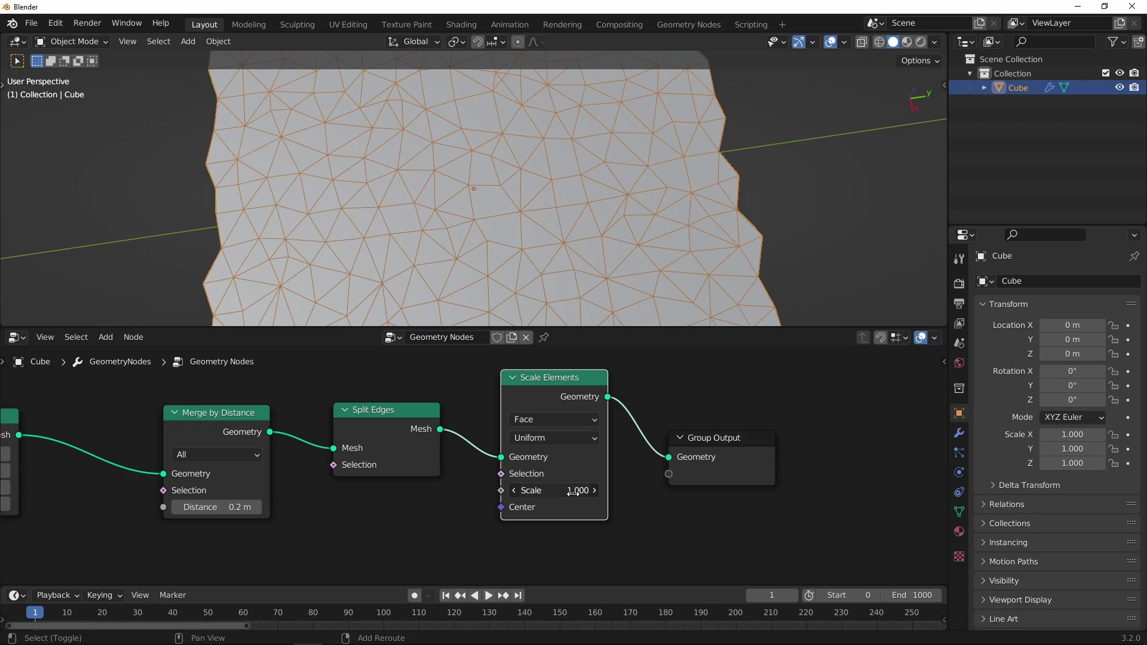
{"action": "mouse_move", "coordinate": [573, 491]}
{"action": "left_mouse_down"}
{"action": "mouse_move", "coordinate": [540, 507]}
{"action": "mouse_move", "coordinate": [606, 491]}
{"action": "mouse_move", "coordinate": [579, 490]}
{"action": "left_mouse_up"}
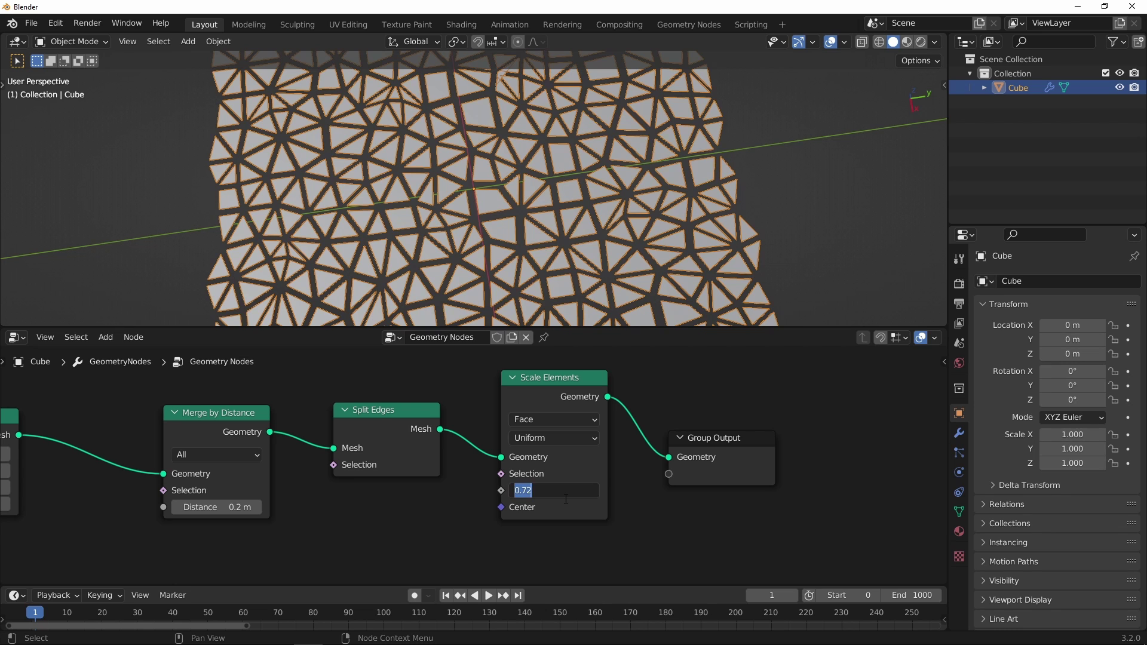
{"action": "key", "text": "Return"}
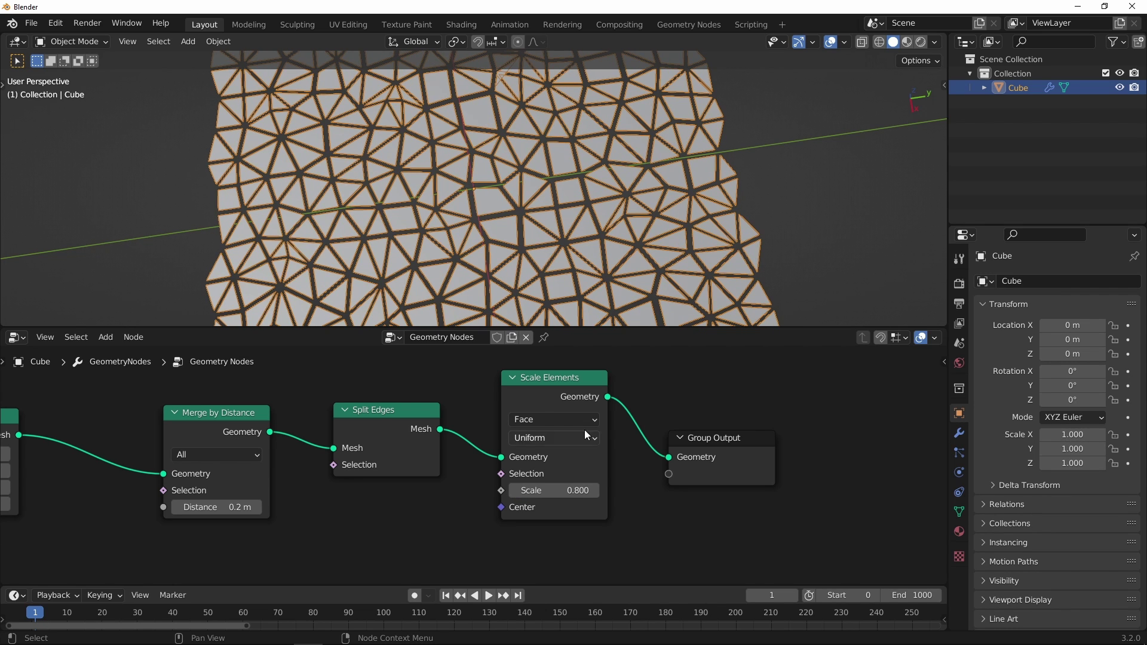
{"action": "scroll", "coordinate": [608, 439], "scroll_direction": "down", "scroll_amount": 2}
{"action": "scroll", "coordinate": [608, 439], "scroll_direction": "down", "scroll_amount": 1}
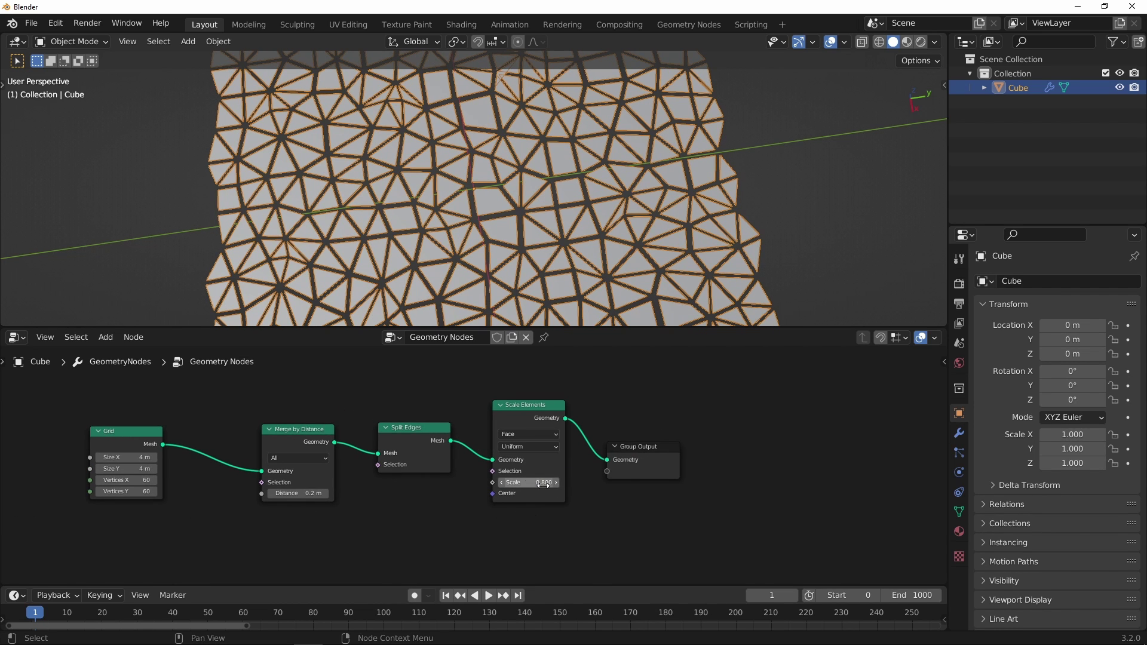
{"action": "scroll", "coordinate": [542, 484], "scroll_direction": "up", "scroll_amount": 1}
- Move the Group Output node farther out and insert a Duplicate Elements node between it and the Scale Elements node
{"action": "middle_click_drag", "start_coordinate": [551, 498], "coordinate": [437, 510]}
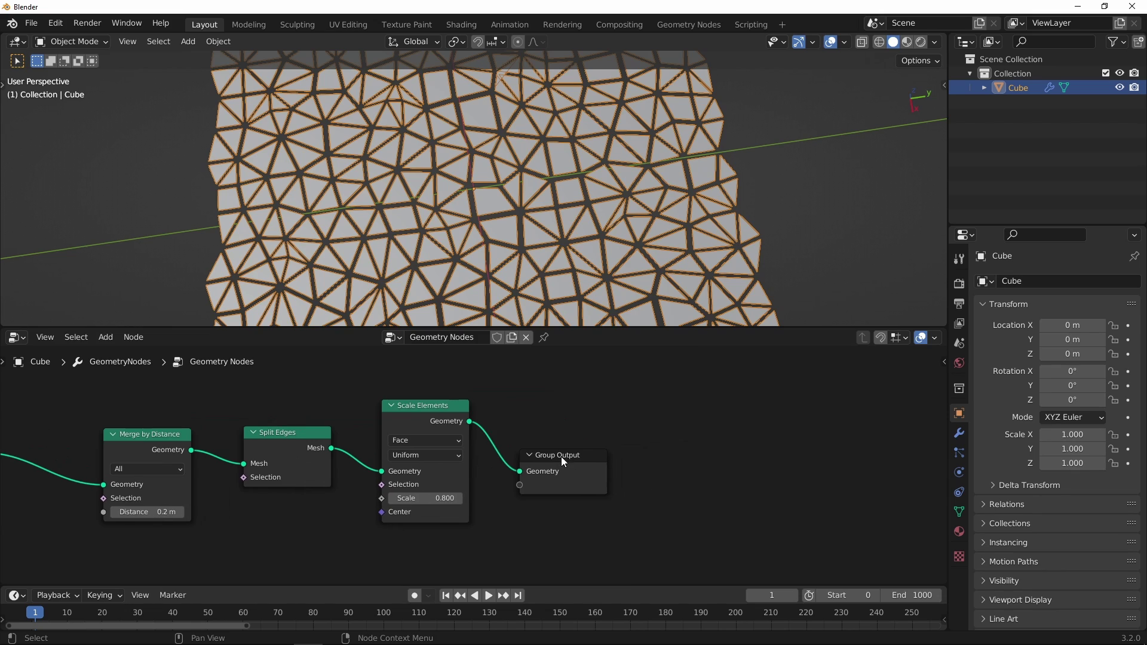
{"action": "left_click_drag", "start_coordinate": [561, 456], "coordinate": [696, 453]}
{"action": "middle_click_drag", "start_coordinate": [678, 275], "coordinate": [664, 215]}
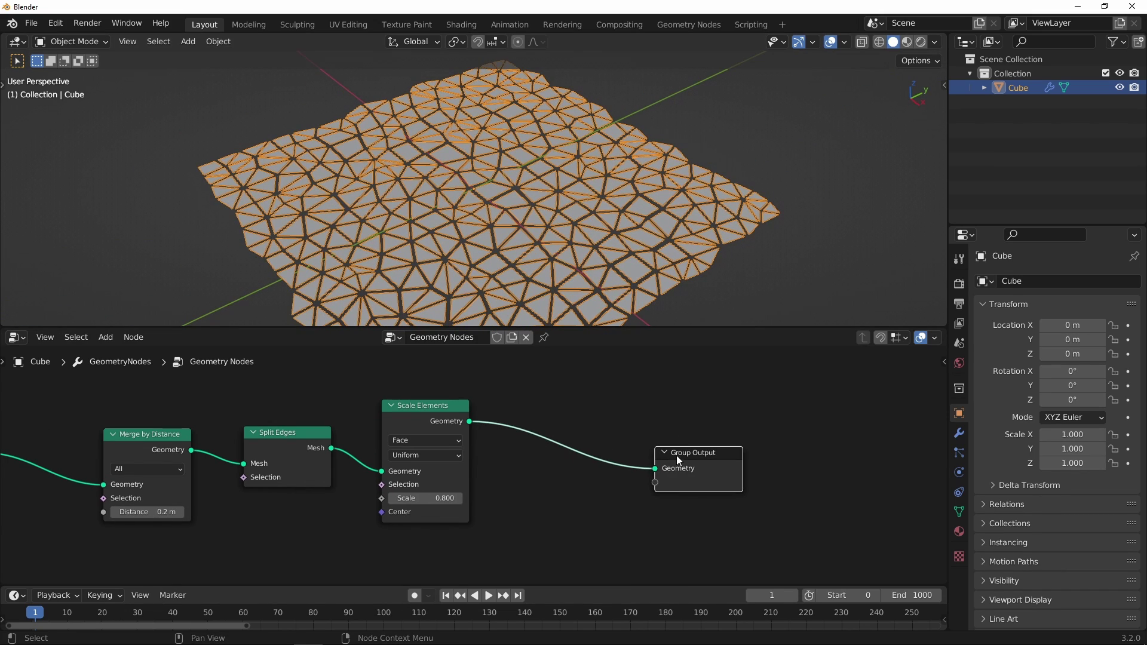
{"action": "left_click_drag", "start_coordinate": [679, 460], "coordinate": [705, 466]}
{"action": "middle_click_drag", "start_coordinate": [633, 383], "coordinate": [569, 421]}
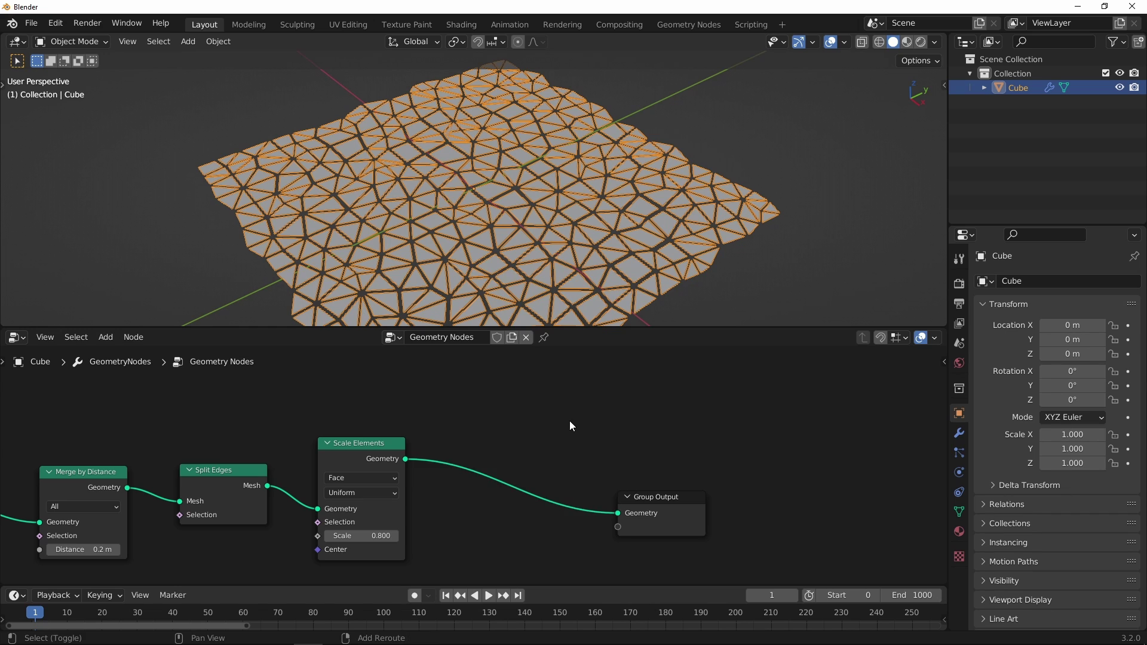
{"action": "key", "text": "shift+a"}
{"action": "mouse_move", "coordinate": [567, 424]}
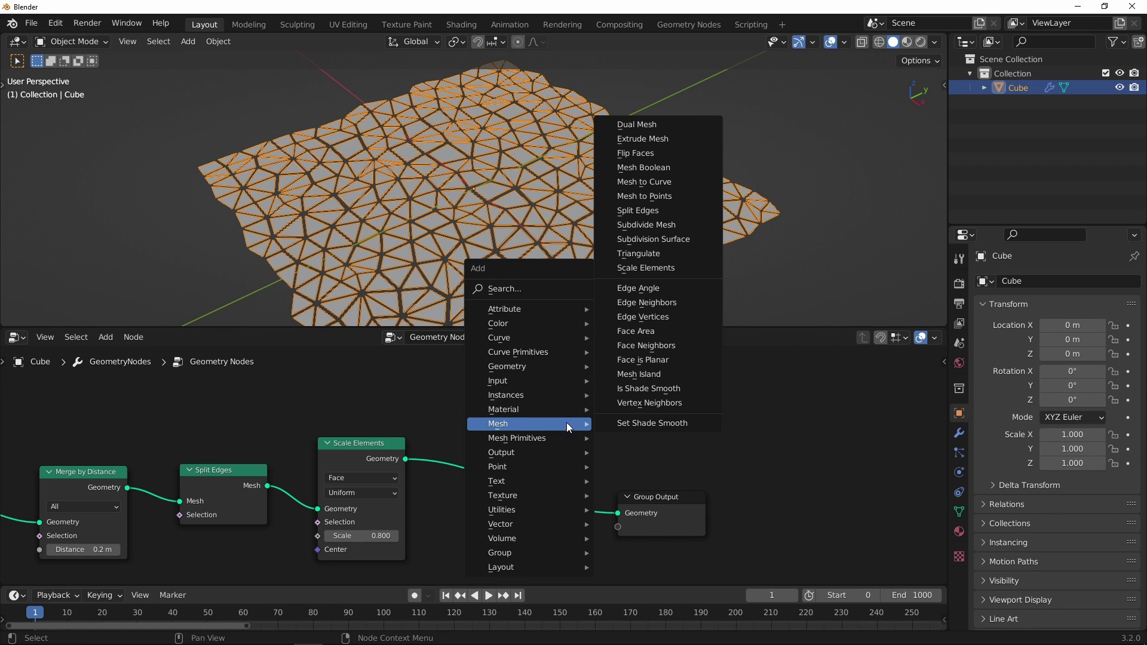
{"action": "mouse_move", "coordinate": [521, 368]}
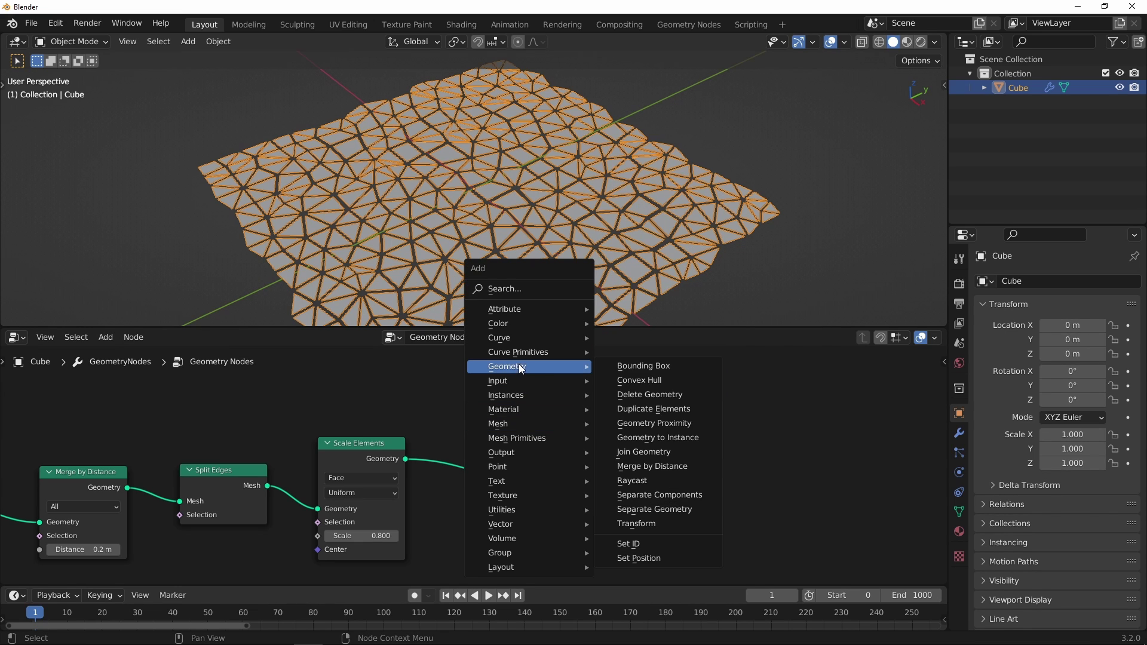
{"action": "left_click", "coordinate": [653, 409]}
{"action": "left_click", "coordinate": [558, 418]}
- Set the Duplicate Elements node's domain to Face and its amount to 60
{"action": "scroll", "coordinate": [555, 416], "scroll_direction": "up", "scroll_amount": 3}
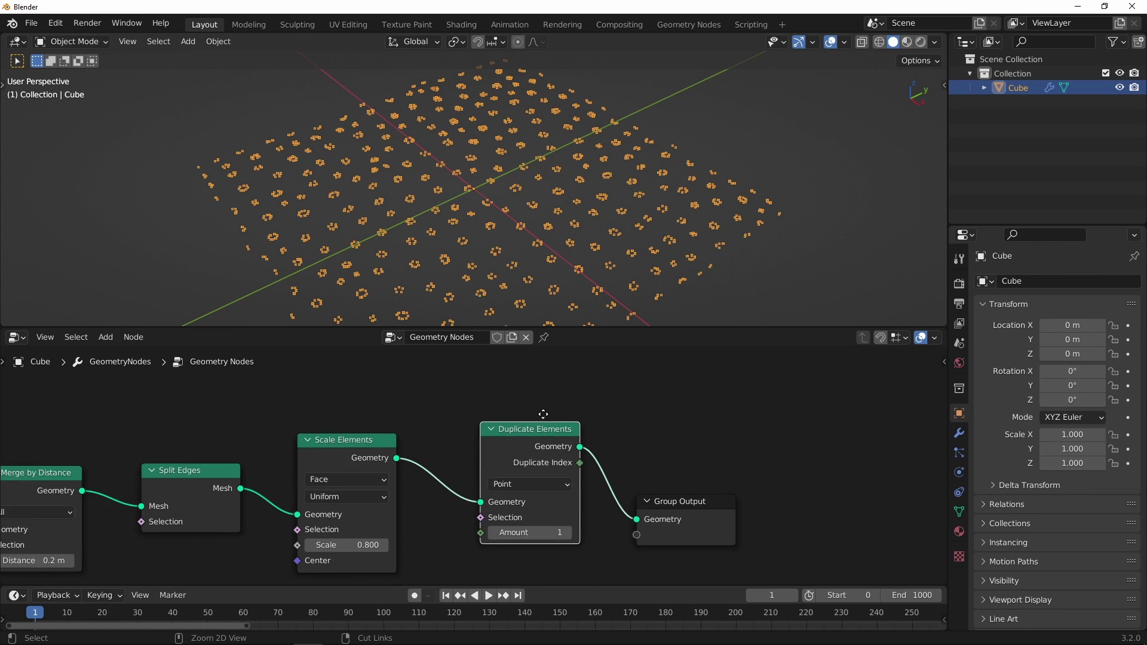
{"action": "middle_click_drag", "start_coordinate": [555, 417], "coordinate": [563, 386]}
{"action": "scroll", "coordinate": [572, 199], "scroll_direction": "up", "scroll_amount": 3}
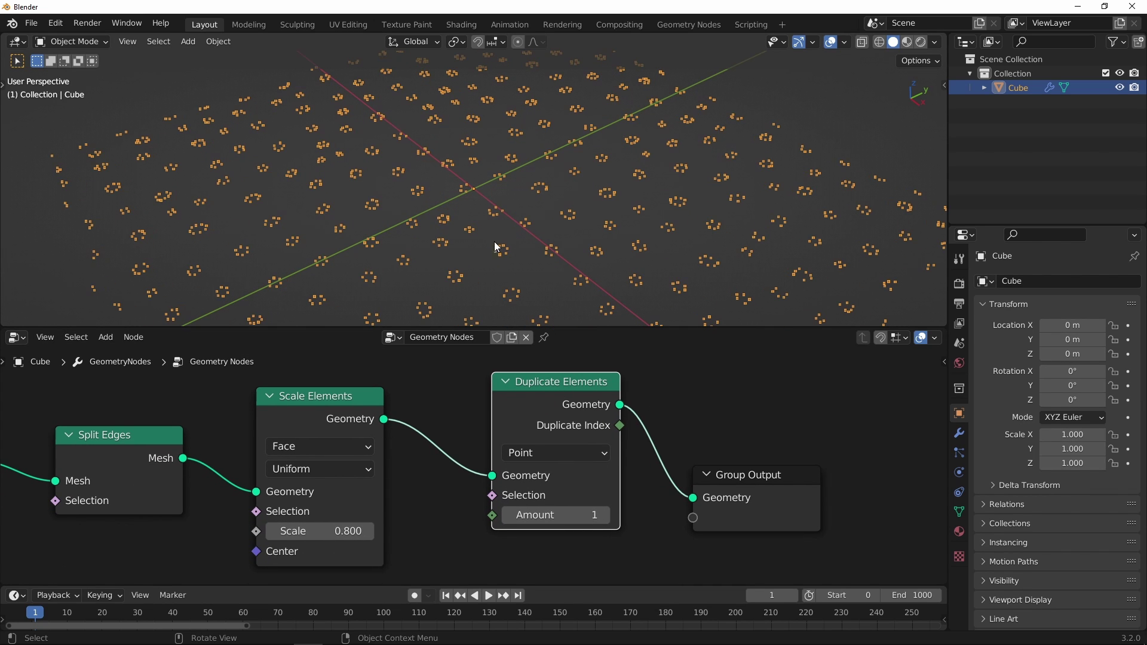
{"action": "left_click", "coordinate": [535, 453]}
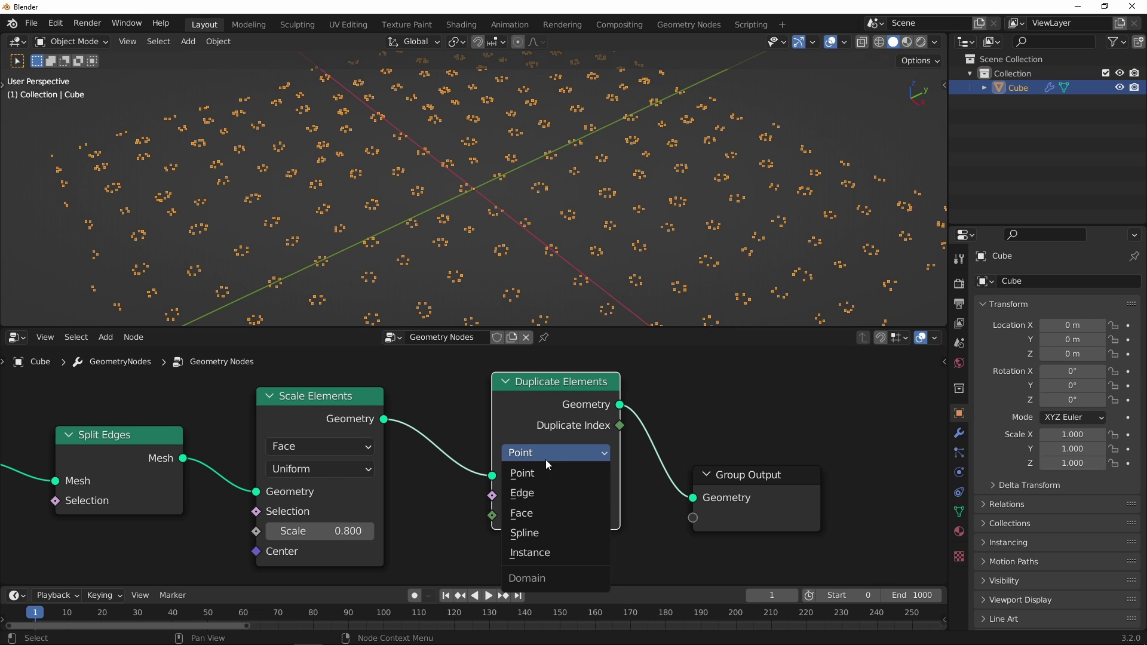
{"action": "left_click", "coordinate": [536, 513]}
{"action": "scroll", "coordinate": [537, 499], "scroll_direction": "down", "scroll_amount": 2}
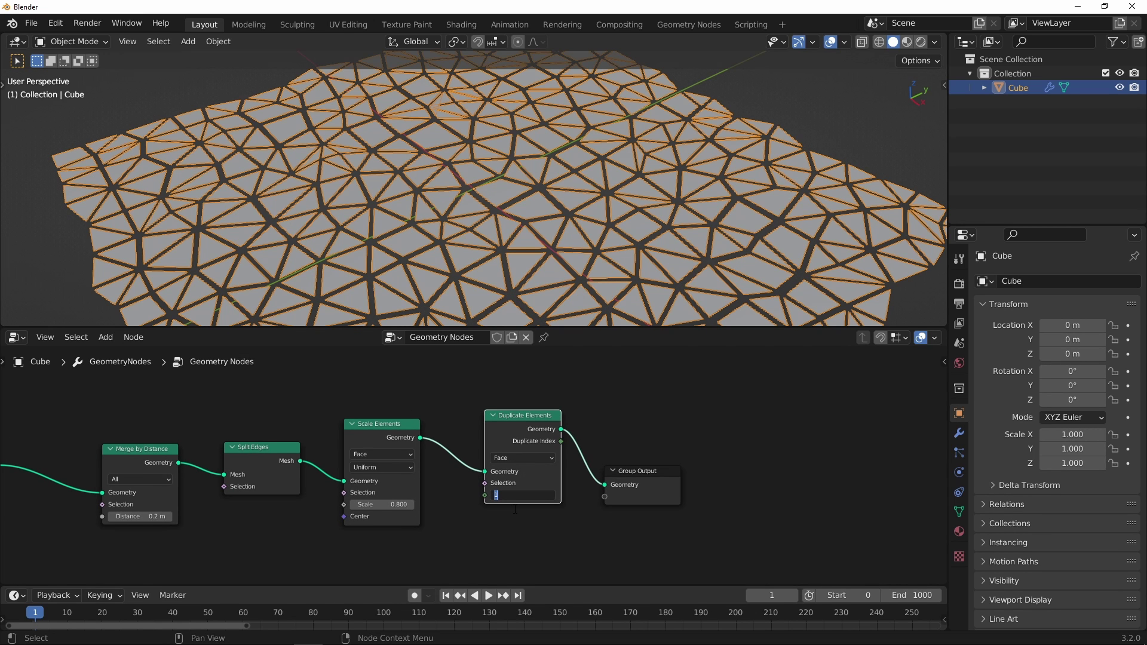
{"action": "key", "text": "Return"}
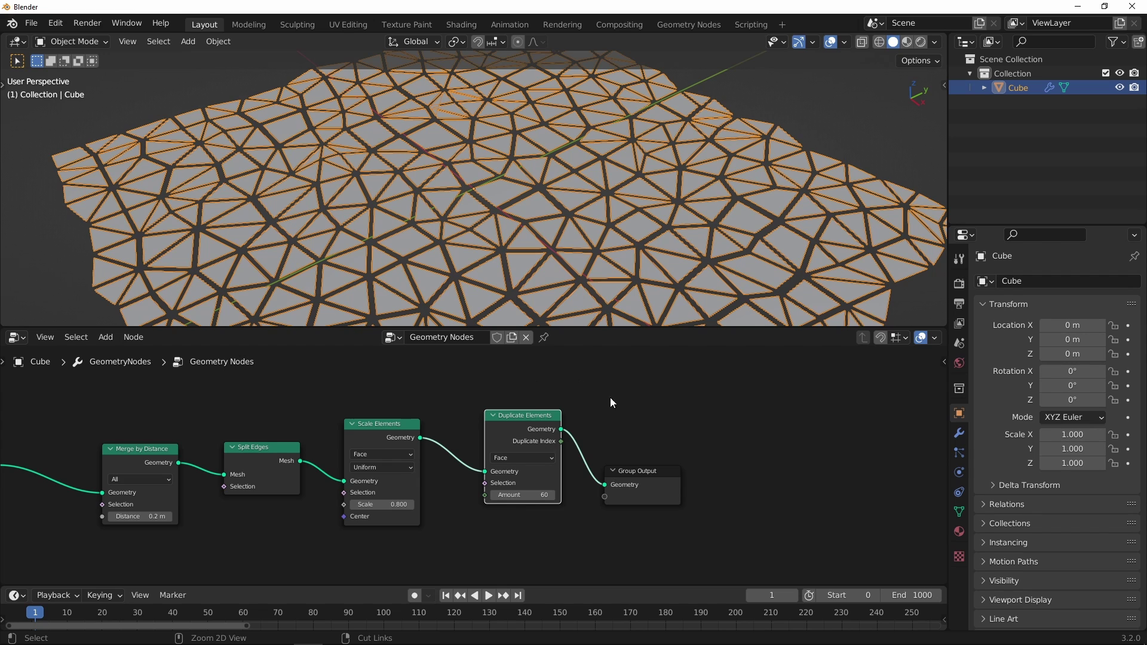
- Space out the Duplicate Elements and Group Output nodes to make room between them for another node
{"action": "scroll", "coordinate": [603, 442], "scroll_direction": "down", "scroll_amount": 2}
{"action": "left_click_drag", "start_coordinate": [608, 472], "coordinate": [692, 470]}
{"action": "left_click_drag", "start_coordinate": [519, 428], "coordinate": [543, 427]}
{"action": "middle_click_drag", "start_coordinate": [546, 454], "coordinate": [556, 347], "text": "ctrl"}
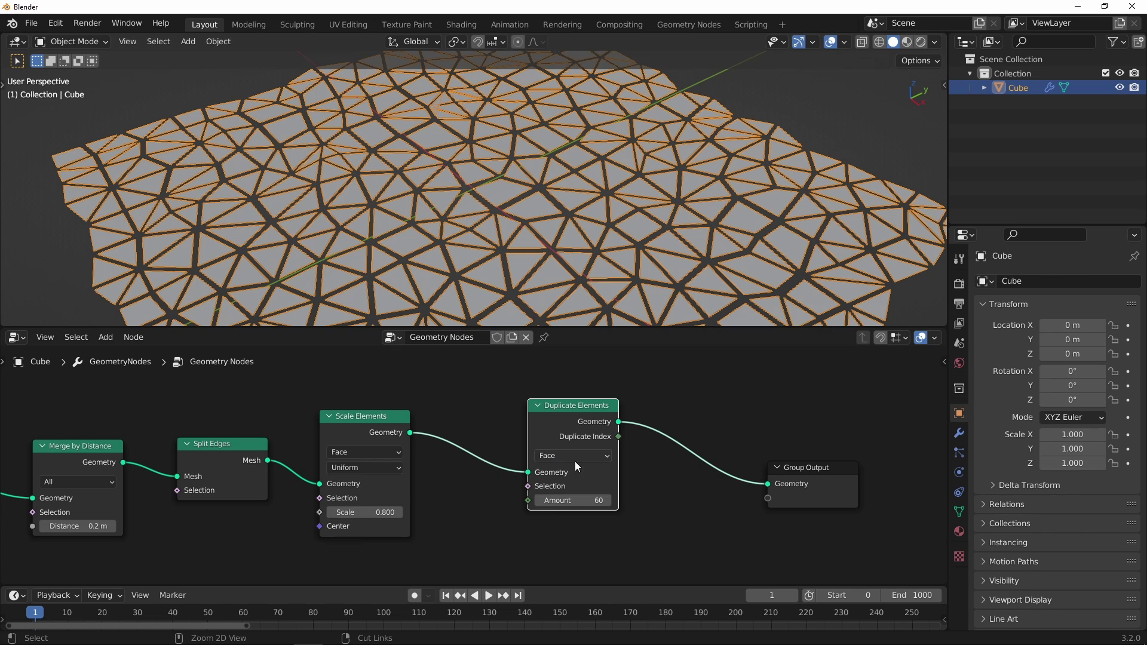
{"action": "middle_click_drag", "start_coordinate": [574, 461], "coordinate": [516, 493], "text": "ctrl"}
{"action": "left_click_drag", "start_coordinate": [660, 473], "coordinate": [695, 473]}
{"action": "left_click", "coordinate": [626, 406]}
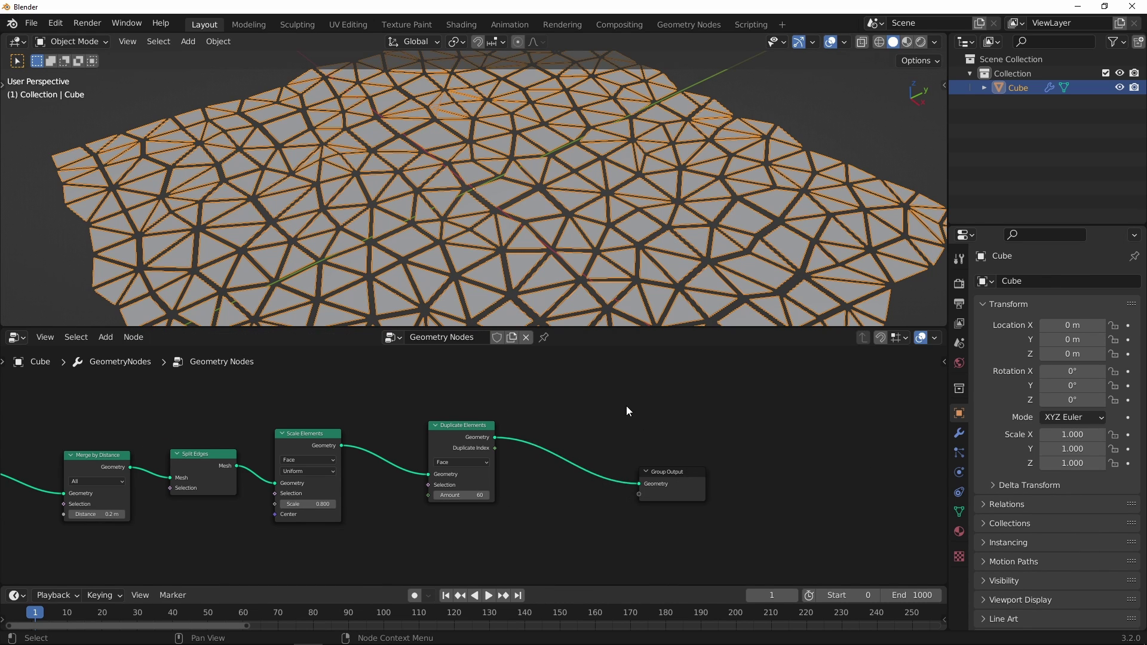
- Insert a Set Position node between the Duplicate Elements and Group Output nodes, and move the Group Output farther out
{"action": "key", "text": "shift+a"}
{"action": "mouse_move", "coordinate": [623, 412]}
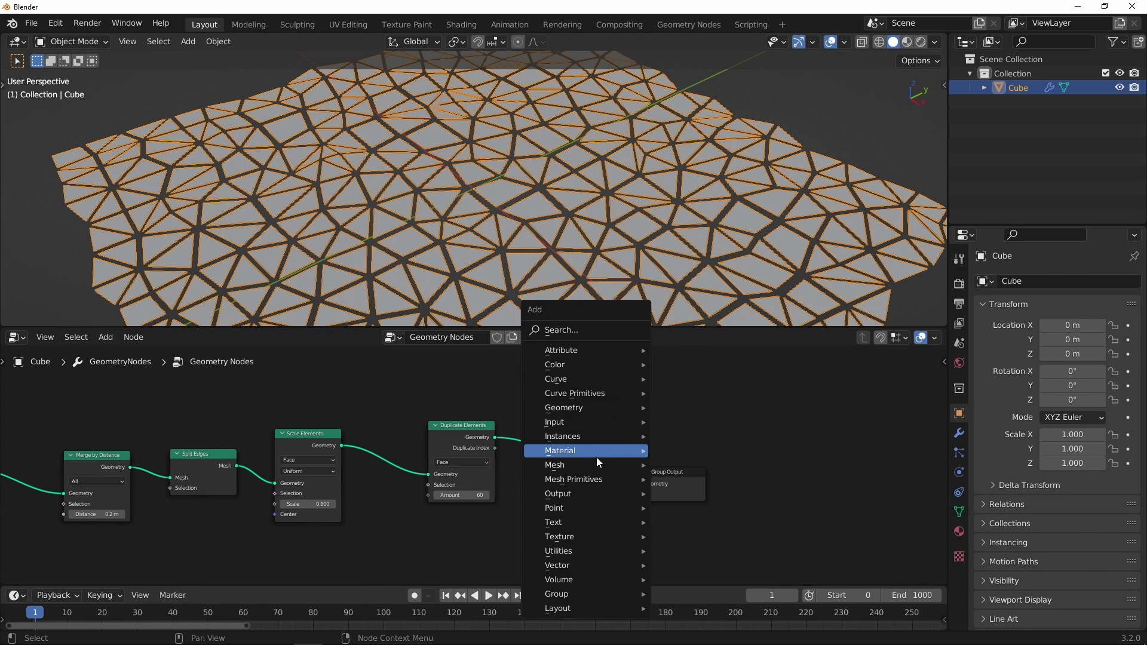
{"action": "mouse_move", "coordinate": [595, 463]}
{"action": "mouse_move", "coordinate": [581, 407]}
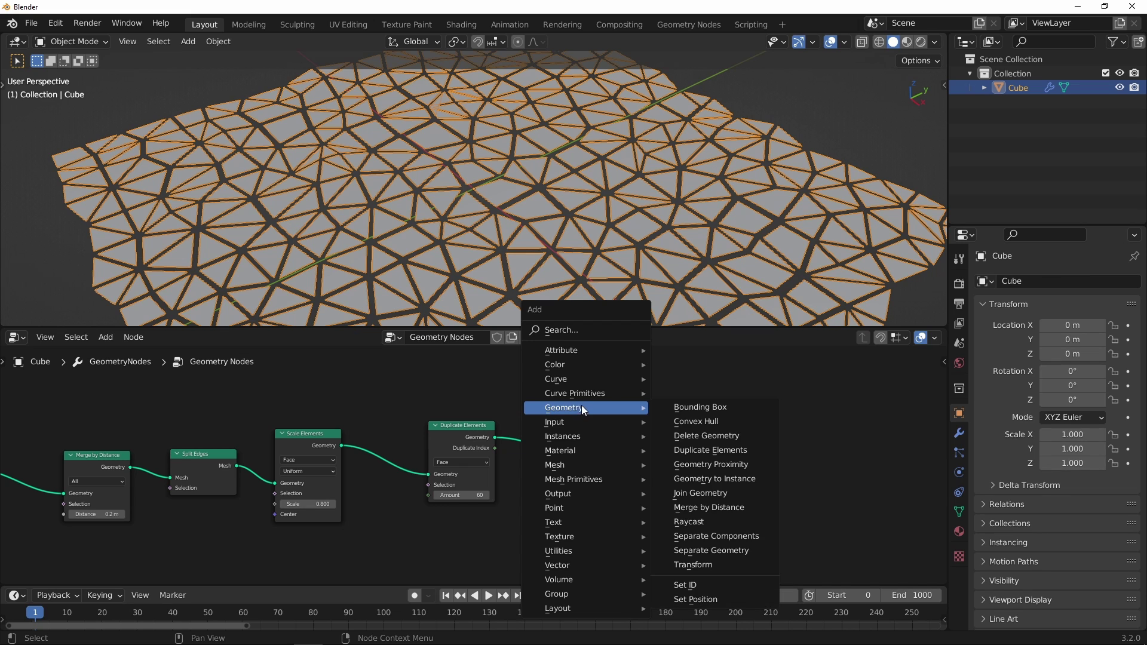
{"action": "left_click", "coordinate": [690, 600]}
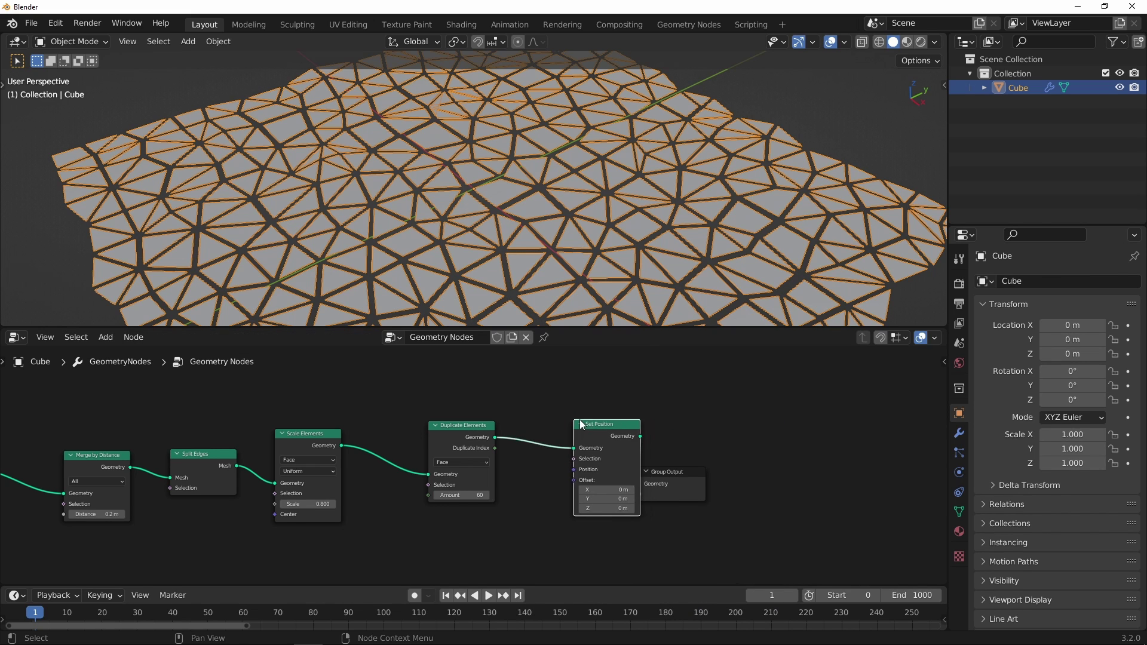
{"action": "left_click", "coordinate": [573, 442]}
{"action": "scroll", "coordinate": [718, 468], "scroll_direction": "up", "scroll_amount": 2}
{"action": "left_click_drag", "start_coordinate": [719, 470], "coordinate": [817, 467]}
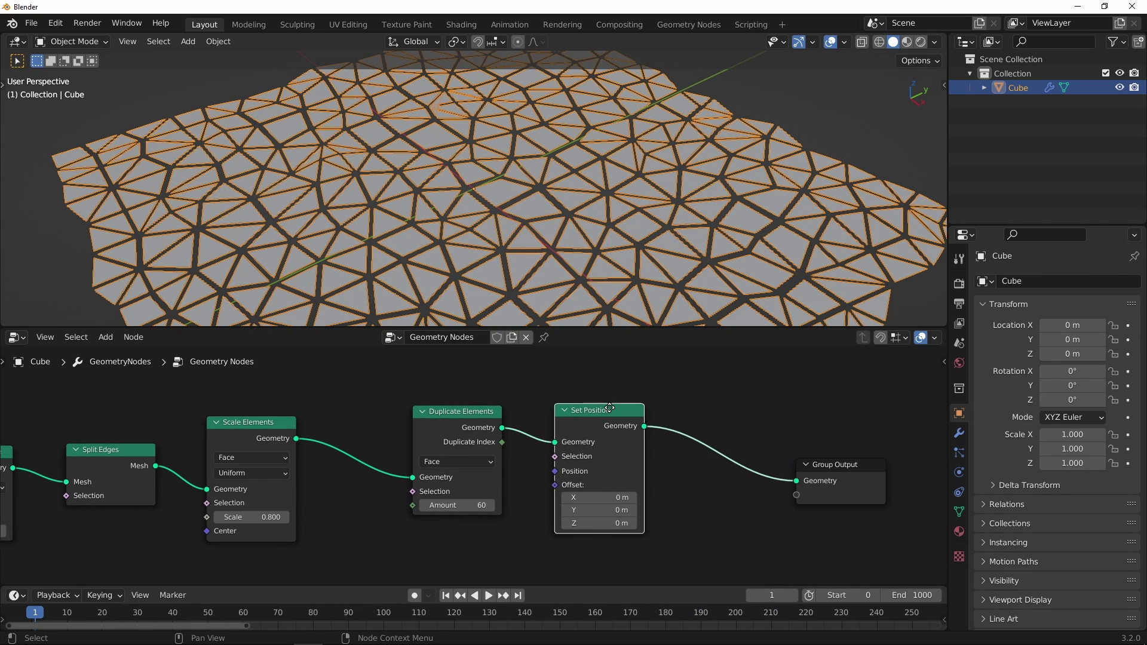
- Test the Set Position node's Z offset on the faces and reset it to 0 m
{"action": "scroll", "coordinate": [616, 431], "scroll_direction": "up", "scroll_amount": 1}
{"action": "left_click_drag", "start_coordinate": [651, 473], "coordinate": [619, 475]}
{"action": "left_click", "coordinate": [620, 475]}
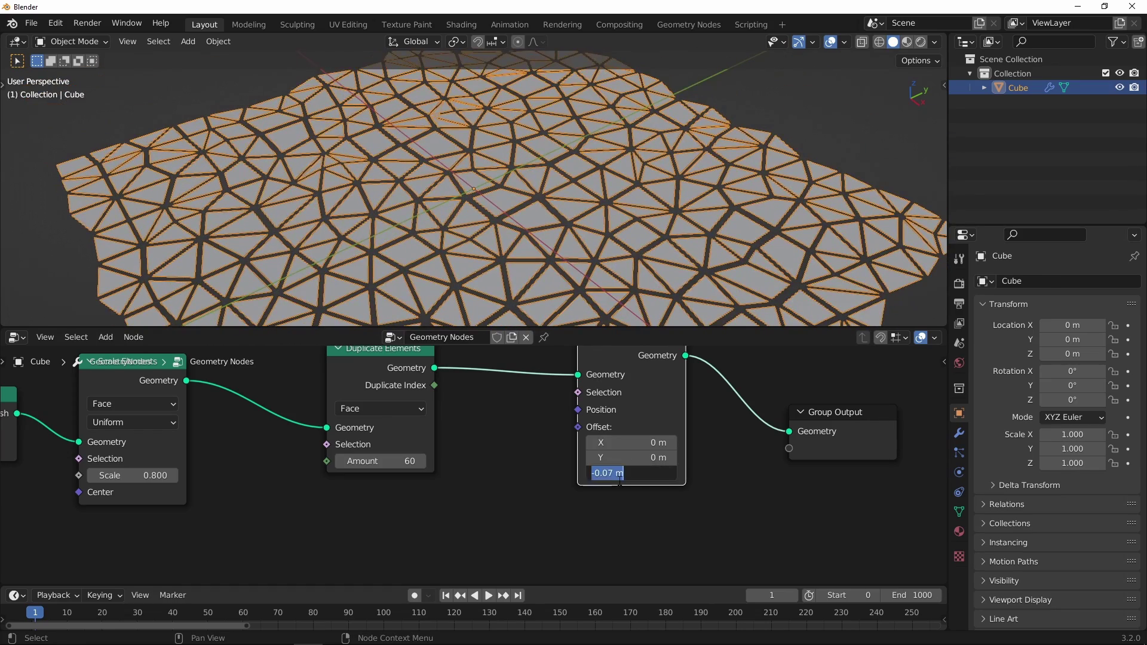
{"action": "type", "text": "0"}
{"action": "key", "text": "Return"}
- Add a Combine XYZ node below the link between the Duplicate Elements and Set Position nodes
{"action": "scroll", "coordinate": [618, 481], "scroll_direction": "down", "scroll_amount": 3}
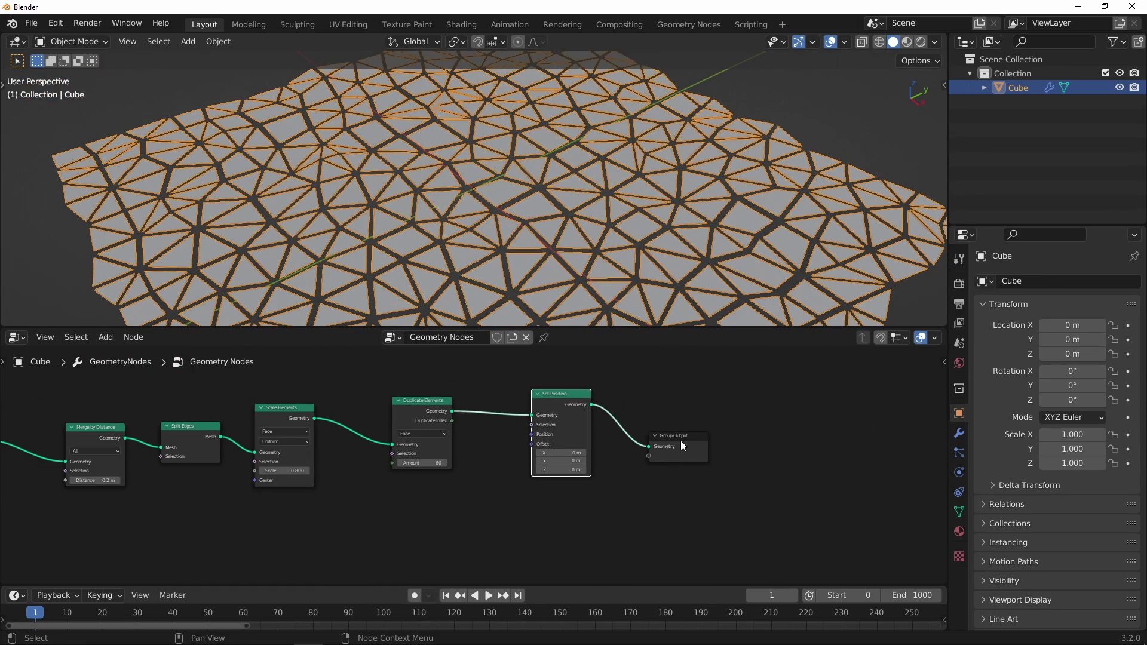
{"action": "left_click", "coordinate": [642, 525]}
{"action": "key", "text": "shift+a"}
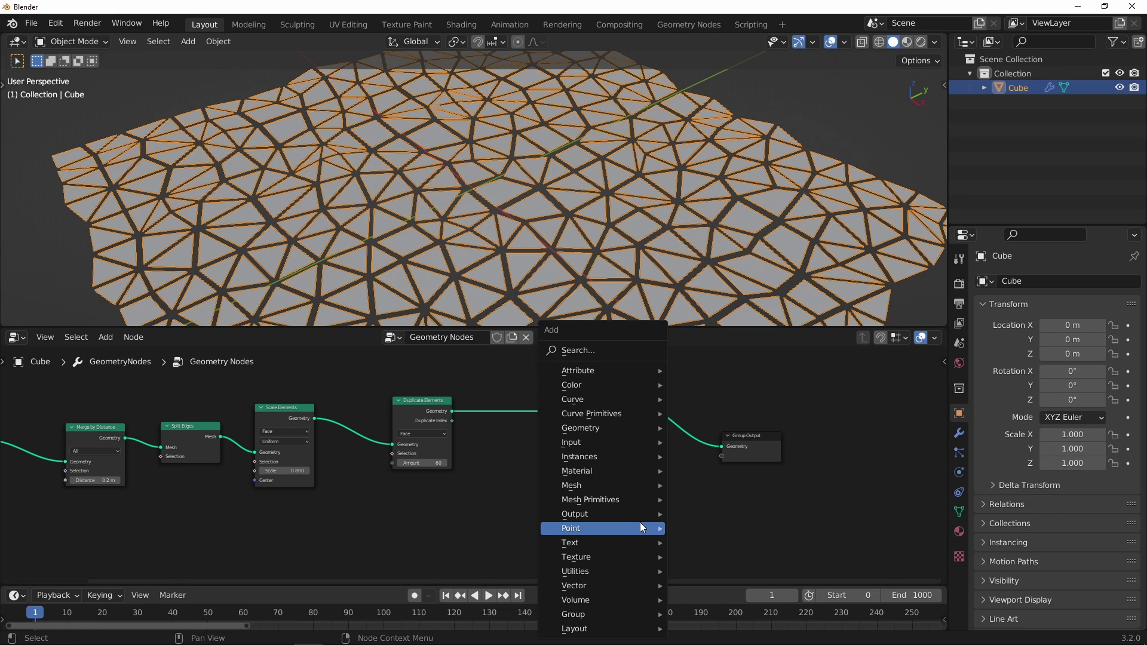
{"action": "mouse_move", "coordinate": [643, 583]}
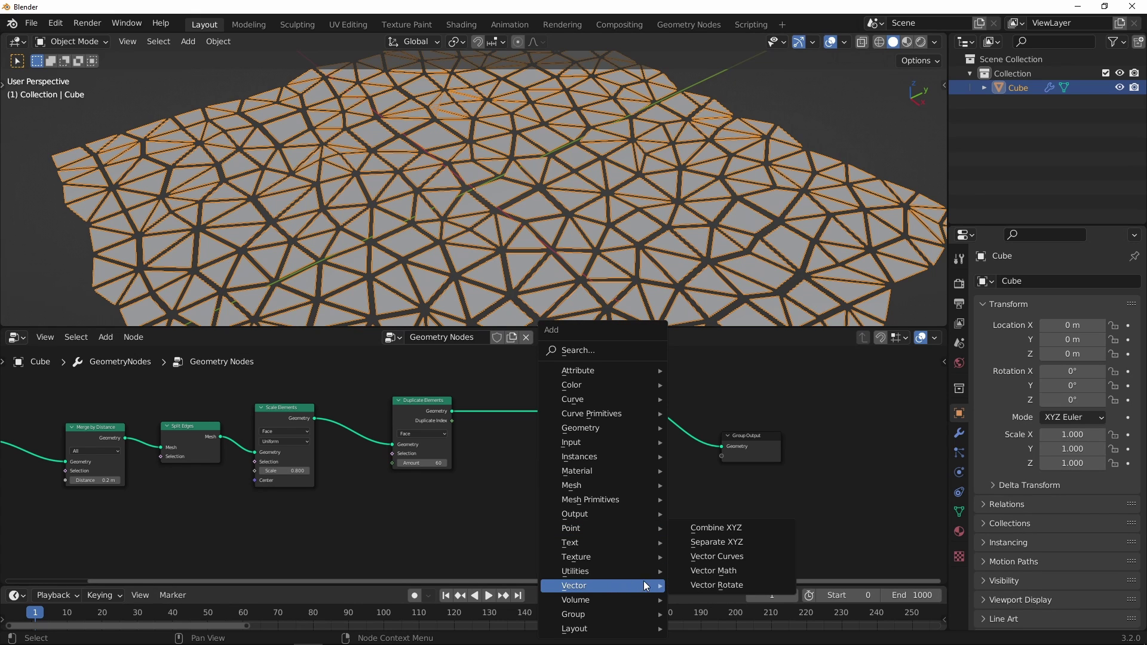
{"action": "left_click", "coordinate": [708, 530]}
{"action": "left_click", "coordinate": [501, 469]}
- Connect the Combine XYZ node's Vector output to the Set Position node's Offset and move Set Position farther along
{"action": "middle_click_drag", "start_coordinate": [500, 468], "coordinate": [550, 421], "text": "ctrl"}
{"action": "scroll", "coordinate": [604, 409], "scroll_direction": "up", "scroll_amount": 2}
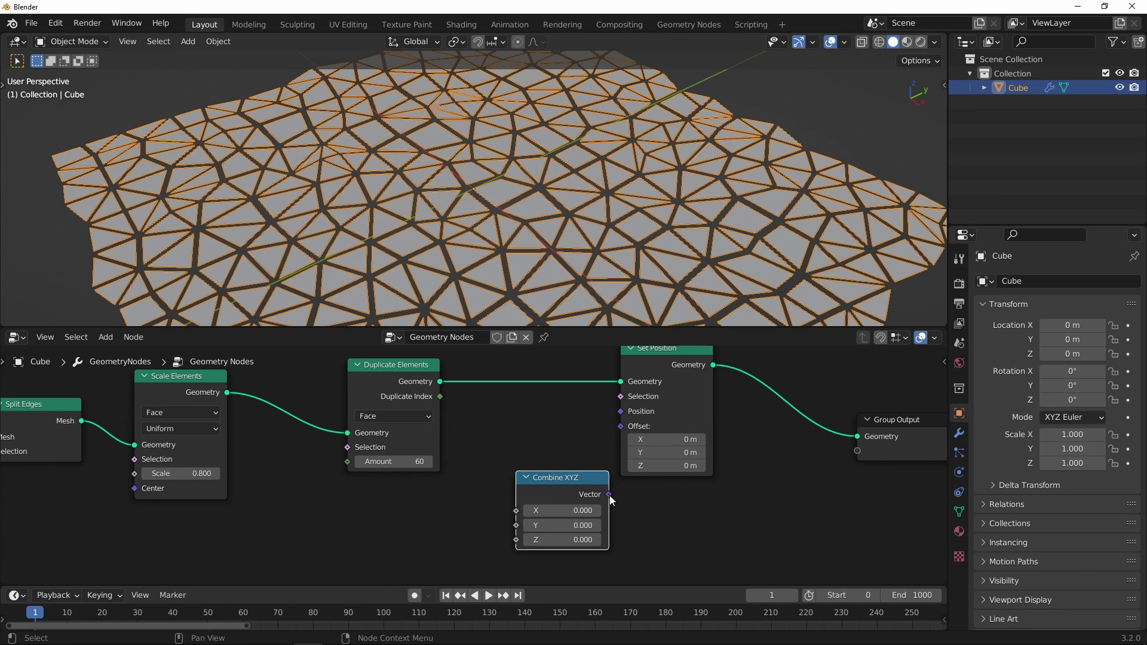
{"action": "left_click_drag", "start_coordinate": [609, 494], "coordinate": [626, 425]}
{"action": "left_click_drag", "start_coordinate": [669, 359], "coordinate": [719, 369]}
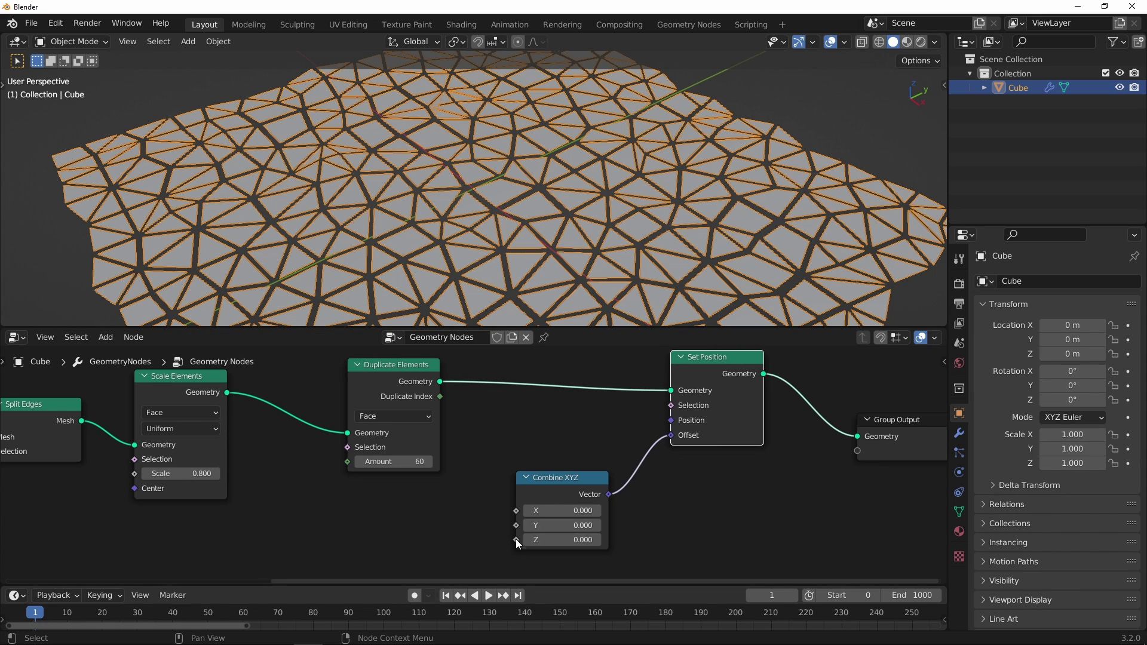
- Test the Combine XYZ node's Z value on the faces and reset it to 0
{"action": "left_click_drag", "start_coordinate": [607, 540], "coordinate": [585, 534]}
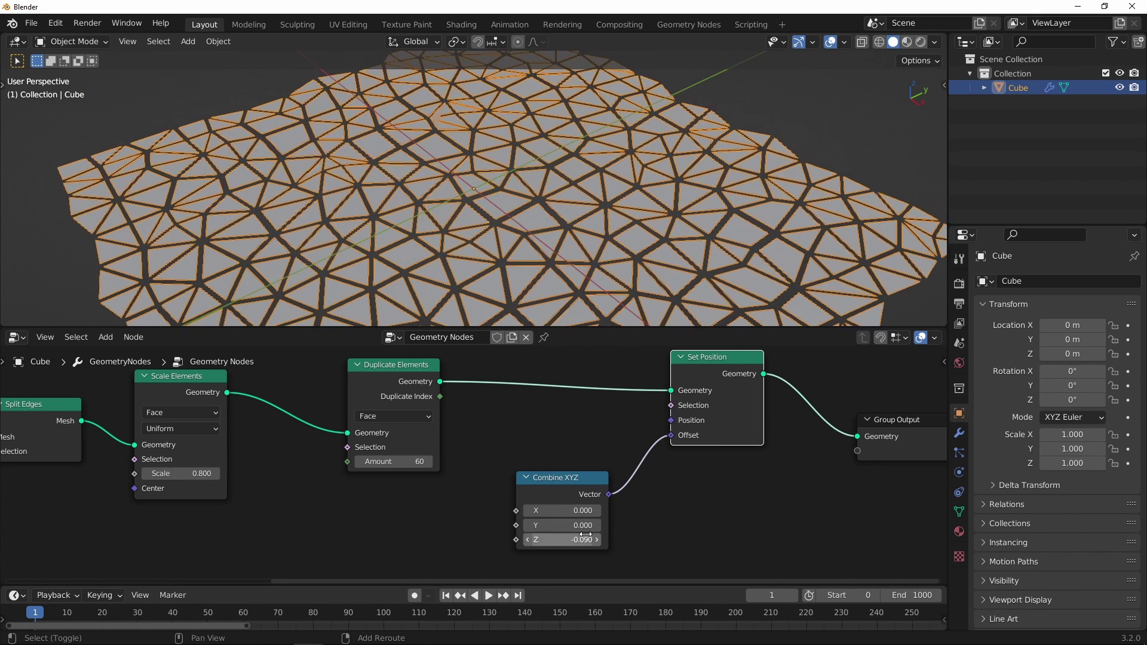
{"action": "key", "text": "Return"}
- Move the Combine XYZ, Set Position and Group Output nodes farther away from the Duplicate Elements node
{"action": "scroll", "coordinate": [568, 529], "scroll_direction": "down", "scroll_amount": 3}
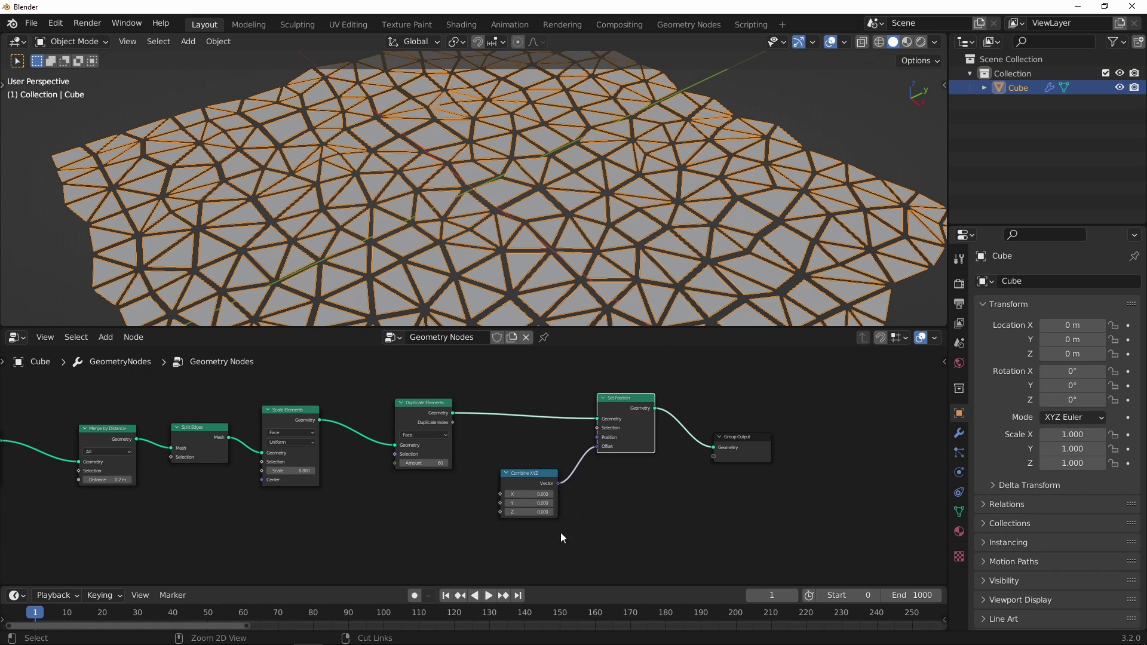
{"action": "left_click_drag", "start_coordinate": [512, 383], "coordinate": [750, 543]}
{"action": "left_click_drag", "start_coordinate": [611, 402], "coordinate": [687, 412]}
{"action": "left_click", "coordinate": [547, 452]}
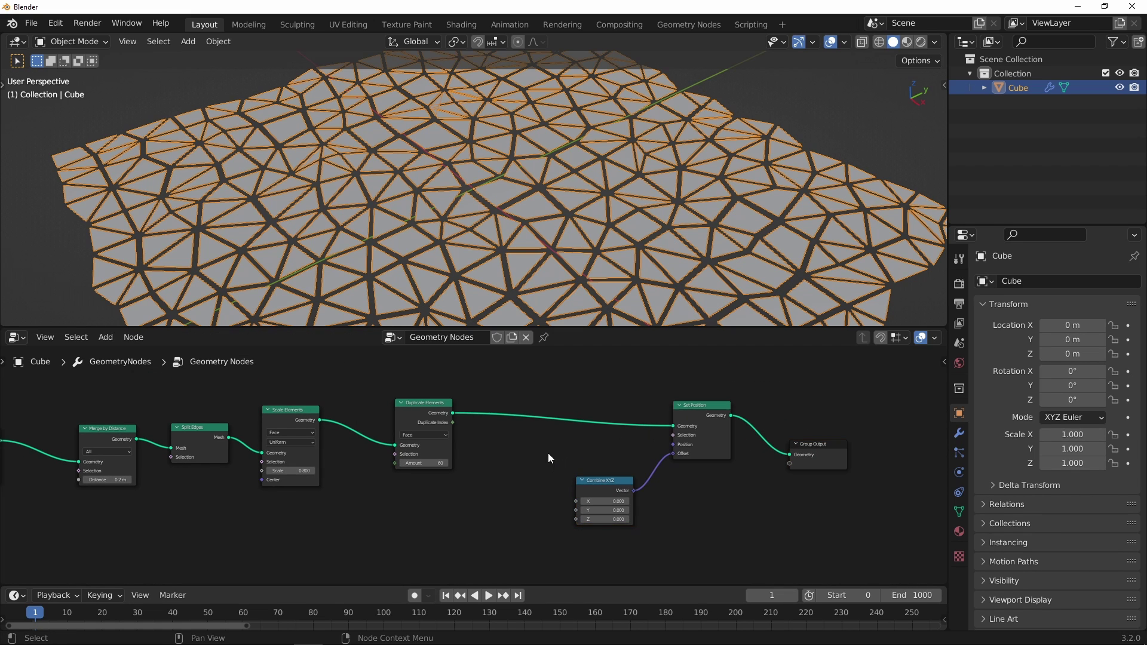
- Connect the Duplicate Elements node's Duplicate Index to the Combine XYZ node's Z input and inspect the stacked layers
{"action": "scroll", "coordinate": [465, 425], "scroll_direction": "up", "scroll_amount": 2}
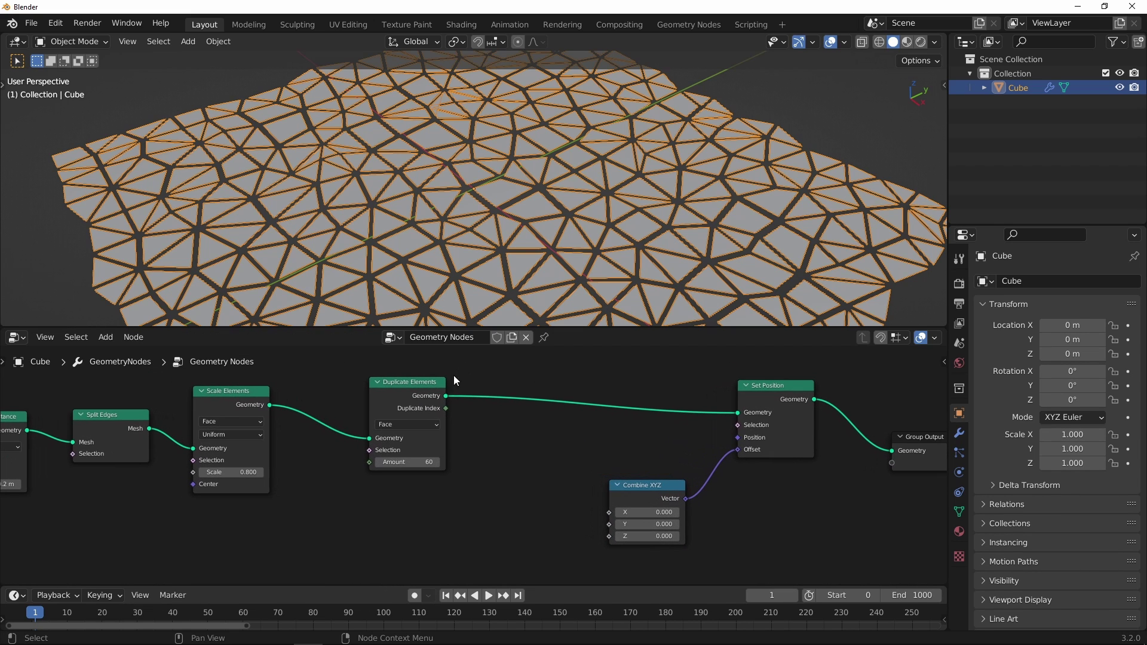
{"action": "left_click", "coordinate": [446, 409]}
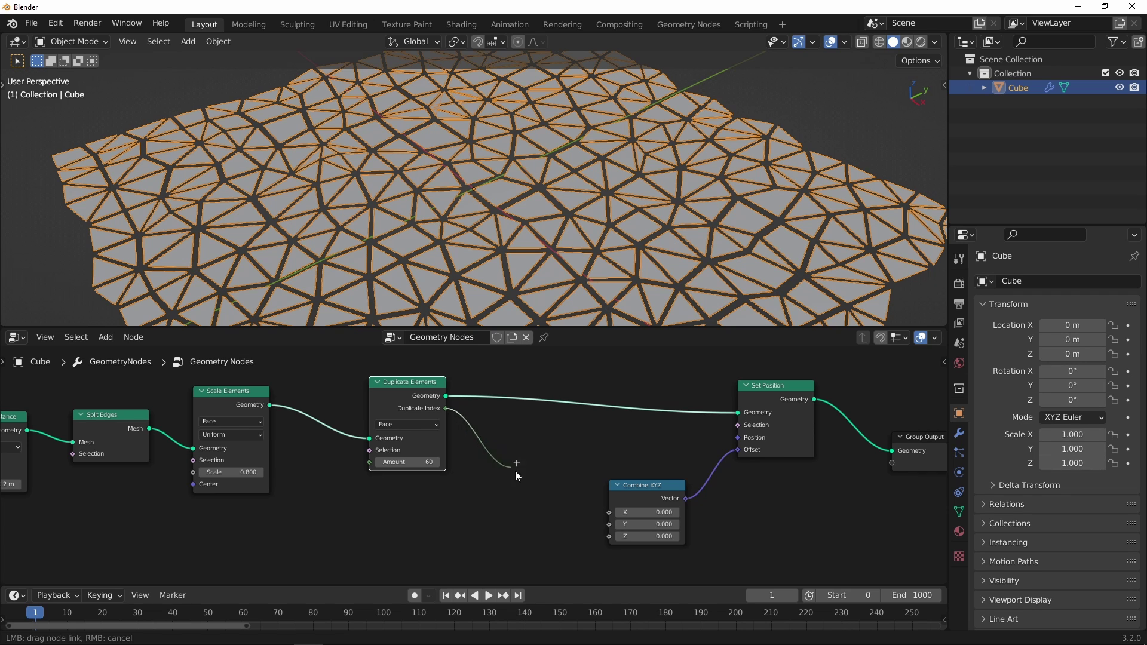
{"action": "left_click_drag", "start_coordinate": [610, 540], "coordinate": [609, 537]}
{"action": "scroll", "coordinate": [575, 263], "scroll_direction": "down", "scroll_amount": 5}
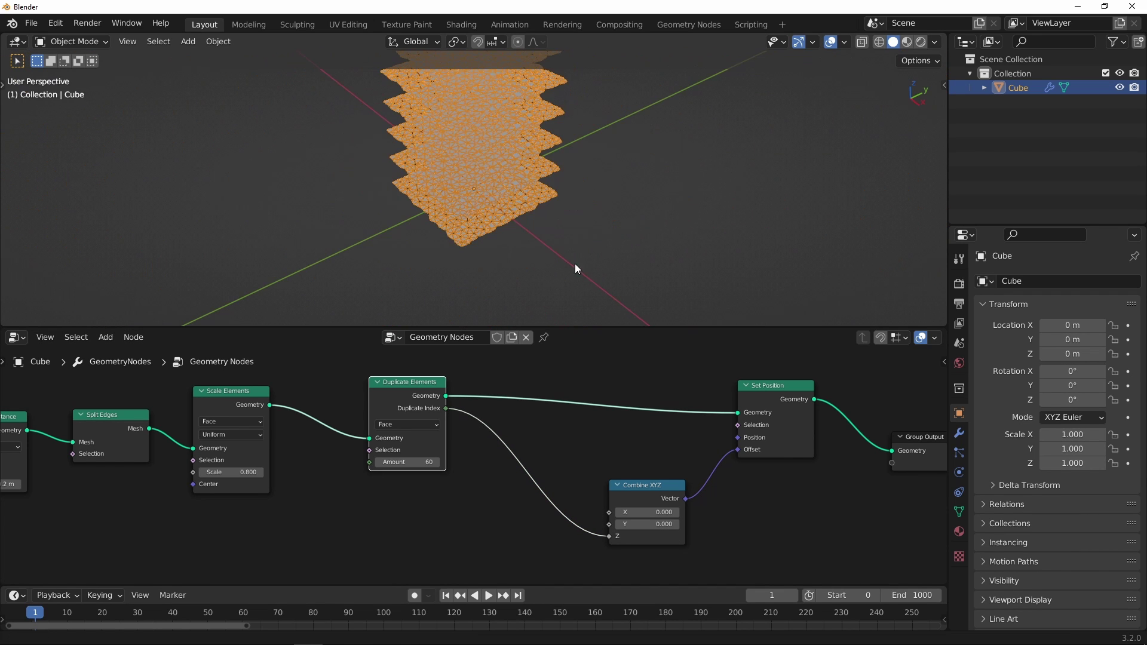
{"action": "middle_click_drag", "start_coordinate": [561, 268], "coordinate": [508, 251]}
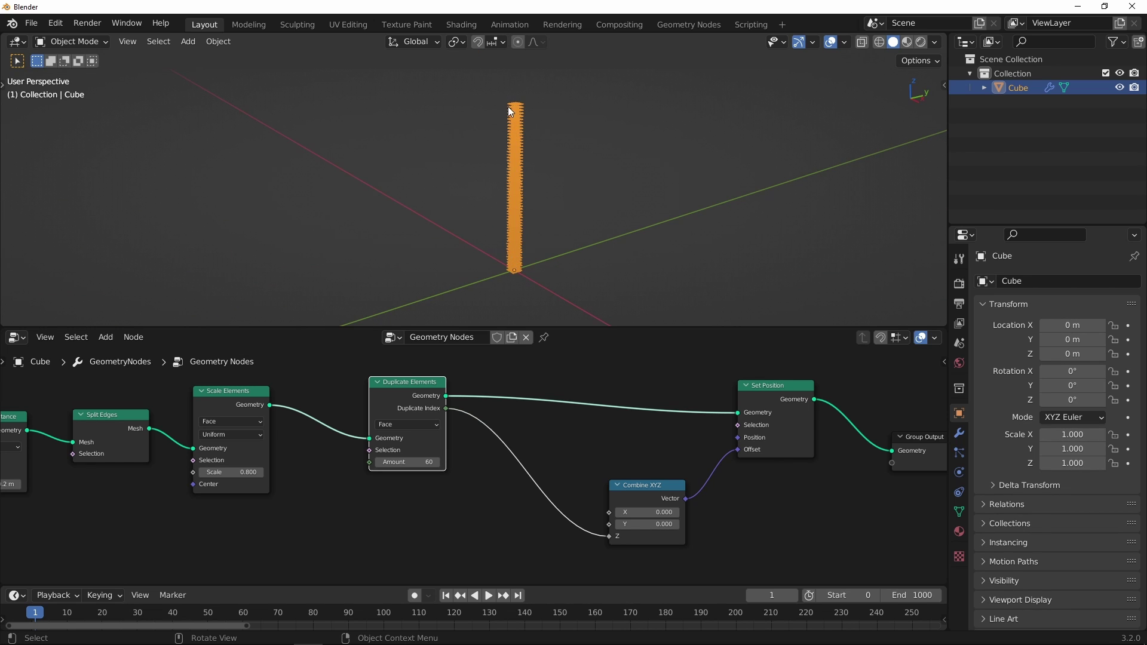
{"action": "middle_click_drag", "start_coordinate": [510, 108], "coordinate": [525, 170], "text": "ctrl"}
{"action": "middle_click_drag", "start_coordinate": [650, 240], "coordinate": [516, 31], "text": "shift"}
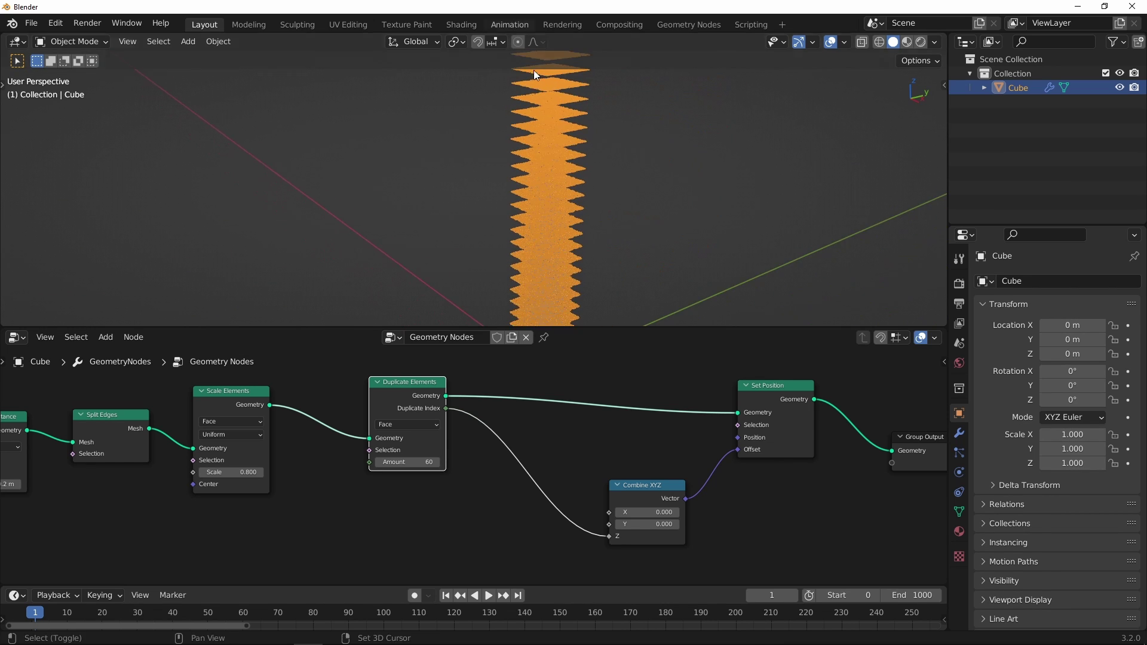
{"action": "middle_click_drag", "start_coordinate": [580, 272], "coordinate": [563, 158], "text": "shift"}
{"action": "middle_click_drag", "start_coordinate": [588, 206], "coordinate": [571, 272], "text": "shift"}
- Insert a Math node on the link between Duplicate Index and the Combine XYZ node's Z input
{"action": "middle_click_drag", "start_coordinate": [480, 474], "coordinate": [451, 443]}
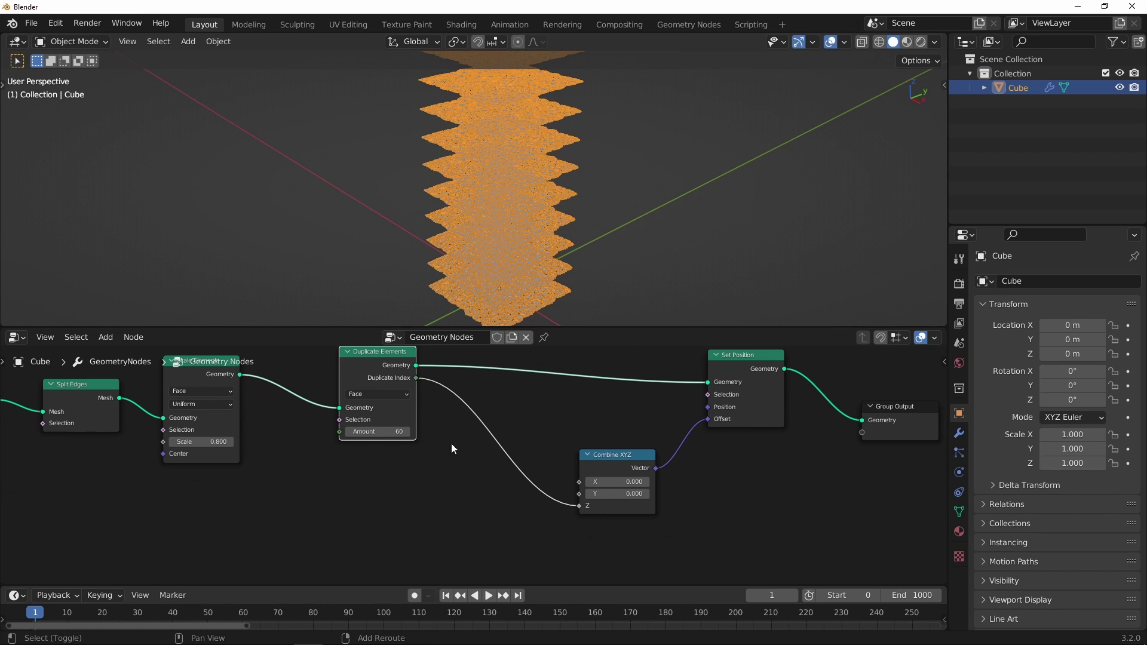
{"action": "key", "text": "shift+a"}
{"action": "mouse_move", "coordinate": [439, 475]}
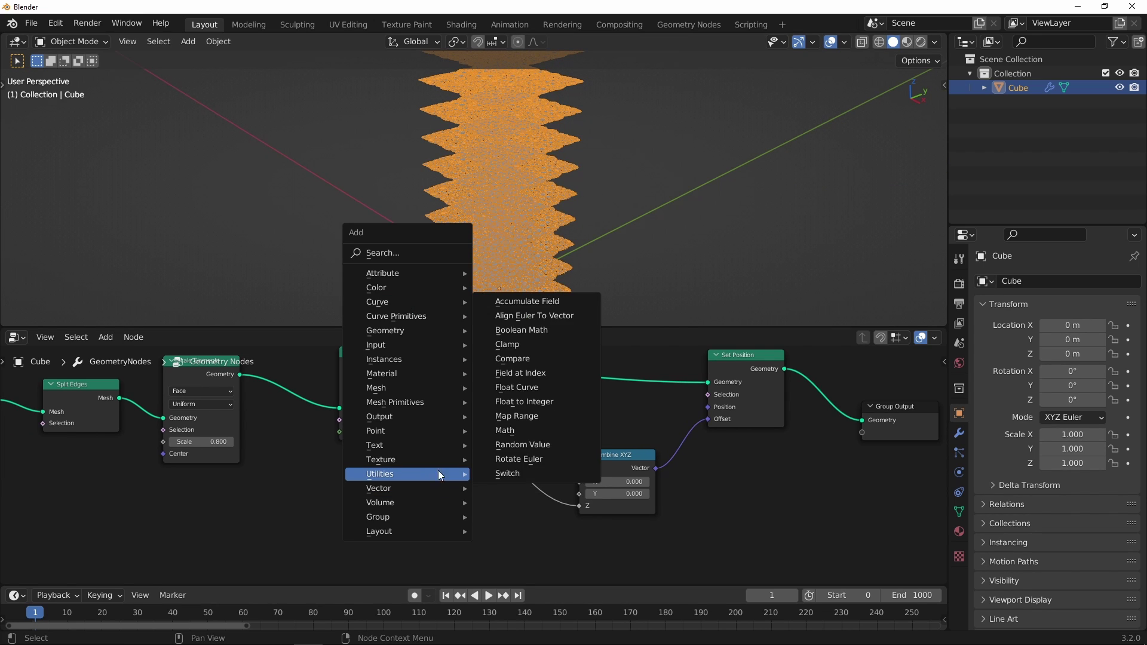
{"action": "left_click", "coordinate": [519, 431]}
{"action": "left_click", "coordinate": [538, 424]}
- Set the Math node's operation to Multiply with a second value of 0.1
{"action": "scroll", "coordinate": [541, 422], "scroll_direction": "up", "scroll_amount": 3}
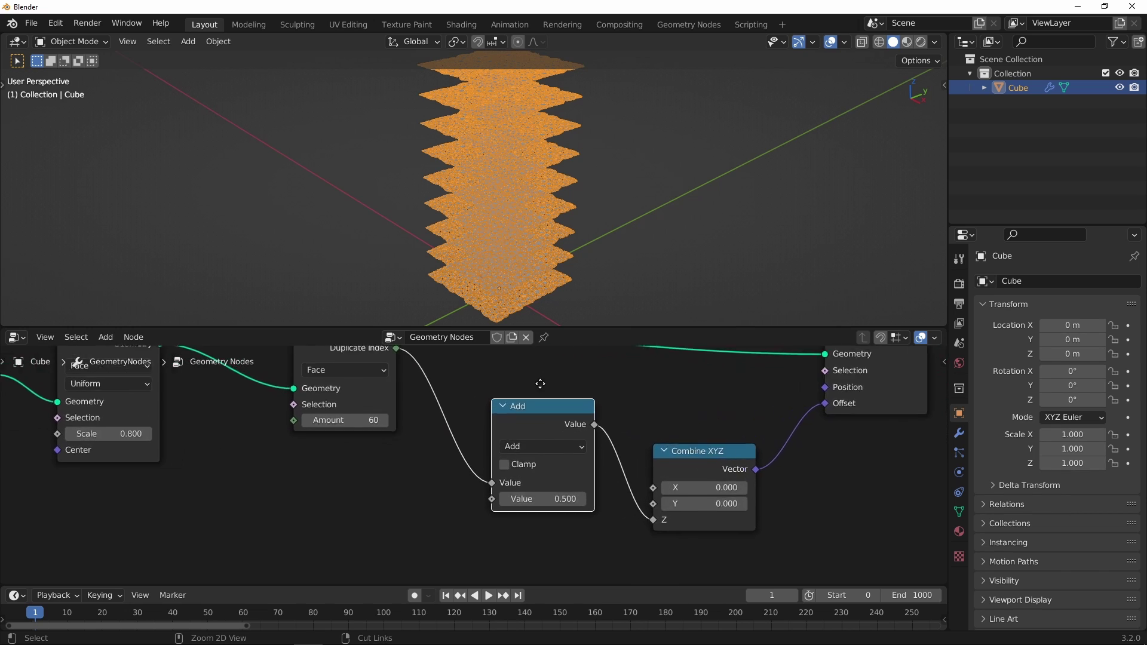
{"action": "middle_click_drag", "start_coordinate": [542, 421], "coordinate": [527, 442]}
{"action": "left_click", "coordinate": [522, 461]}
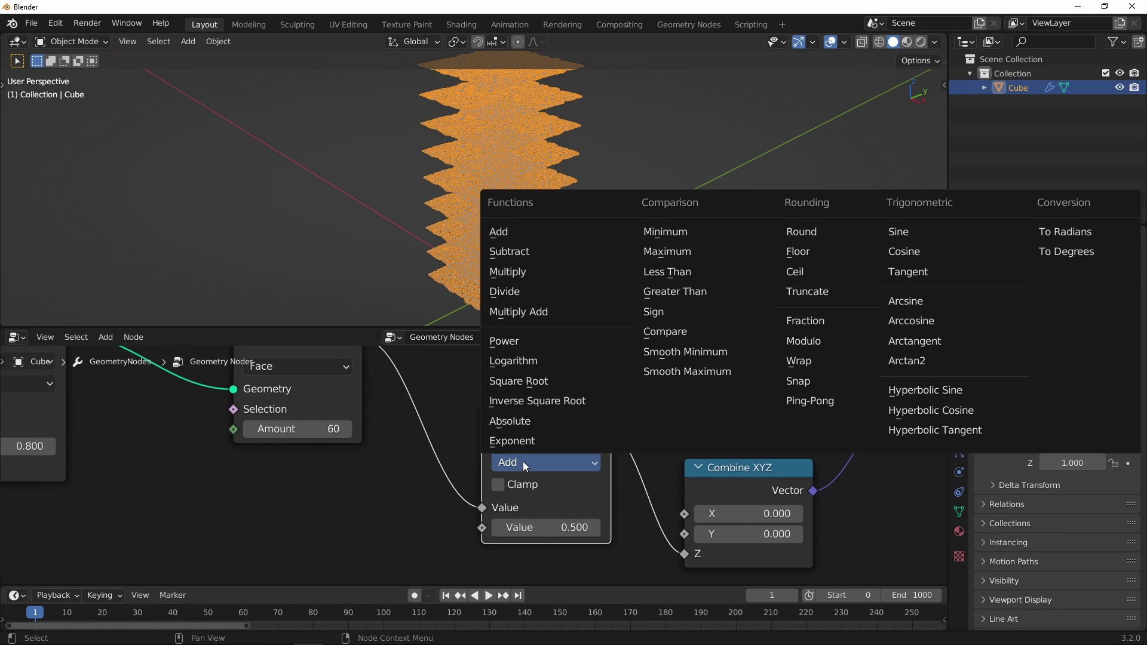
{"action": "left_click", "coordinate": [523, 271]}
{"action": "left_click", "coordinate": [546, 526]}
{"action": "type", "text": "."}
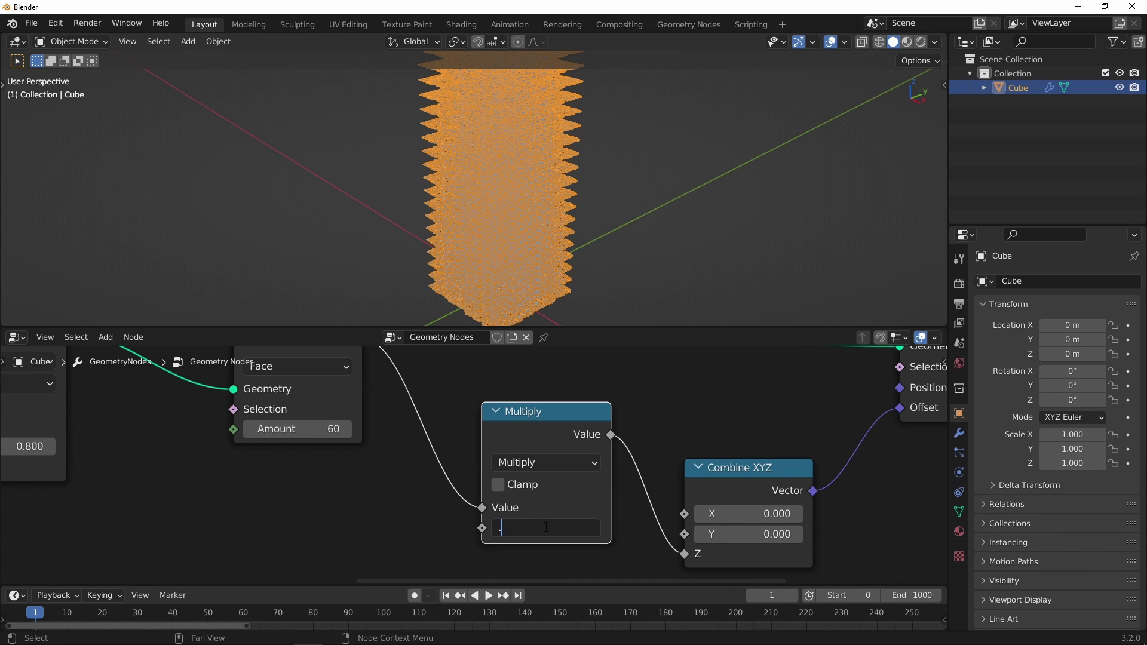
{"action": "type", "text": "1"}
{"action": "key", "text": "Return"}
- Turn off the Wireframe and Outline Selected overlays in the 3D viewport
{"action": "mouse_move", "coordinate": [554, 201]}
{"action": "middle_mouse_down"}
{"action": "mouse_move", "coordinate": [555, 182]}
{"action": "mouse_move", "coordinate": [592, 191]}
{"action": "mouse_move", "coordinate": [562, 202]}
{"action": "middle_mouse_up"}
{"action": "left_click", "coordinate": [843, 43]}
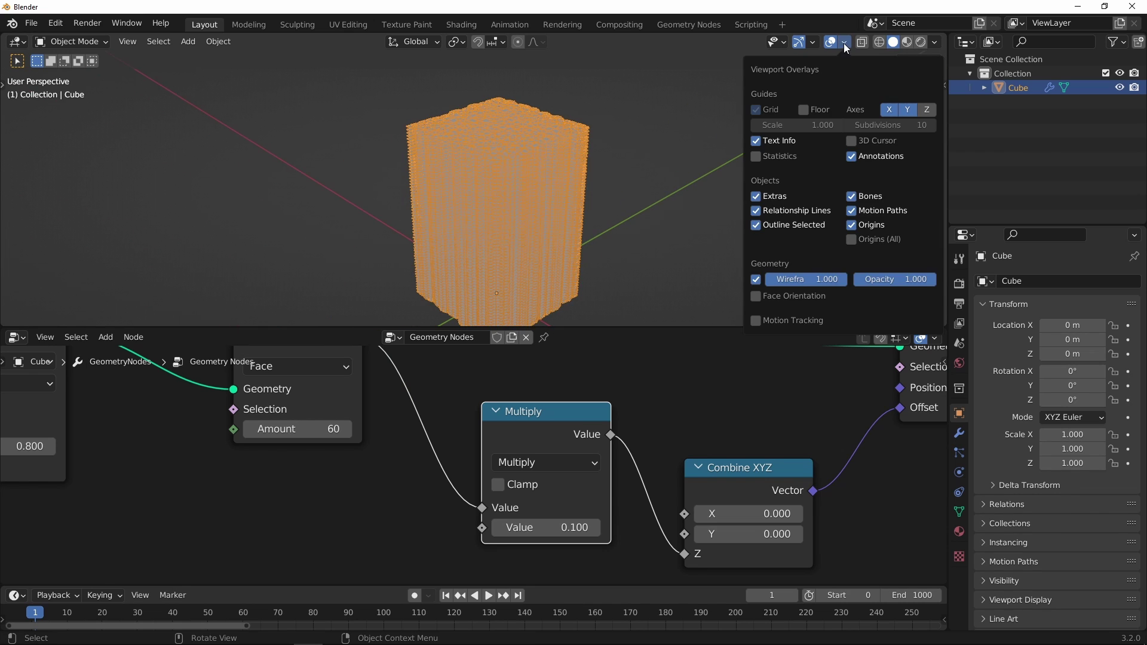
{"action": "left_click", "coordinate": [755, 279]}
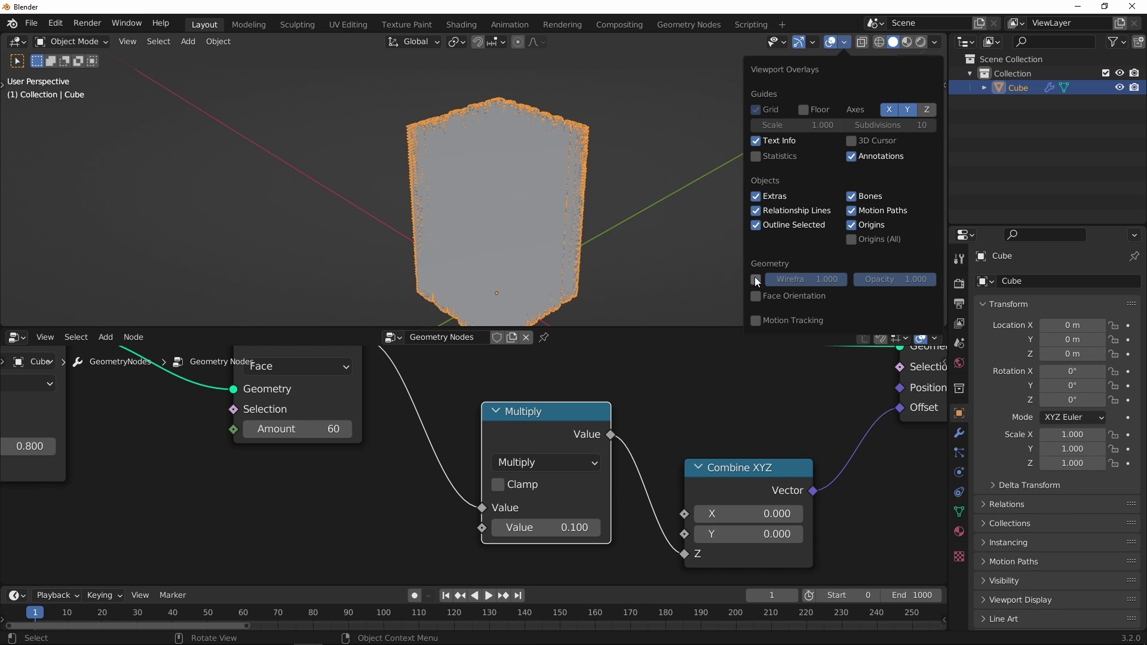
{"action": "left_click", "coordinate": [756, 224]}
{"action": "scroll", "coordinate": [676, 167], "scroll_direction": "up", "scroll_amount": 2}
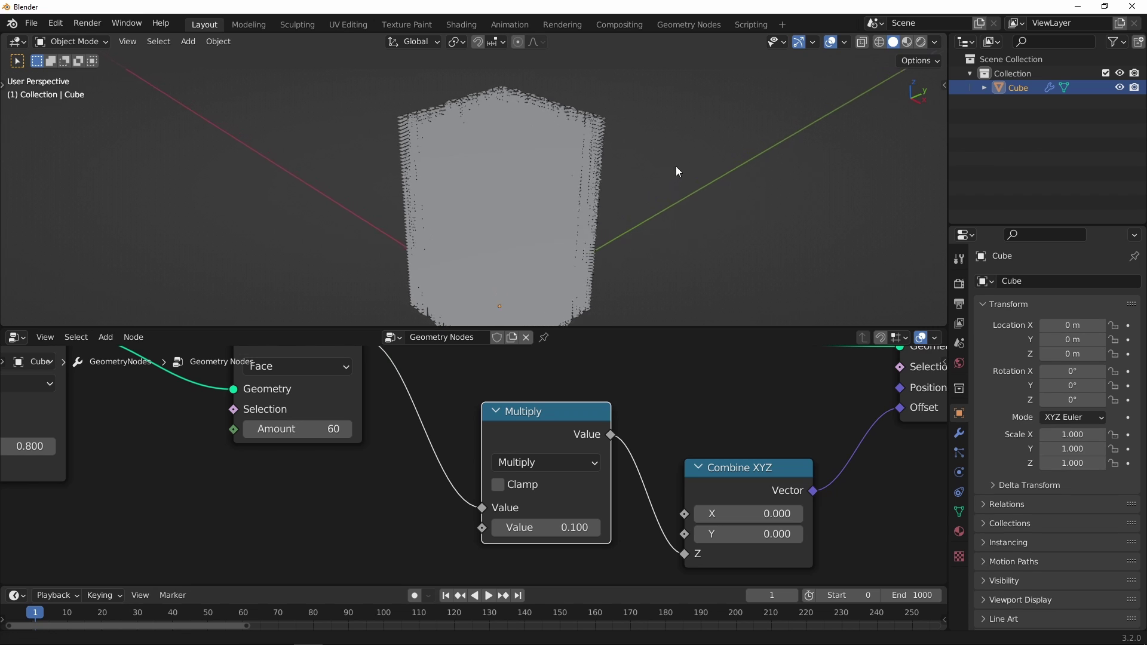
- Enable Cavity in the viewport shading with its type set to World, and inspect the stacked faces
{"action": "left_click", "coordinate": [935, 43]}
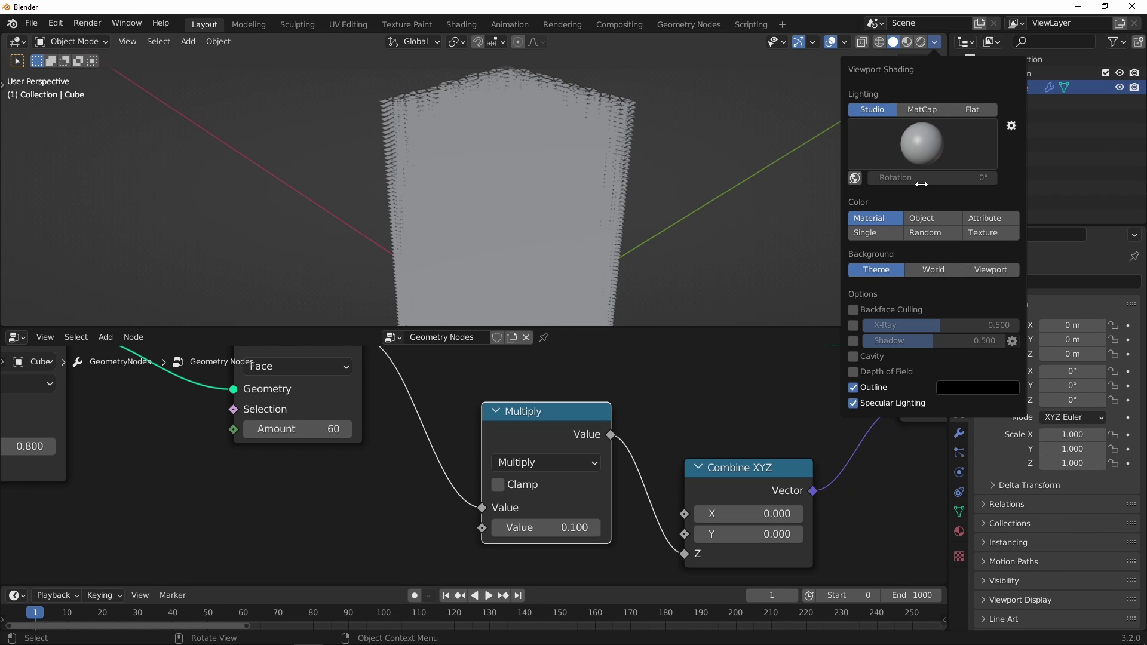
{"action": "left_click", "coordinate": [853, 357]}
{"action": "left_click", "coordinate": [981, 356]}
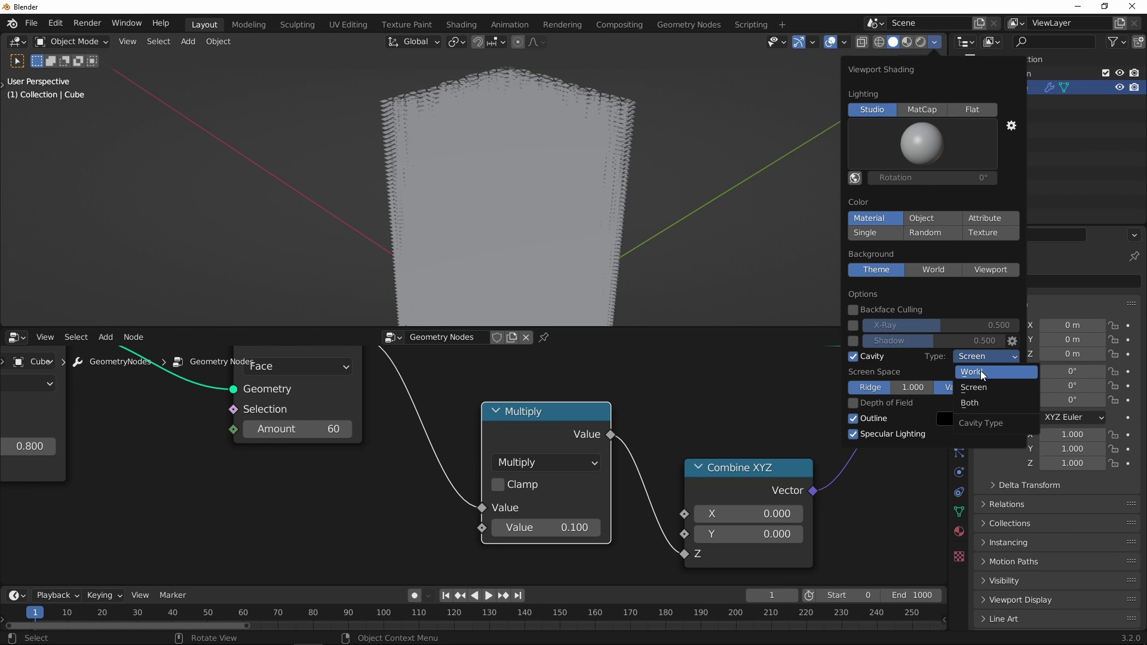
{"action": "left_click", "coordinate": [980, 371]}
{"action": "mouse_move", "coordinate": [687, 197]}
{"action": "middle_mouse_down"}
{"action": "mouse_move", "coordinate": [597, 167]}
{"action": "mouse_move", "coordinate": [614, 147]}
{"action": "mouse_move", "coordinate": [566, 306]}
{"action": "mouse_move", "coordinate": [568, 145]}
{"action": "mouse_move", "coordinate": [565, 194]}
{"action": "mouse_move", "coordinate": [584, 213]}
{"action": "mouse_move", "coordinate": [546, 209]}
{"action": "mouse_move", "coordinate": [573, 147]}
{"action": "middle_mouse_up"}
{"action": "scroll", "coordinate": [519, 215], "scroll_direction": "down", "scroll_amount": 5}
{"action": "scroll", "coordinate": [577, 495], "scroll_direction": "up", "scroll_amount": 1}
- Move the Duplicate Elements node and all nodes after it farther away from the Scale Elements node
{"action": "middle_click_drag", "start_coordinate": [577, 496], "coordinate": [639, 540]}
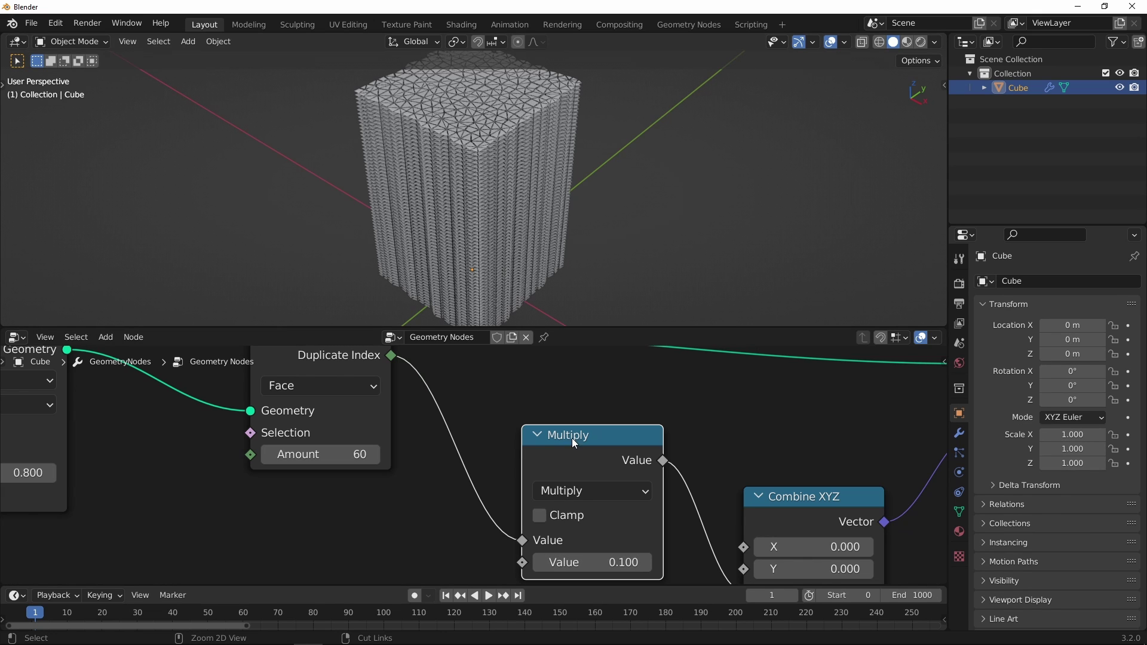
{"action": "middle_click_drag", "start_coordinate": [572, 438], "coordinate": [543, 479], "text": "ctrl"}
{"action": "left_click_drag", "start_coordinate": [405, 379], "coordinate": [828, 537]}
{"action": "key", "text": "g"}
{"action": "left_click", "coordinate": [476, 417]}
{"action": "scroll", "coordinate": [474, 459], "scroll_direction": "up", "scroll_amount": 5}
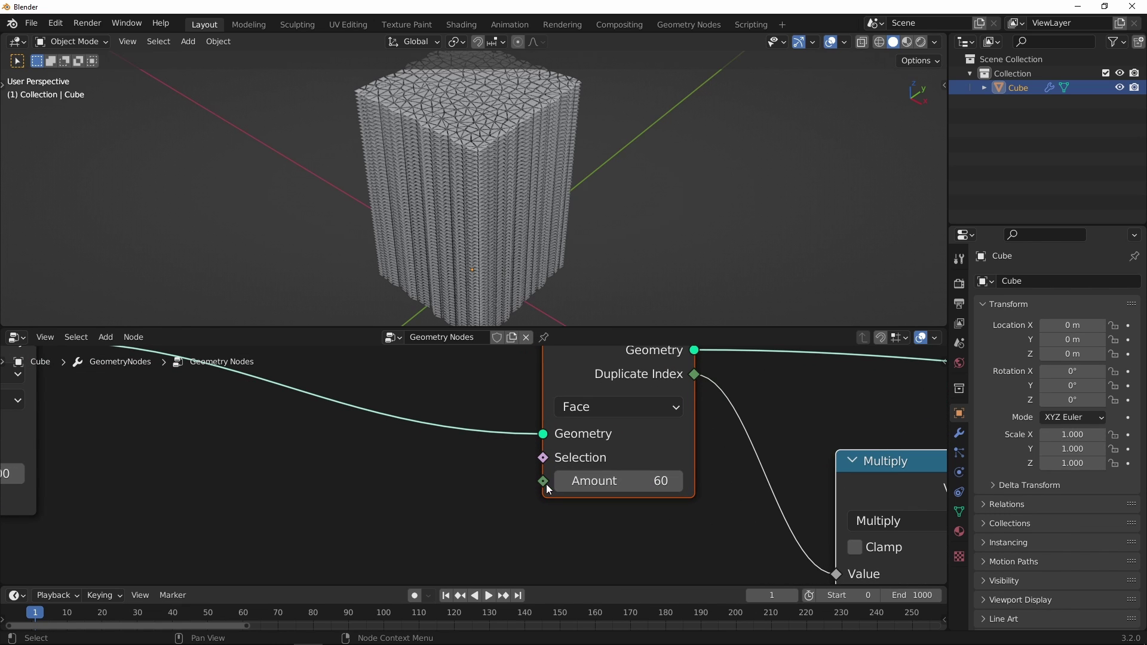
{"action": "scroll", "coordinate": [494, 466], "scroll_direction": "down", "scroll_amount": 3}
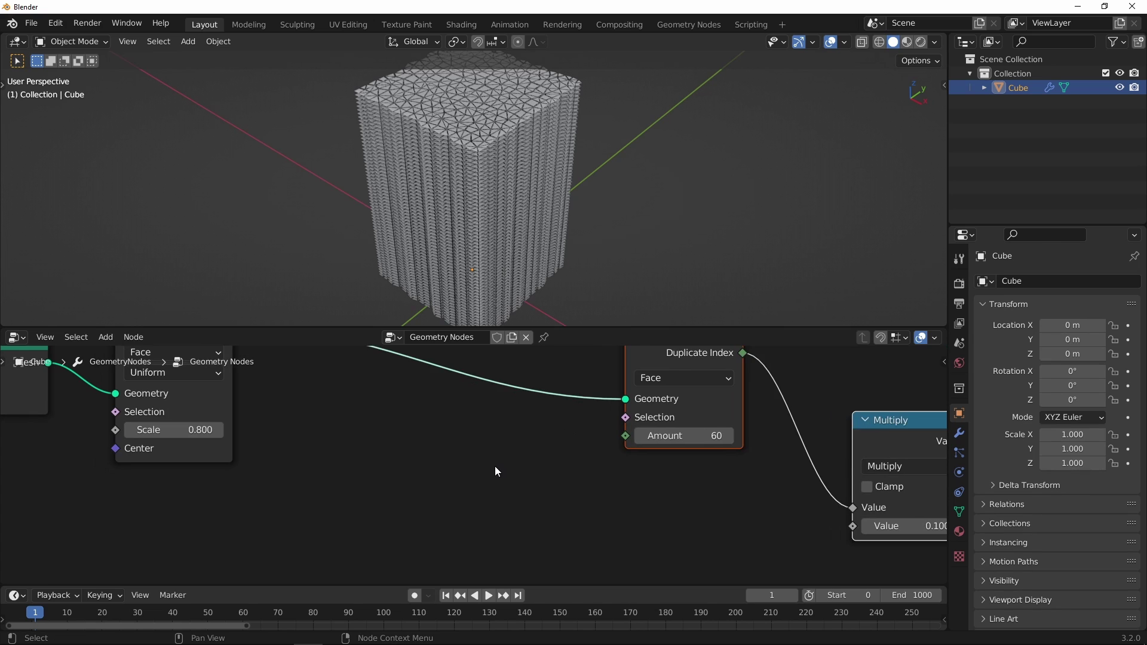
{"action": "left_click", "coordinate": [495, 465]}
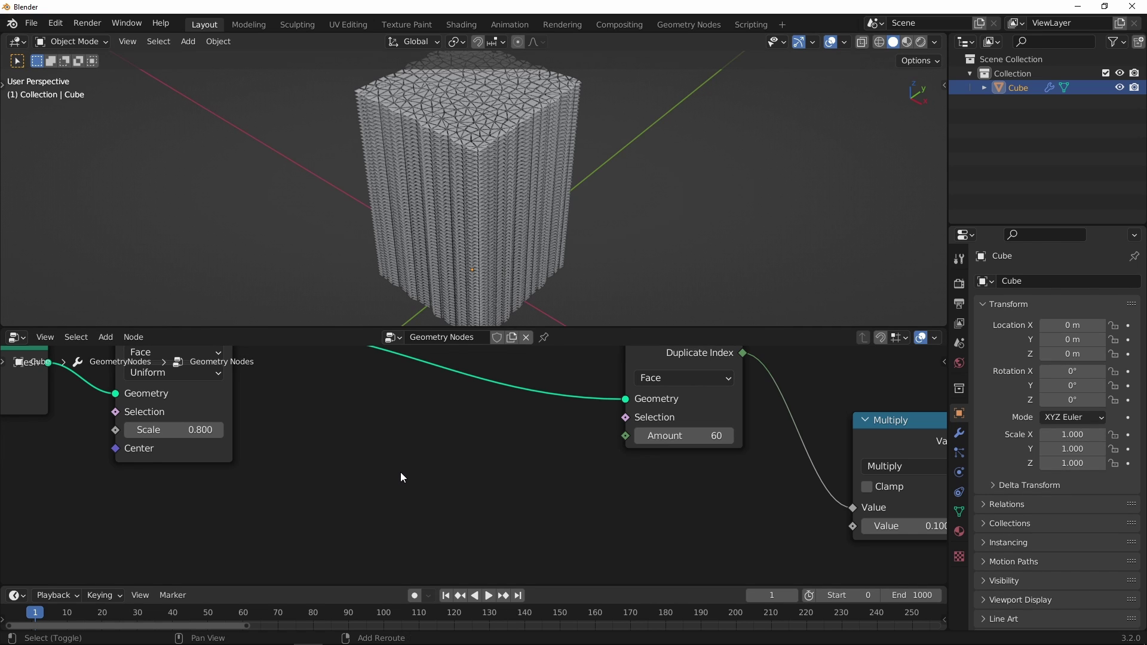
- Add a Noise Texture node before Duplicate Elements and connect its Fac output to the Amount input
{"action": "key", "text": "shift+a"}
{"action": "mouse_move", "coordinate": [376, 457]}
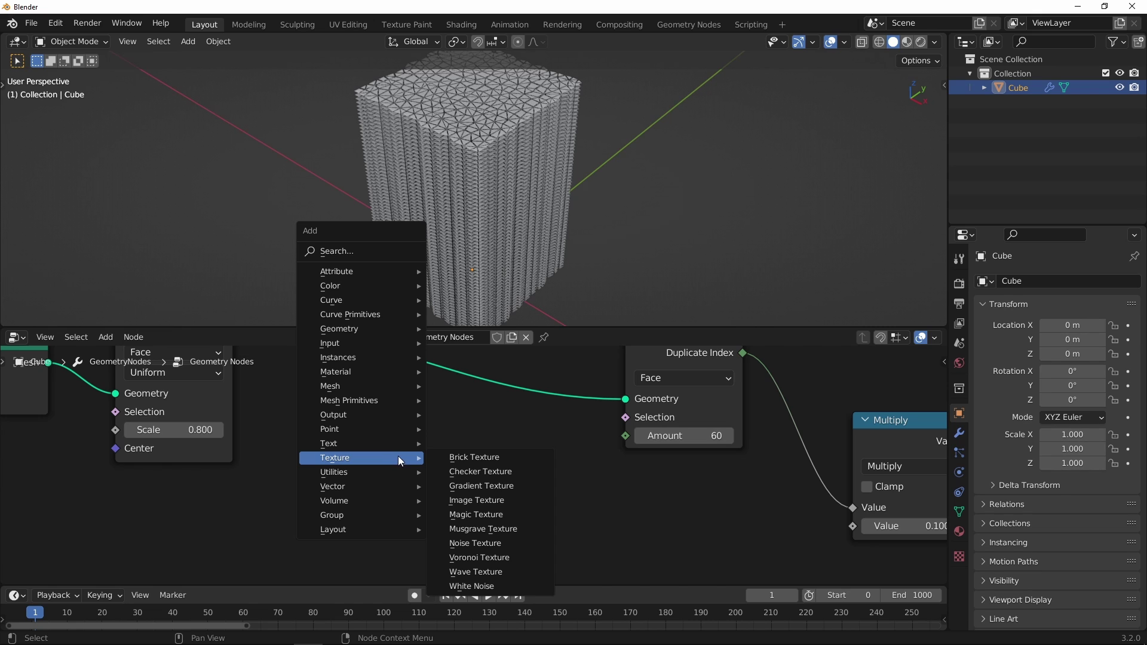
{"action": "left_click", "coordinate": [489, 543]}
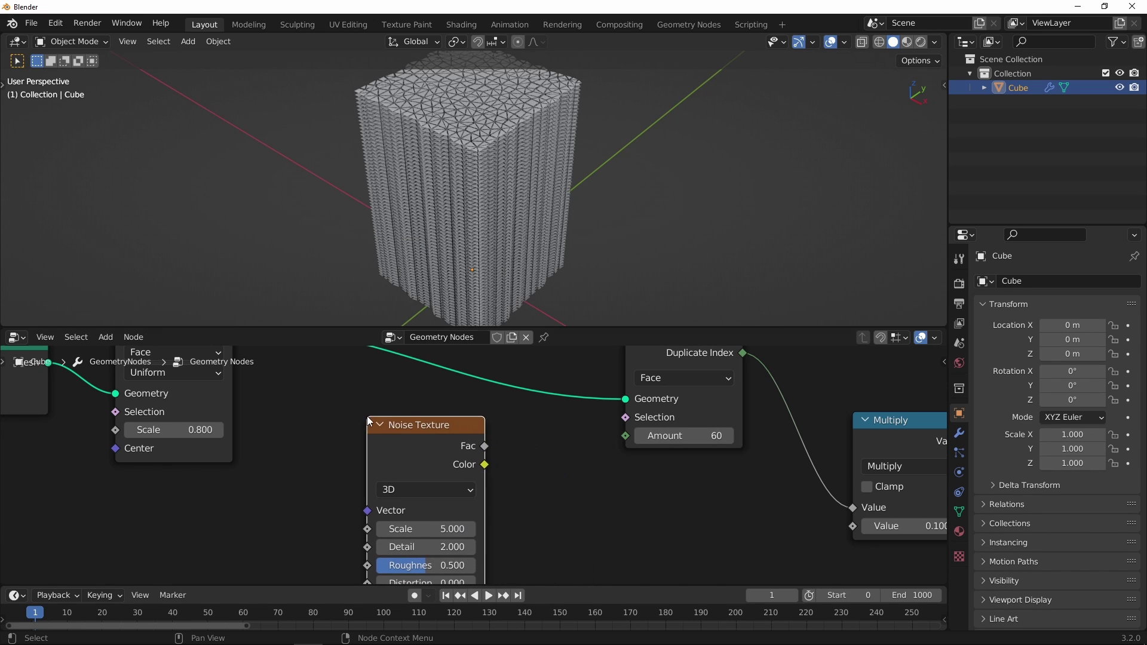
{"action": "left_click", "coordinate": [452, 449]}
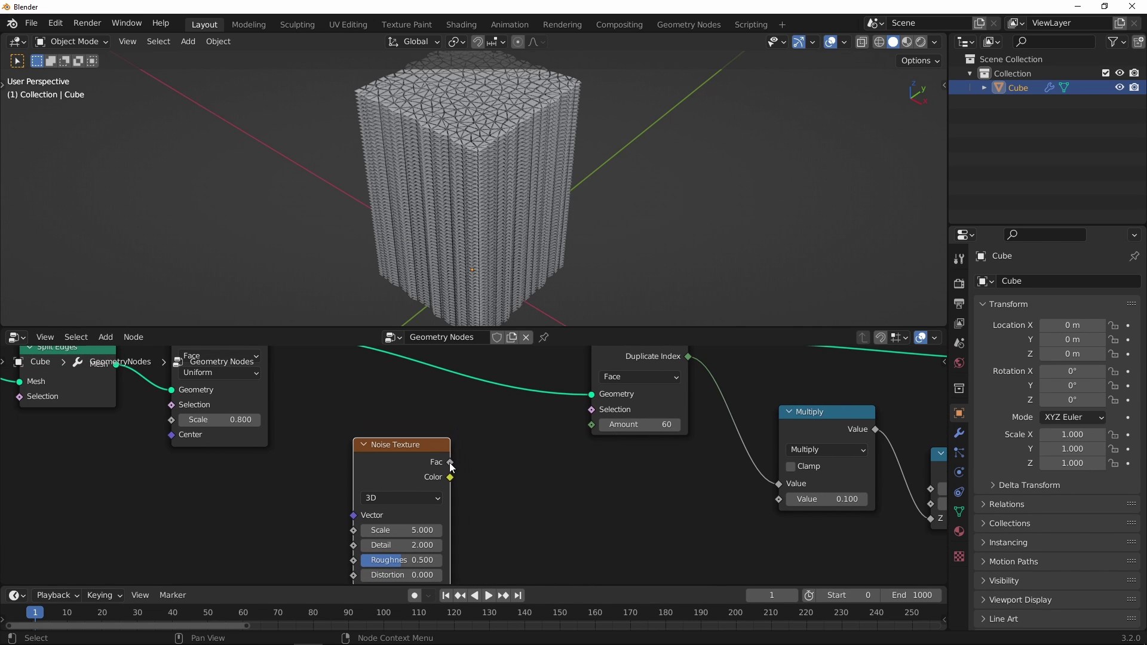
{"action": "left_click_drag", "start_coordinate": [579, 433], "coordinate": [593, 428]}
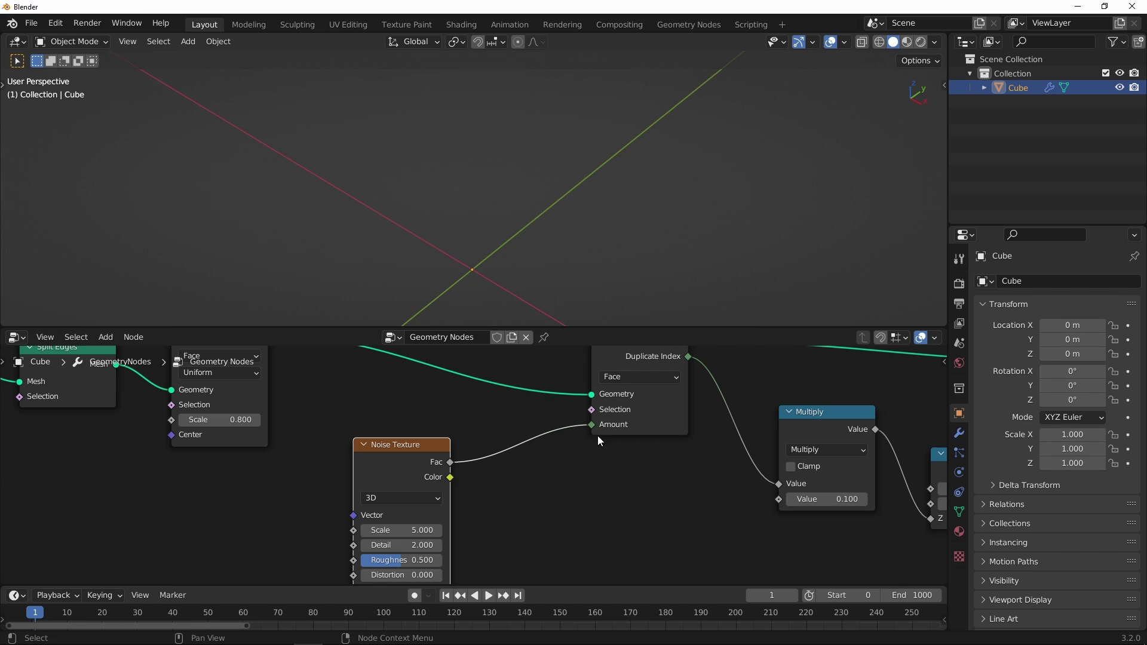
- Insert a Map Range node on the link between the Noise Texture's Fac and the Duplicate Elements node's Amount
{"action": "scroll", "coordinate": [445, 450], "scroll_direction": "down", "scroll_amount": 4, "text": "shift"}
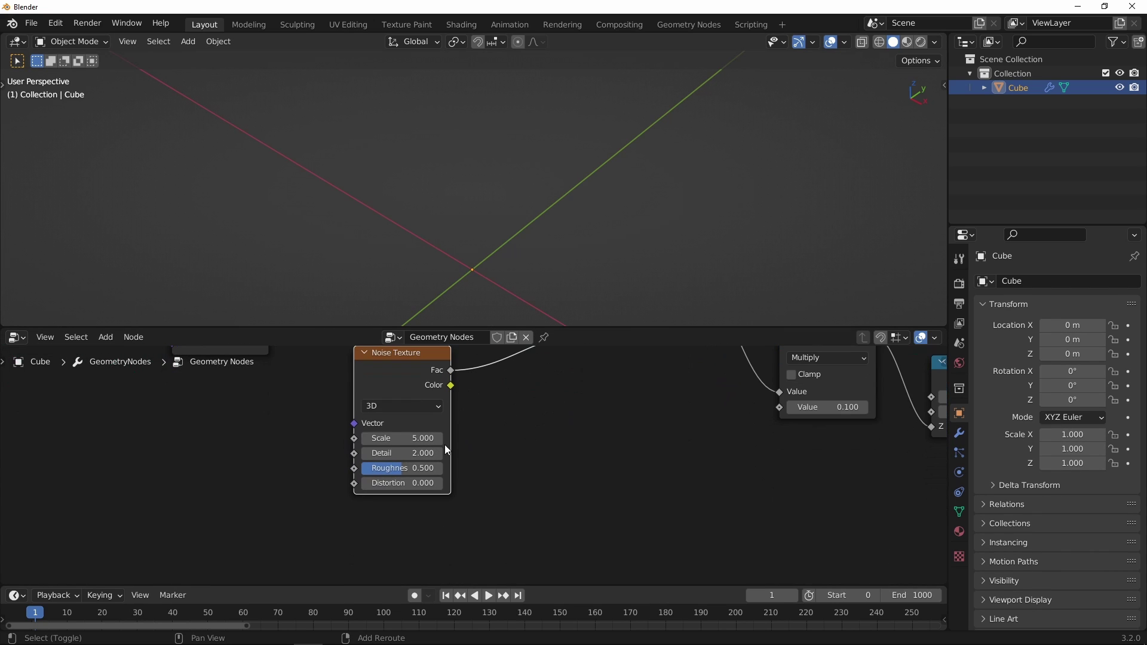
{"action": "middle_click_drag", "start_coordinate": [482, 388], "coordinate": [462, 451]}
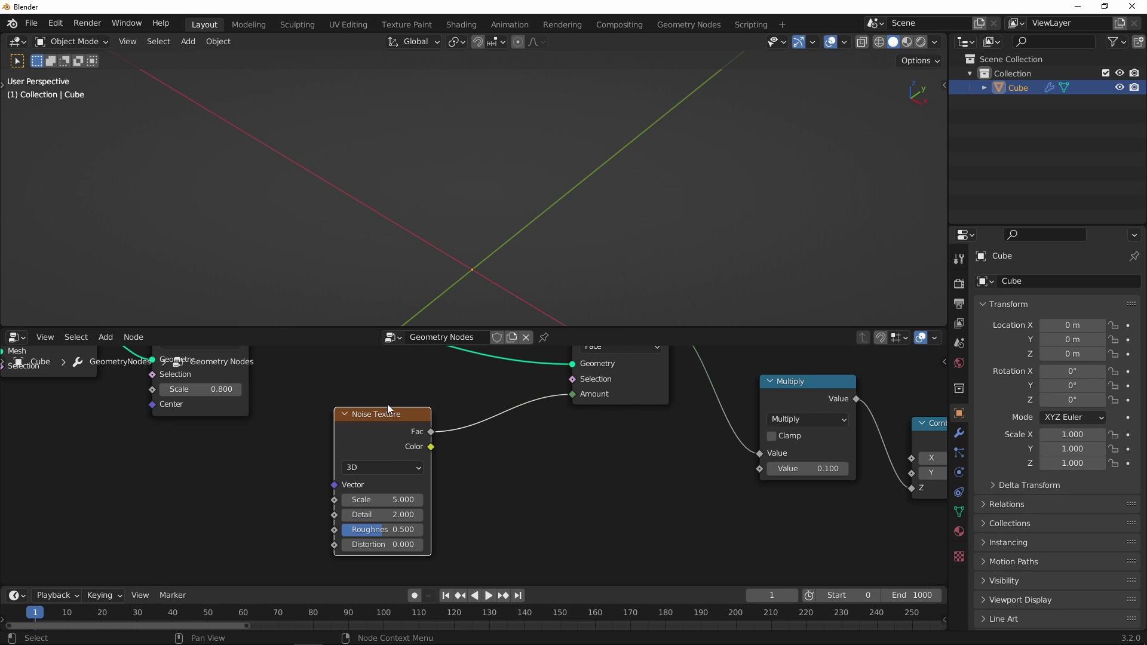
{"action": "scroll", "coordinate": [422, 449], "scroll_direction": "right", "scroll_amount": 3, "text": "ctrl"}
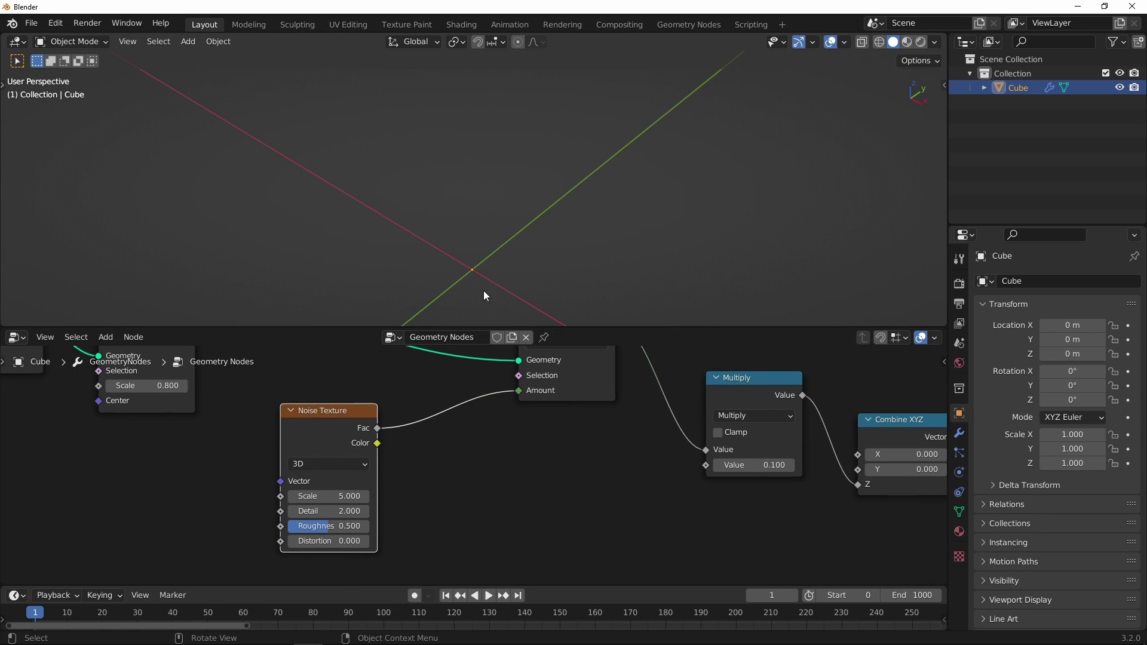
{"action": "key", "text": "shift+a"}
{"action": "mouse_move", "coordinate": [449, 499]}
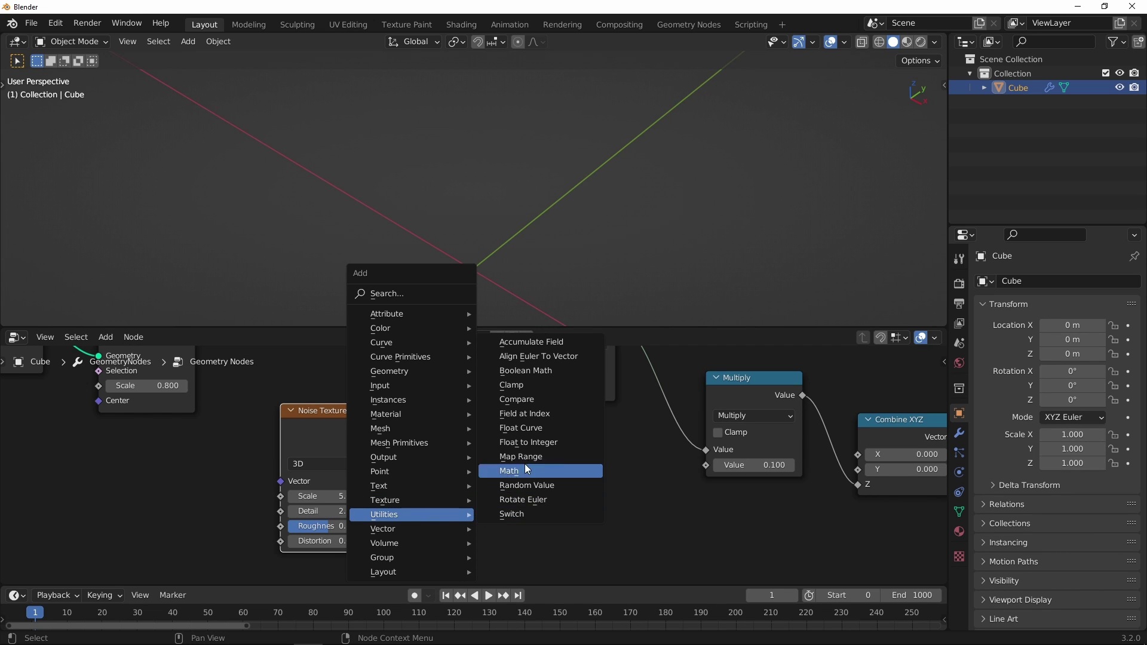
{"action": "left_click", "coordinate": [519, 456]}
{"action": "left_click", "coordinate": [455, 366]}
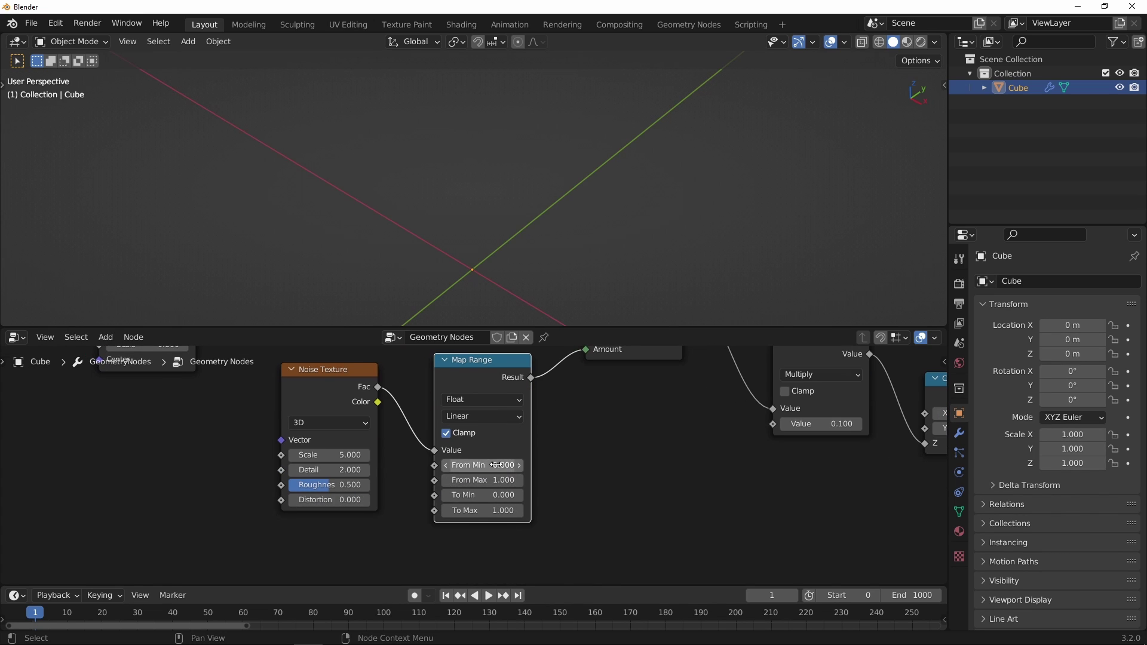
- Set the Map Range node's To Max value to 60
{"action": "scroll", "coordinate": [499, 482], "scroll_direction": "up", "scroll_amount": 2}
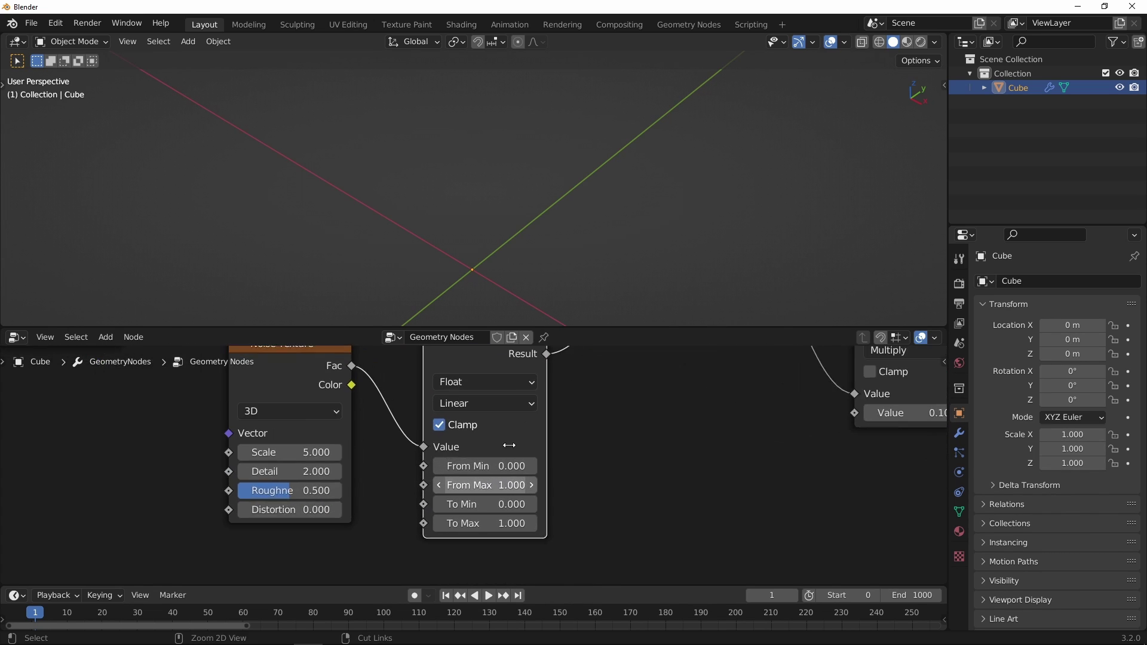
{"action": "left_click", "coordinate": [493, 535]}
{"action": "type", "text": "60"}
{"action": "key", "text": "Return"}
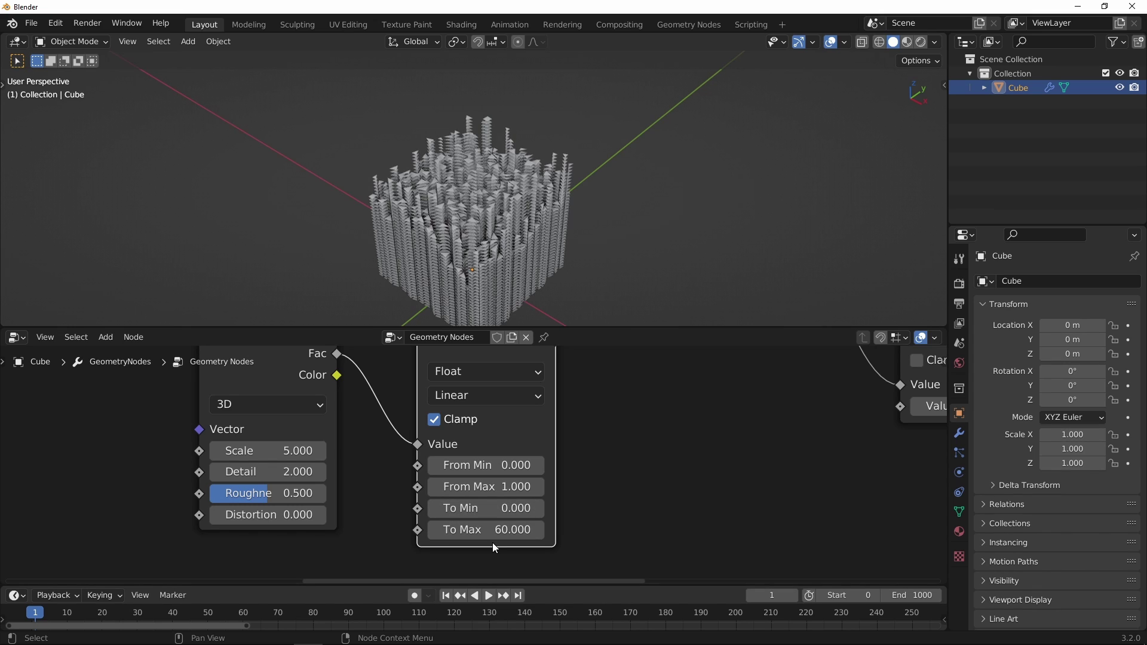
- Enlarge the 3D viewport by shrinking the node editor, and inspect the towers of varying height
{"action": "scroll", "coordinate": [507, 112], "scroll_direction": "up", "scroll_amount": 5}
{"action": "scroll", "coordinate": [507, 112], "scroll_direction": "up", "scroll_amount": 2}
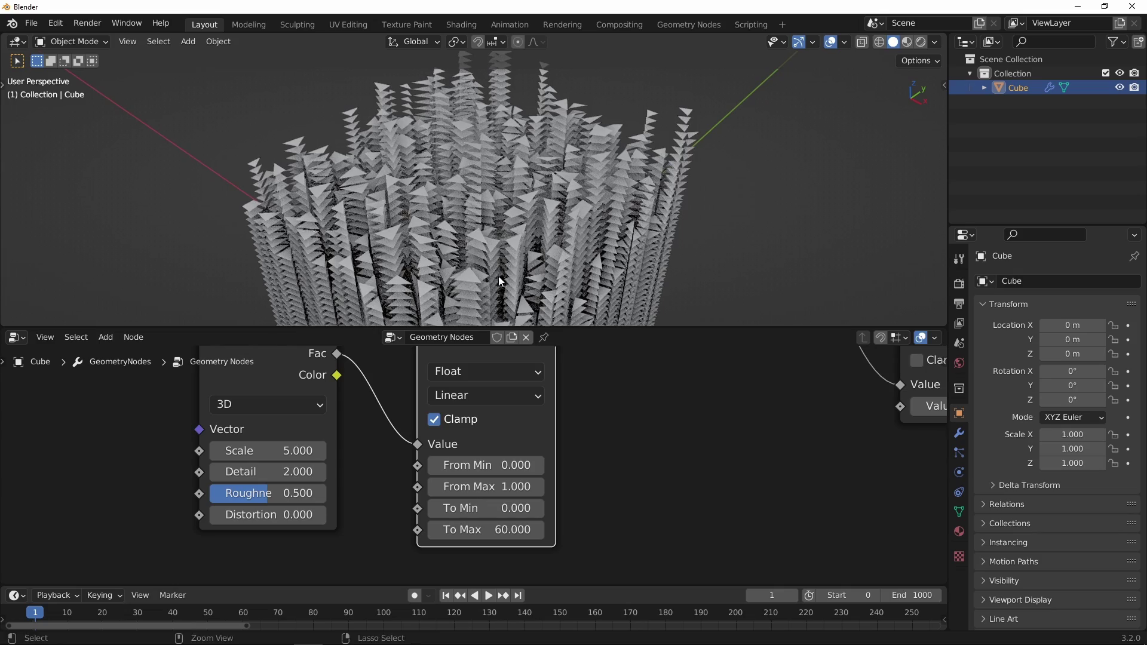
{"action": "left_click_drag", "start_coordinate": [637, 327], "coordinate": [625, 399]}
{"action": "middle_click_drag", "start_coordinate": [625, 382], "coordinate": [405, 490], "text": "ctrl"}
{"action": "middle_click_drag", "start_coordinate": [535, 240], "coordinate": [543, 212]}
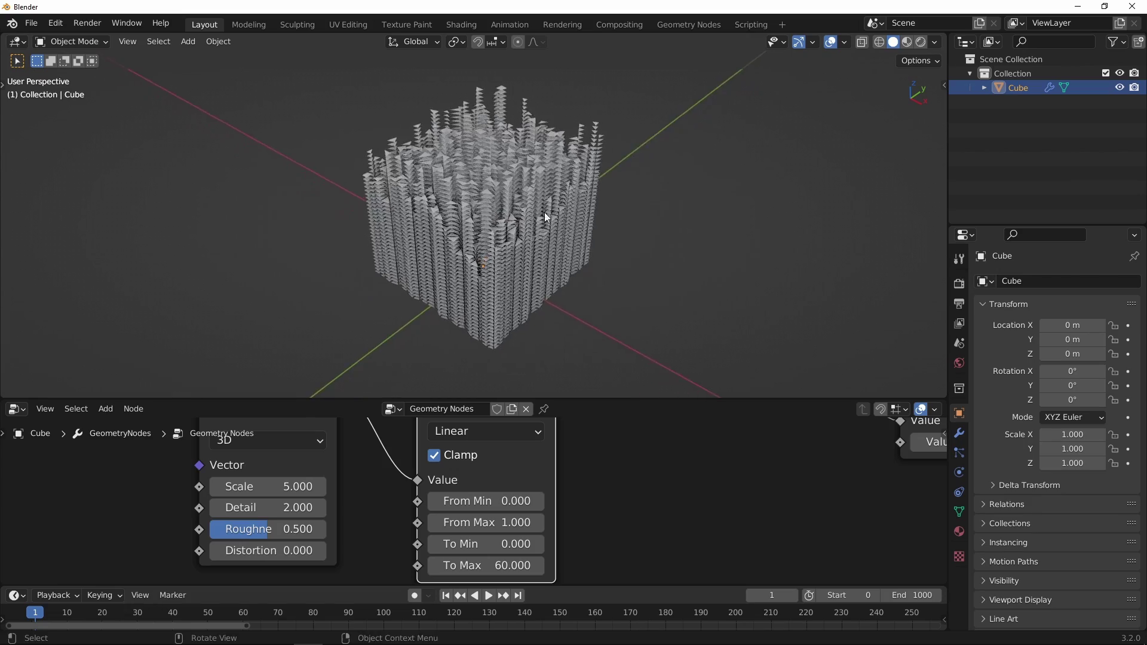
- Set the Noise Texture node's Scale to 1 and inspect the resulting tower heights in the viewport
{"action": "middle_click_drag", "start_coordinate": [601, 113], "coordinate": [542, 223], "text": "shift"}
{"action": "mouse_move", "coordinate": [534, 285]}
{"action": "middle_mouse_down"}
{"action": "mouse_move", "coordinate": [568, 251]}
{"action": "mouse_move", "coordinate": [521, 278]}
{"action": "middle_mouse_up"}
{"action": "scroll", "coordinate": [516, 340], "scroll_direction": "up", "scroll_amount": 4}
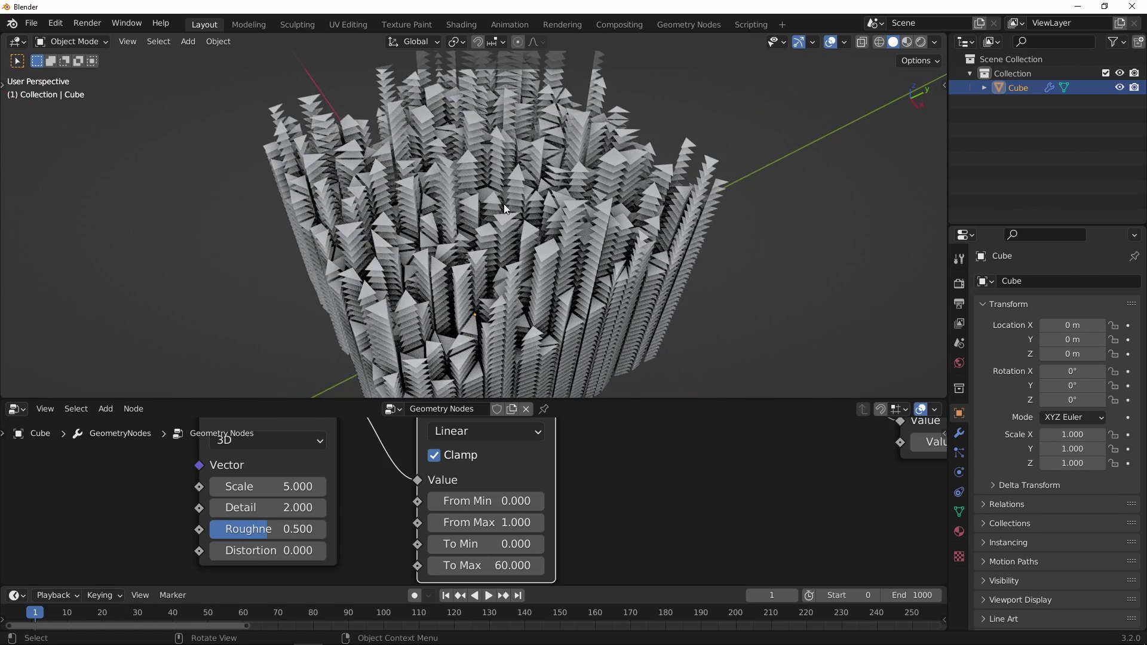
{"action": "middle_click_drag", "start_coordinate": [407, 486], "coordinate": [368, 497], "text": "ctrl"}
{"action": "middle_click_drag", "start_coordinate": [368, 497], "coordinate": [422, 531]}
{"action": "middle_click_drag", "start_coordinate": [422, 531], "coordinate": [423, 445], "text": "ctrl"}
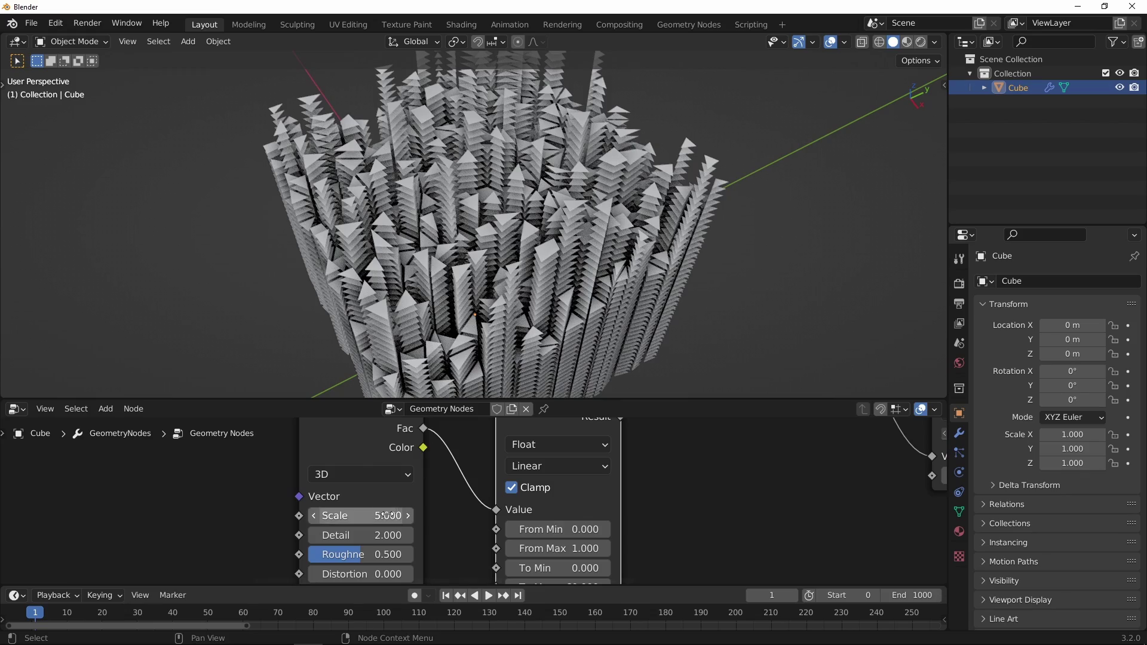
{"action": "left_click_drag", "start_coordinate": [385, 515], "coordinate": [341, 523]}
{"action": "type", "text": "1"}
{"action": "key", "text": "Return"}
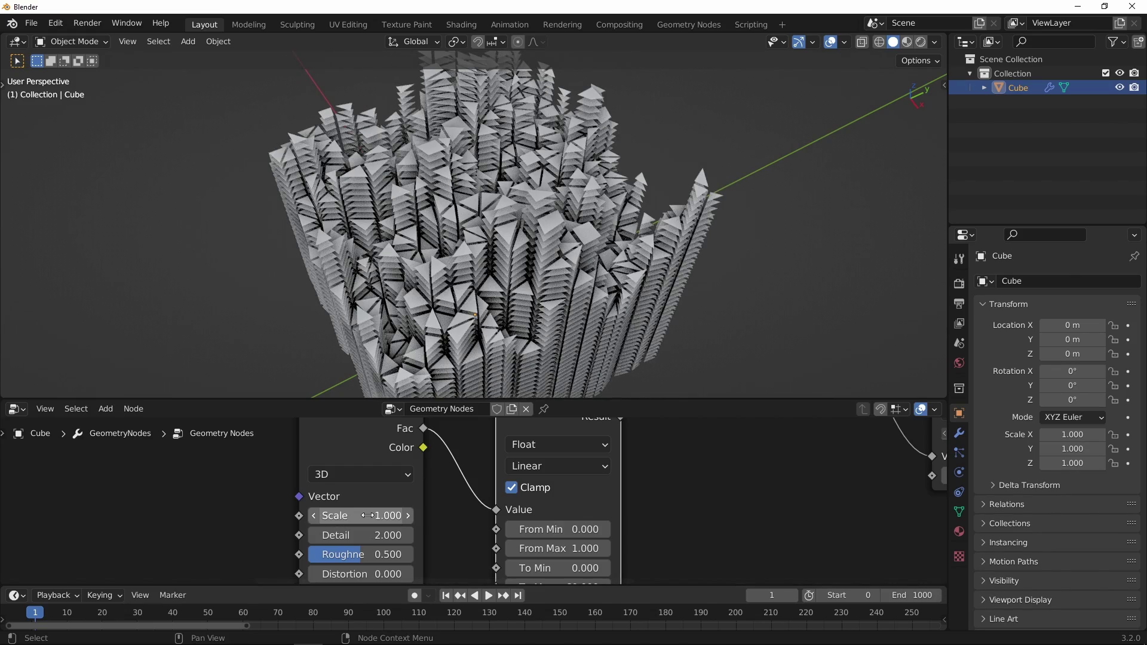
{"action": "middle_click_drag", "start_coordinate": [558, 206], "coordinate": [639, 174]}
{"action": "scroll", "coordinate": [597, 248], "scroll_direction": "down", "scroll_amount": 4}
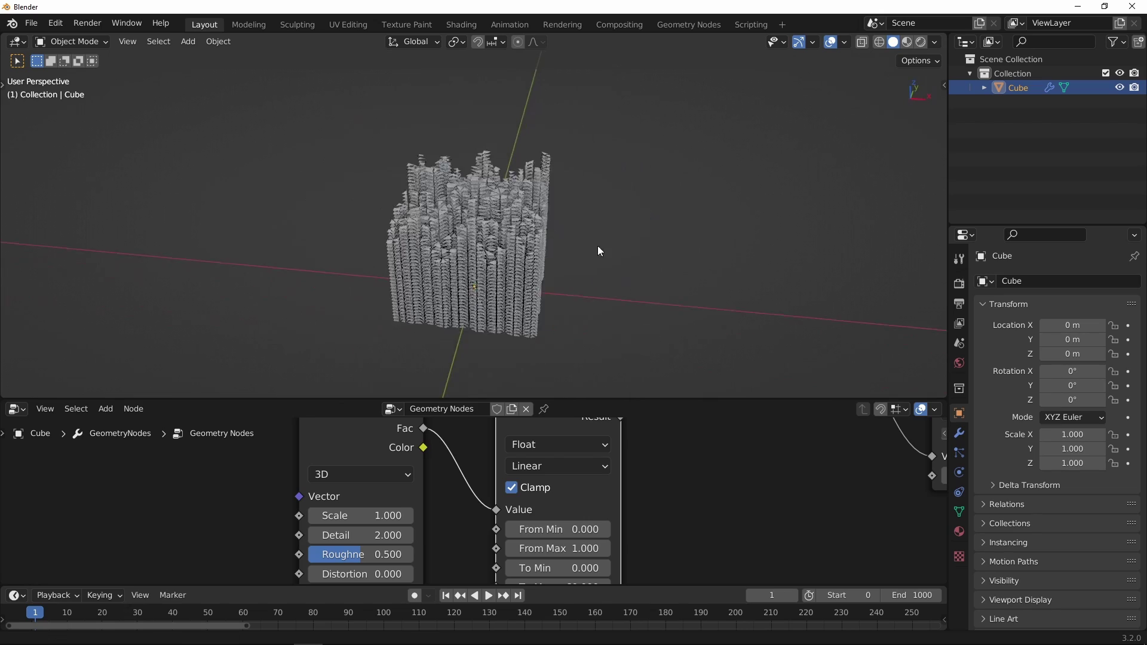
{"action": "middle_click_drag", "start_coordinate": [599, 250], "coordinate": [553, 210]}
{"action": "scroll", "coordinate": [577, 186], "scroll_direction": "up", "scroll_amount": 4}
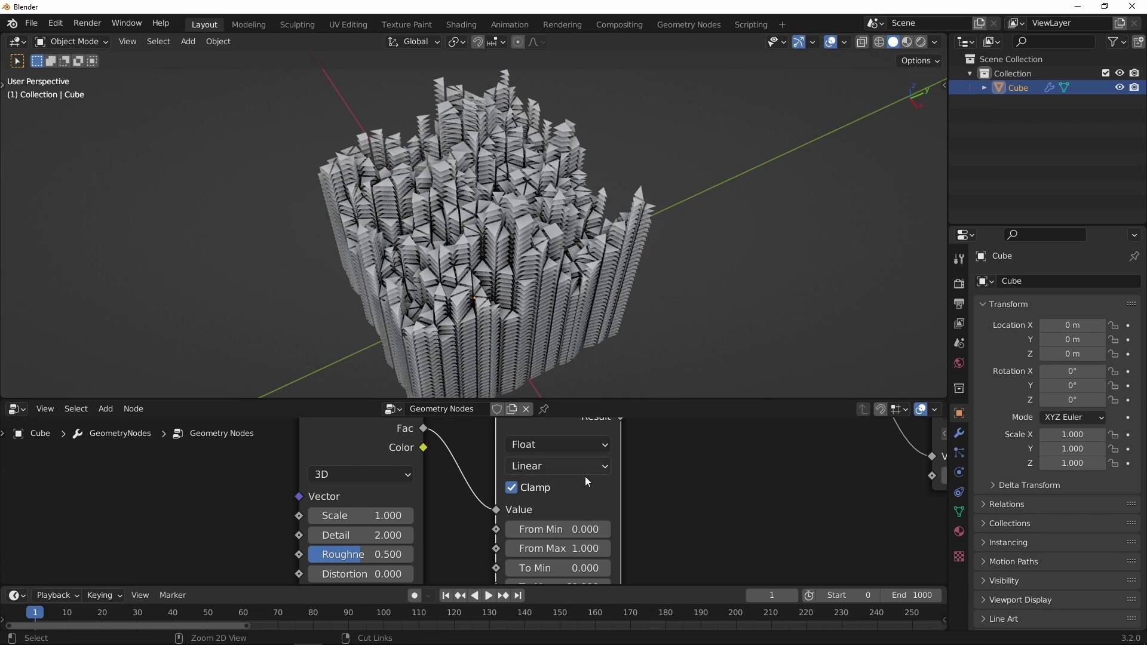
- Set the Map Range node's From Min to 0.3 and From Max to 0.8 to increase the height contrast
{"action": "scroll", "coordinate": [588, 481], "scroll_direction": "down", "scroll_amount": 5}
{"action": "middle_click_drag", "start_coordinate": [526, 440], "coordinate": [564, 464]}
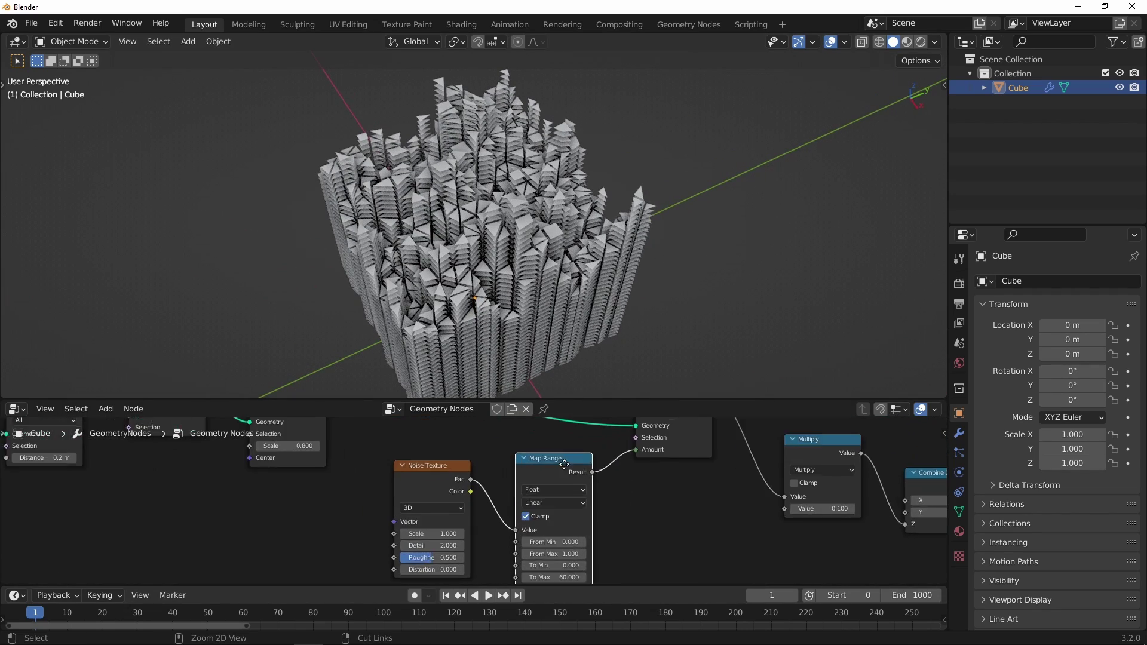
{"action": "scroll", "coordinate": [564, 464], "scroll_direction": "up", "scroll_amount": 5}
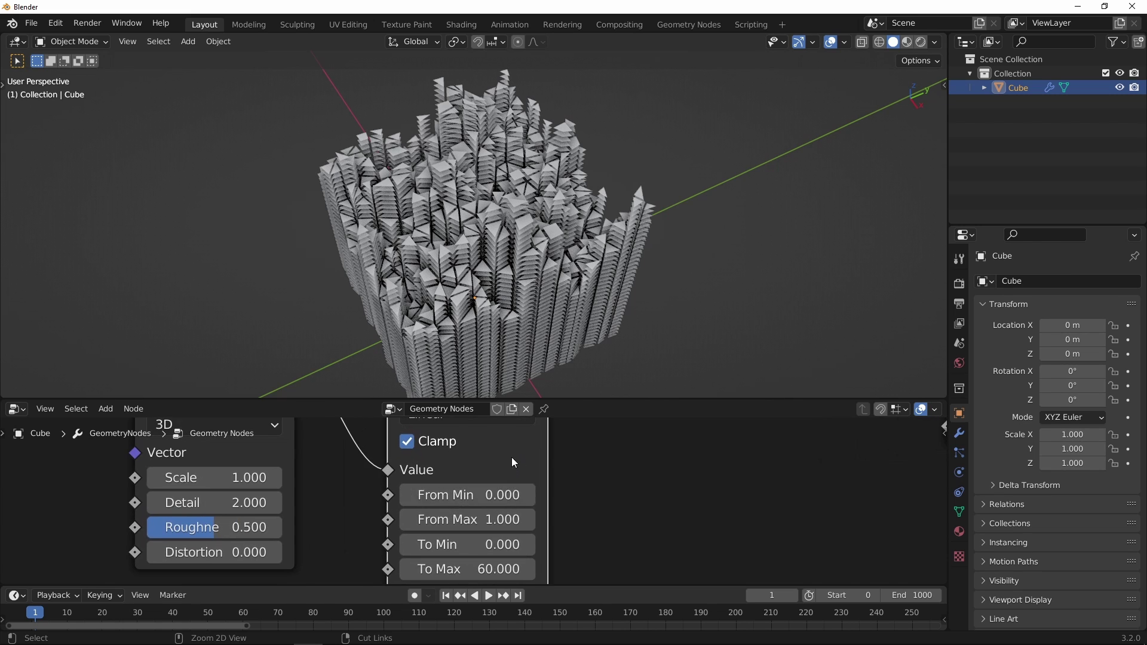
{"action": "scroll", "coordinate": [513, 472], "scroll_direction": "down", "scroll_amount": 3}
{"action": "left_click_drag", "start_coordinate": [346, 471], "coordinate": [345, 456]}
{"action": "middle_click_drag", "start_coordinate": [456, 521], "coordinate": [461, 503]}
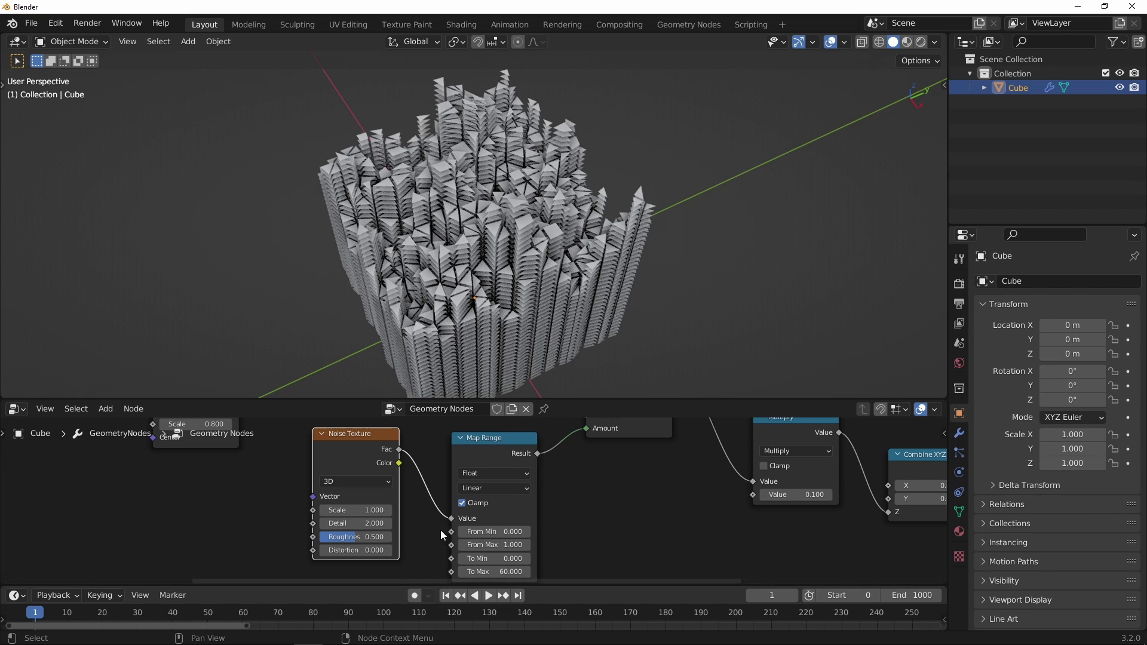
{"action": "scroll", "coordinate": [514, 534], "scroll_direction": "up", "scroll_amount": 2}
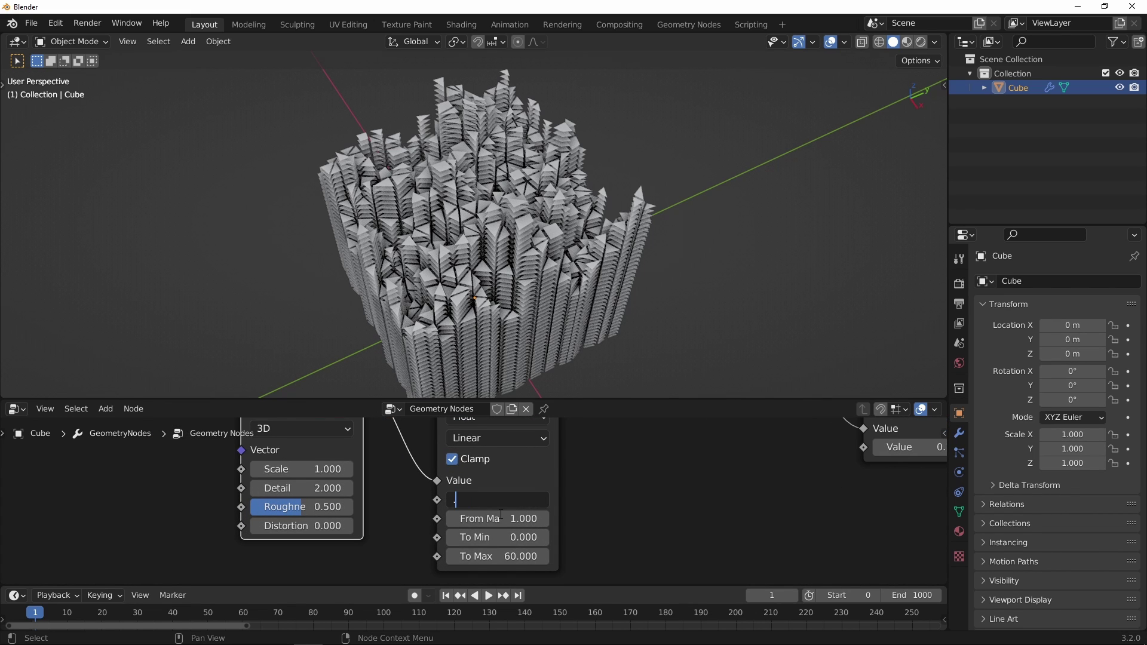
{"action": "key", "text": "Return"}
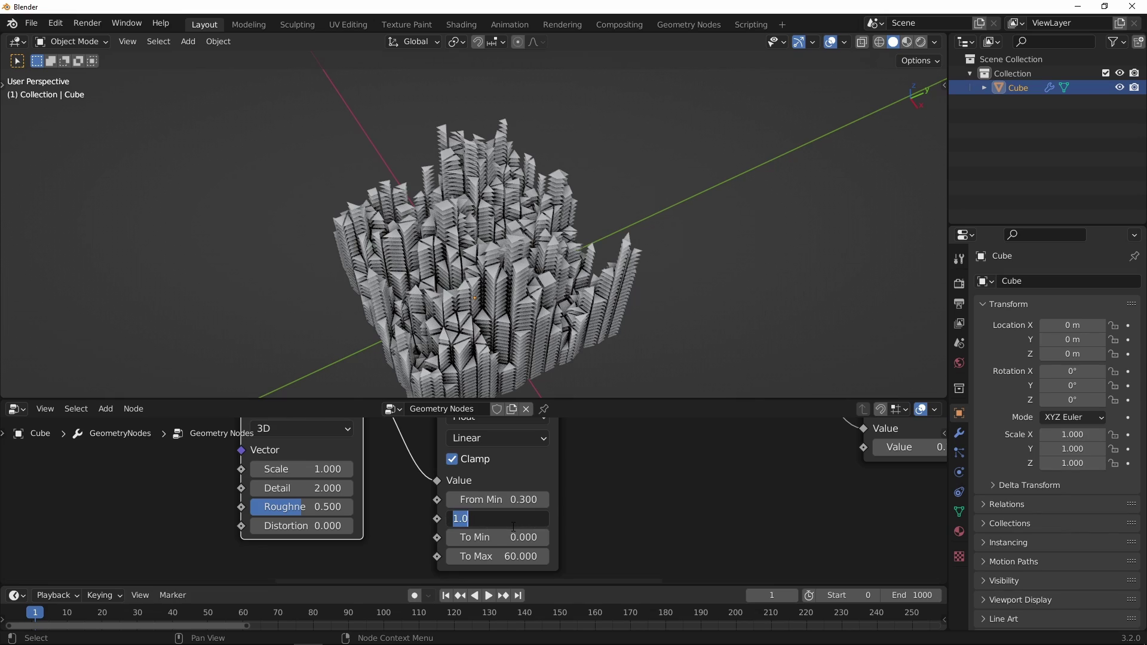
{"action": "left_click", "coordinate": [513, 521]}
{"action": "type", "text": ".8"}
{"action": "key", "text": "Return"}
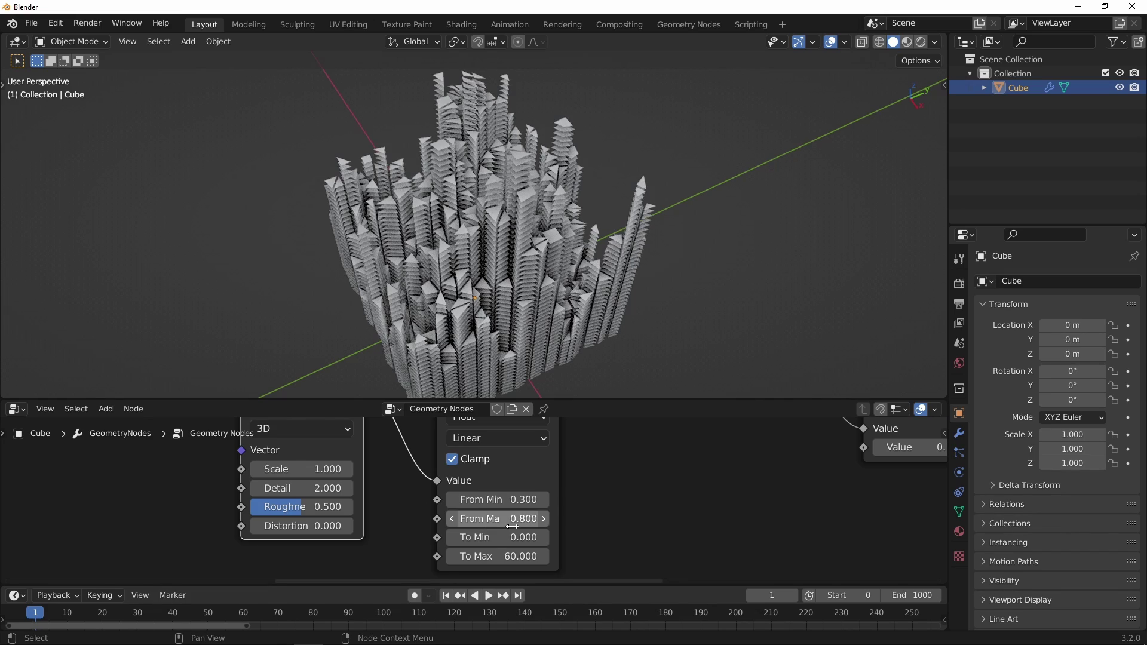
{"action": "mouse_move", "coordinate": [525, 231]}
{"action": "middle_mouse_down"}
{"action": "mouse_move", "coordinate": [584, 260]}
{"action": "mouse_move", "coordinate": [488, 271]}
{"action": "mouse_move", "coordinate": [495, 197]}
{"action": "mouse_move", "coordinate": [511, 243]}
{"action": "middle_mouse_up"}
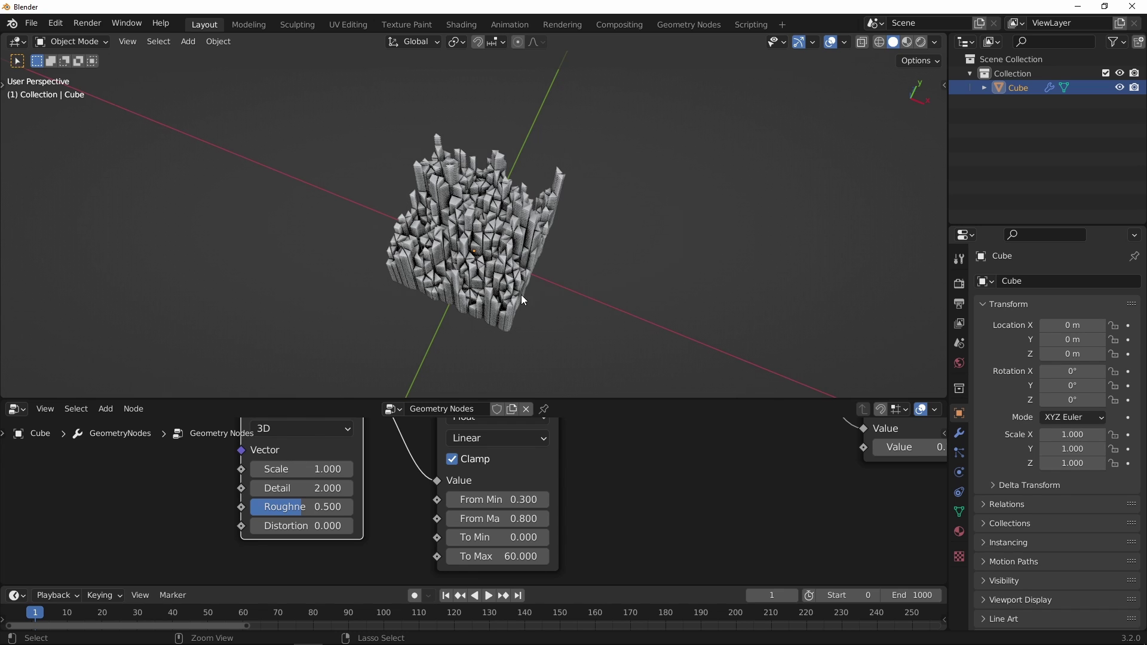
- Add a Scene Time input node in front of the Noise Texture node
{"action": "scroll", "coordinate": [444, 557], "scroll_direction": "down", "scroll_amount": 3}
{"action": "middle_click_drag", "start_coordinate": [371, 493], "coordinate": [435, 455]}
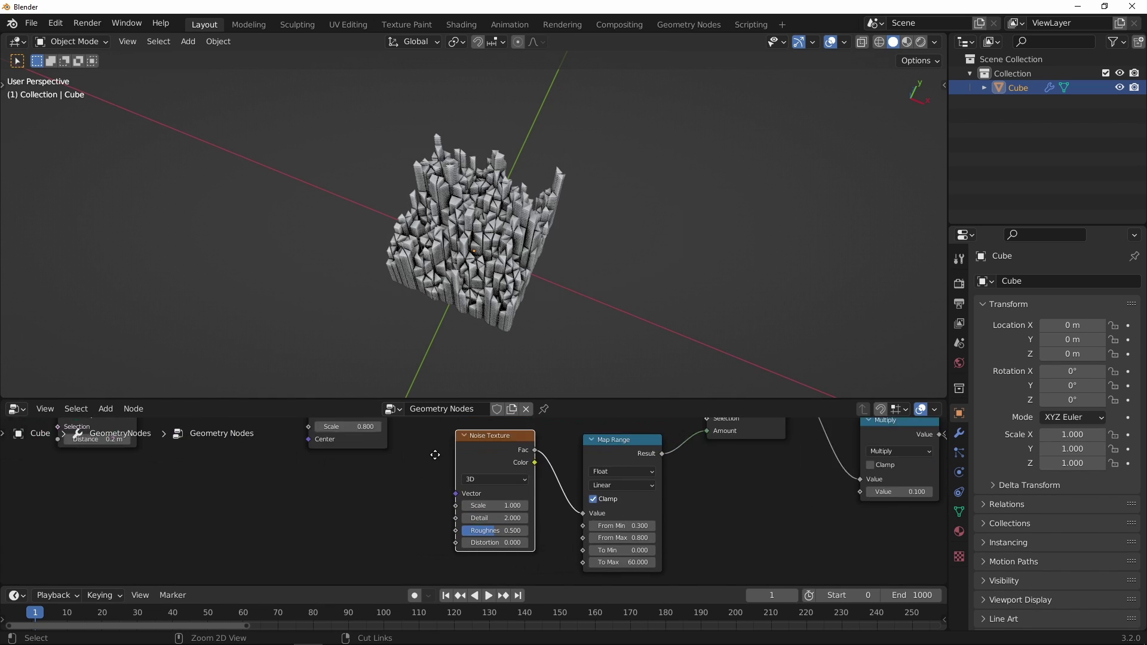
{"action": "scroll", "coordinate": [412, 474], "scroll_direction": "up", "scroll_amount": 2}
{"action": "key", "text": "shift+a"}
{"action": "mouse_move", "coordinate": [371, 359]}
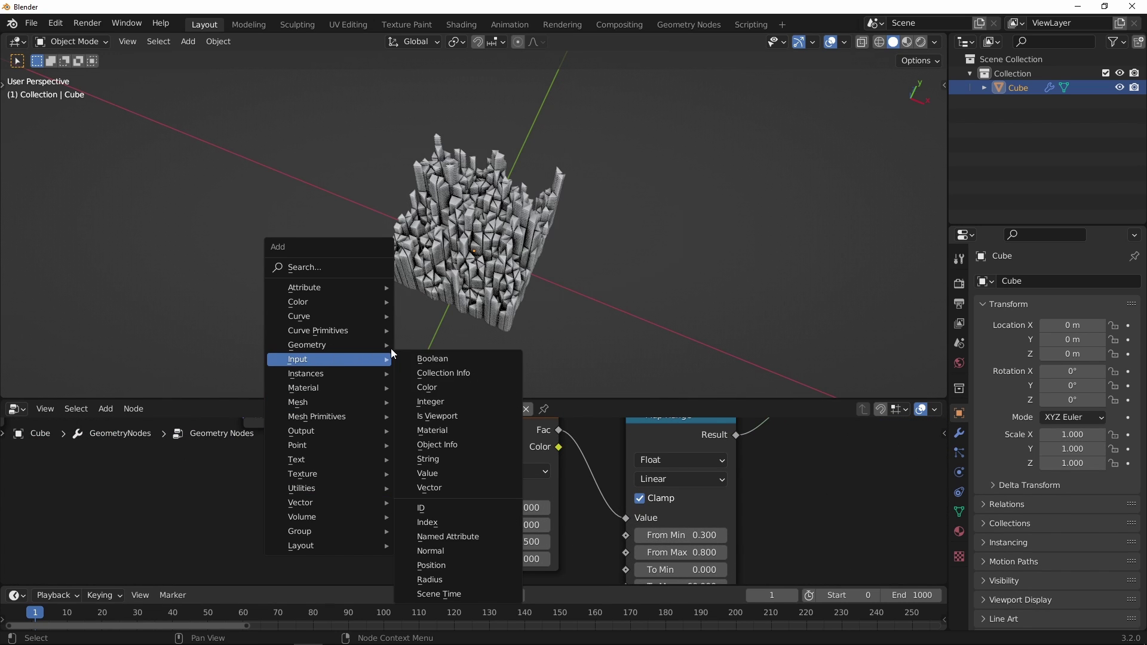
{"action": "left_click", "coordinate": [441, 593]}
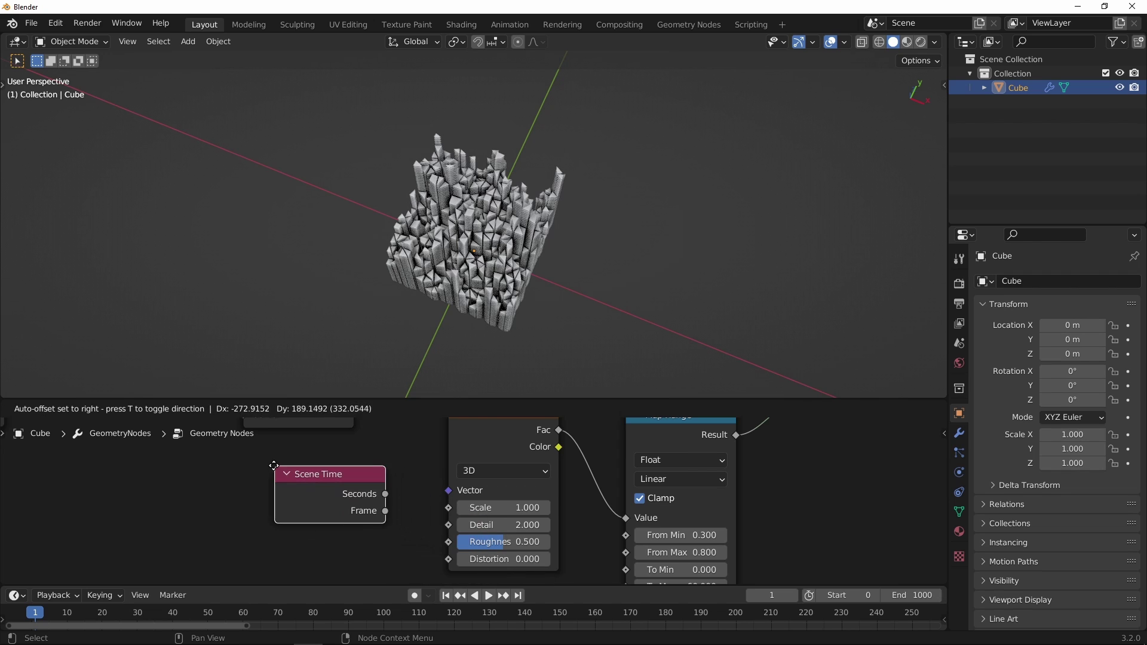
{"action": "left_click", "coordinate": [366, 493]}
{"action": "scroll", "coordinate": [367, 493], "scroll_direction": "up", "scroll_amount": 1}
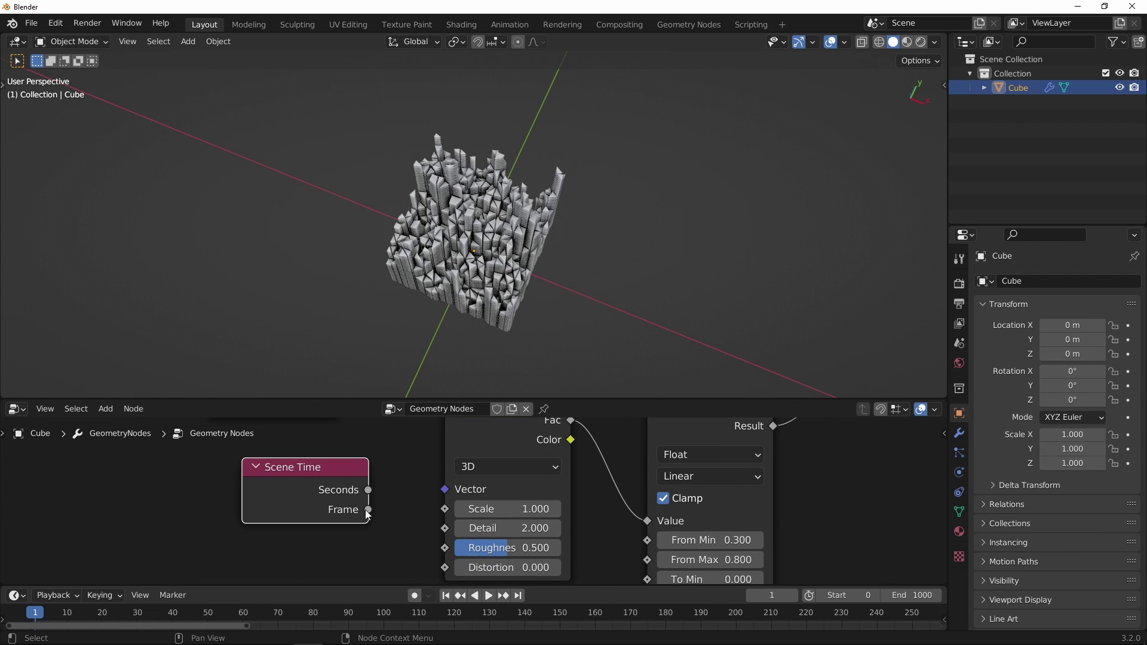
- Switch the Noise Texture to 4D and drive its W input from the Scene Time's Frame output, scrubbing the timeline to test the motion
{"action": "left_click", "coordinate": [489, 469]}
{"action": "left_click", "coordinate": [495, 544]}
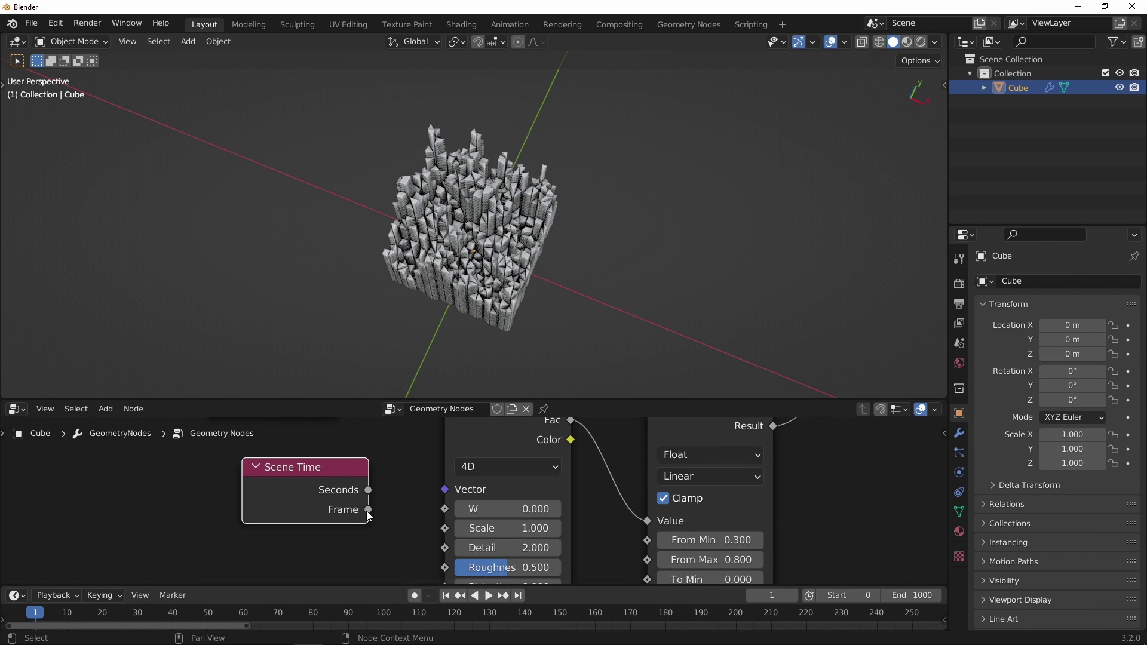
{"action": "left_click_drag", "start_coordinate": [368, 509], "coordinate": [445, 513]}
{"action": "left_click_drag", "start_coordinate": [348, 472], "coordinate": [265, 469]}
{"action": "middle_click_drag", "start_coordinate": [427, 490], "coordinate": [478, 489], "text": "shift"}
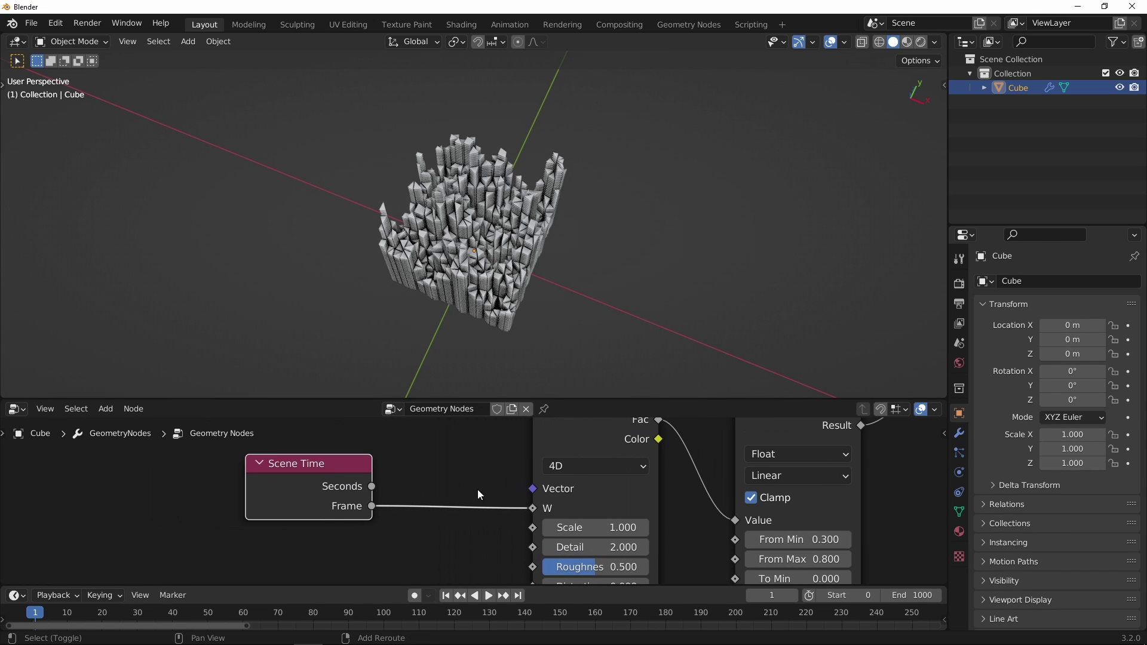
{"action": "left_click_drag", "start_coordinate": [312, 468], "coordinate": [239, 465]}
{"action": "left_click", "coordinate": [404, 471]}
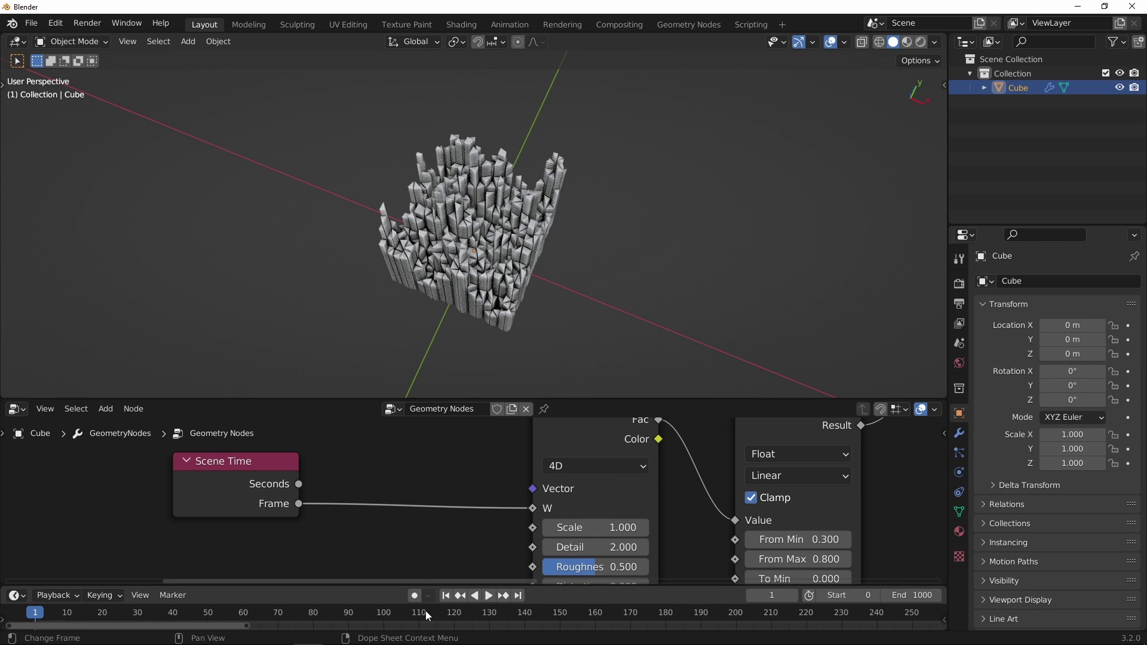
{"action": "left_click_drag", "start_coordinate": [427, 612], "coordinate": [394, 612]}
- Insert a Math node on the link between the Scene Time's Frame output and the Noise Texture's W input
{"action": "key", "text": "shift+a"}
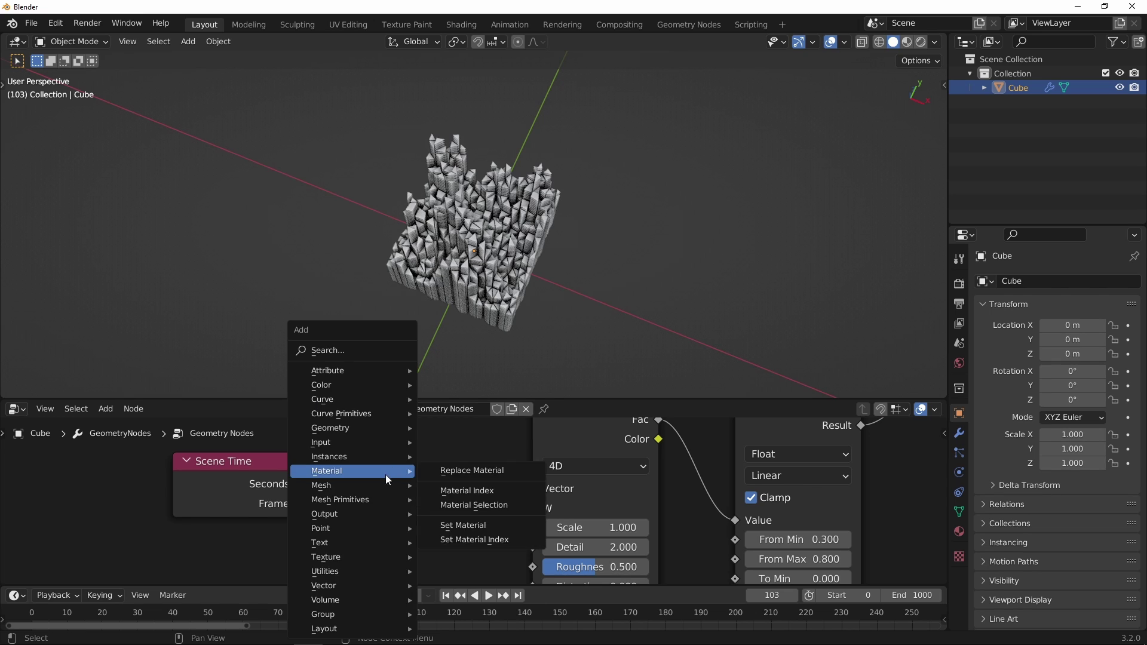
{"action": "mouse_move", "coordinate": [356, 575]}
{"action": "left_click", "coordinate": [450, 527]}
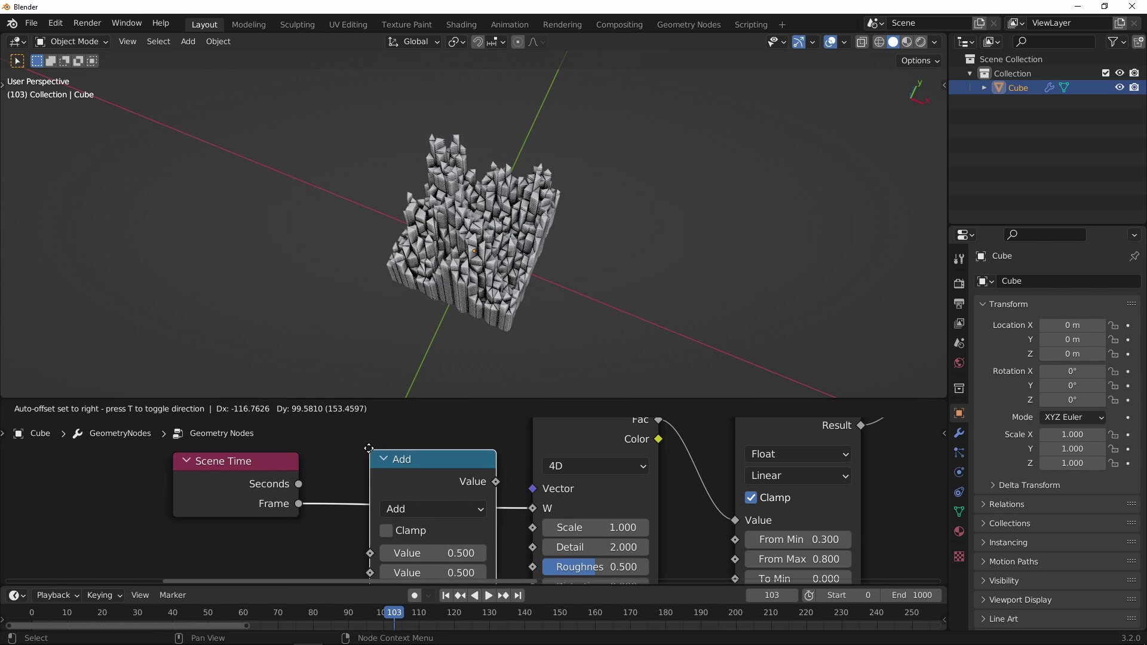
{"action": "left_click", "coordinate": [432, 491]}
- Change the new Math node's operation to Multiply with a value of 0.01 to slow down the noise
{"action": "scroll", "coordinate": [431, 491], "scroll_direction": "down", "scroll_amount": 2}
{"action": "left_click", "coordinate": [435, 471]}
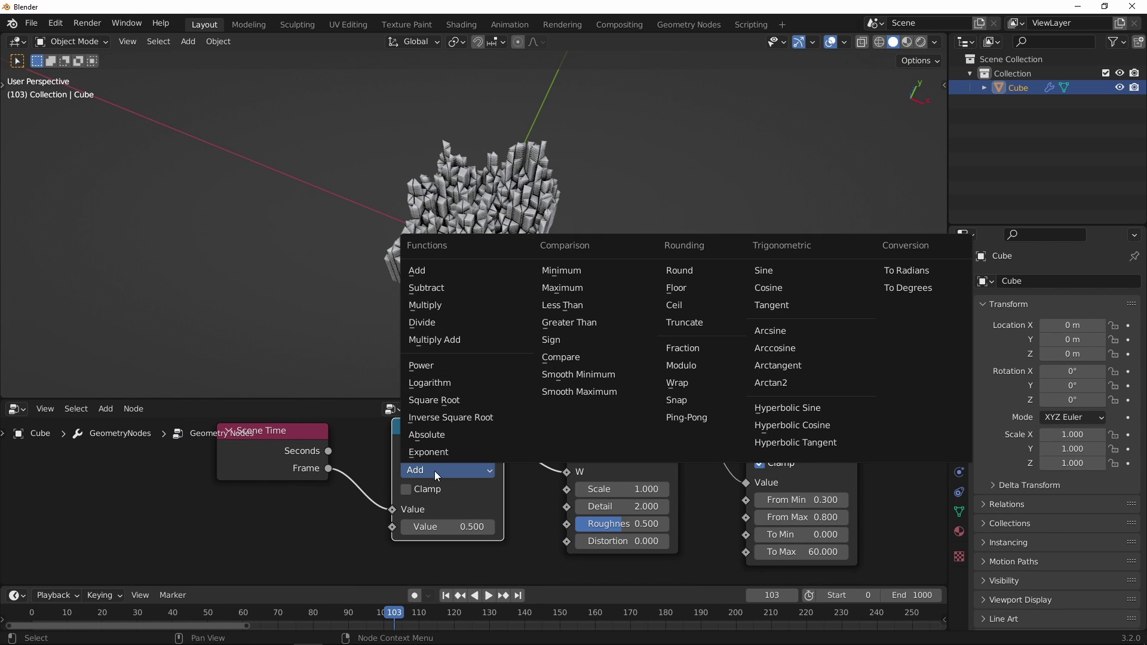
{"action": "left_click", "coordinate": [442, 305]}
{"action": "left_click", "coordinate": [450, 527]}
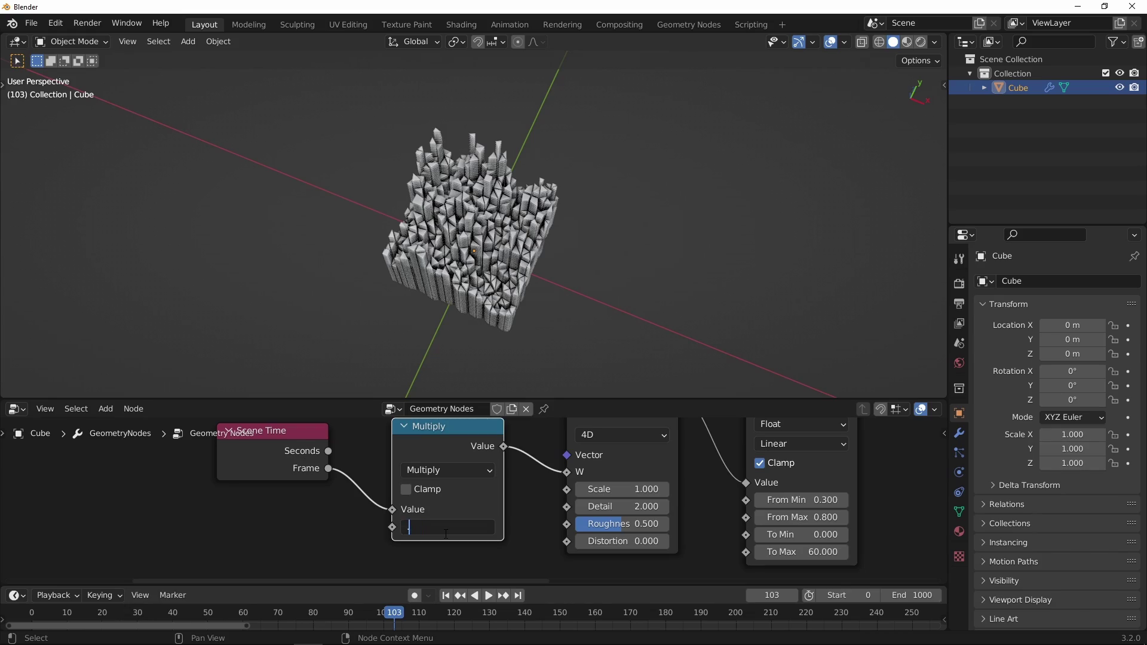
{"action": "type", "text": "0.01"}
{"action": "key", "text": "Return"}
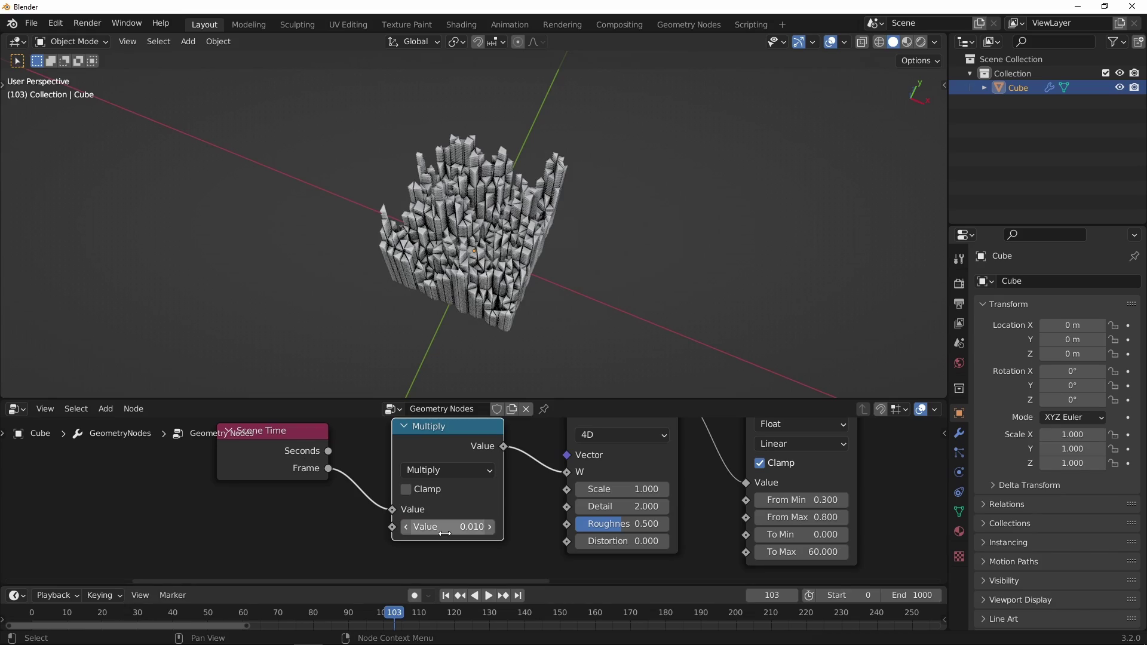
- Play the animation, examine the moving towers from several angles, and stop playback
{"action": "left_click", "coordinate": [489, 595]}
{"action": "scroll", "coordinate": [564, 185], "scroll_direction": "up", "scroll_amount": 5}
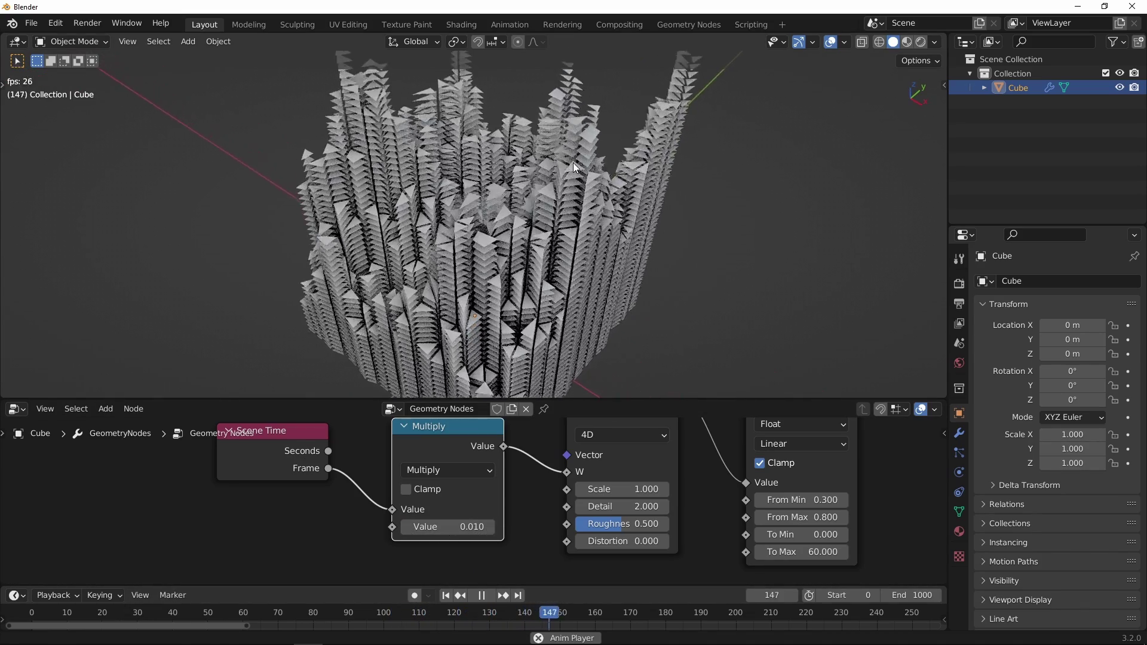
{"action": "middle_click_drag", "start_coordinate": [572, 164], "coordinate": [555, 239]}
{"action": "left_click", "coordinate": [481, 595]}
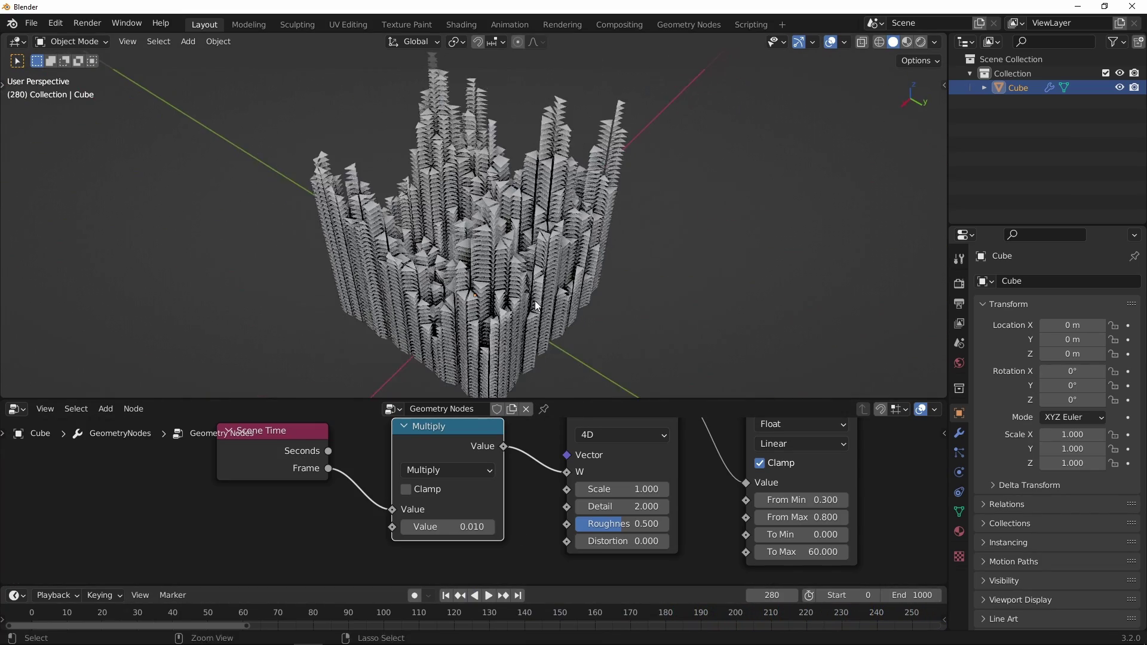
{"action": "middle_click_drag", "start_coordinate": [535, 300], "coordinate": [500, 174]}
{"action": "middle_click_drag", "start_coordinate": [499, 173], "coordinate": [537, 195]}
- Enlarge the node editor and insert an Extrude Mesh node between Set Position and Group Output
{"action": "middle_click_drag", "start_coordinate": [464, 532], "coordinate": [463, 641], "text": "ctrl"}
{"action": "middle_click_drag", "start_coordinate": [724, 469], "coordinate": [472, 427]}
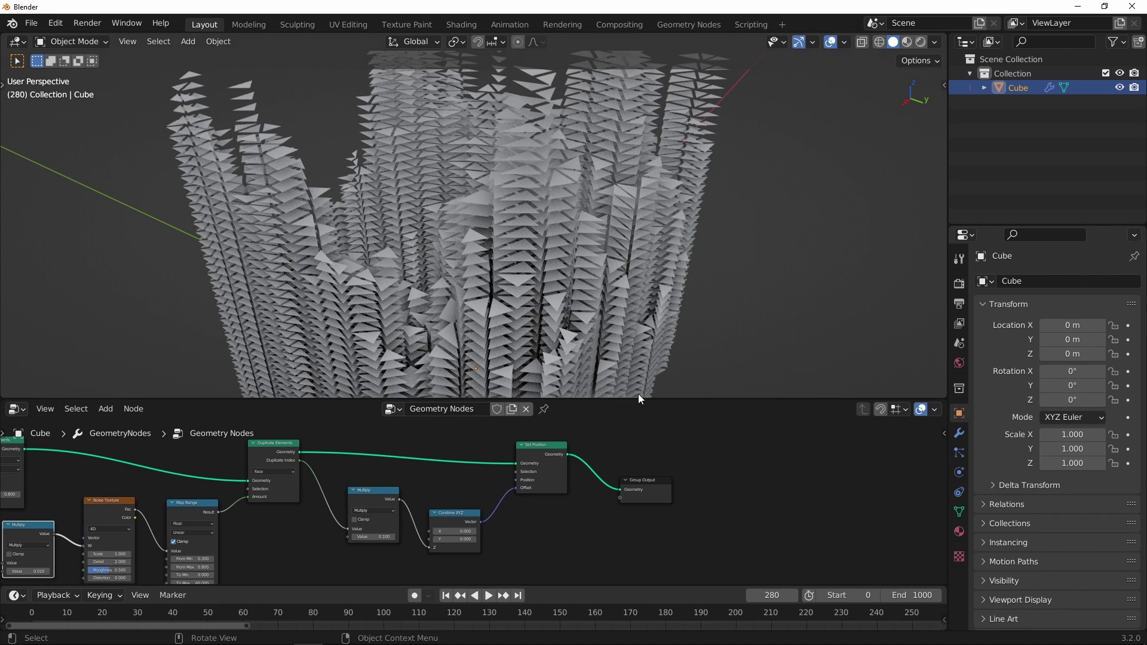
{"action": "left_click_drag", "start_coordinate": [636, 398], "coordinate": [636, 285]}
{"action": "middle_click_drag", "start_coordinate": [637, 293], "coordinate": [615, 376], "text": "ctrl"}
{"action": "key", "text": "shift+a"}
{"action": "mouse_move", "coordinate": [567, 292]}
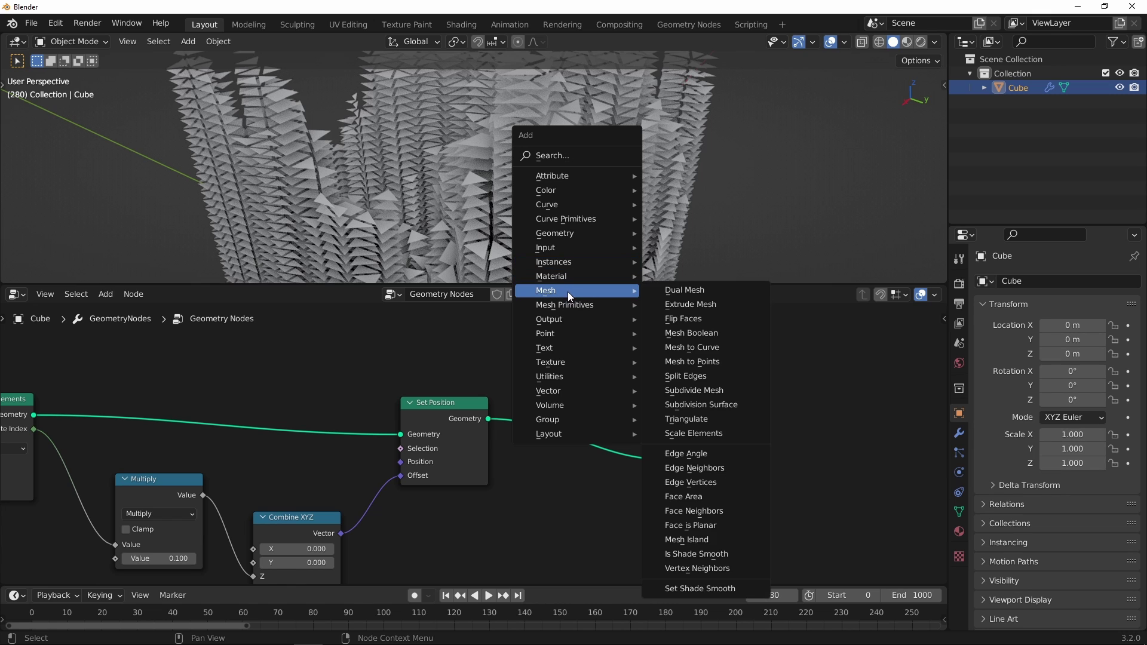
{"action": "left_click", "coordinate": [693, 304]}
{"action": "left_click", "coordinate": [601, 415]}
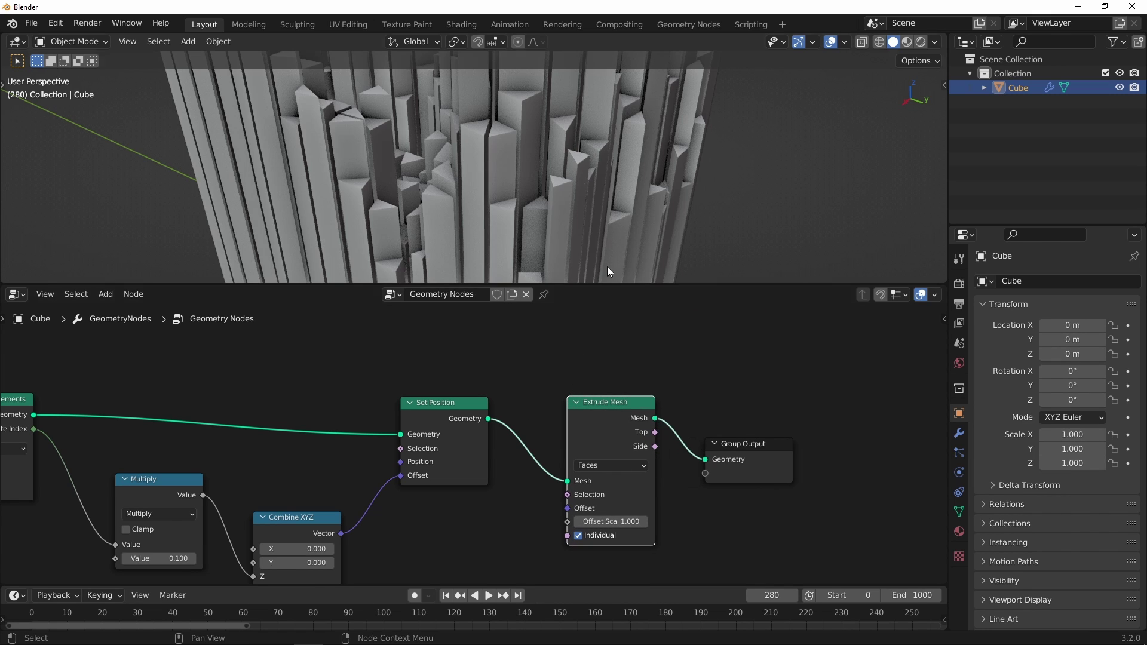
- Set the Extrude Mesh node's Offset Scale to 0.08, just below the Multiply spacing value, and inspect the separated slabs
{"action": "scroll", "coordinate": [608, 271], "scroll_direction": "down", "scroll_amount": 6}
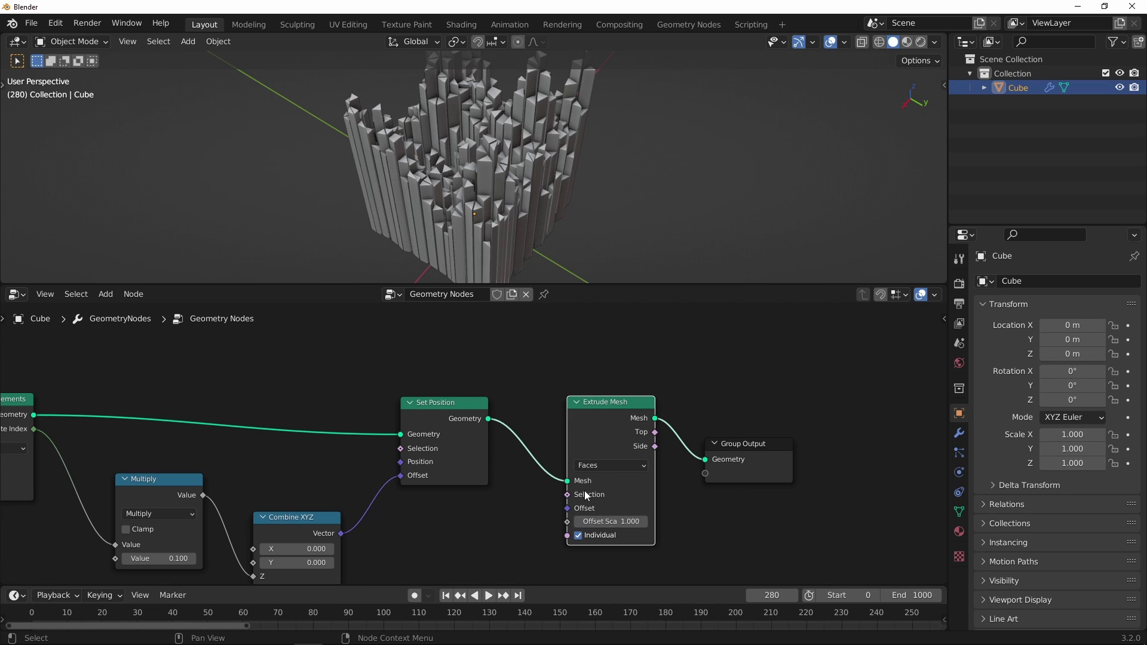
{"action": "middle_click_drag", "start_coordinate": [452, 490], "coordinate": [727, 446]}
{"action": "middle_click_drag", "start_coordinate": [470, 481], "coordinate": [473, 475], "text": "ctrl"}
{"action": "scroll", "coordinate": [472, 475], "scroll_direction": "up", "scroll_amount": 1}
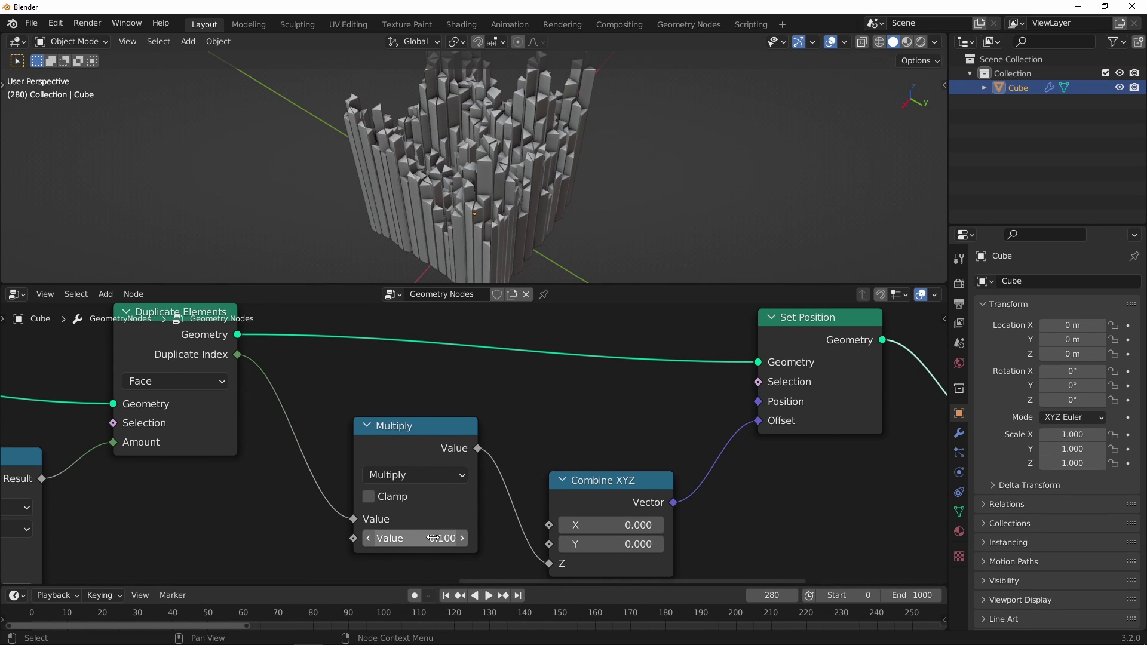
{"action": "middle_click_drag", "start_coordinate": [732, 411], "coordinate": [304, 405]}
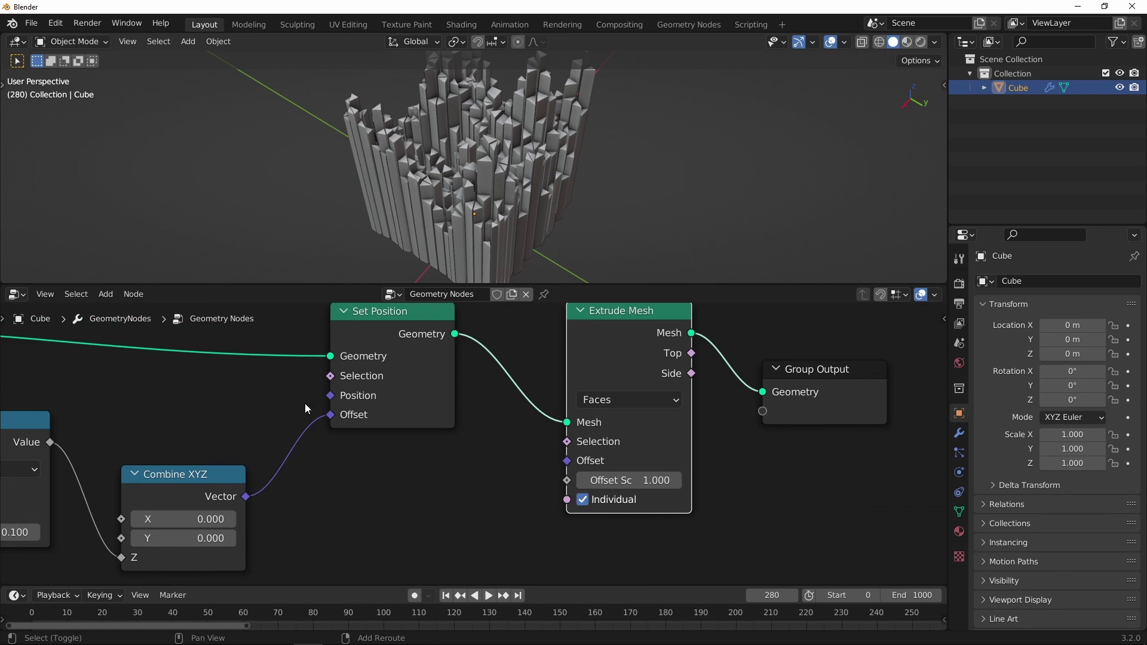
{"action": "left_click", "coordinate": [644, 479]}
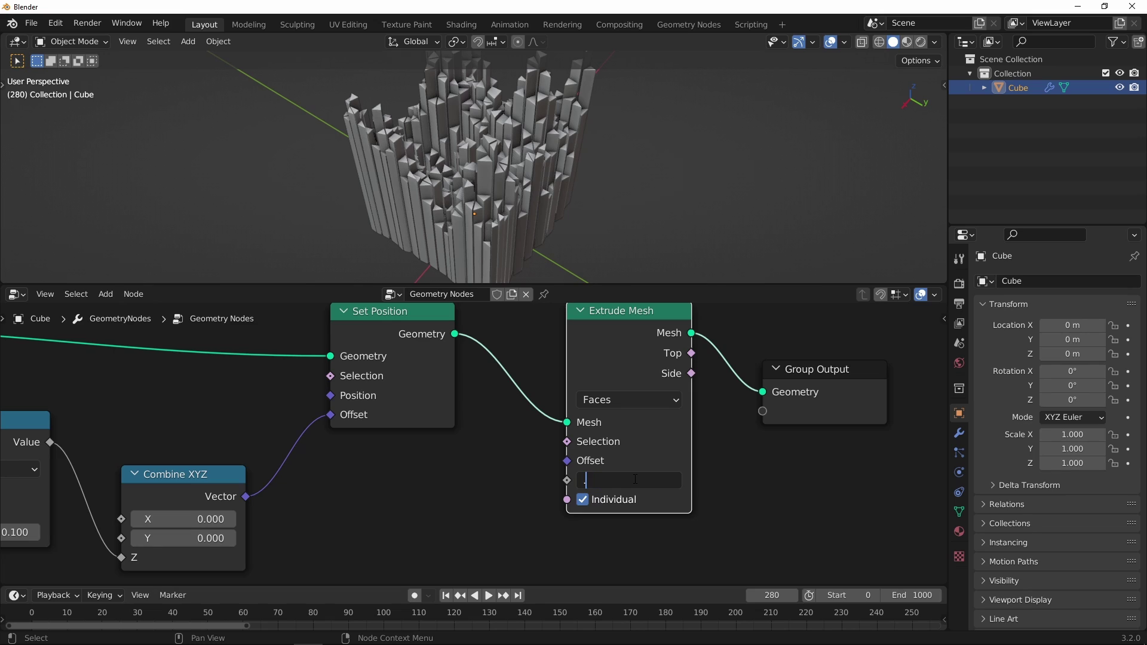
{"action": "key", "text": "Return"}
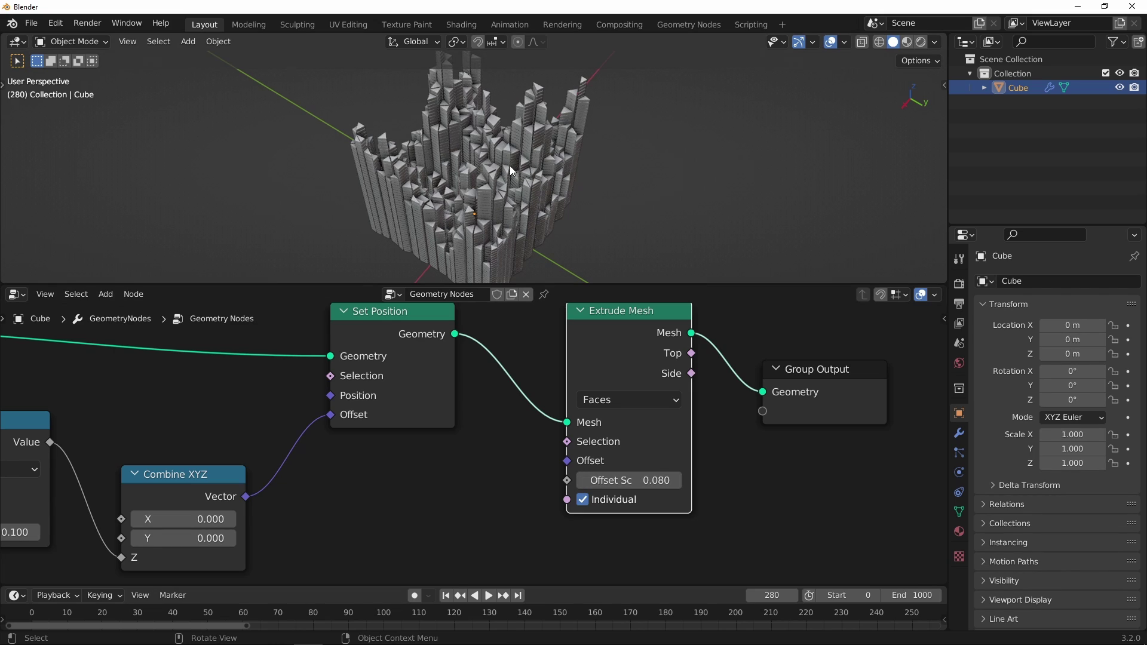
{"action": "middle_click_drag", "start_coordinate": [478, 164], "coordinate": [518, 123], "text": "ctrl"}
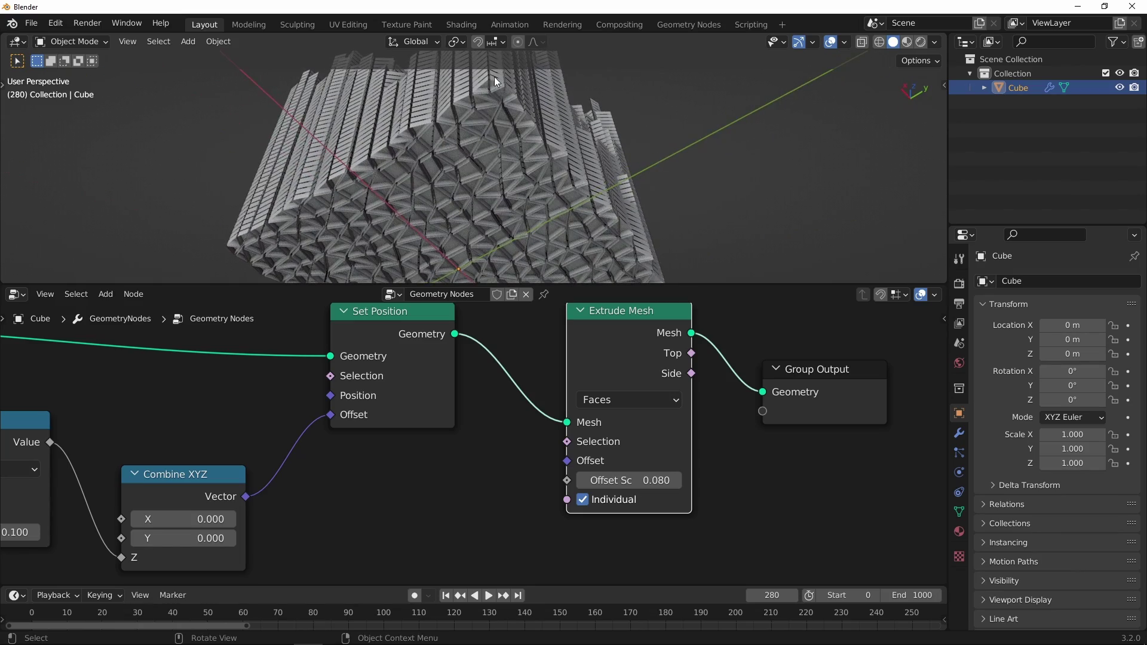
- Examine the extruded towers from a lower angle, play the animation in an enlarged viewport, and stop playback
{"action": "middle_click_drag", "start_coordinate": [493, 77], "coordinate": [520, 174]}
{"action": "mouse_move", "coordinate": [517, 188]}
{"action": "middle_mouse_down", "text": "ctrl"}
{"action": "mouse_move", "coordinate": [541, 152]}
{"action": "mouse_move", "coordinate": [532, 189]}
{"action": "middle_mouse_up", "text": "ctrl"}
{"action": "middle_click_drag", "start_coordinate": [507, 146], "coordinate": [520, 227]}
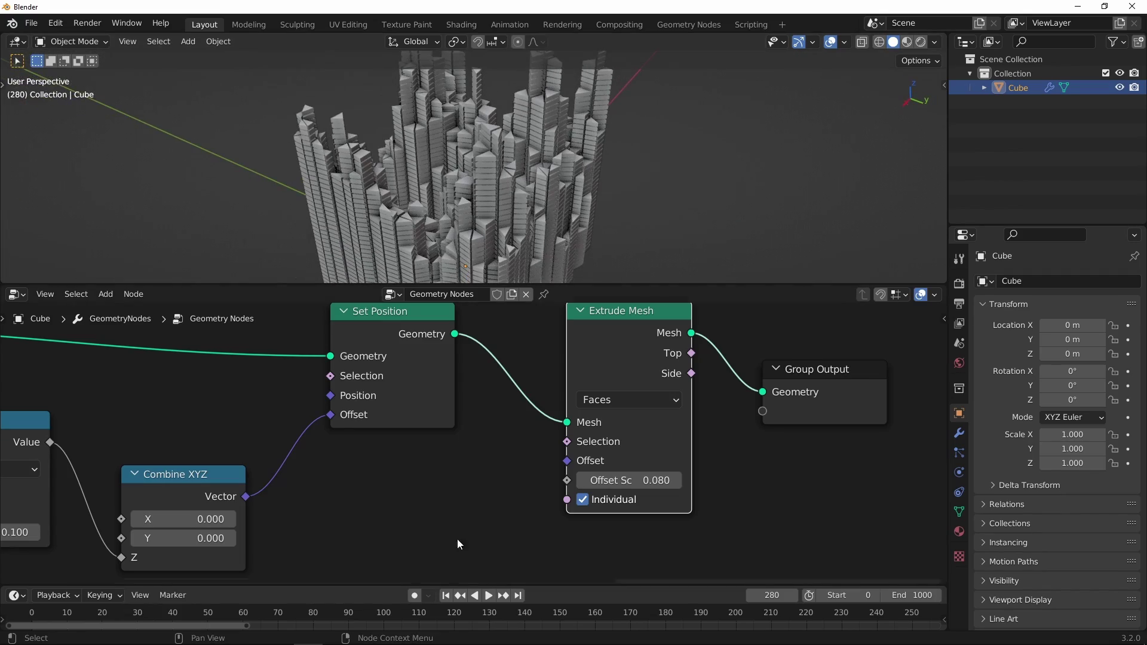
{"action": "left_click", "coordinate": [488, 596]}
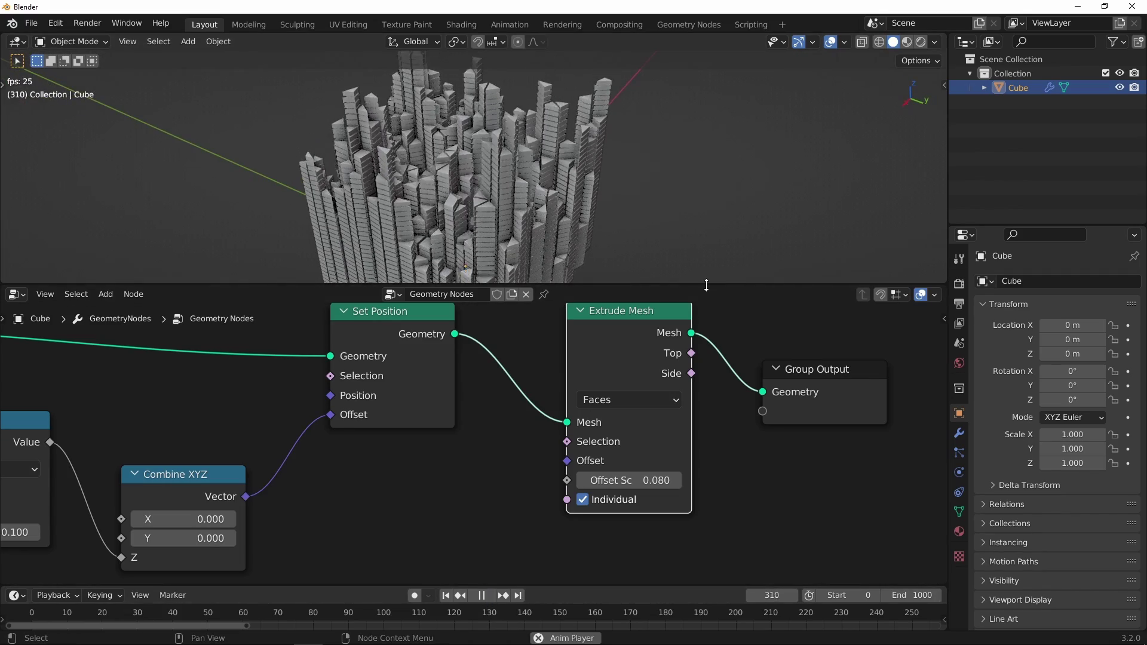
{"action": "left_click_drag", "start_coordinate": [603, 285], "coordinate": [605, 351]}
{"action": "middle_click_drag", "start_coordinate": [578, 232], "coordinate": [626, 237], "text": "ctrl"}
{"action": "left_click", "coordinate": [482, 596]}
- Split the 3D viewport into two side-by-side areas, turn the new one into a Shader Editor, and hide its sidebar
{"action": "scroll", "coordinate": [502, 484], "scroll_direction": "down", "scroll_amount": 8}
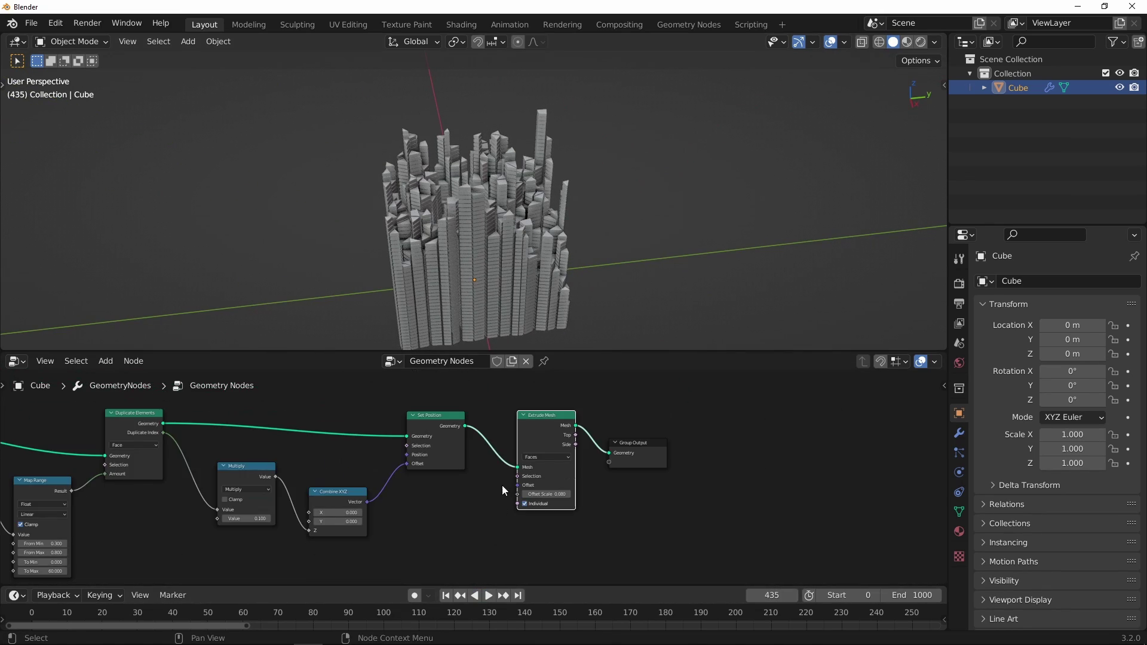
{"action": "middle_click_drag", "start_coordinate": [457, 509], "coordinate": [754, 506]}
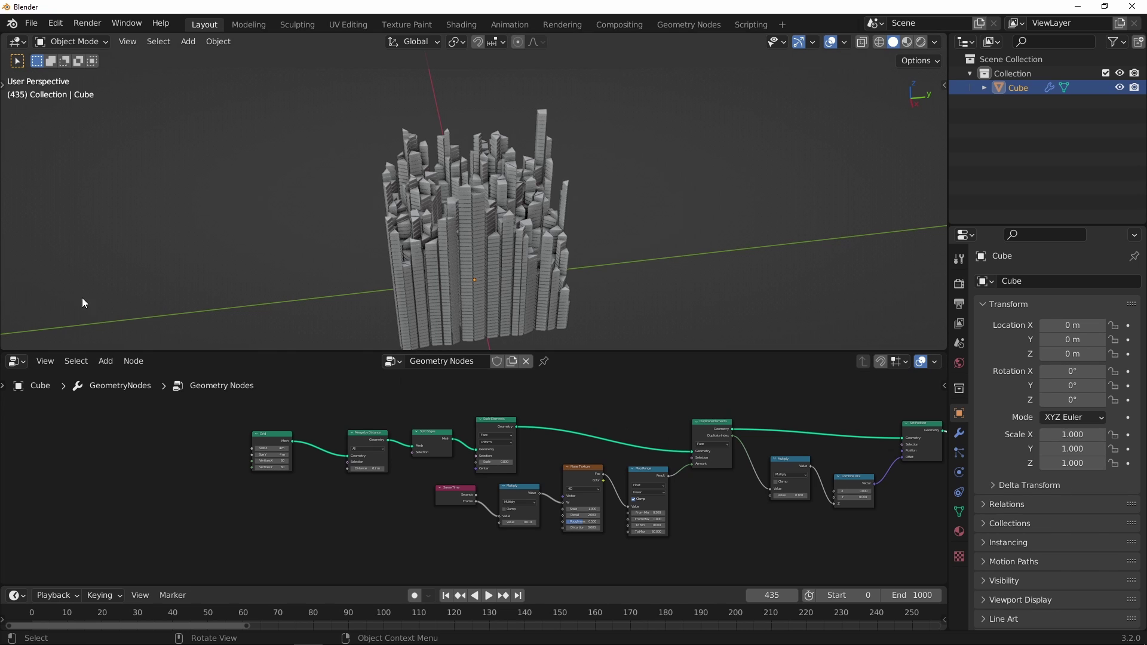
{"action": "left_click_drag", "start_coordinate": [3, 349], "coordinate": [343, 308]}
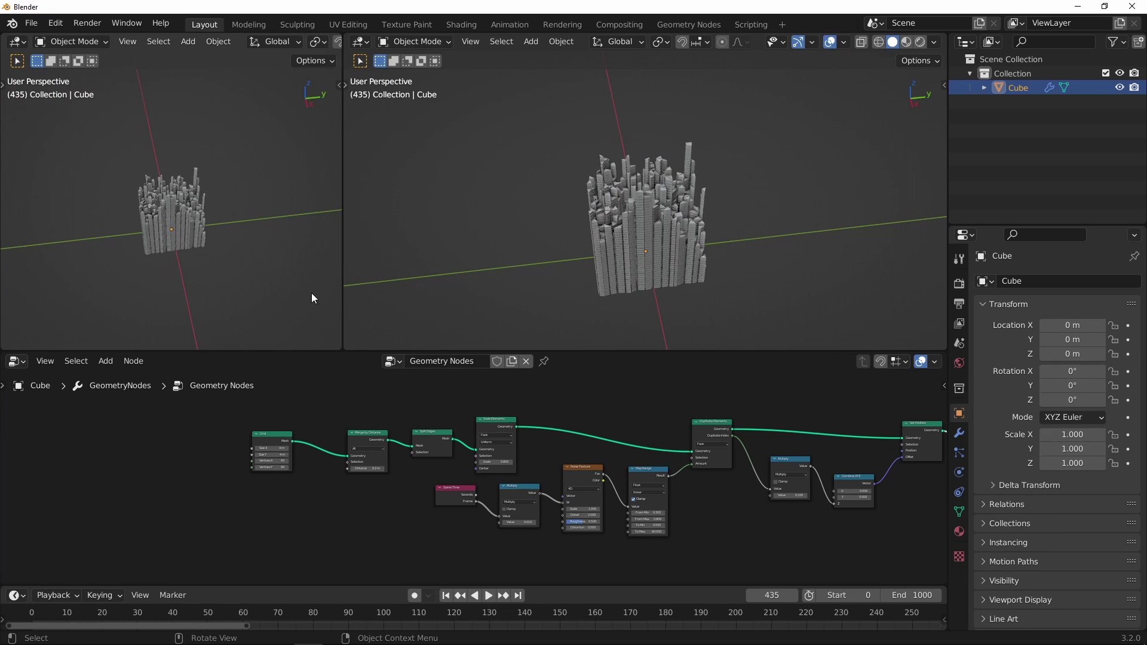
{"action": "left_click", "coordinate": [18, 41]}
{"action": "left_click", "coordinate": [48, 176]}
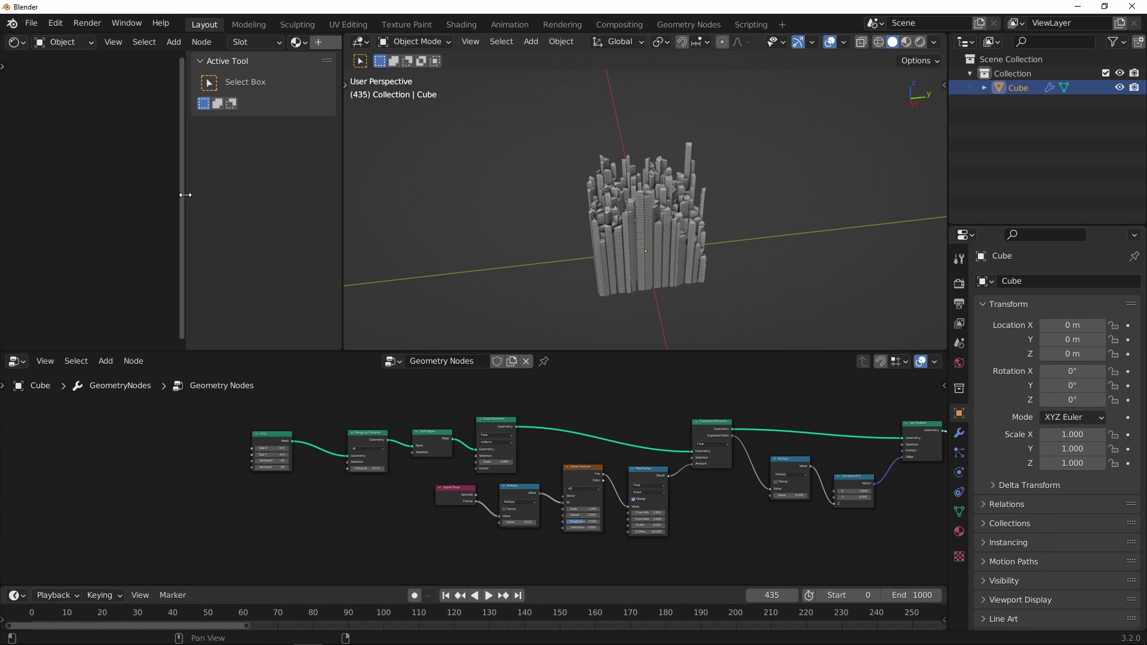
{"action": "left_click_drag", "start_coordinate": [182, 192], "coordinate": [351, 184]}
- Rename the Cube object as geonodes
{"action": "double_click", "coordinate": [1015, 88]}
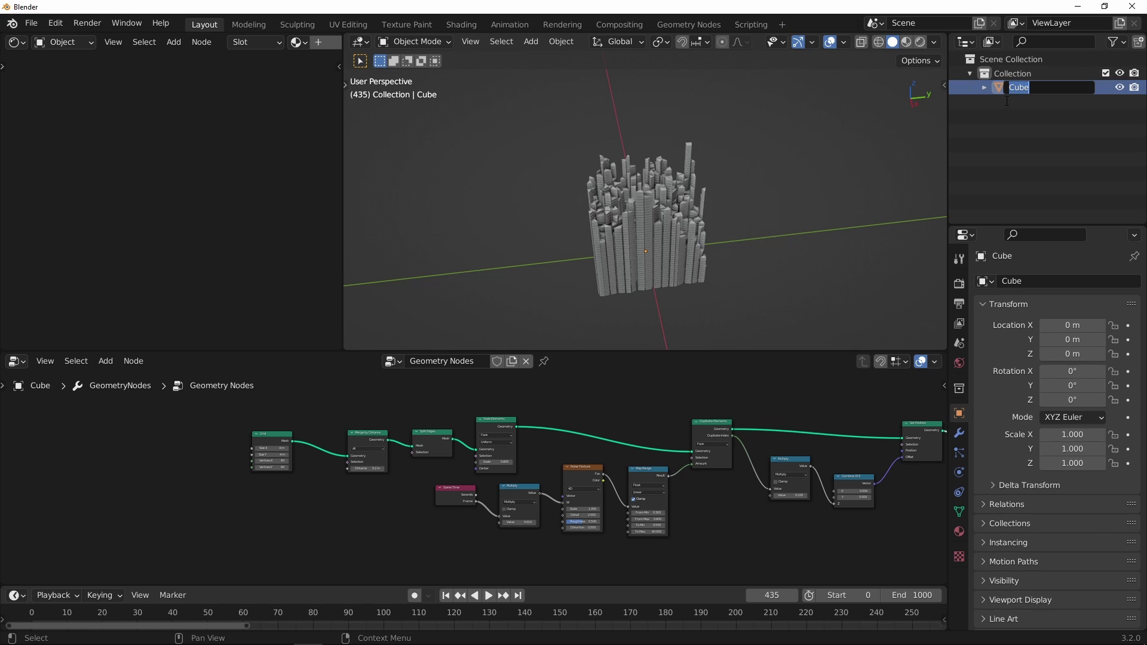
{"action": "type", "text": "geonbiode"}
{"action": "key", "text": "BackSpace"}
{"action": "key", "text": "BackSpace"}
{"action": "key", "text": "BackSpace"}
{"action": "key", "text": "BackSpace"}
{"action": "key", "text": "BackSpace"}
{"action": "type", "text": "odes"}
{"action": "key", "text": "Return"}
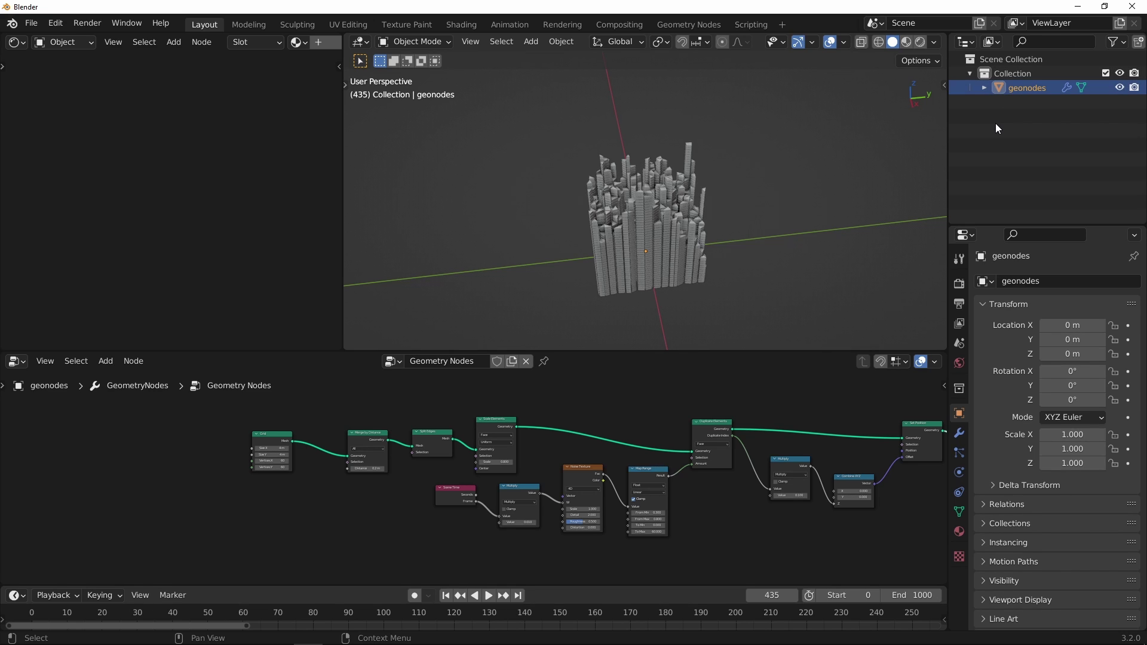
- Assign the existing Material to the geonodes object, widen the properties area, and switch the viewport to Material Preview shading
{"action": "left_click", "coordinate": [959, 531]}
{"action": "left_click", "coordinate": [982, 340]}
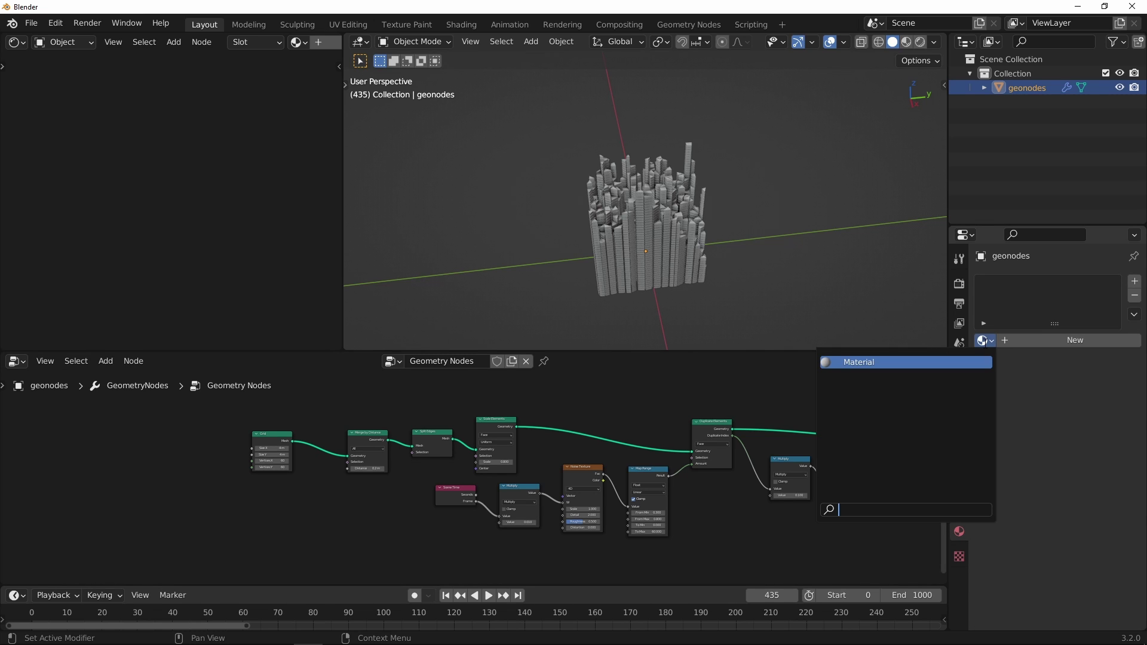
{"action": "left_click", "coordinate": [947, 363]}
{"action": "left_click_drag", "start_coordinate": [950, 181], "coordinate": [925, 182]}
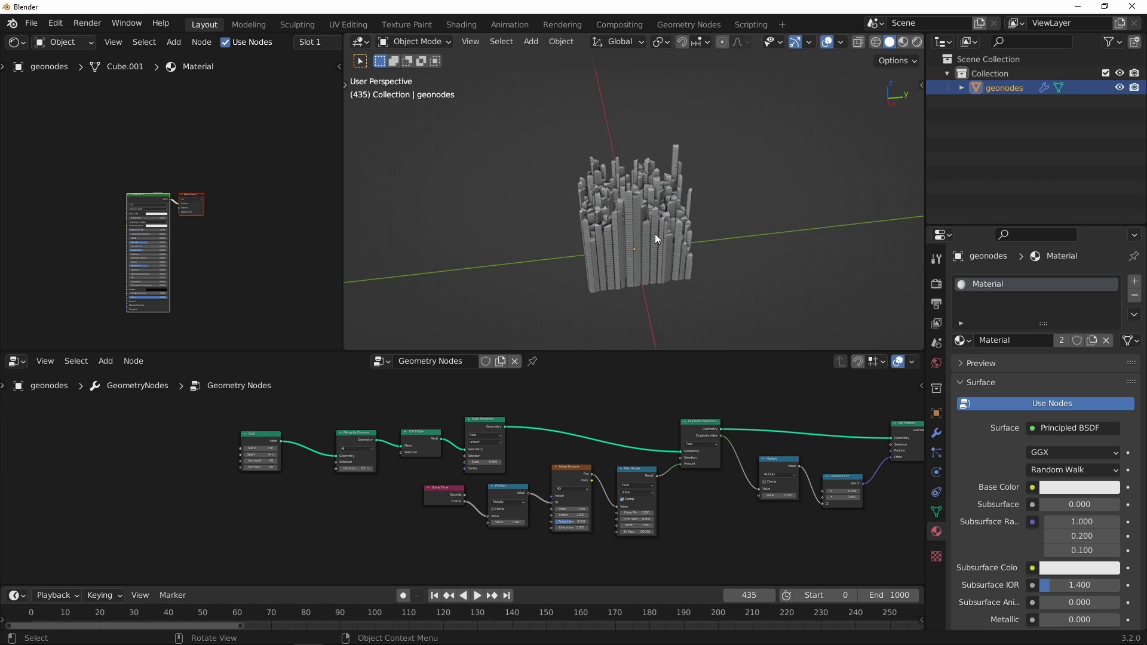
{"action": "left_click", "coordinate": [902, 42]}
{"action": "scroll", "coordinate": [669, 164], "scroll_direction": "up", "scroll_amount": 2}
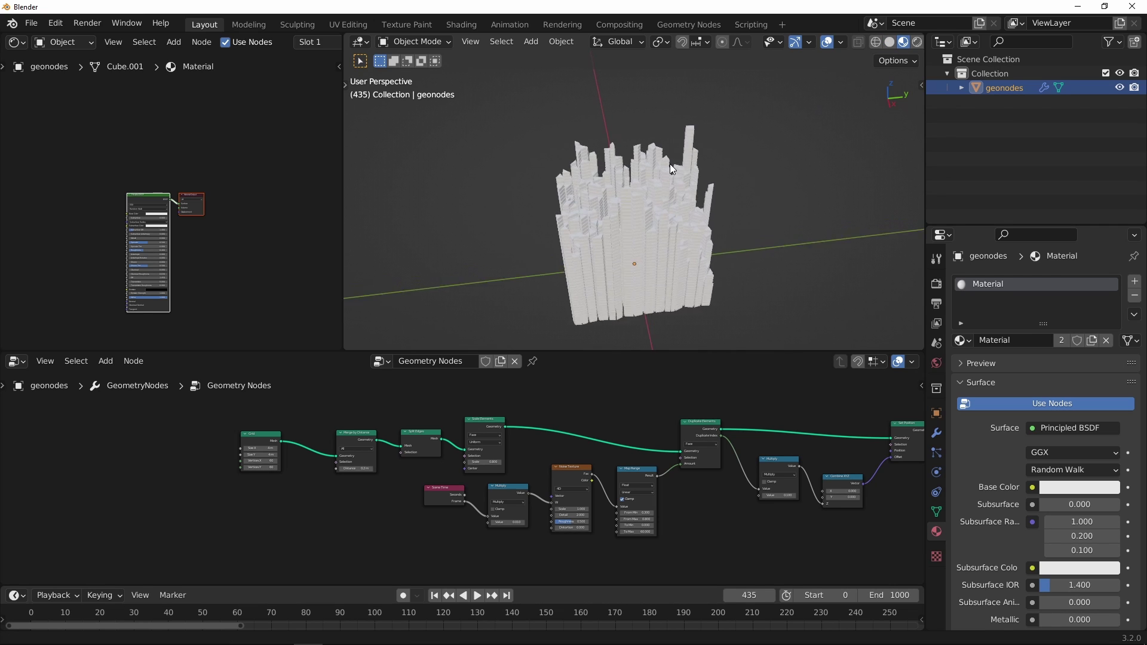
{"action": "scroll", "coordinate": [670, 164], "scroll_direction": "up", "scroll_amount": 1}
{"action": "middle_click_drag", "start_coordinate": [694, 171], "coordinate": [759, 174]}
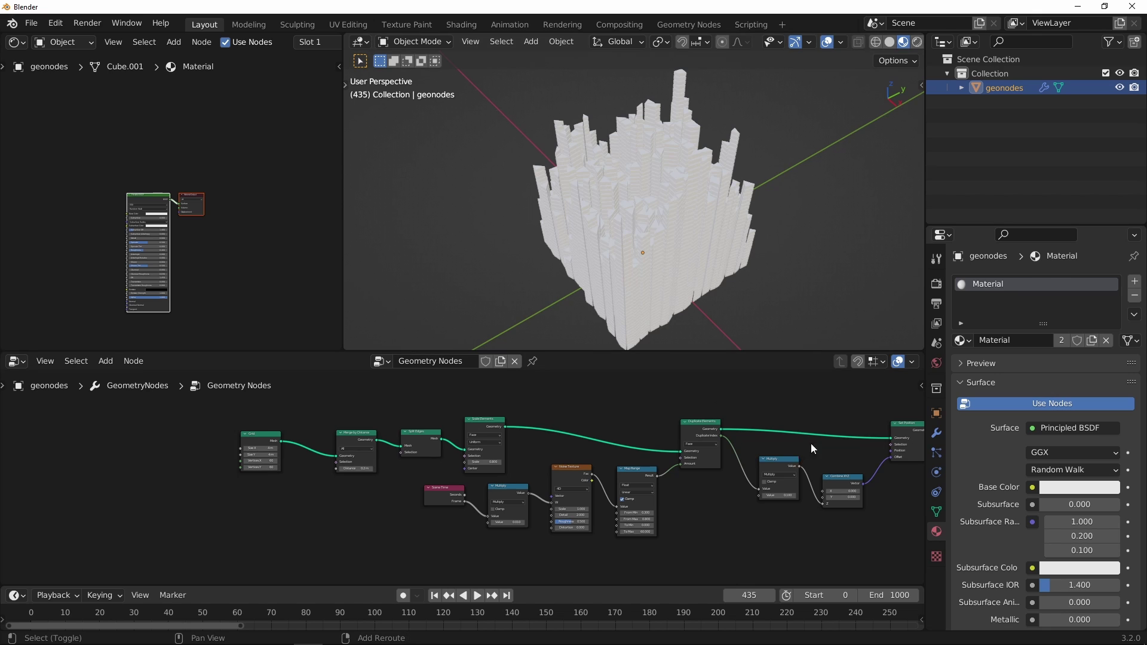
- Insert a Set Material node between Extrude Mesh and Group Output and assign Material in it
{"action": "middle_click_drag", "start_coordinate": [811, 447], "coordinate": [413, 493]}
{"action": "middle_click_drag", "start_coordinate": [672, 495], "coordinate": [555, 484]}
{"action": "scroll", "coordinate": [561, 480], "scroll_direction": "up", "scroll_amount": 9}
{"action": "left_click_drag", "start_coordinate": [623, 470], "coordinate": [716, 461]}
{"action": "key", "text": "shift+a"}
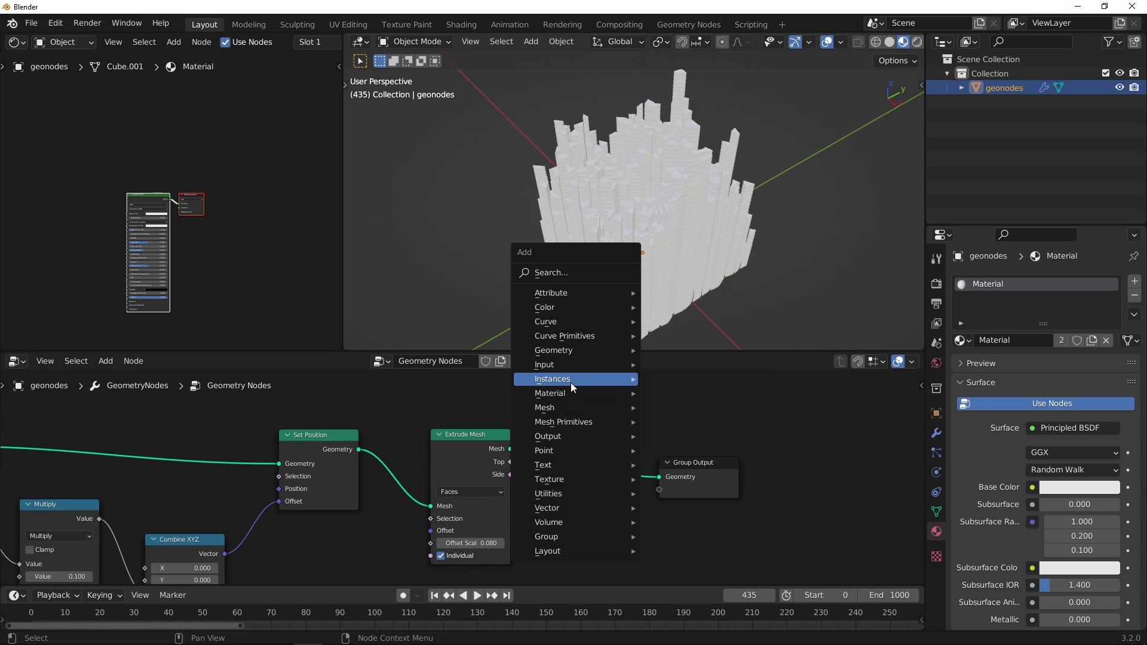
{"action": "mouse_move", "coordinate": [573, 393]}
{"action": "left_click", "coordinate": [692, 448]}
{"action": "left_click", "coordinate": [613, 386]}
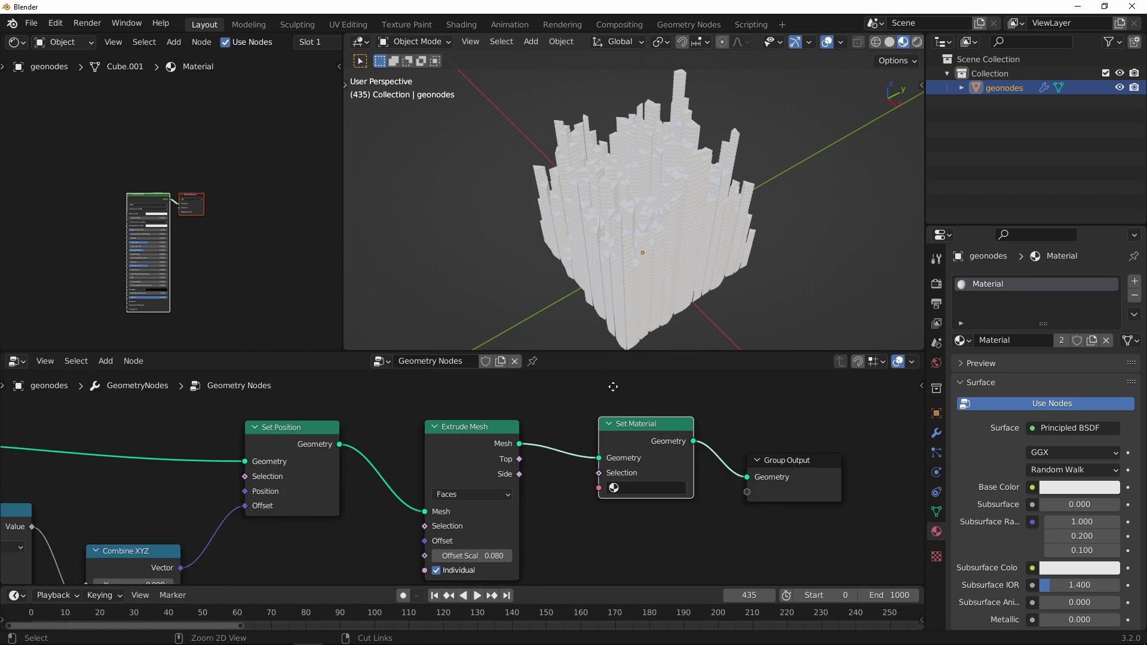
{"action": "scroll", "coordinate": [460, 478], "scroll_direction": "up", "scroll_amount": 1}
{"action": "left_click", "coordinate": [656, 490]}
{"action": "left_click", "coordinate": [693, 310]}
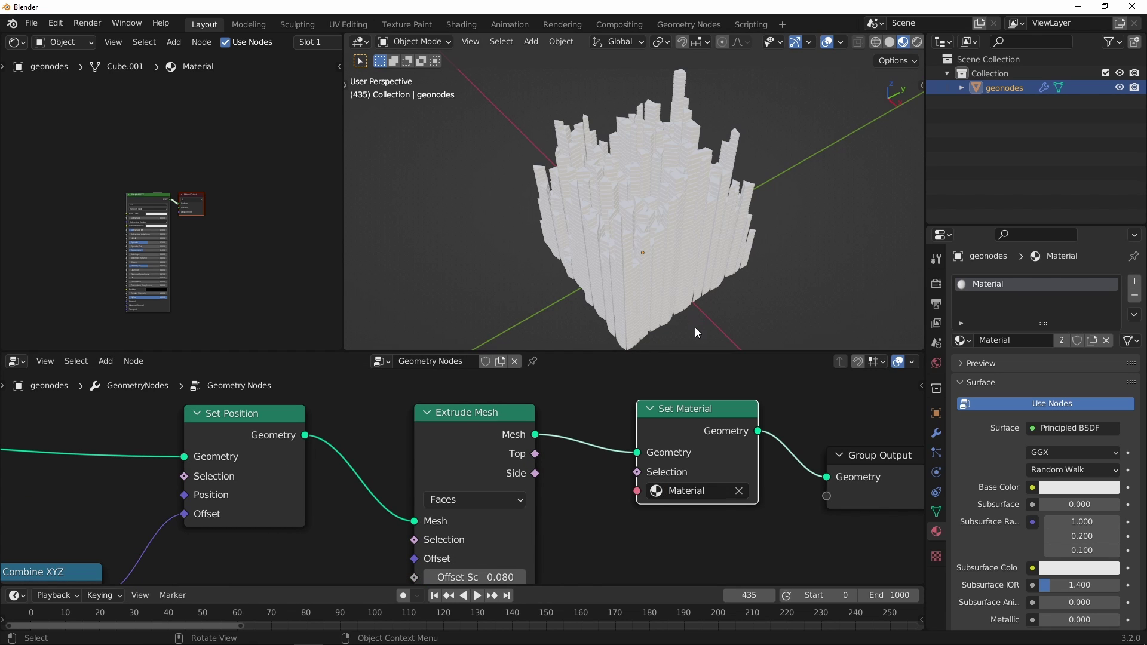
- Enable Ambient Occlusion in the Eevee render settings with a Distance of 3 m and a Factor of 3
{"action": "left_click", "coordinate": [935, 304]}
{"action": "left_click", "coordinate": [936, 283]}
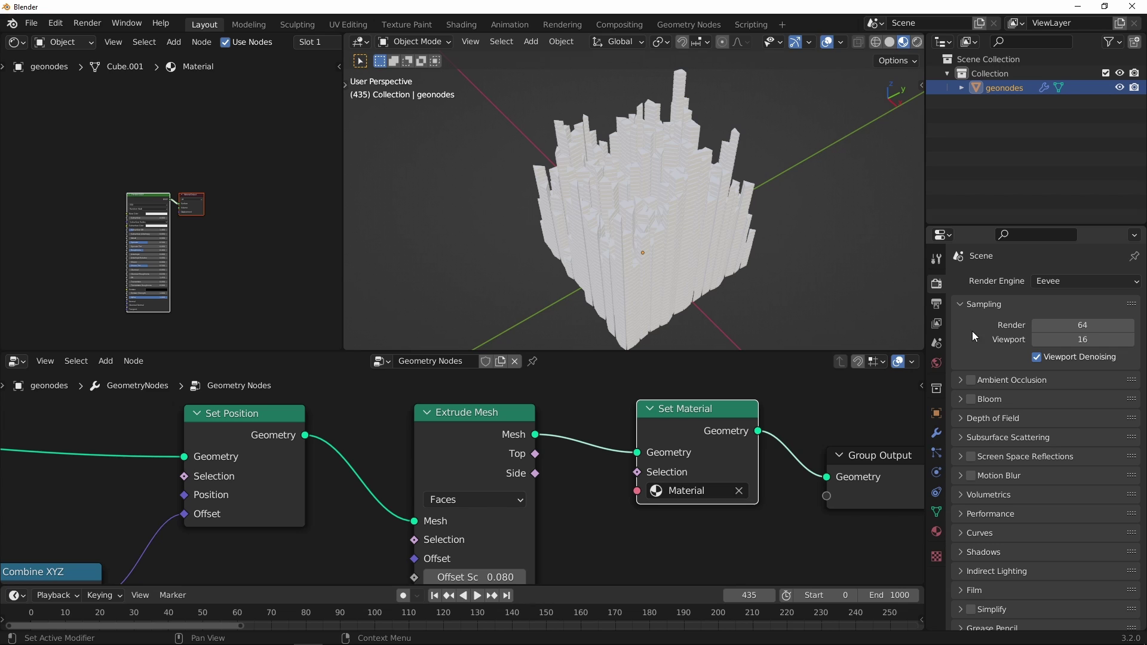
{"action": "left_click", "coordinate": [970, 380]}
{"action": "left_click", "coordinate": [961, 381]}
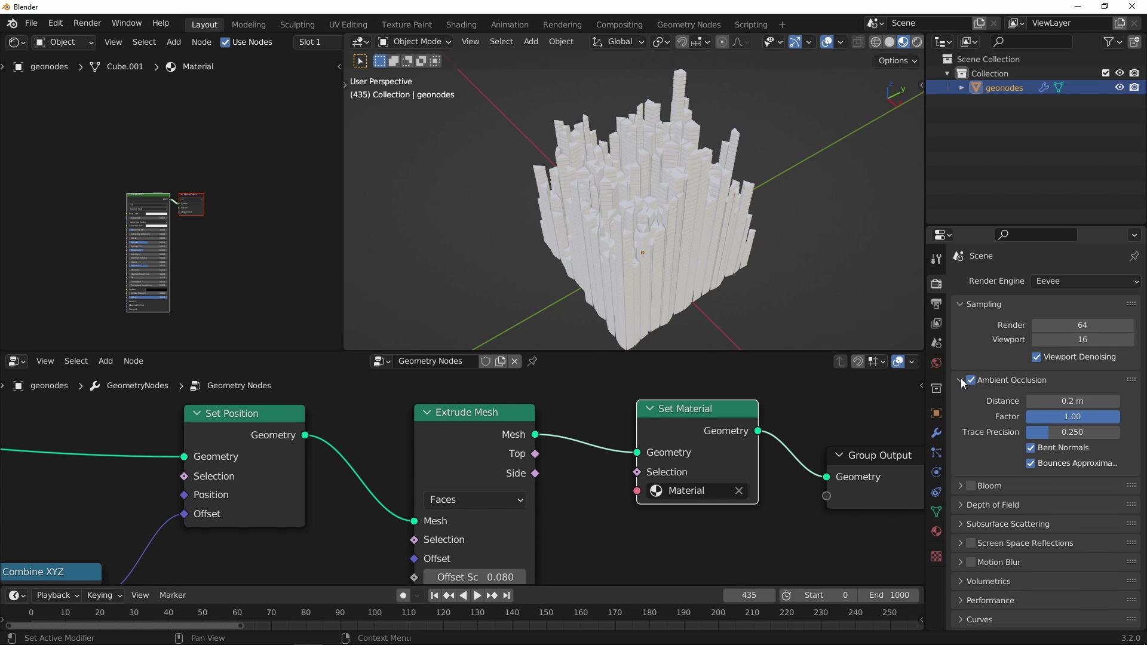
{"action": "double_click", "coordinate": [1072, 400]}
{"action": "type", "text": "3"}
{"action": "key", "text": "Return"}
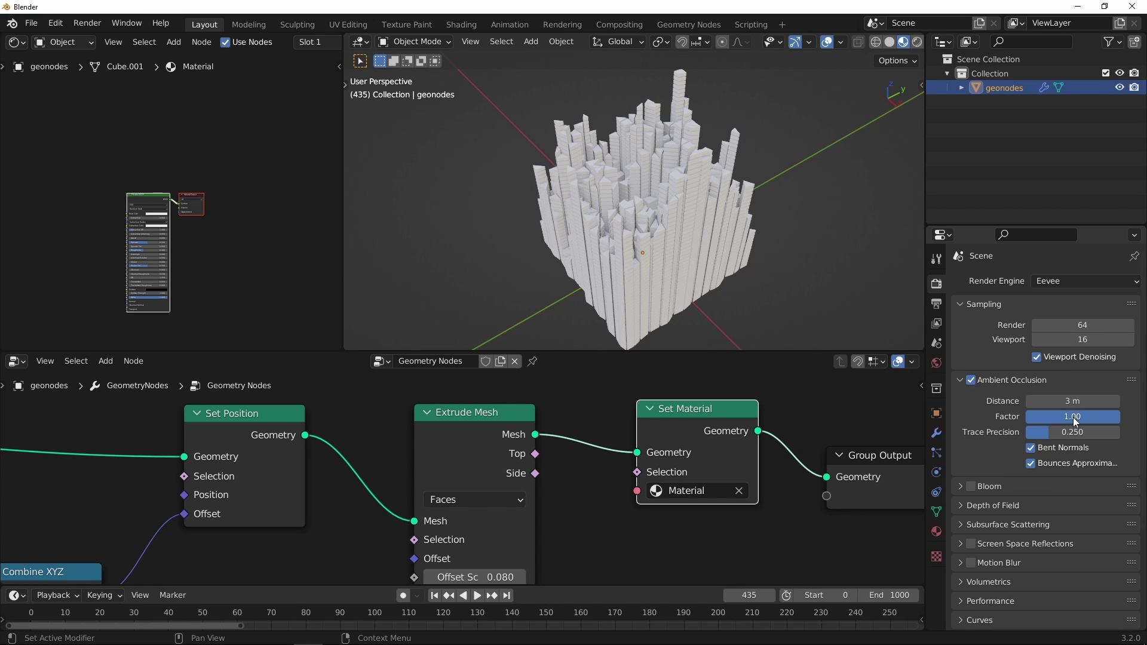
{"action": "double_click", "coordinate": [1075, 416]}
{"action": "type", "text": "3"}
{"action": "key", "text": "Return"}
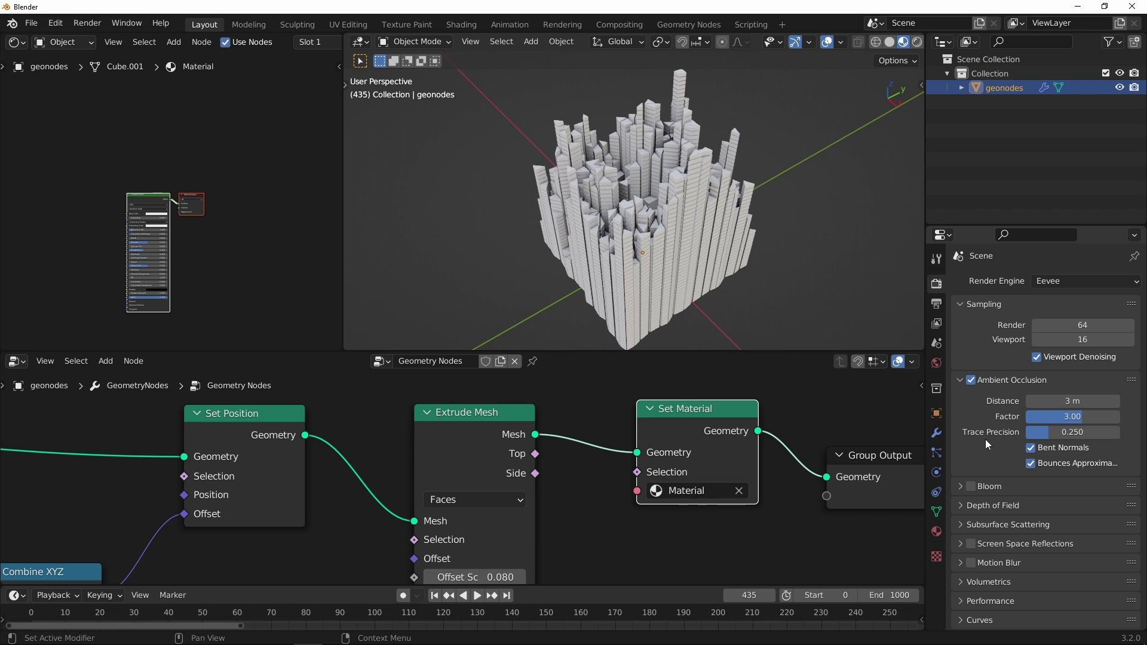
- Enable Screen Space Reflections and inspect the shaded towers from closer up
{"action": "left_click", "coordinate": [970, 543]}
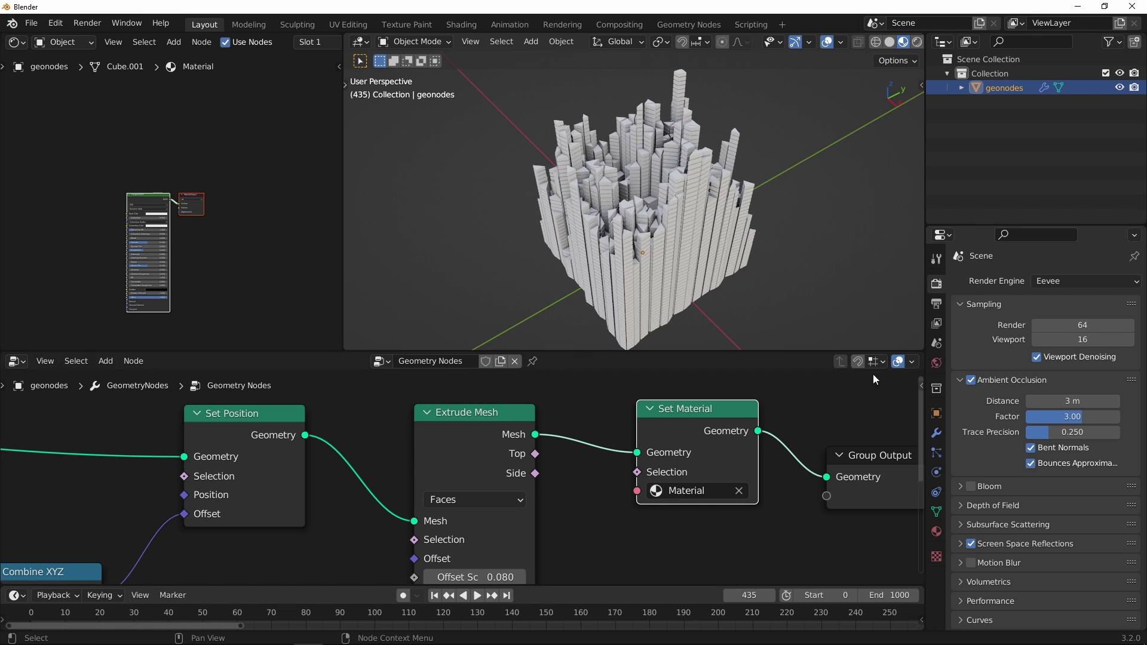
{"action": "scroll", "coordinate": [618, 213], "scroll_direction": "up", "scroll_amount": 4}
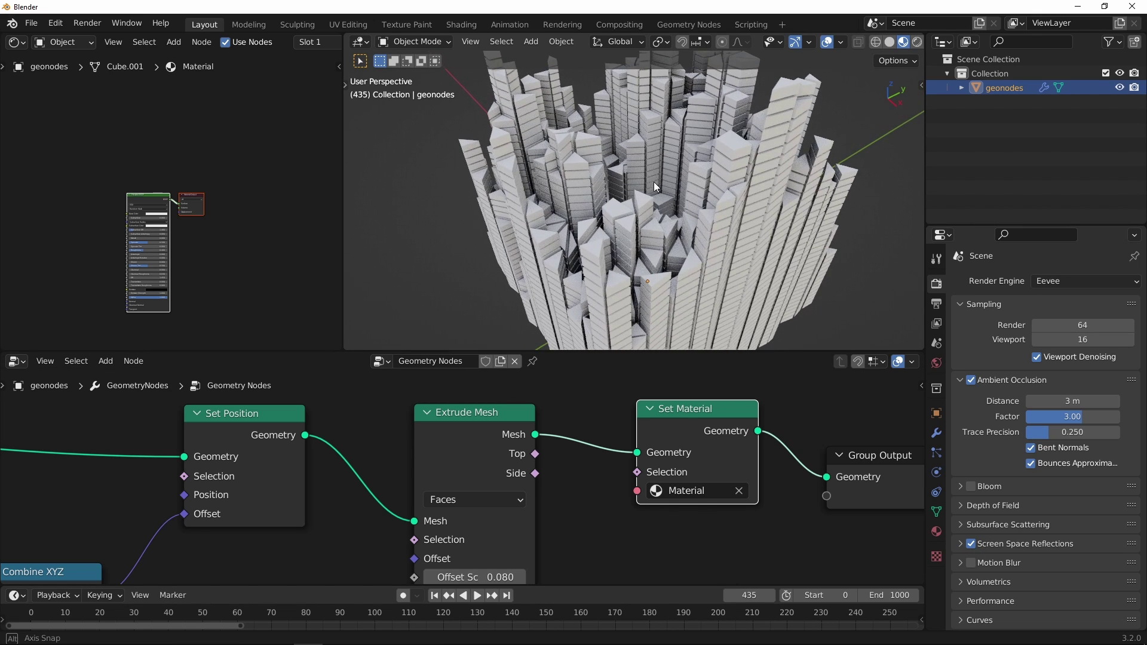
{"action": "middle_click_drag", "start_coordinate": [654, 182], "coordinate": [668, 227]}
- Try a pale pink Base Color on the Principled BSDF
{"action": "scroll", "coordinate": [202, 239], "scroll_direction": "up", "scroll_amount": 7}
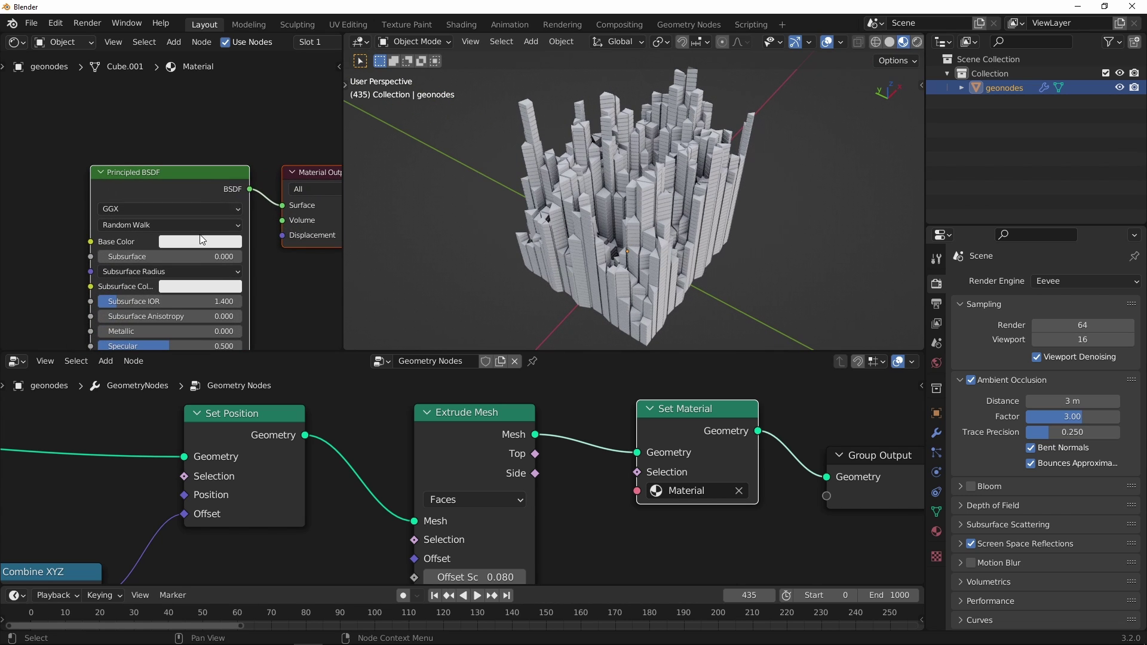
{"action": "left_click", "coordinate": [202, 241]}
{"action": "mouse_move", "coordinate": [213, 116]}
{"action": "left_mouse_down"}
{"action": "mouse_move", "coordinate": [217, 152]}
{"action": "mouse_move", "coordinate": [215, 105]}
{"action": "left_mouse_up"}
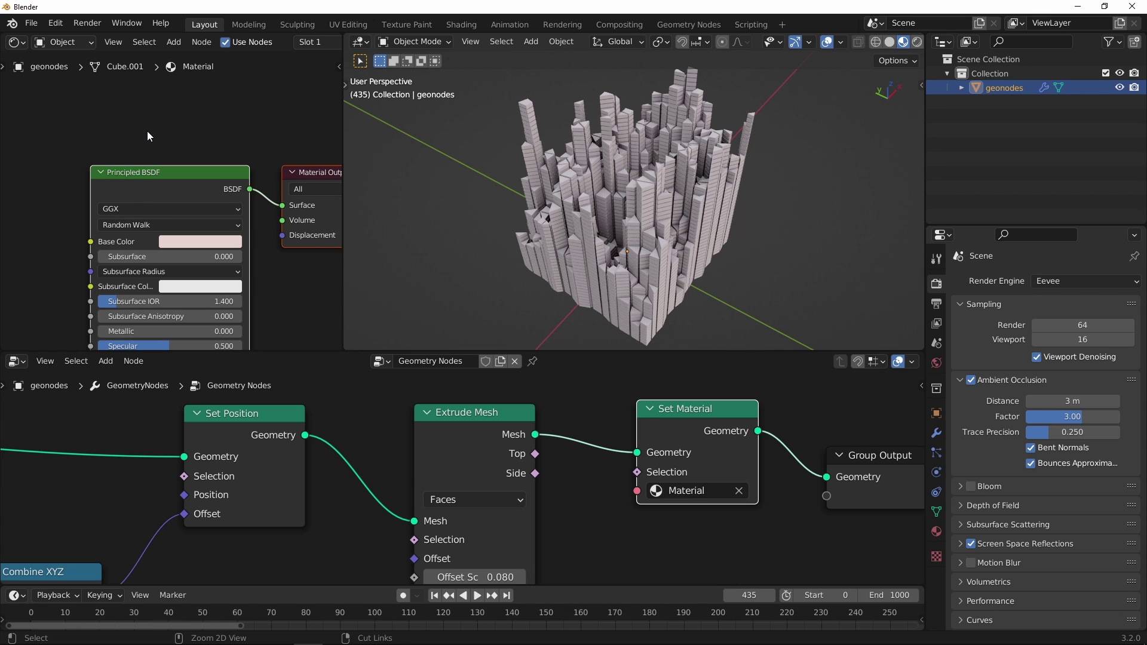
{"action": "scroll", "coordinate": [221, 179], "scroll_direction": "down", "scroll_amount": 2}
- Enlarge the node editor and move the Grid through Scale Elements nodes away from Duplicate Elements to make room between them
{"action": "scroll", "coordinate": [441, 484], "scroll_direction": "down", "scroll_amount": 5}
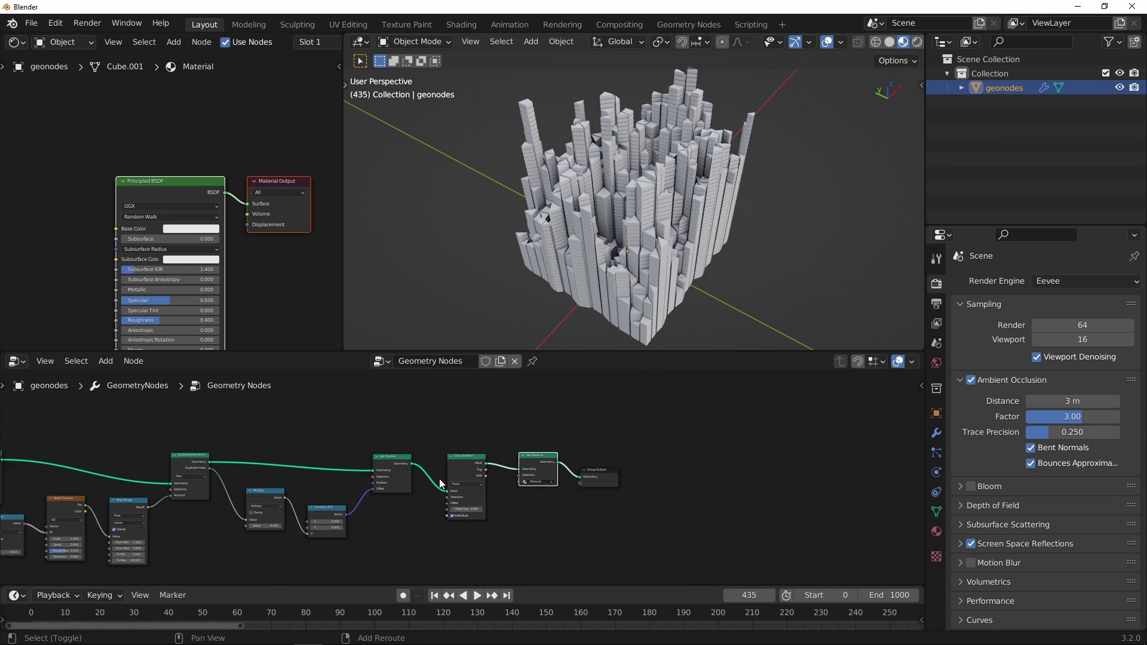
{"action": "middle_click_drag", "start_coordinate": [441, 484], "coordinate": [810, 461], "text": "shift"}
{"action": "scroll", "coordinate": [436, 444], "scroll_direction": "up", "scroll_amount": 3}
{"action": "middle_click_drag", "start_coordinate": [395, 455], "coordinate": [496, 478], "text": "shift"}
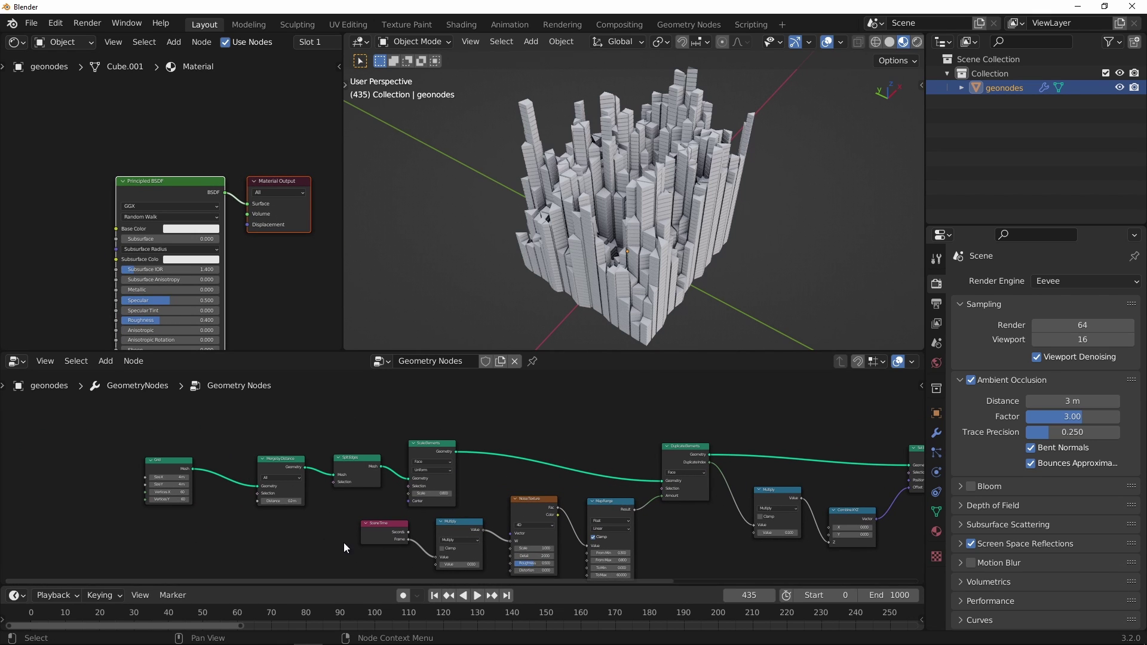
{"action": "left_click_drag", "start_coordinate": [500, 353], "coordinate": [454, 308]}
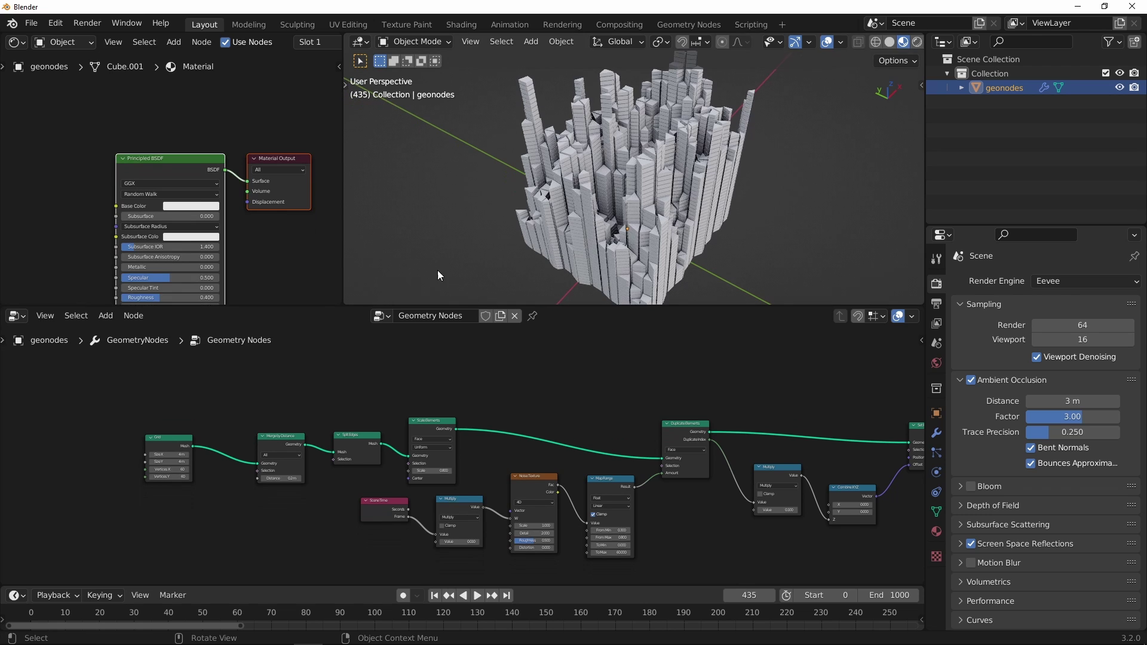
{"action": "middle_click_drag", "start_coordinate": [236, 188], "coordinate": [182, 157]}
{"action": "middle_click_drag", "start_coordinate": [305, 419], "coordinate": [339, 379], "text": "ctrl"}
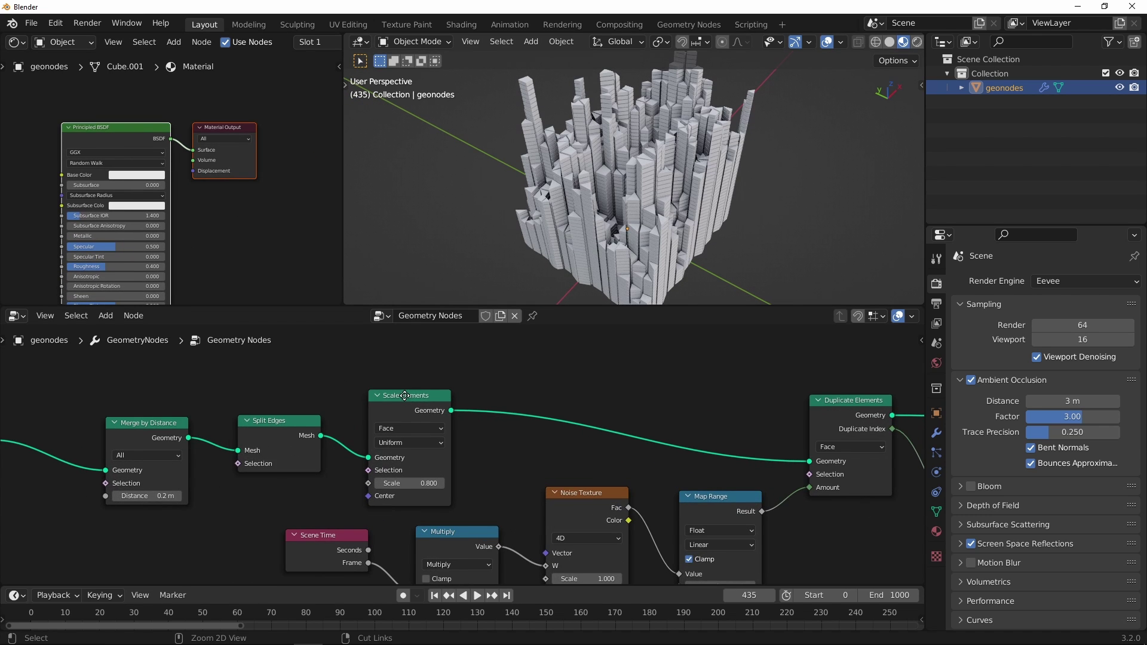
{"action": "middle_click_drag", "start_coordinate": [404, 395], "coordinate": [310, 395], "text": "ctrl"}
{"action": "left_click_drag", "start_coordinate": [78, 386], "coordinate": [418, 460]}
{"action": "key", "text": "g"}
{"action": "left_click", "coordinate": [343, 452]}
{"action": "left_click", "coordinate": [438, 389]}
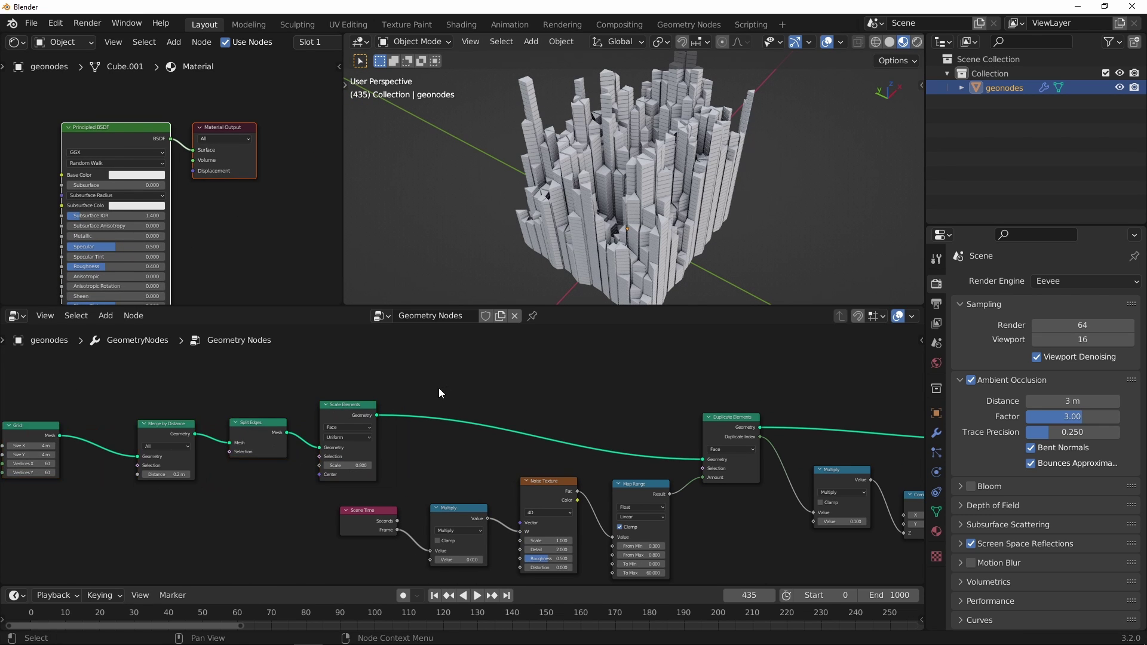
- Insert a Store Named Attribute node between Scale Elements and Duplicate Elements and widen it
{"action": "scroll", "coordinate": [439, 388], "scroll_direction": "up", "scroll_amount": 1}
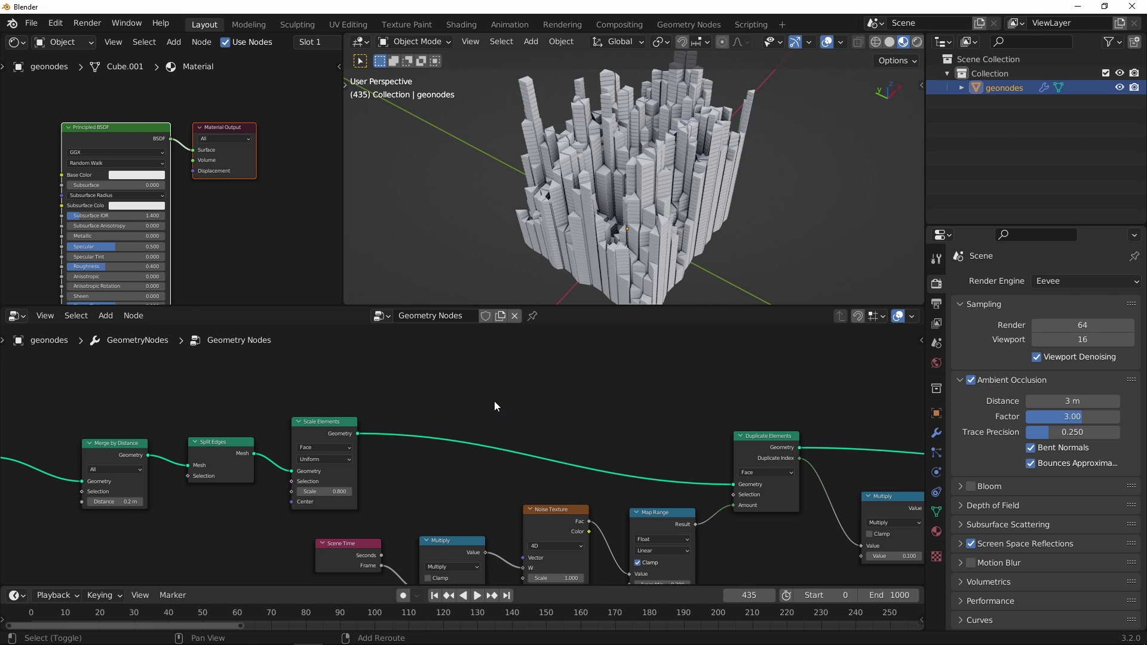
{"action": "key", "text": "shift+a"}
{"action": "mouse_move", "coordinate": [456, 300]}
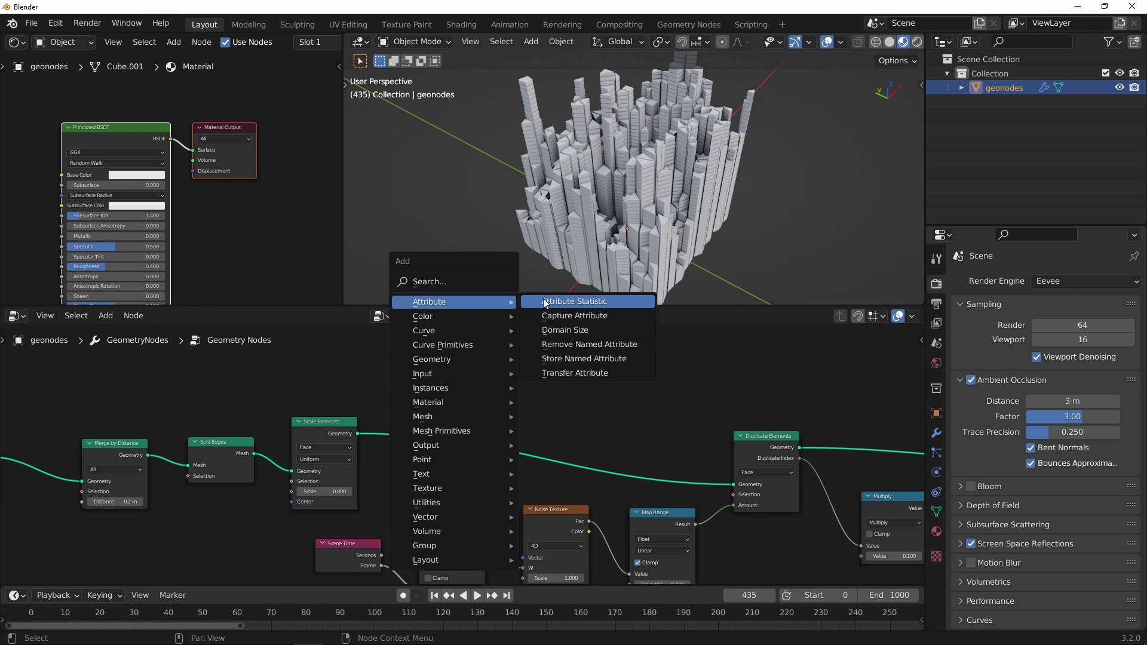
{"action": "left_click", "coordinate": [589, 359]}
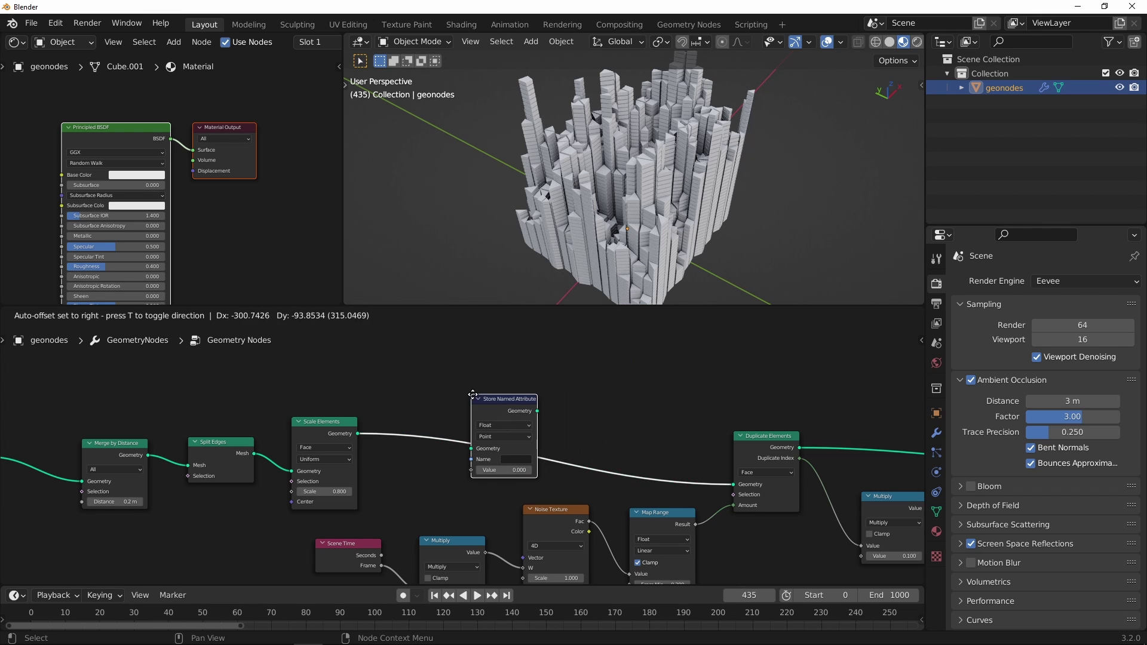
{"action": "left_click", "coordinate": [474, 386]}
{"action": "scroll", "coordinate": [450, 403], "scroll_direction": "up", "scroll_amount": 2}
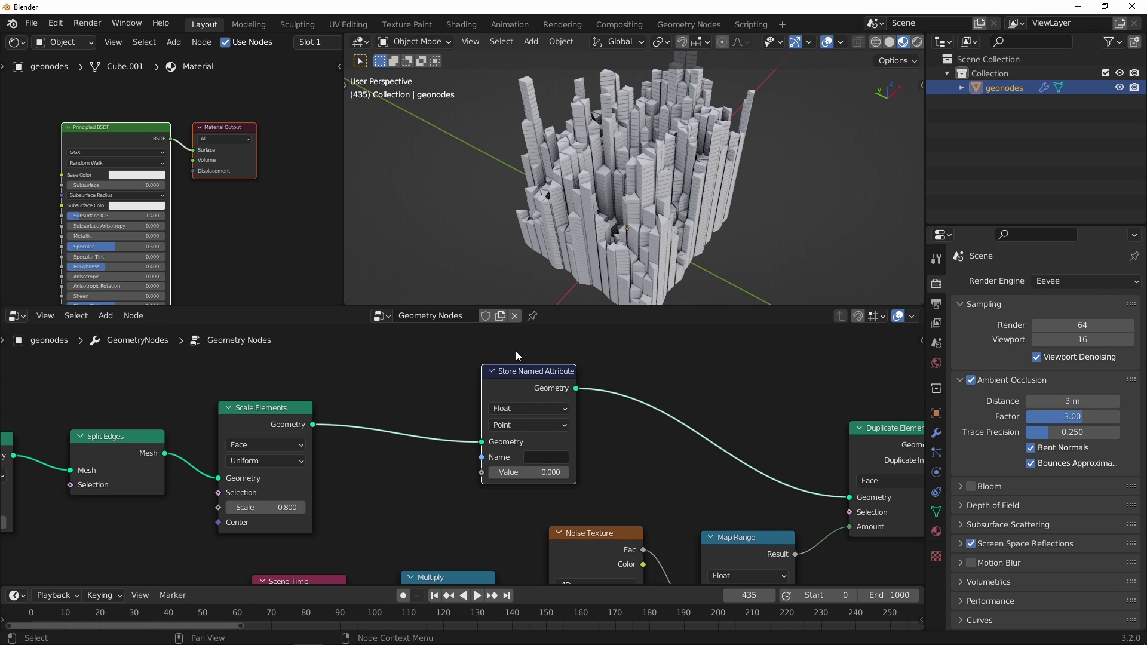
{"action": "left_click_drag", "start_coordinate": [577, 372], "coordinate": [603, 372]}
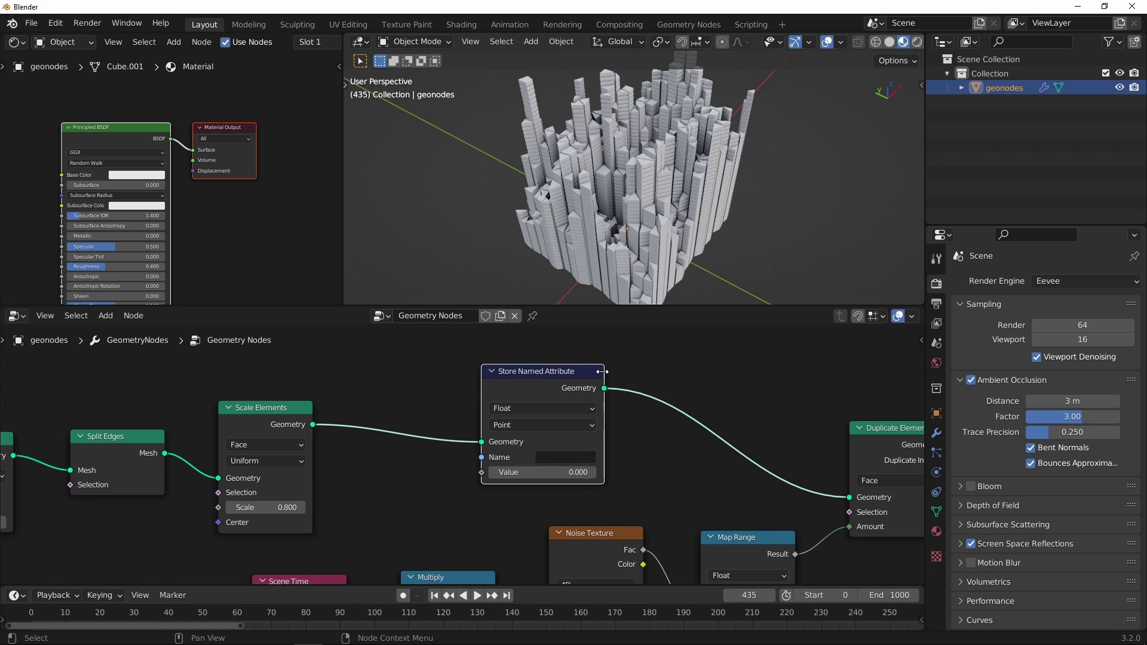
- Set the Store Named Attribute node's domain to Face
{"action": "scroll", "coordinate": [582, 407], "scroll_direction": "up", "scroll_amount": 3}
{"action": "left_click", "coordinate": [585, 412]}
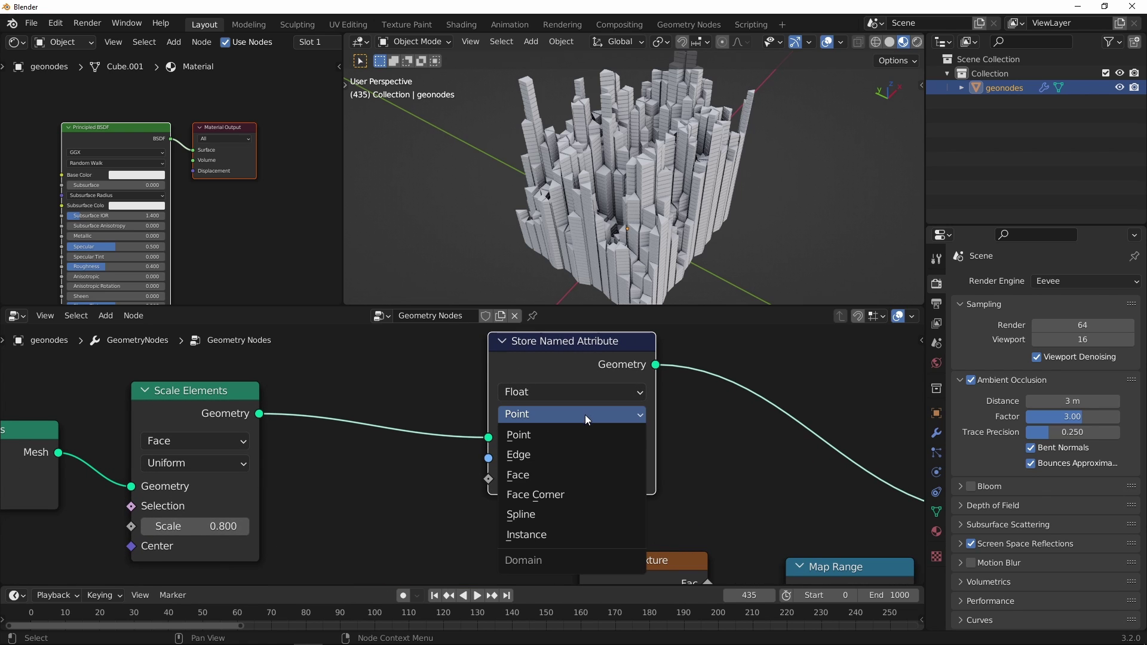
{"action": "left_click", "coordinate": [579, 473]}
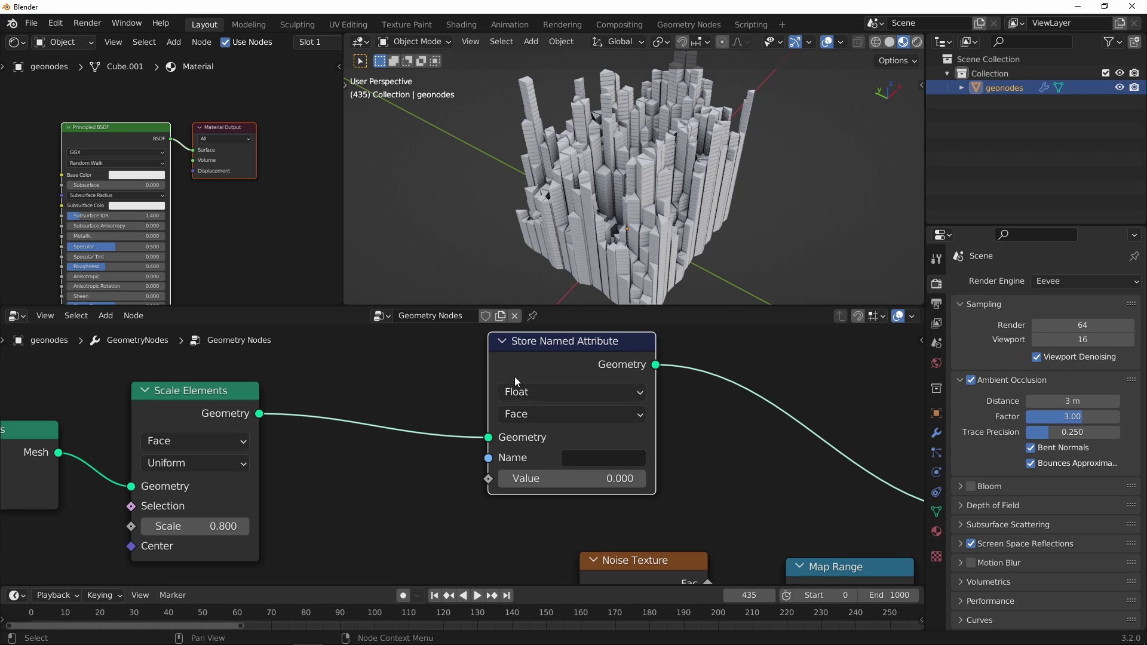
- Name the stored attribute color on the Store Named Attribute node
{"action": "left_click", "coordinate": [592, 459]}
{"action": "type", "text": "c"}
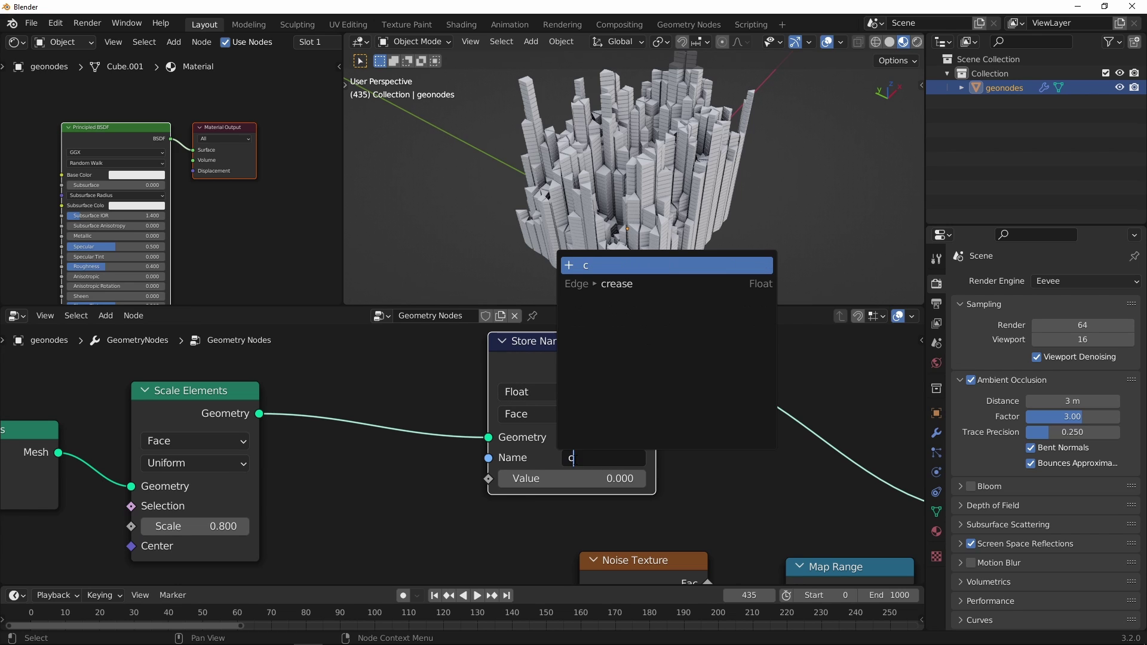
{"action": "type", "text": "olor"}
{"action": "key", "text": "Return"}
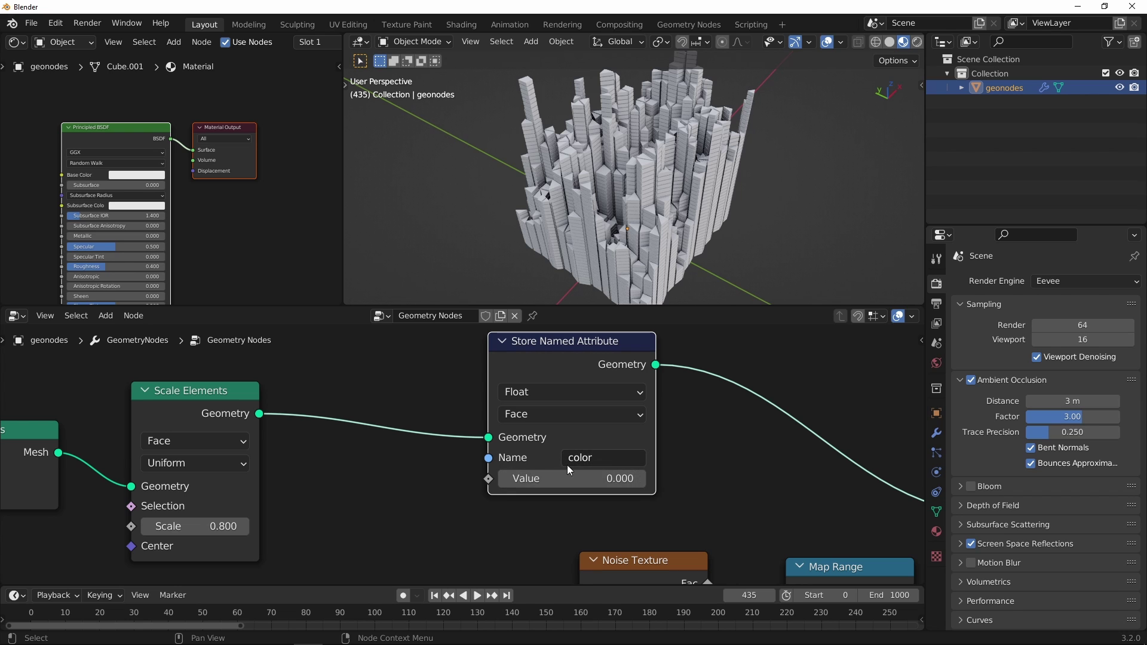
{"action": "middle_click_drag", "start_coordinate": [641, 443], "coordinate": [643, 468], "text": "ctrl"}
- Add an Attribute node before the Principled BSDF in the material's shader nodes
{"action": "middle_click_drag", "start_coordinate": [140, 187], "coordinate": [235, 193]}
{"action": "middle_click_drag", "start_coordinate": [231, 183], "coordinate": [261, 189]}
{"action": "middle_click_drag", "start_coordinate": [240, 194], "coordinate": [225, 166], "text": "ctrl"}
{"action": "scroll", "coordinate": [142, 171], "scroll_direction": "left", "scroll_amount": 2, "text": "ctrl"}
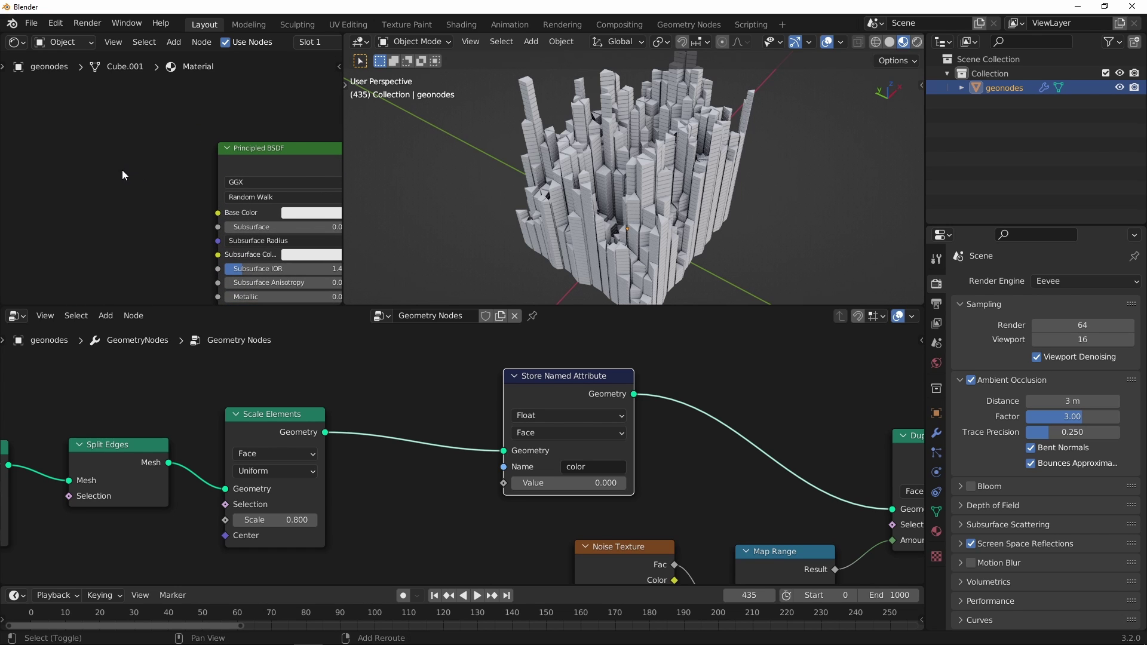
{"action": "key", "text": "shift+a"}
{"action": "mouse_move", "coordinate": [105, 191]}
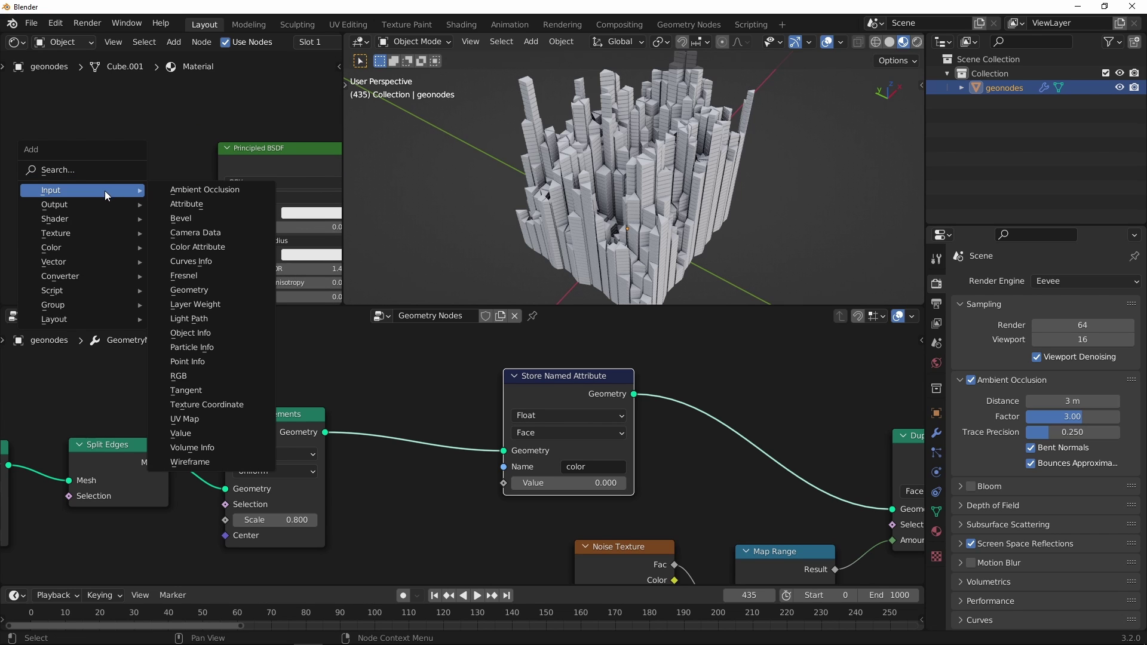
{"action": "left_click", "coordinate": [188, 203]}
{"action": "left_click", "coordinate": [65, 164]}
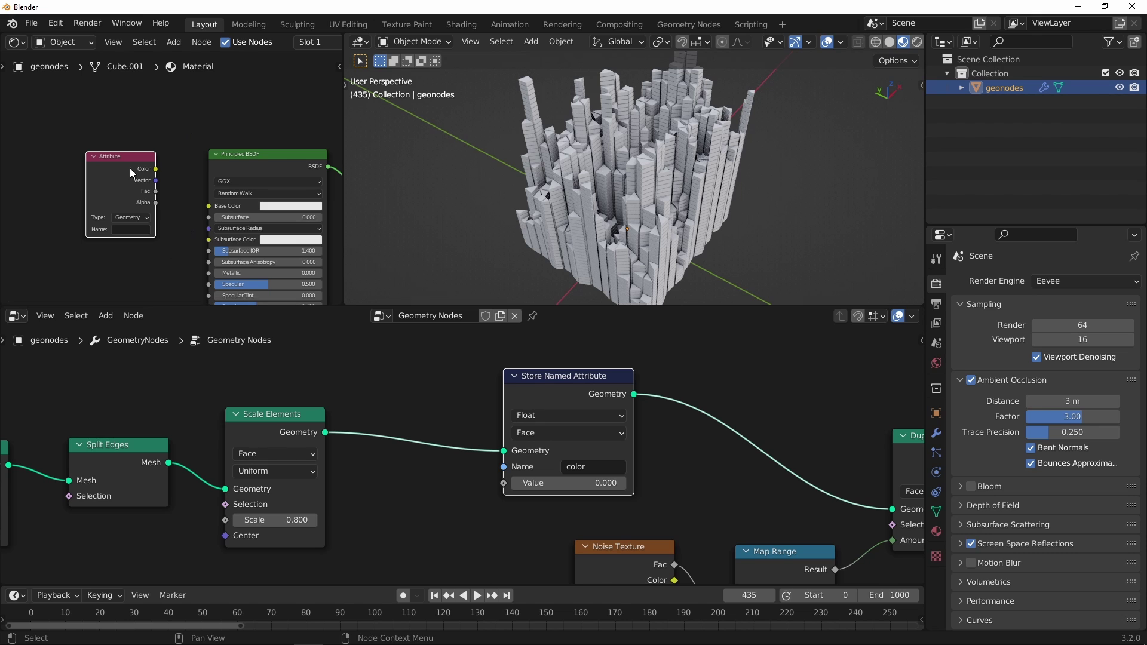
{"action": "scroll", "coordinate": [127, 162], "scroll_direction": "up", "scroll_amount": 3}
- Connect the Attribute node's Fac output to the Principled BSDF's Base Color and enter color as the attribute name
{"action": "left_click_drag", "start_coordinate": [126, 187], "coordinate": [203, 216]}
{"action": "scroll", "coordinate": [138, 216], "scroll_direction": "up", "scroll_amount": 2}
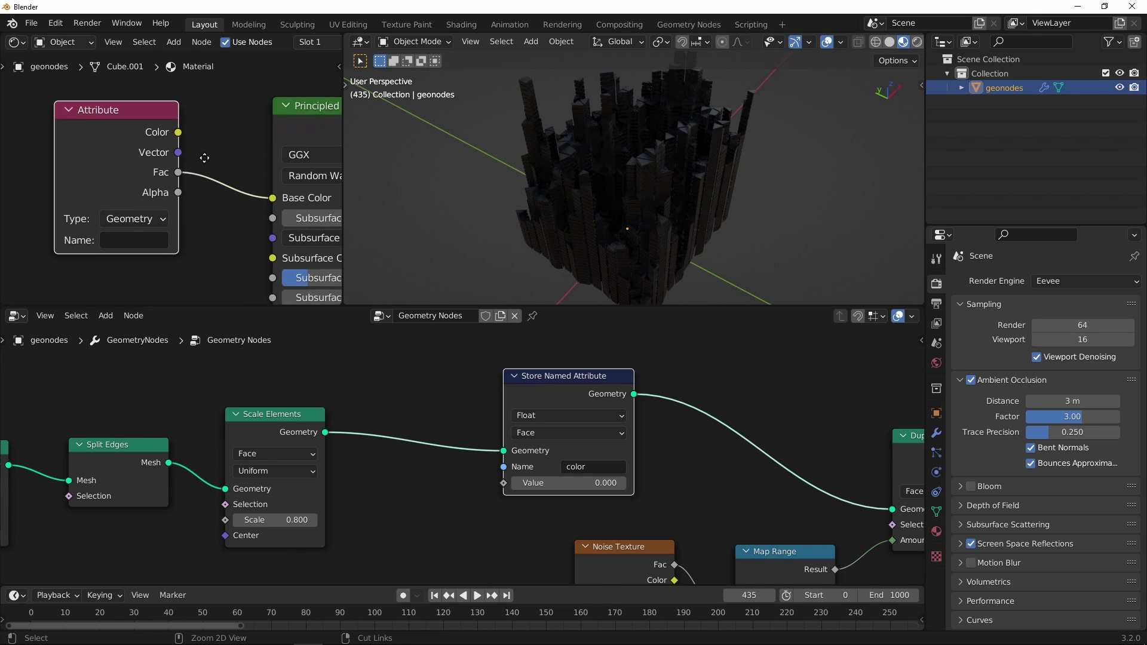
{"action": "left_click", "coordinate": [123, 246]}
{"action": "type", "text": "color"}
{"action": "key", "text": "Return"}
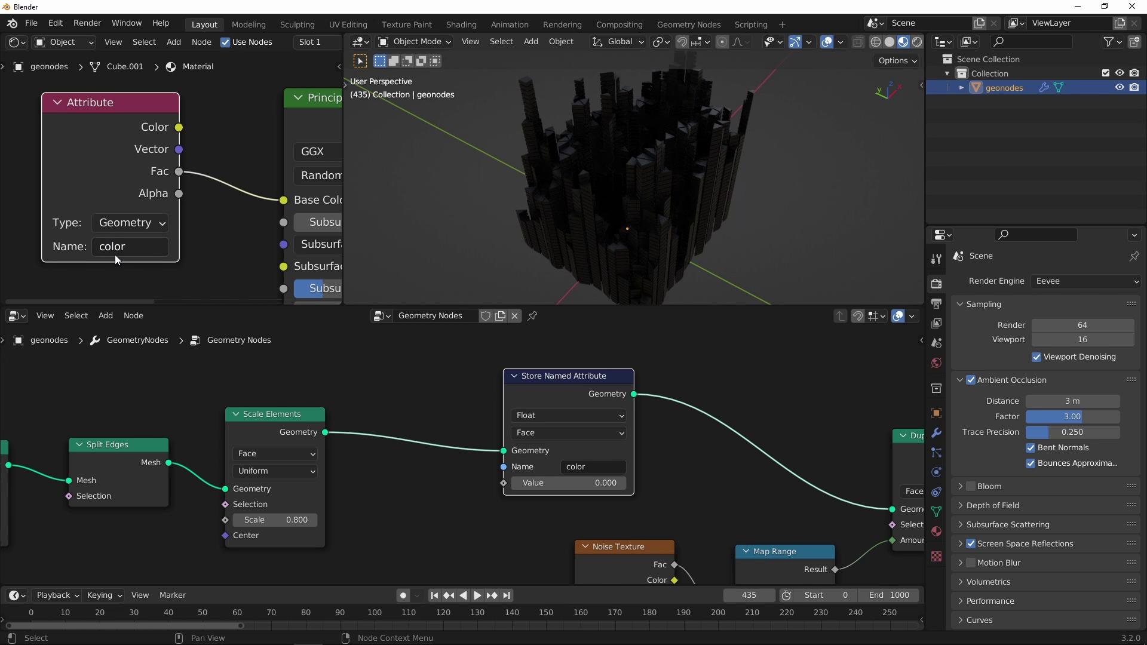
- Try a Value of 1 on the Store Named Attribute node and reset it to 0
{"action": "left_click_drag", "start_coordinate": [599, 483], "coordinate": [613, 483]}
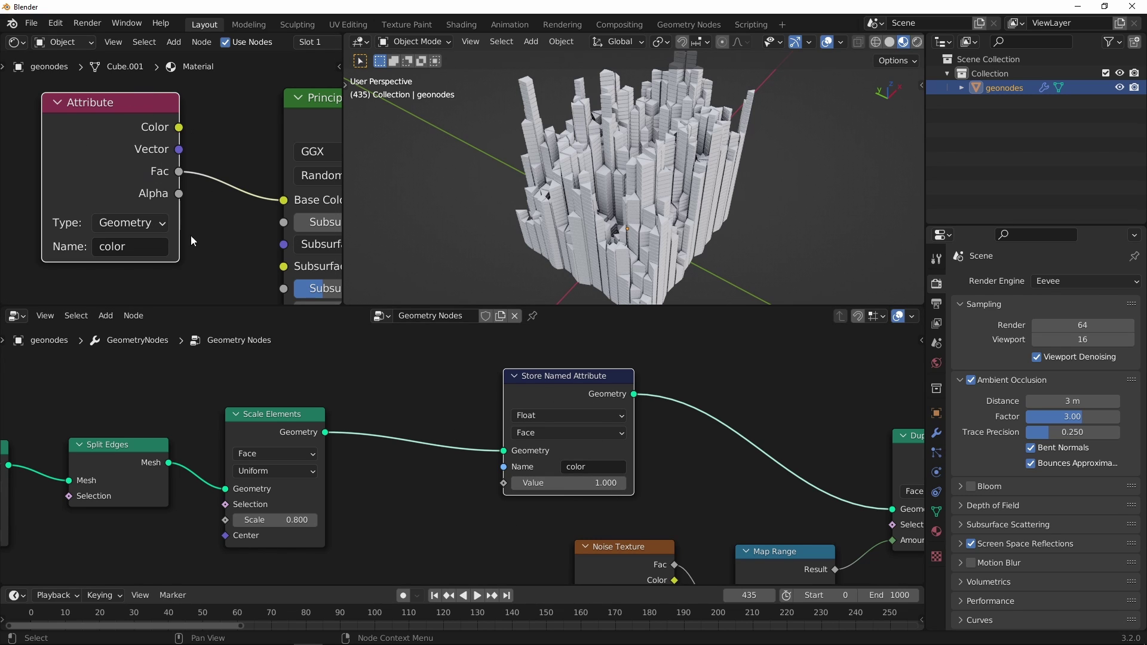
{"action": "left_click", "coordinate": [582, 483]}
{"action": "type", "text": "0"}
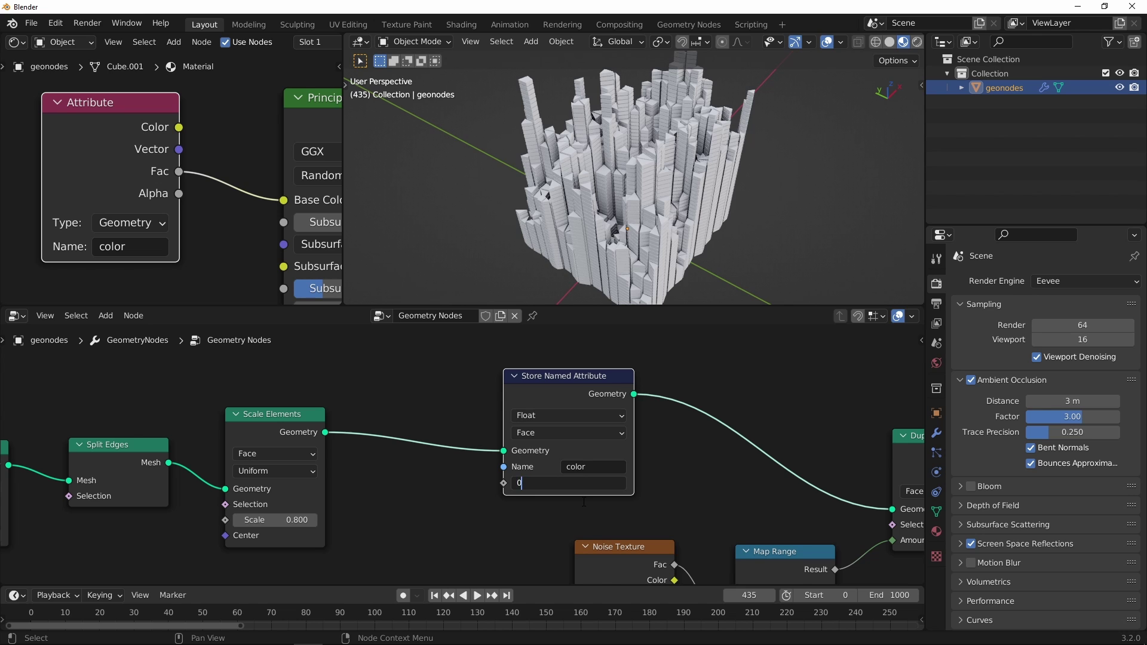
{"action": "key", "text": "Return"}
- Move the Grid through Scale Elements nodes and Scene Time away from Store Named Attribute to make room
{"action": "scroll", "coordinate": [508, 476], "scroll_direction": "down", "scroll_amount": 2}
{"action": "scroll", "coordinate": [457, 445], "scroll_direction": "down", "scroll_amount": 5}
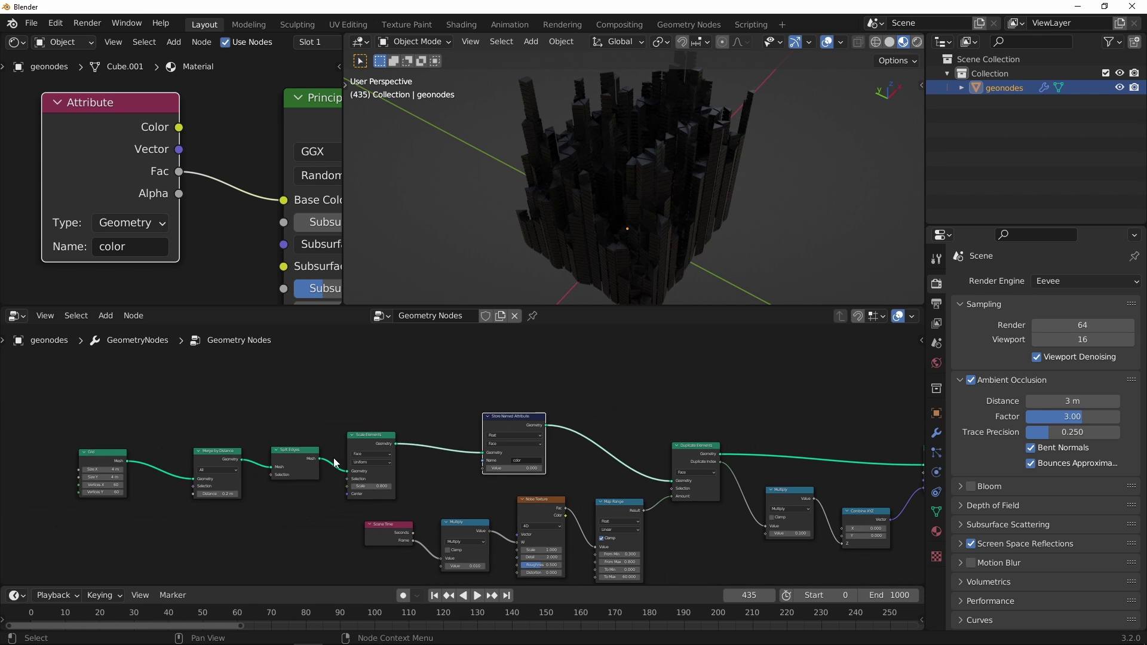
{"action": "left_click_drag", "start_coordinate": [77, 404], "coordinate": [363, 524]}
{"action": "left_click_drag", "start_coordinate": [362, 444], "coordinate": [282, 407]}
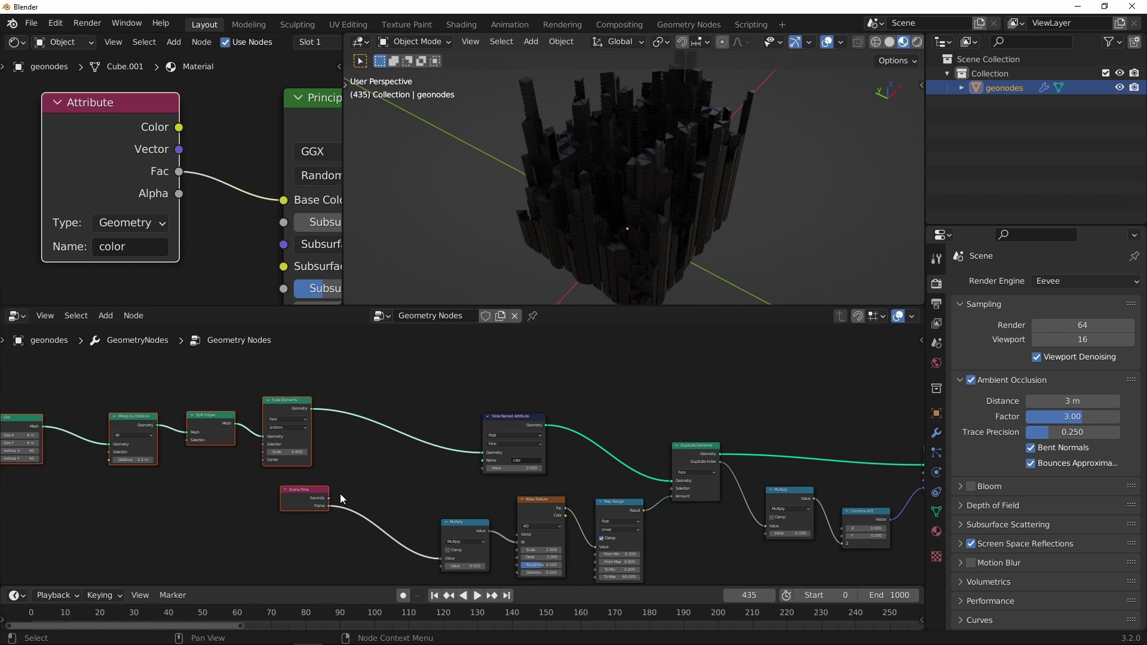
{"action": "scroll", "coordinate": [420, 442], "scroll_direction": "up", "scroll_amount": 3}
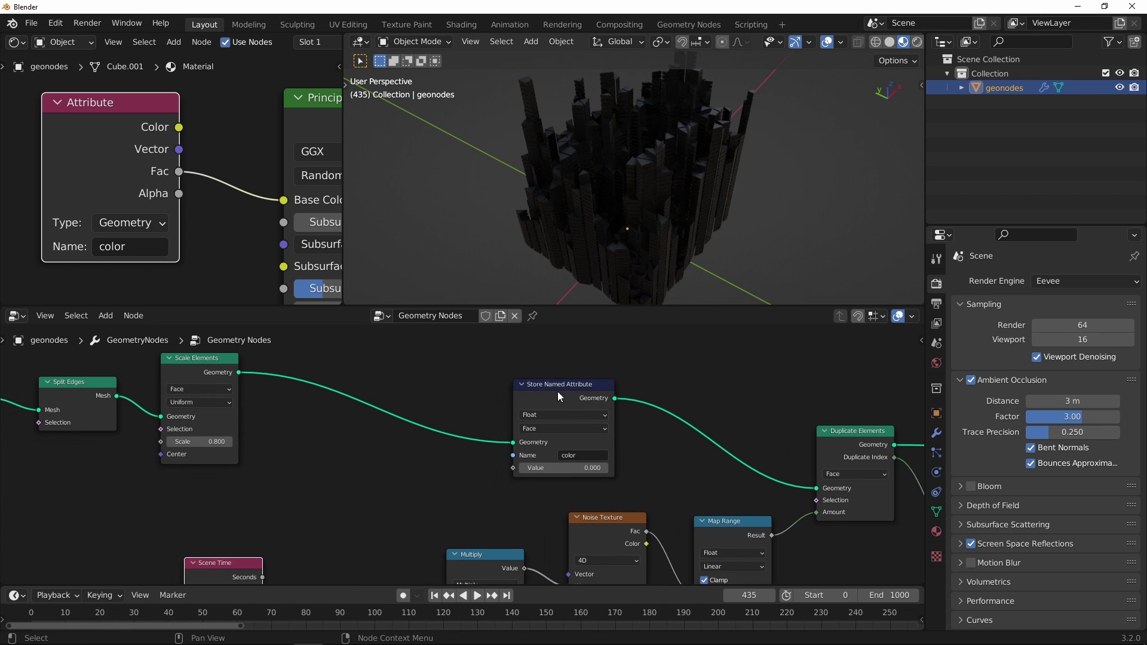
{"action": "scroll", "coordinate": [549, 395], "scroll_direction": "up", "scroll_amount": 3}
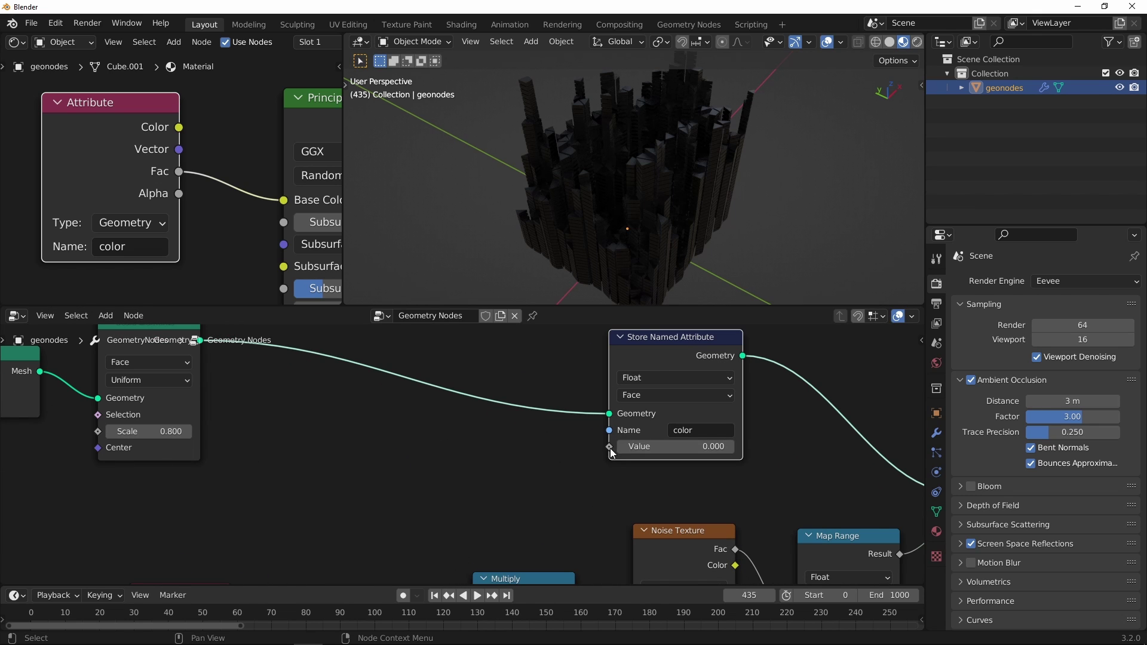
- Add a Voronoi Texture node and connect its Distance output to the Store Named Attribute node's Value
{"action": "left_click", "coordinate": [435, 466]}
{"action": "key", "text": "shift+a"}
{"action": "mouse_move", "coordinate": [396, 544]}
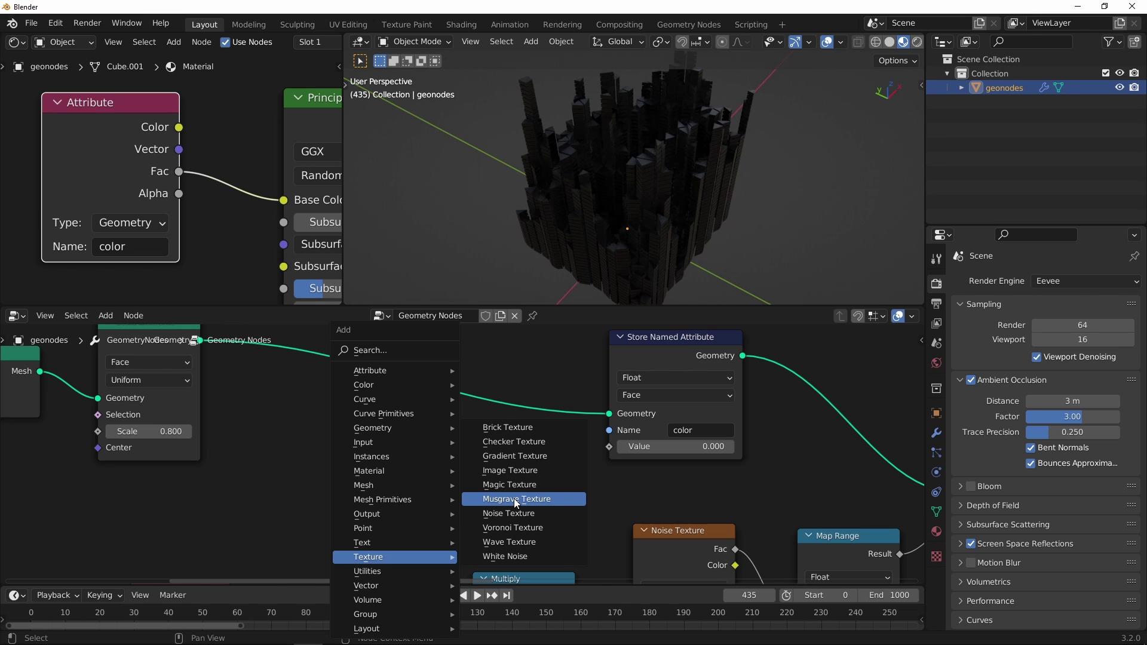
{"action": "left_click", "coordinate": [510, 528]}
{"action": "left_click", "coordinate": [357, 431]}
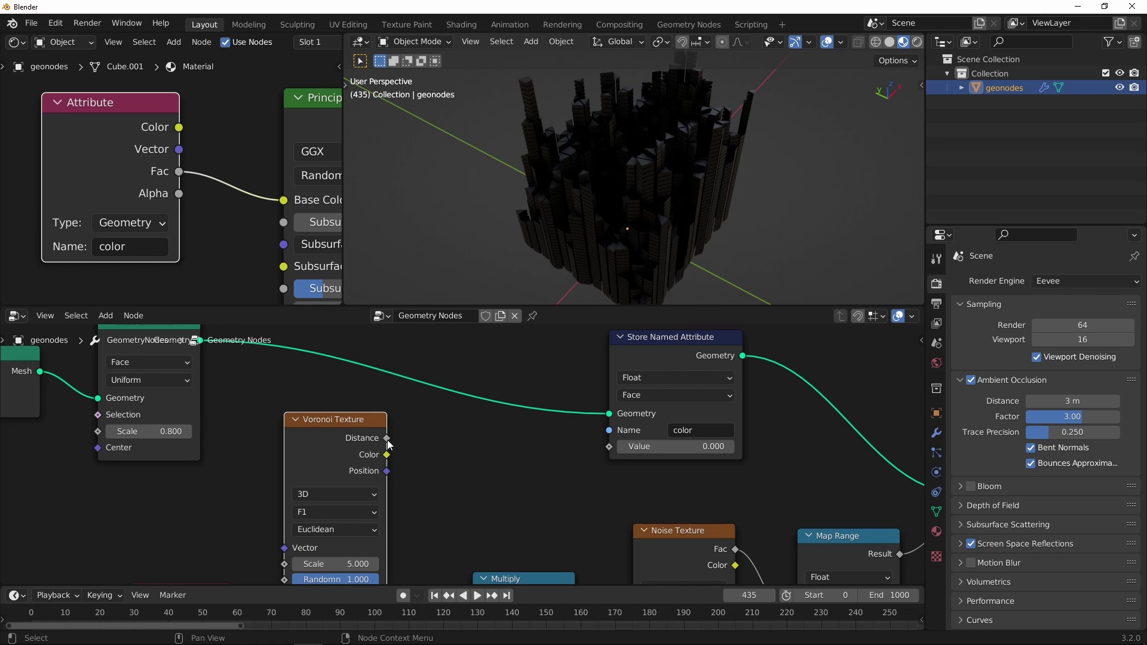
{"action": "left_click_drag", "start_coordinate": [387, 439], "coordinate": [600, 453]}
- Set the Voronoi Texture's Scale to 2 and look at the shaded towers from above
{"action": "middle_click_drag", "start_coordinate": [428, 524], "coordinate": [467, 484]}
{"action": "left_click", "coordinate": [385, 532]}
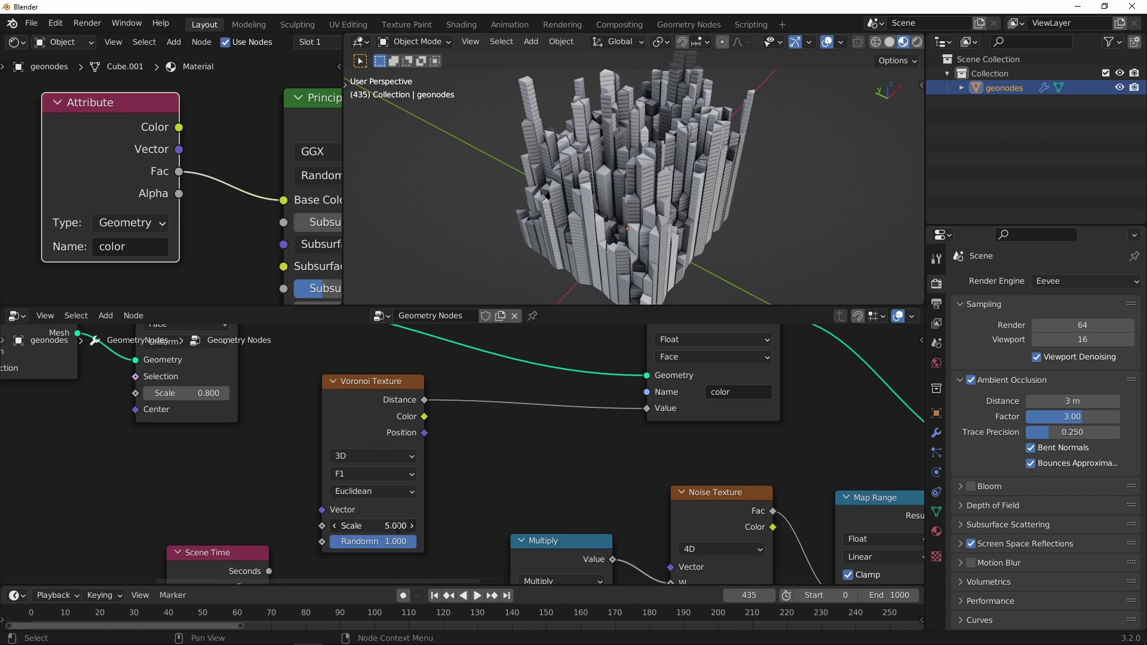
{"action": "type", "text": "2"}
{"action": "key", "text": "Return"}
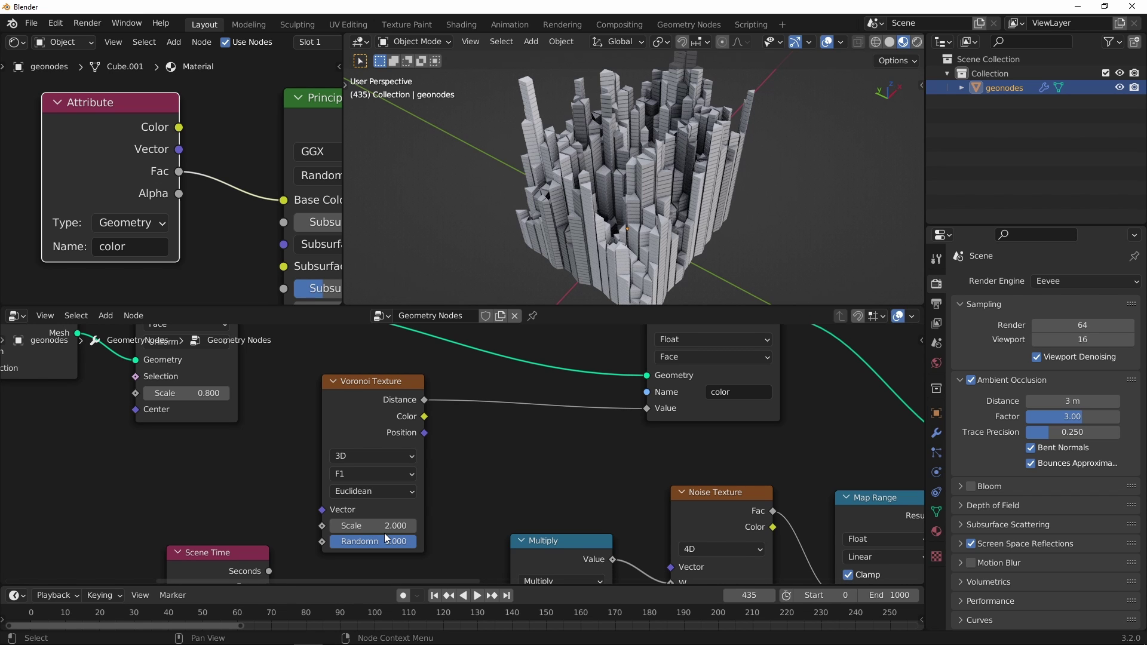
{"action": "middle_click_drag", "start_coordinate": [645, 227], "coordinate": [666, 239]}
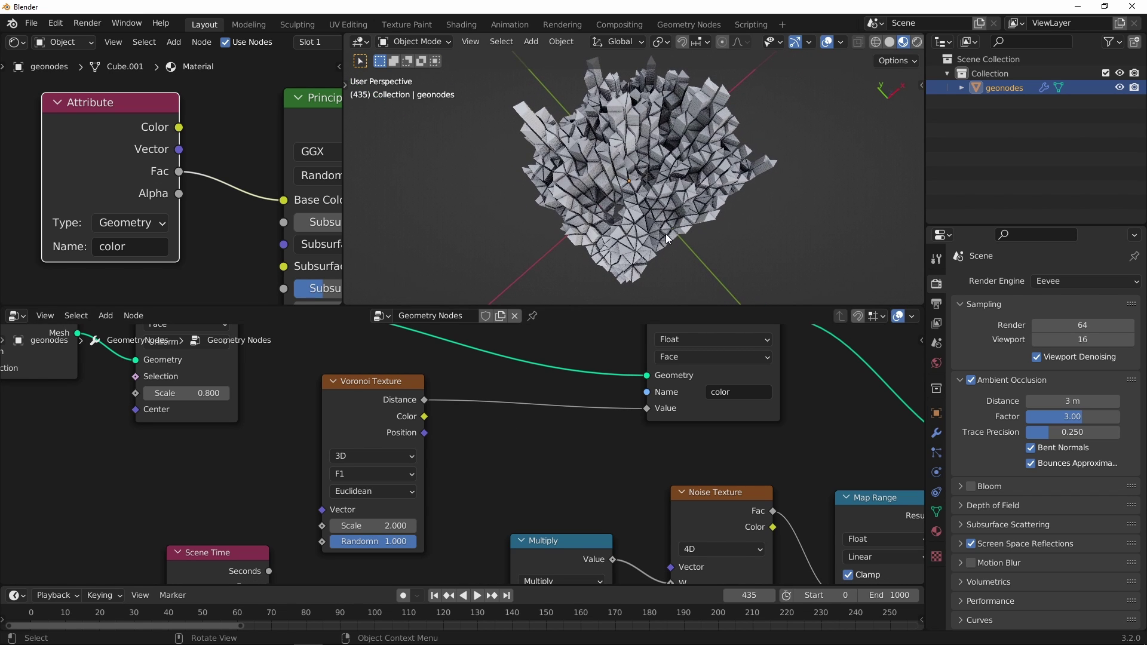
- Examine the Noise Texture and Map Range settings that feed the Duplicate Elements node's Amount
{"action": "scroll", "coordinate": [463, 492], "scroll_direction": "down", "scroll_amount": 2}
{"action": "middle_click_drag", "start_coordinate": [463, 492], "coordinate": [484, 466]}
{"action": "scroll", "coordinate": [515, 458], "scroll_direction": "down", "scroll_amount": 1}
{"action": "middle_click_drag", "start_coordinate": [584, 452], "coordinate": [412, 399]}
{"action": "scroll", "coordinate": [478, 391], "scroll_direction": "up", "scroll_amount": 2}
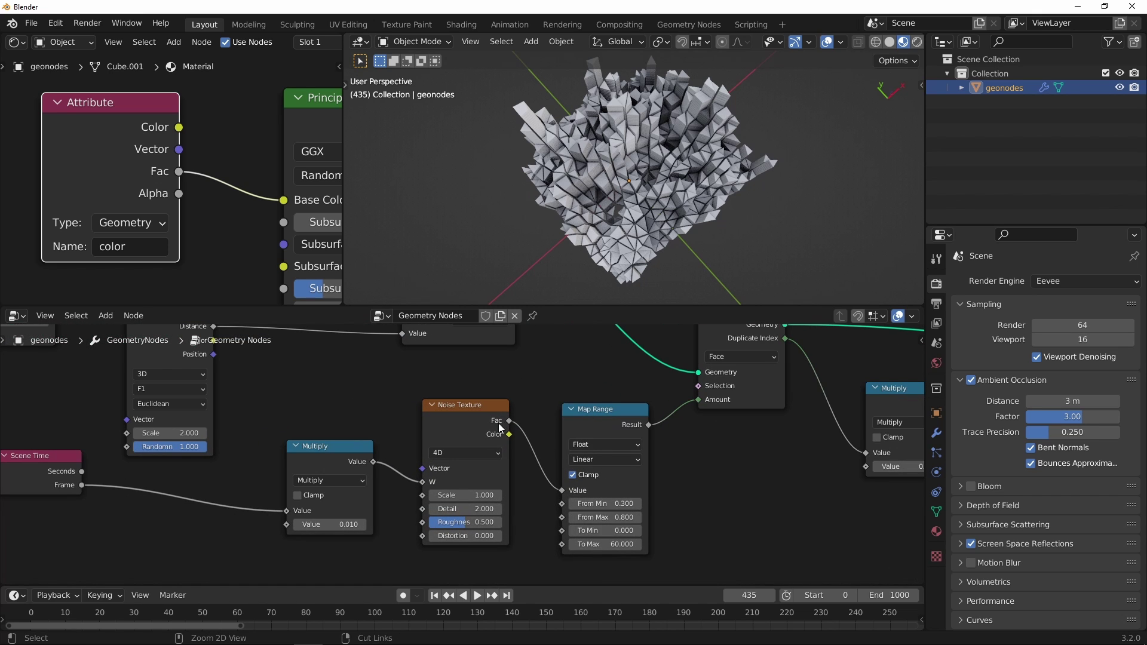
{"action": "scroll", "coordinate": [448, 442], "scroll_direction": "down", "scroll_amount": 2}
{"action": "middle_click_drag", "start_coordinate": [448, 442], "coordinate": [543, 493]}
{"action": "scroll", "coordinate": [465, 457], "scroll_direction": "up", "scroll_amount": 1}
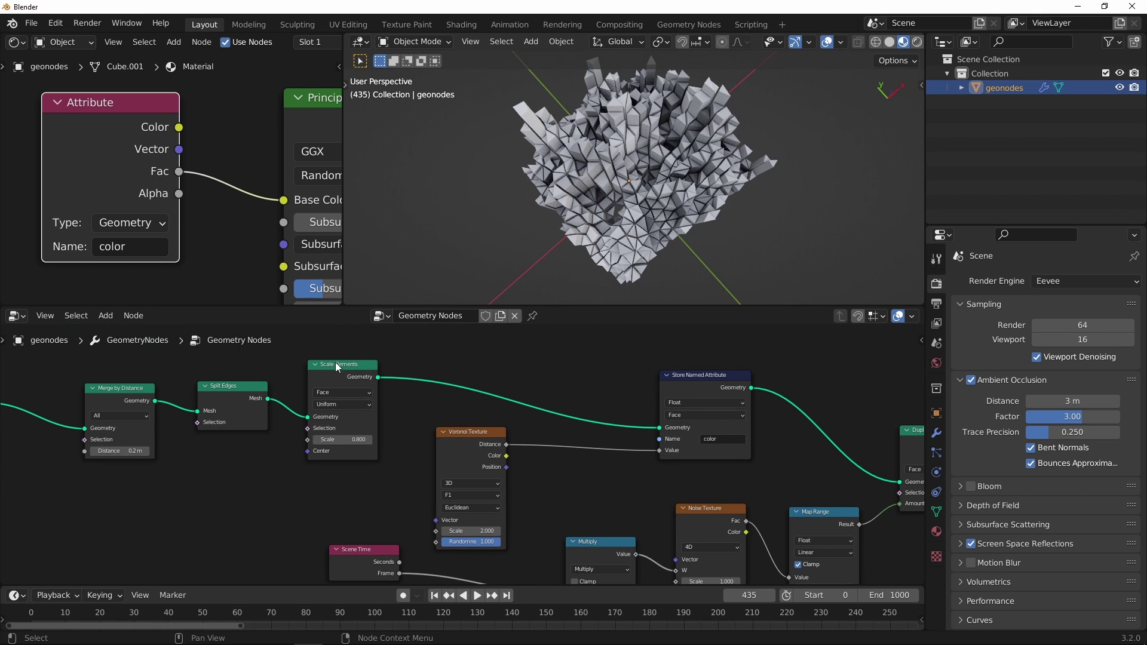
- Shift the Scale Elements, Merge by Distance, Split Edges and Voronoi Texture nodes to free space before Store Named Attribute
{"action": "left_click_drag", "start_coordinate": [335, 362], "coordinate": [313, 361]}
{"action": "left_click_drag", "start_coordinate": [128, 390], "coordinate": [89, 390]}
{"action": "left_click_drag", "start_coordinate": [233, 385], "coordinate": [185, 389]}
{"action": "middle_click_drag", "start_coordinate": [461, 398], "coordinate": [462, 380], "text": "ctrl"}
{"action": "left_click_drag", "start_coordinate": [470, 427], "coordinate": [410, 429]}
- Insert a Map Range node between the Voronoi Texture's Distance output and the Store Named Attribute node's Value
{"action": "left_click", "coordinate": [532, 485]}
{"action": "key", "text": "shift+a"}
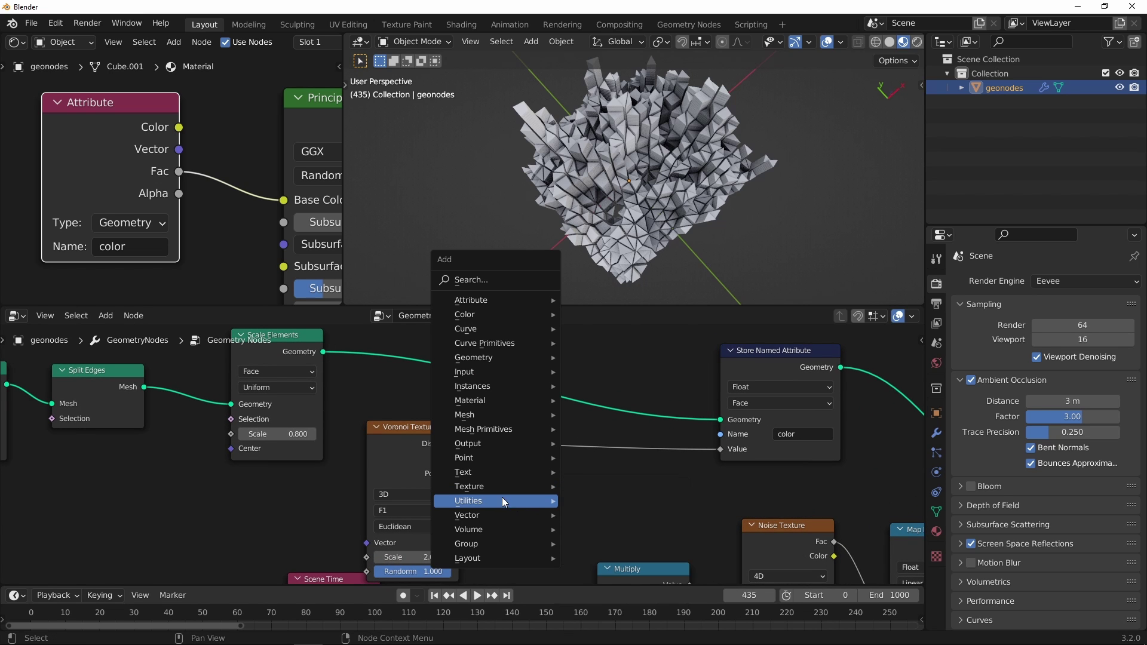
{"action": "mouse_move", "coordinate": [515, 499]}
{"action": "left_click", "coordinate": [625, 445]}
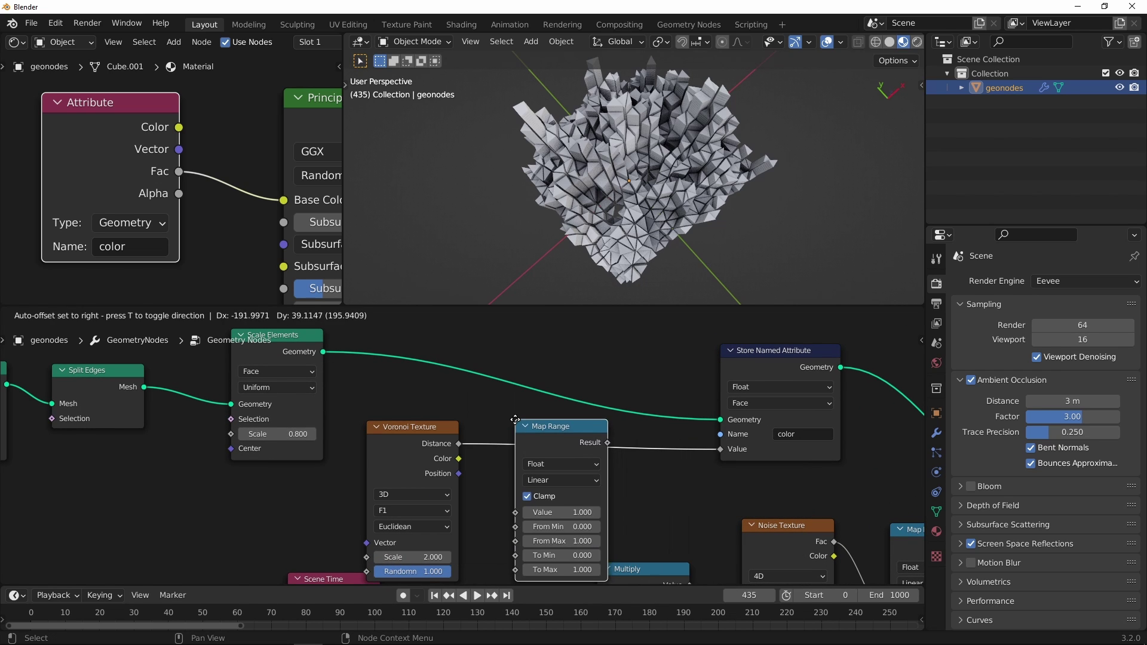
{"action": "left_click", "coordinate": [515, 419]}
- Set the new Map Range node's From Min to 0.3 and From Max to 0.8
{"action": "scroll", "coordinate": [546, 453], "scroll_direction": "up", "scroll_amount": 2}
{"action": "left_click", "coordinate": [565, 471]}
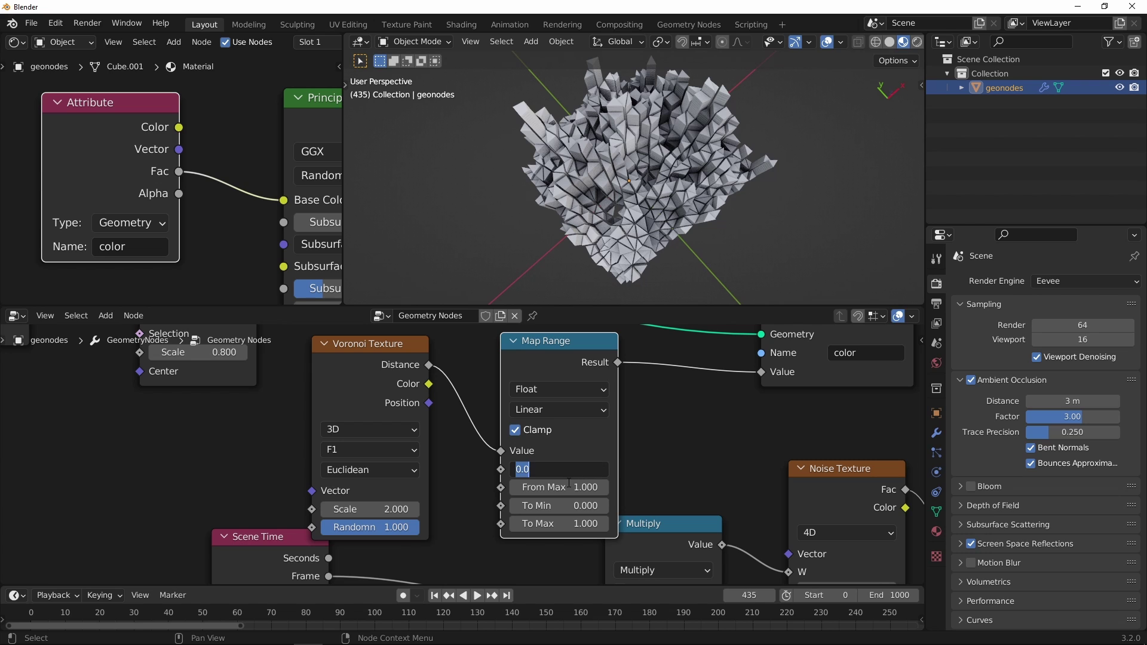
{"action": "type", "text": "0.3"}
{"action": "key", "text": "Return"}
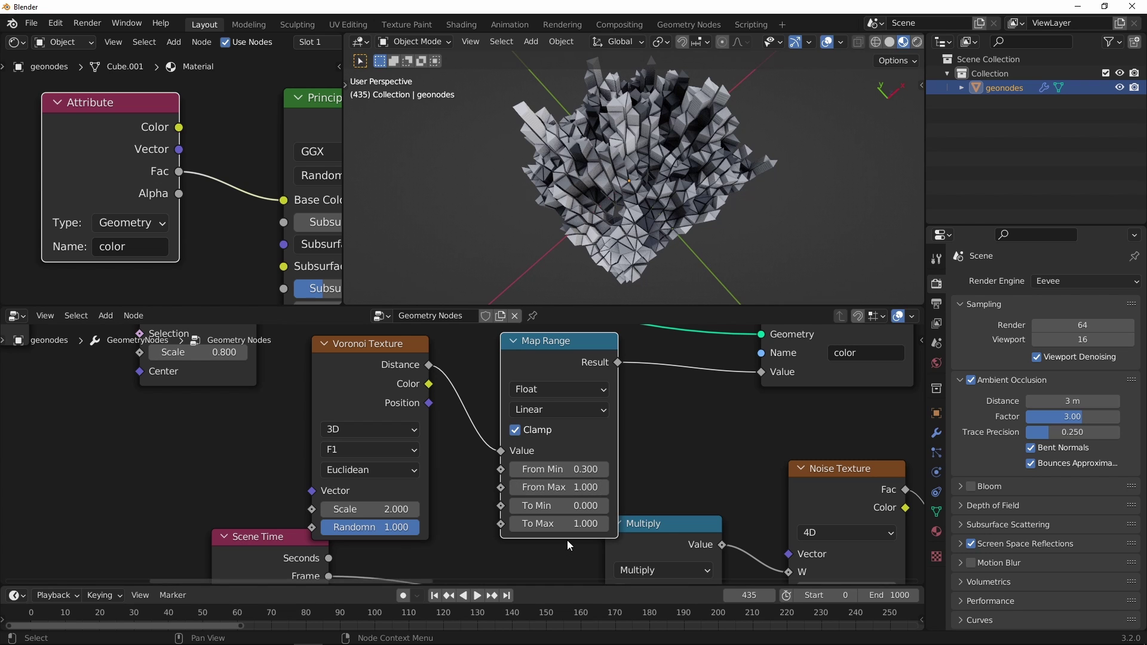
{"action": "left_click", "coordinate": [588, 487]}
{"action": "type", "text": "0.8"}
{"action": "key", "text": "Return"}
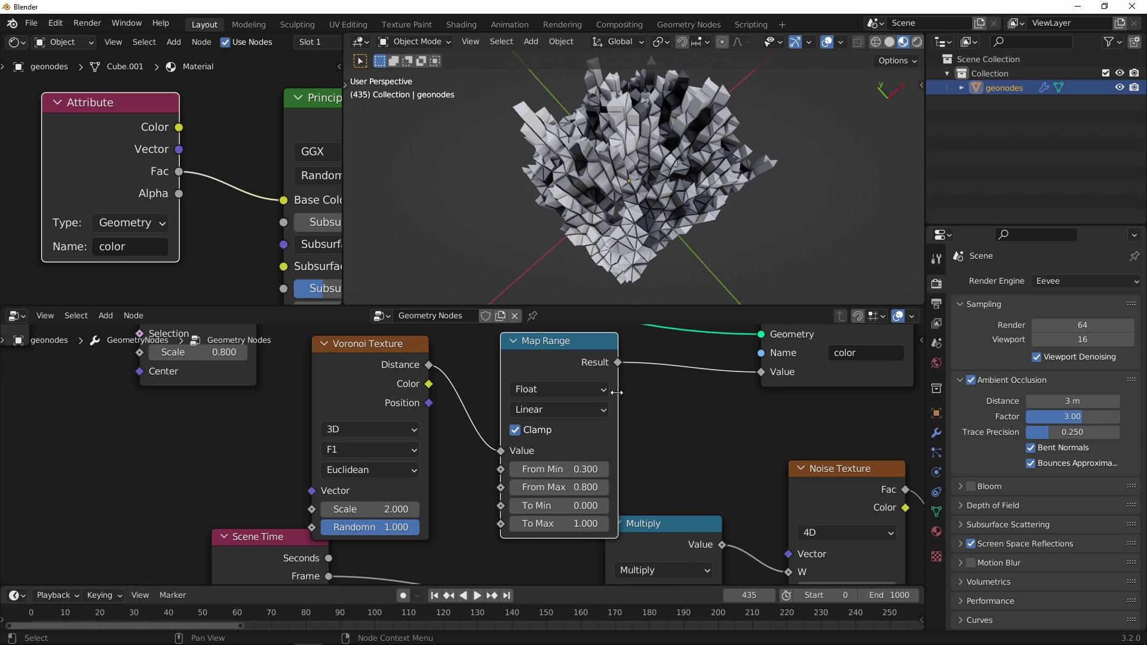
- Reduce the Voronoi Texture's Scale to 0.5 and check the towers from the side
{"action": "middle_click_drag", "start_coordinate": [621, 221], "coordinate": [673, 265]}
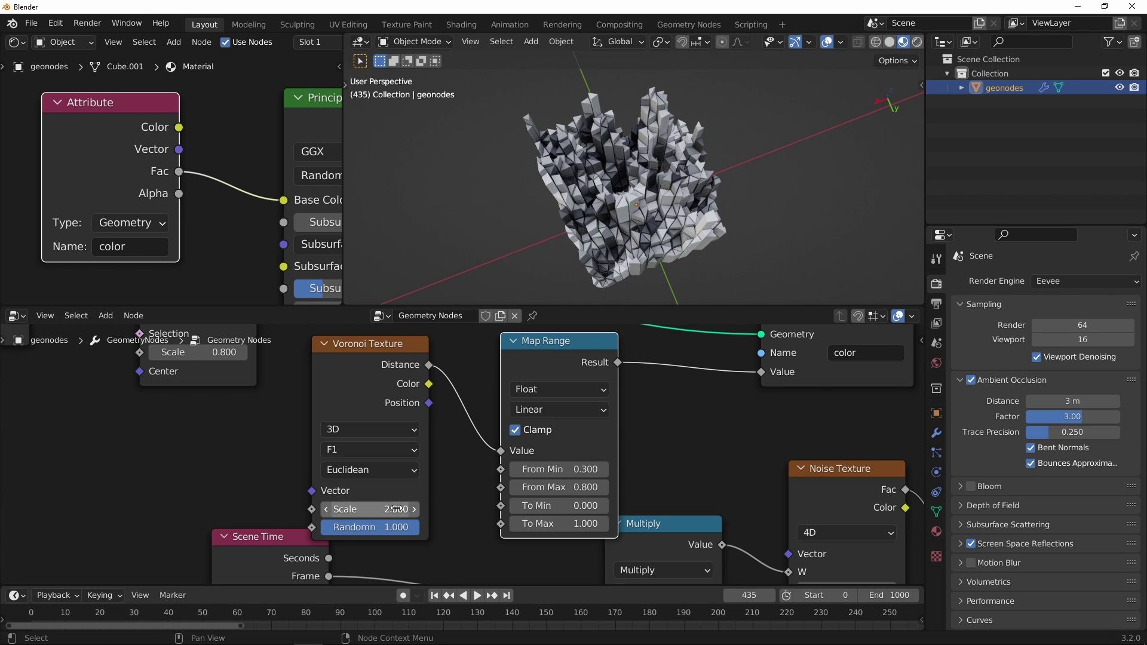
{"action": "mouse_move", "coordinate": [375, 509]}
{"action": "left_mouse_down"}
{"action": "mouse_move", "coordinate": [334, 509]}
{"action": "mouse_move", "coordinate": [381, 508]}
{"action": "left_mouse_up"}
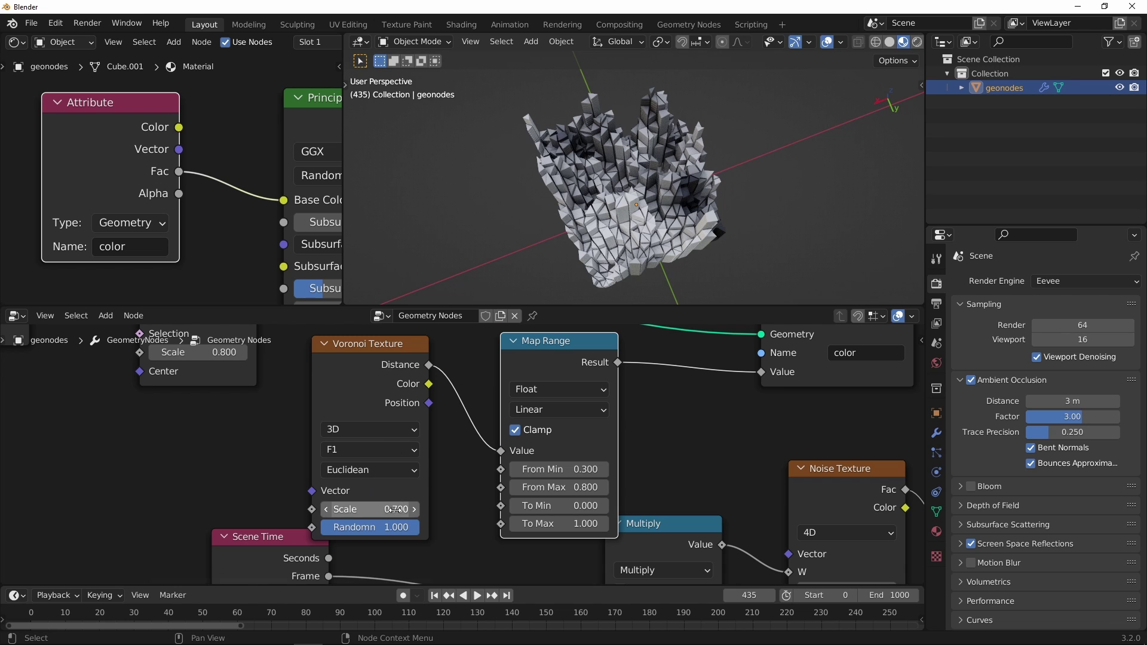
{"action": "left_click", "coordinate": [395, 508]}
{"action": "type", "text": ".0.5"}
{"action": "key", "text": "Return"}
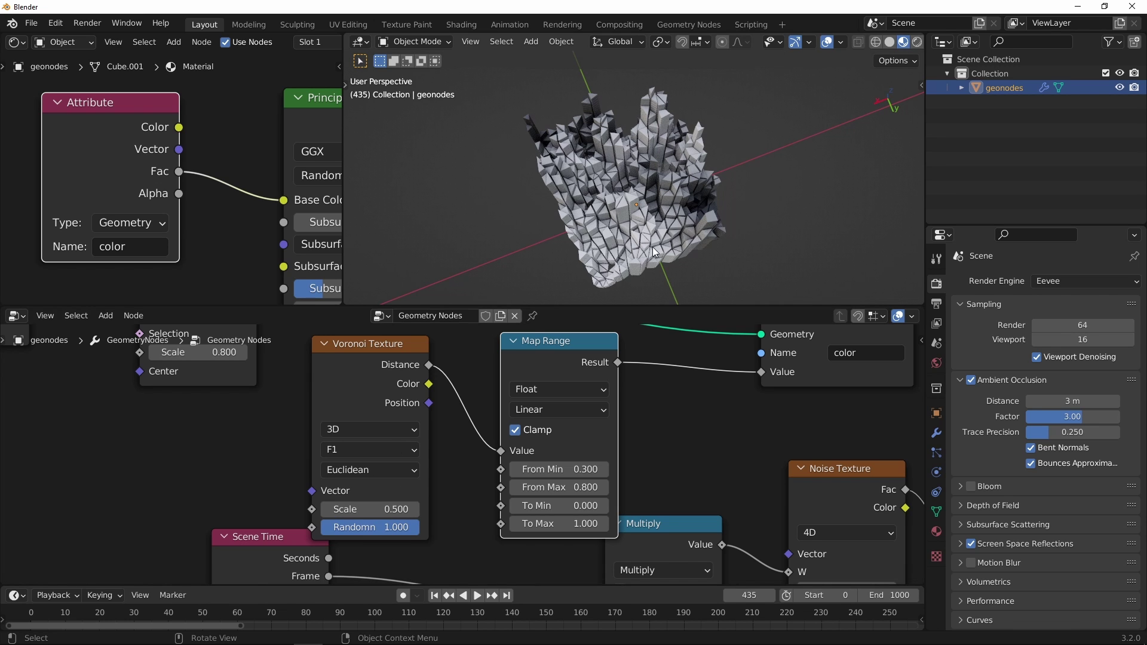
{"action": "middle_click_drag", "start_coordinate": [652, 246], "coordinate": [636, 100]}
{"action": "scroll", "coordinate": [627, 143], "scroll_direction": "down", "scroll_amount": 4}
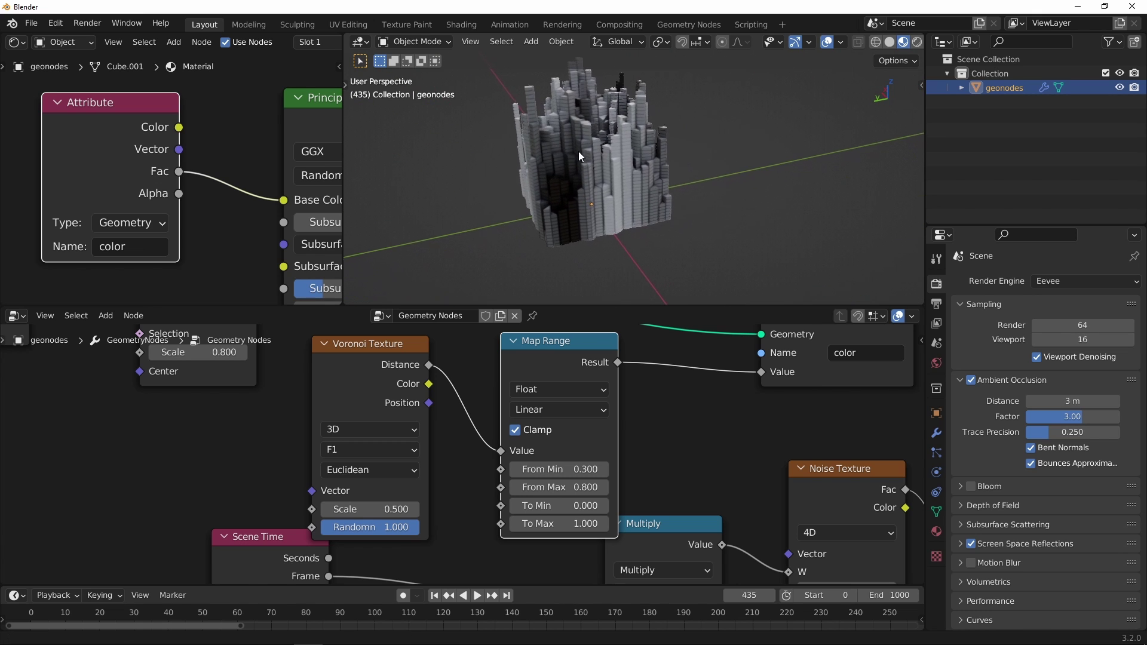
- Mute the Duplicate Elements, its following Multiply, Combine XYZ, Set Position and Extrude Mesh nodes together
{"action": "scroll", "coordinate": [559, 493], "scroll_direction": "down", "scroll_amount": 5}
{"action": "middle_click_drag", "start_coordinate": [614, 448], "coordinate": [497, 494]}
{"action": "middle_click_drag", "start_coordinate": [629, 466], "coordinate": [525, 455]}
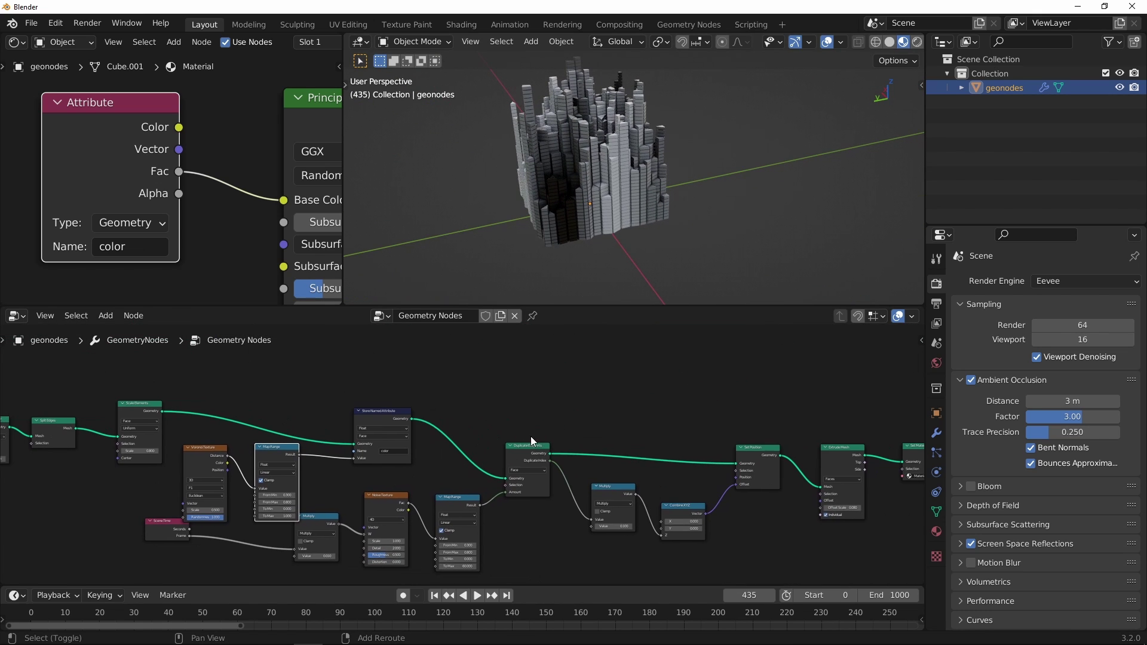
{"action": "middle_click_drag", "start_coordinate": [571, 197], "coordinate": [586, 186], "text": "ctrl"}
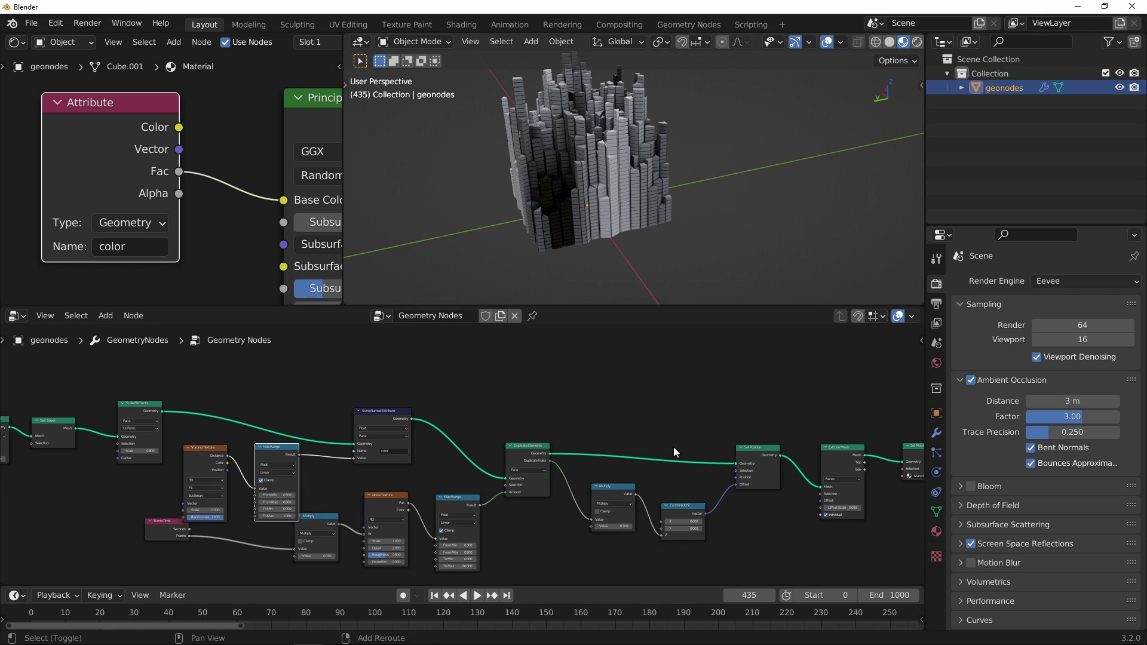
{"action": "middle_click_drag", "start_coordinate": [672, 446], "coordinate": [502, 404]}
{"action": "scroll", "coordinate": [477, 430], "scroll_direction": "down", "scroll_amount": 1}
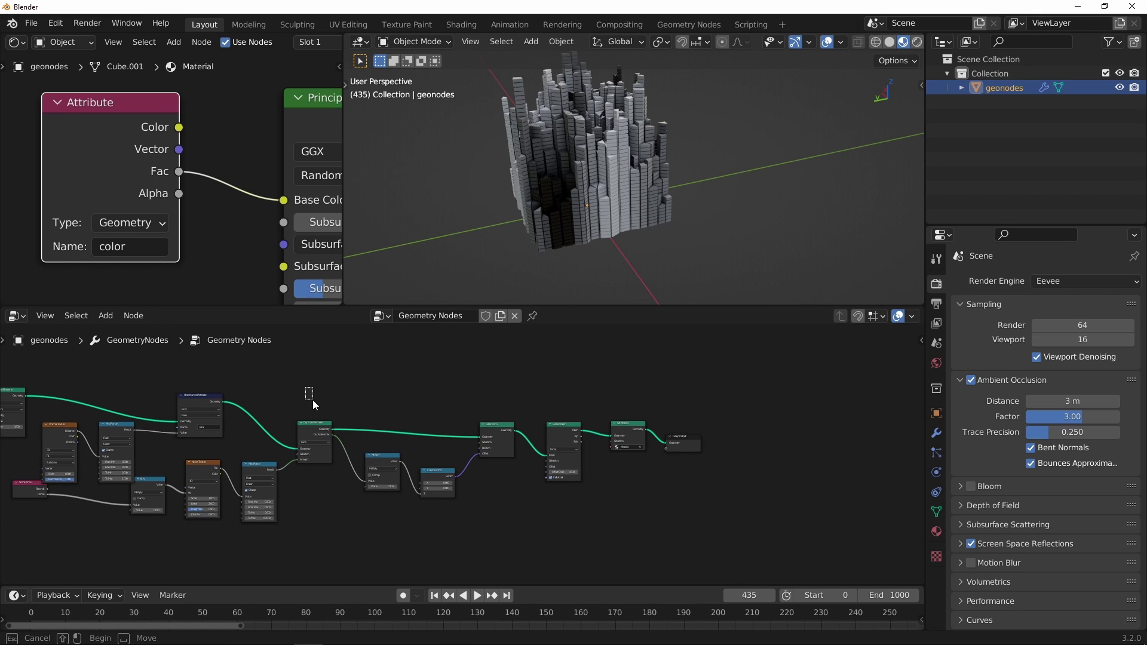
{"action": "left_click_drag", "start_coordinate": [300, 372], "coordinate": [562, 539]}
{"action": "scroll", "coordinate": [495, 434], "scroll_direction": "up", "scroll_amount": 2}
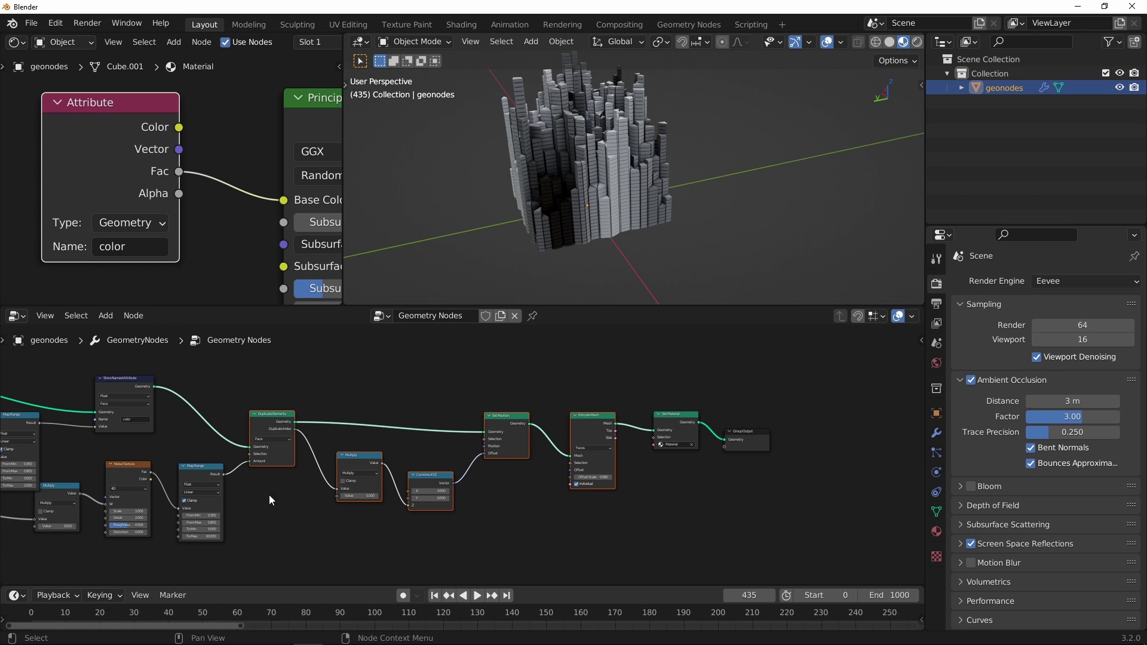
{"action": "scroll", "coordinate": [564, 422], "scroll_direction": "up", "scroll_amount": 1}
{"action": "key", "text": "m"}
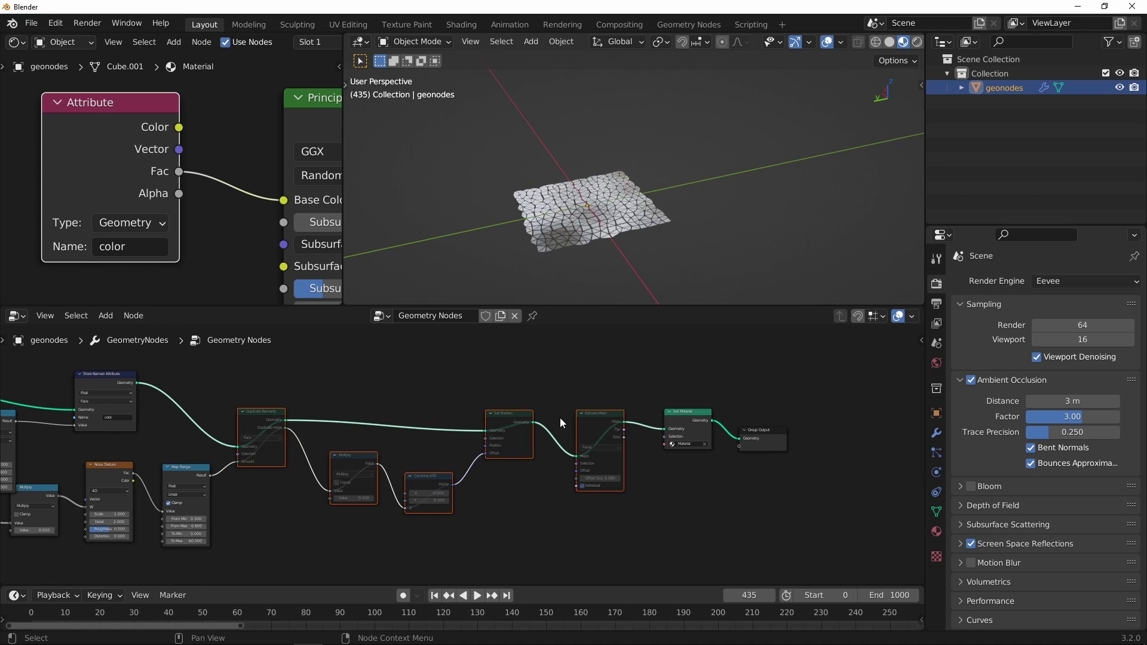
- Examine the attribute-driven shading on the faces of the flat triangular mesh up close
{"action": "mouse_move", "coordinate": [597, 200]}
{"action": "middle_mouse_down"}
{"action": "mouse_move", "coordinate": [605, 195]}
{"action": "mouse_move", "coordinate": [589, 199]}
{"action": "middle_mouse_up"}
{"action": "scroll", "coordinate": [589, 197], "scroll_direction": "up", "scroll_amount": 7}
{"action": "mouse_move", "coordinate": [531, 263]}
{"action": "middle_mouse_down"}
{"action": "mouse_move", "coordinate": [508, 258]}
{"action": "mouse_move", "coordinate": [540, 249]}
{"action": "middle_mouse_up"}
{"action": "middle_click_drag", "start_coordinate": [633, 140], "coordinate": [614, 199], "text": "ctrl"}
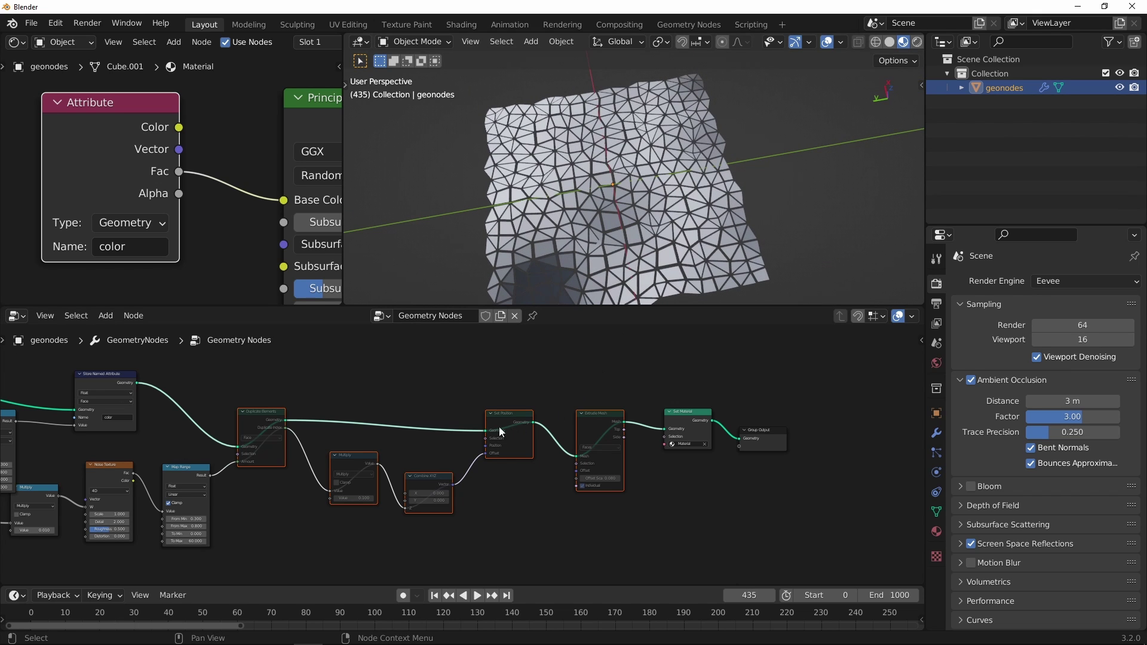
- Unmute the Duplicate Elements, Multiply, Combine XYZ, Set Position and Extrude Mesh nodes together and check the full towers
{"action": "left_click_drag", "start_coordinate": [254, 383], "coordinate": [593, 553]}
{"action": "key", "text": "m"}
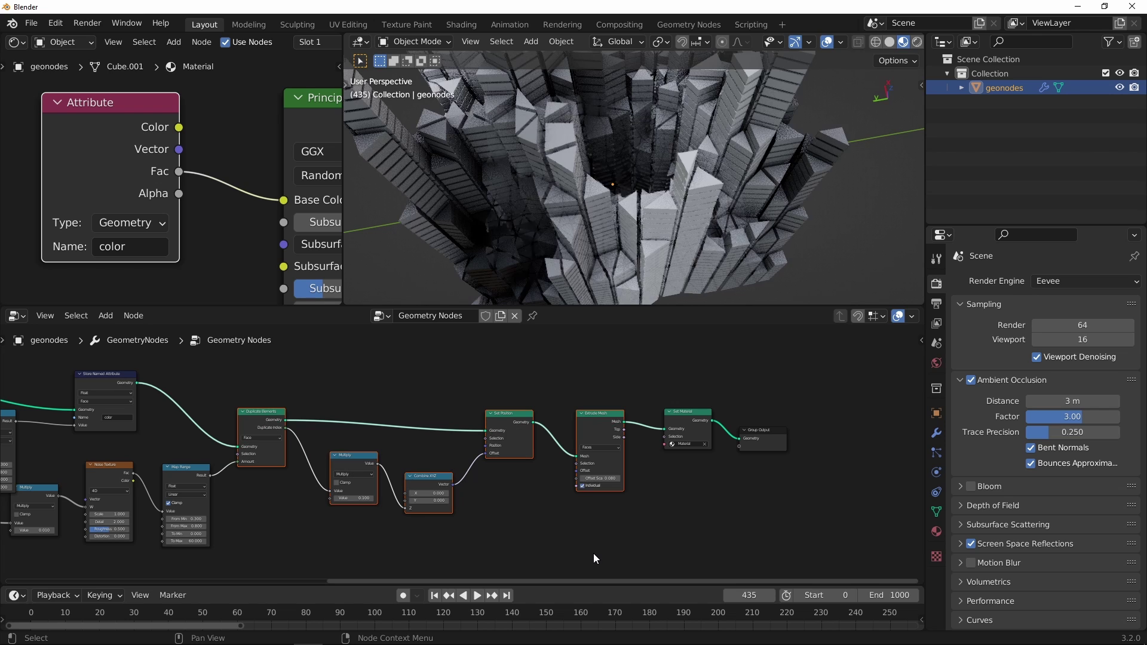
{"action": "middle_click_drag", "start_coordinate": [640, 151], "coordinate": [601, 270], "text": "ctrl"}
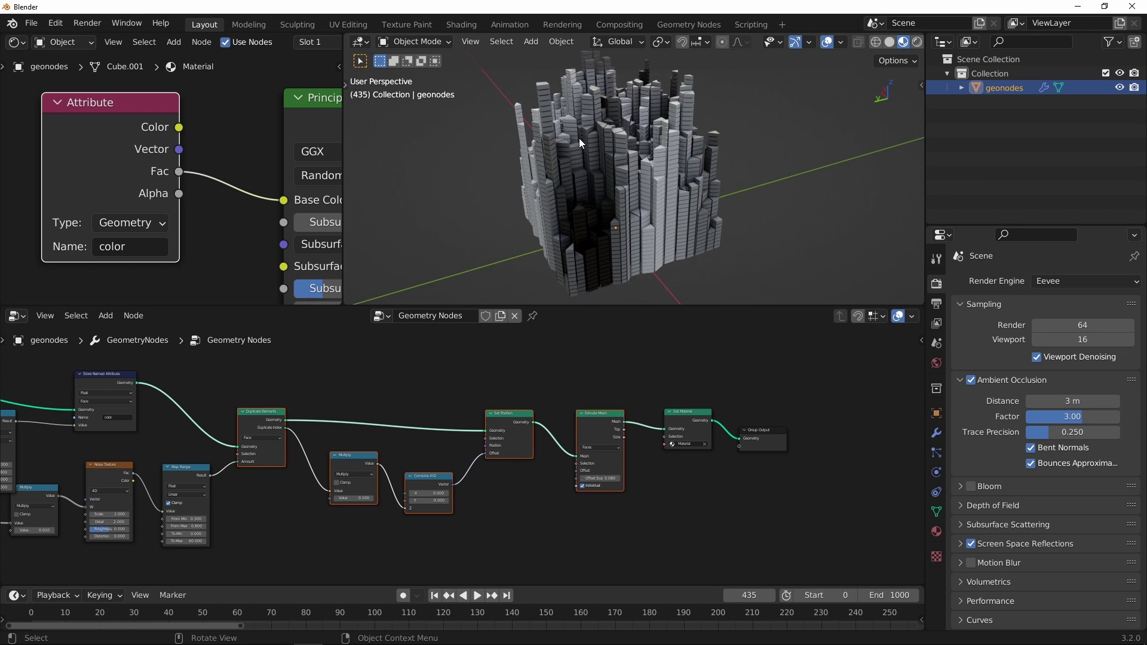
{"action": "scroll", "coordinate": [597, 382], "scroll_direction": "down", "scroll_amount": 3}
{"action": "mouse_move", "coordinate": [607, 221]}
{"action": "middle_mouse_down"}
{"action": "mouse_move", "coordinate": [710, 194]}
{"action": "mouse_move", "coordinate": [595, 206]}
{"action": "middle_mouse_up"}
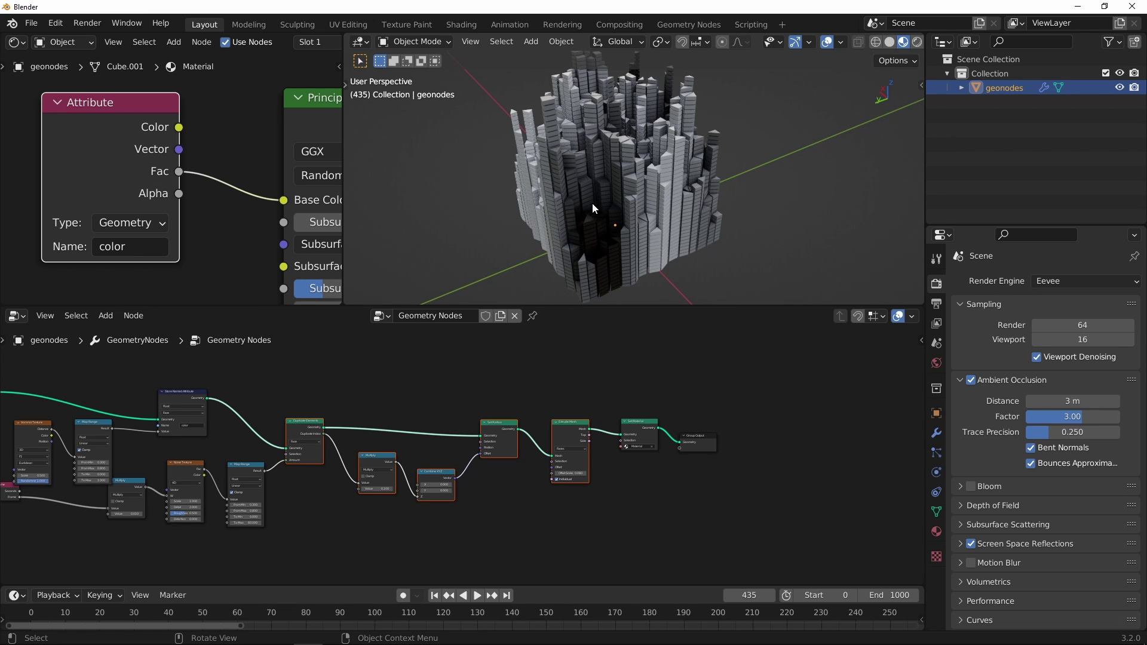
- Make room after Extrude Mesh and insert a Store Named Attribute node between it and Set Material
{"action": "middle_click_drag", "start_coordinate": [667, 413], "coordinate": [535, 421]}
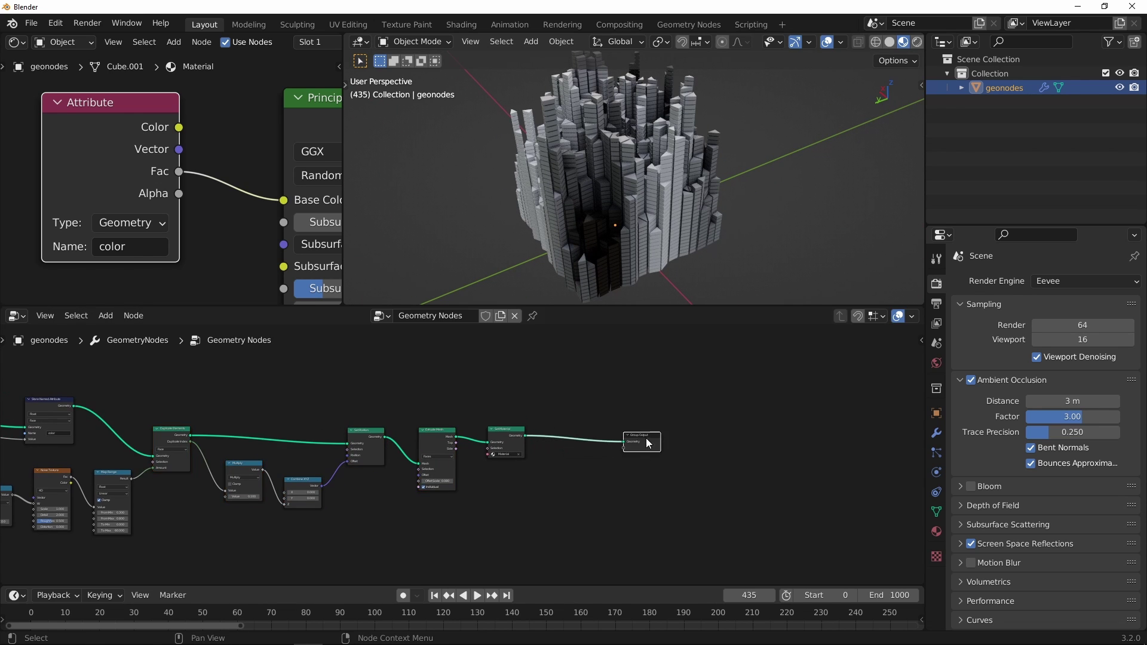
{"action": "middle_click_drag", "start_coordinate": [651, 440], "coordinate": [568, 323], "text": "ctrl"}
{"action": "left_click_drag", "start_coordinate": [545, 402], "coordinate": [624, 401]}
{"action": "left_click_drag", "start_coordinate": [415, 407], "coordinate": [392, 405]}
{"action": "middle_click_drag", "start_coordinate": [498, 377], "coordinate": [471, 418], "text": "shift"}
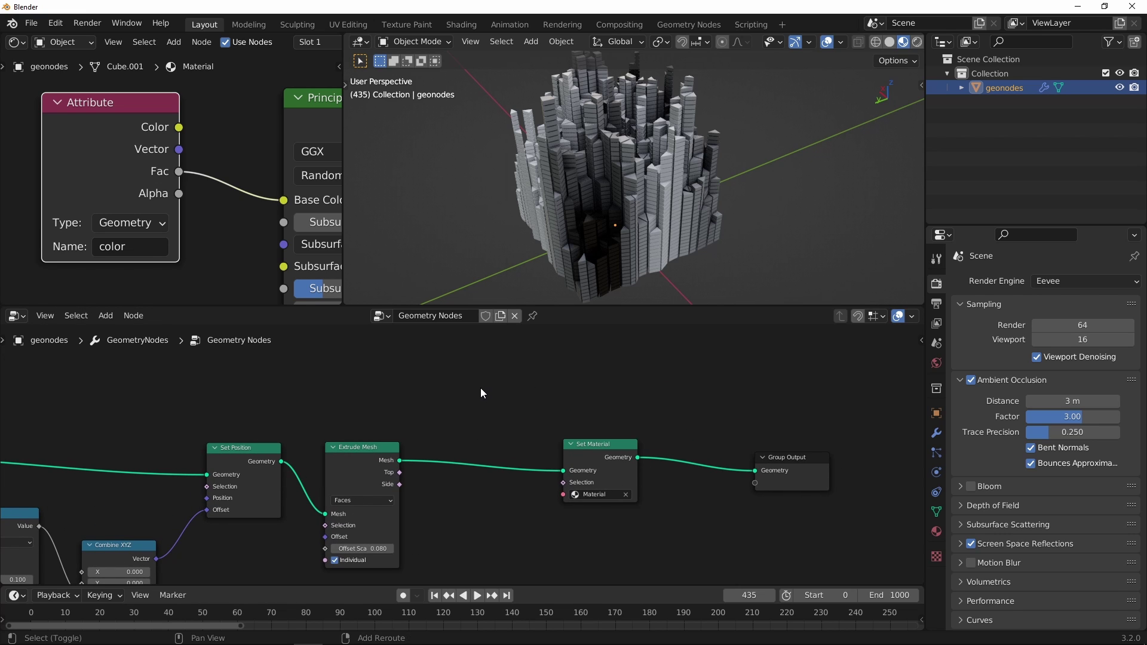
{"action": "key", "text": "shift+a"}
{"action": "mouse_move", "coordinate": [449, 187]}
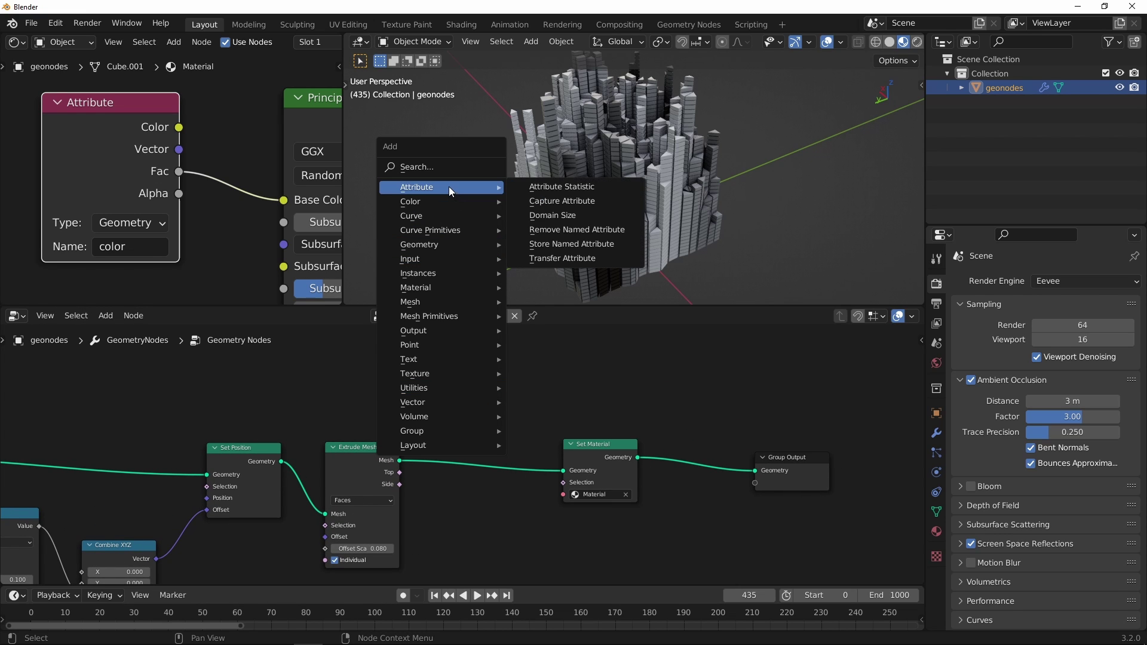
{"action": "left_click", "coordinate": [547, 243]}
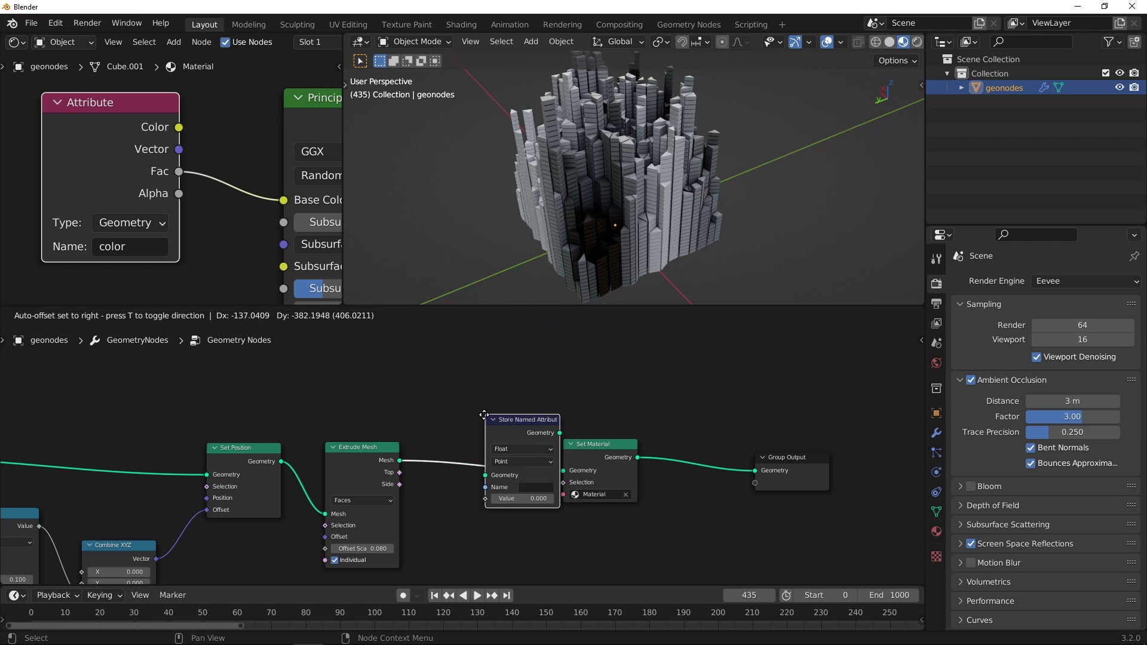
{"action": "left_click", "coordinate": [481, 435]}
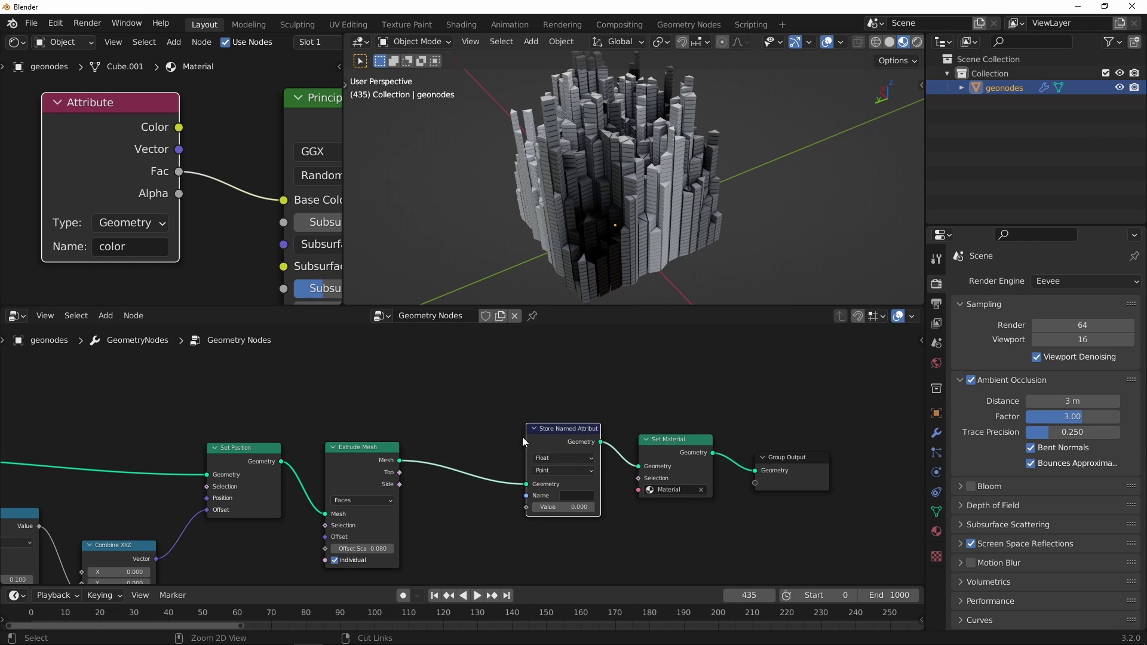
- Set the new Store Named Attribute node's domain to Face and its attribute name to color
{"action": "scroll", "coordinate": [522, 436], "scroll_direction": "up", "scroll_amount": 3}
{"action": "left_click", "coordinate": [645, 485]}
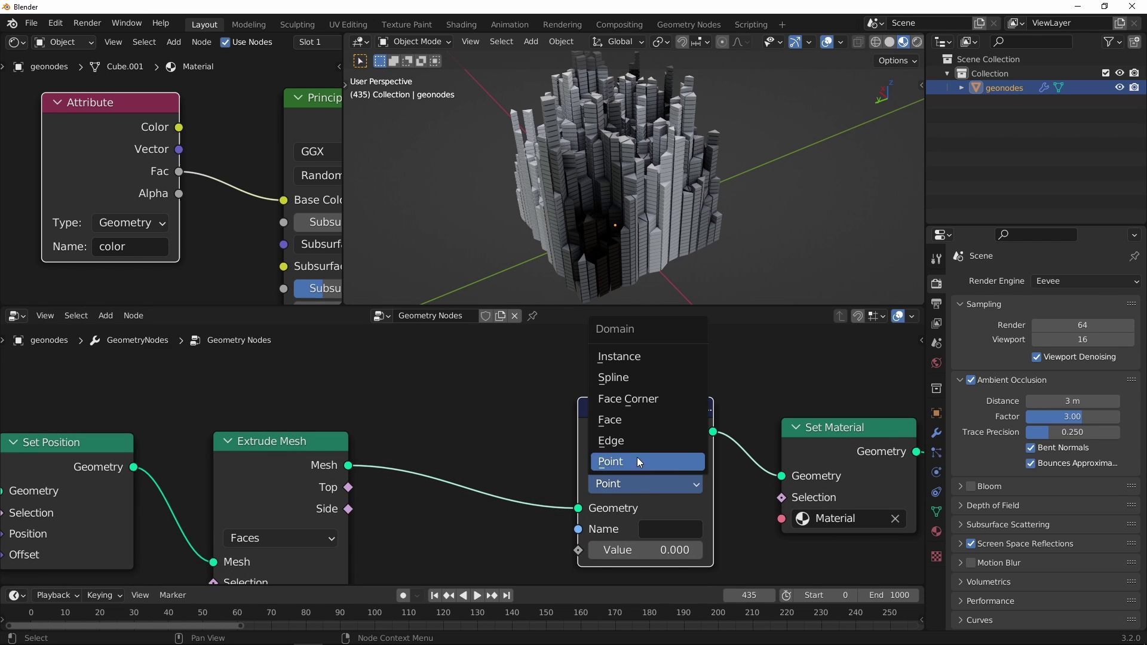
{"action": "left_click", "coordinate": [629, 421]}
{"action": "scroll", "coordinate": [639, 472], "scroll_direction": "down", "scroll_amount": 2}
{"action": "left_click", "coordinate": [625, 491]}
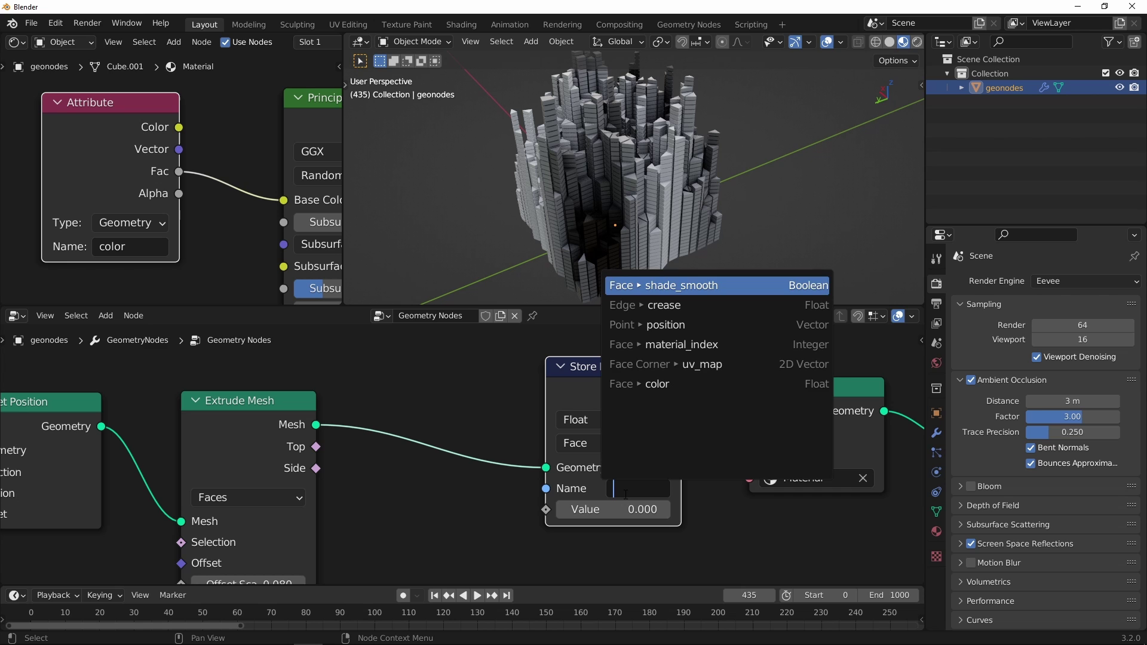
{"action": "left_click", "coordinate": [658, 385]}
{"action": "scroll", "coordinate": [639, 430], "scroll_direction": "down", "scroll_amount": 2}
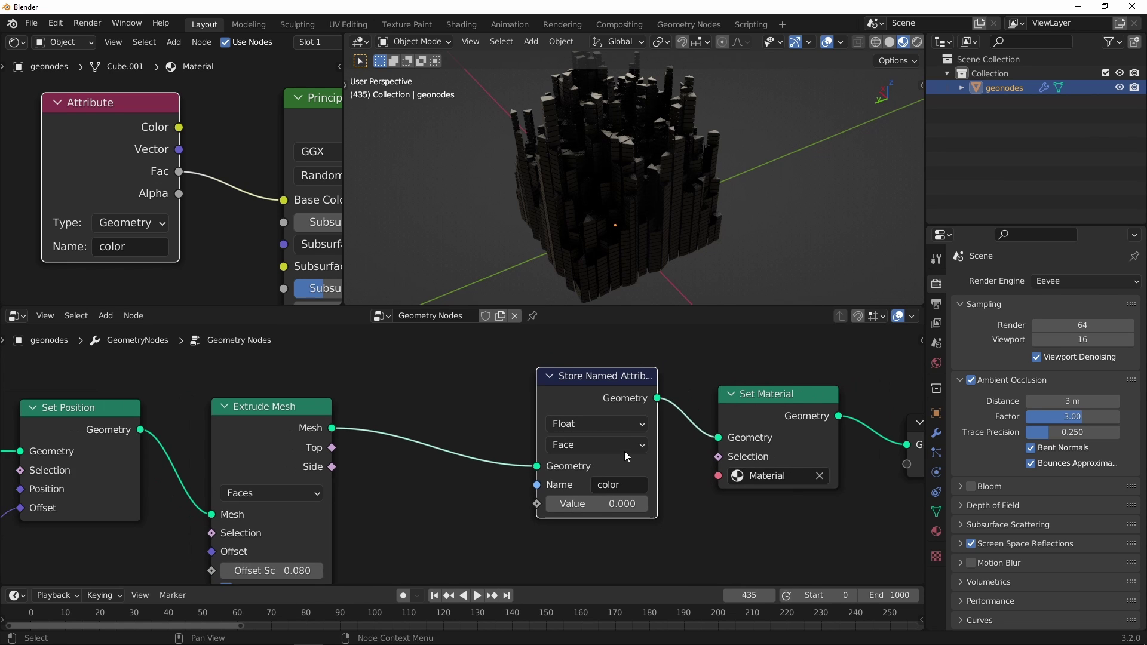
- Test the new Store Named Attribute node's Value at 1.300, and return it to 0
{"action": "left_click_drag", "start_coordinate": [593, 494], "coordinate": [609, 494]}
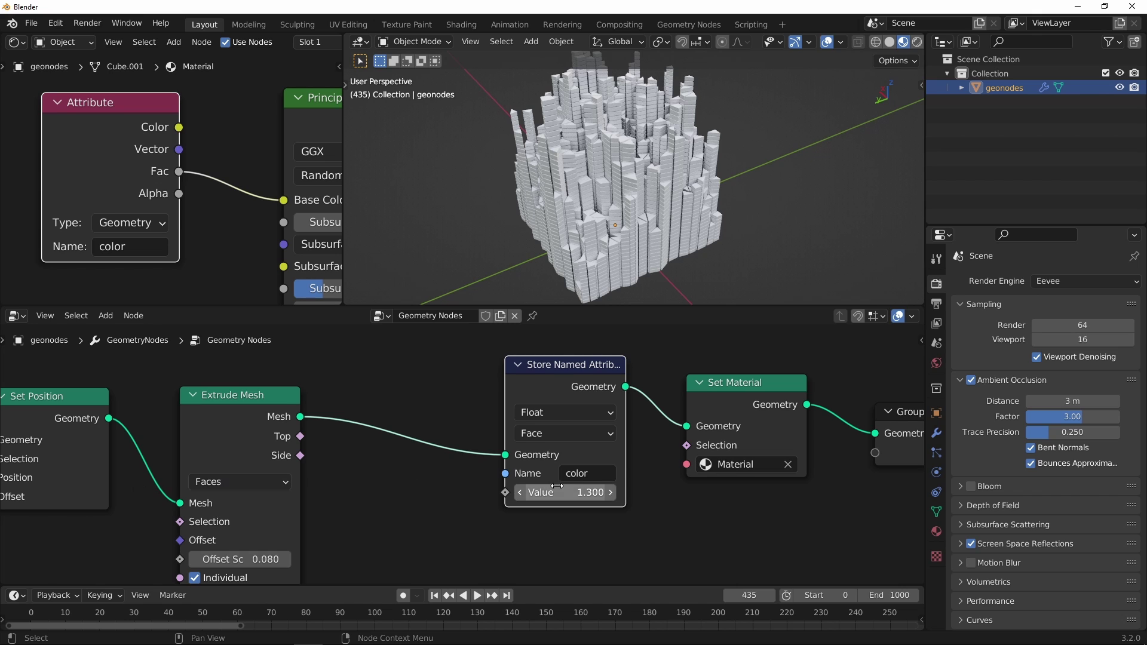
{"action": "left_click", "coordinate": [585, 492]}
{"action": "type", "text": "0"}
{"action": "key", "text": "Return"}
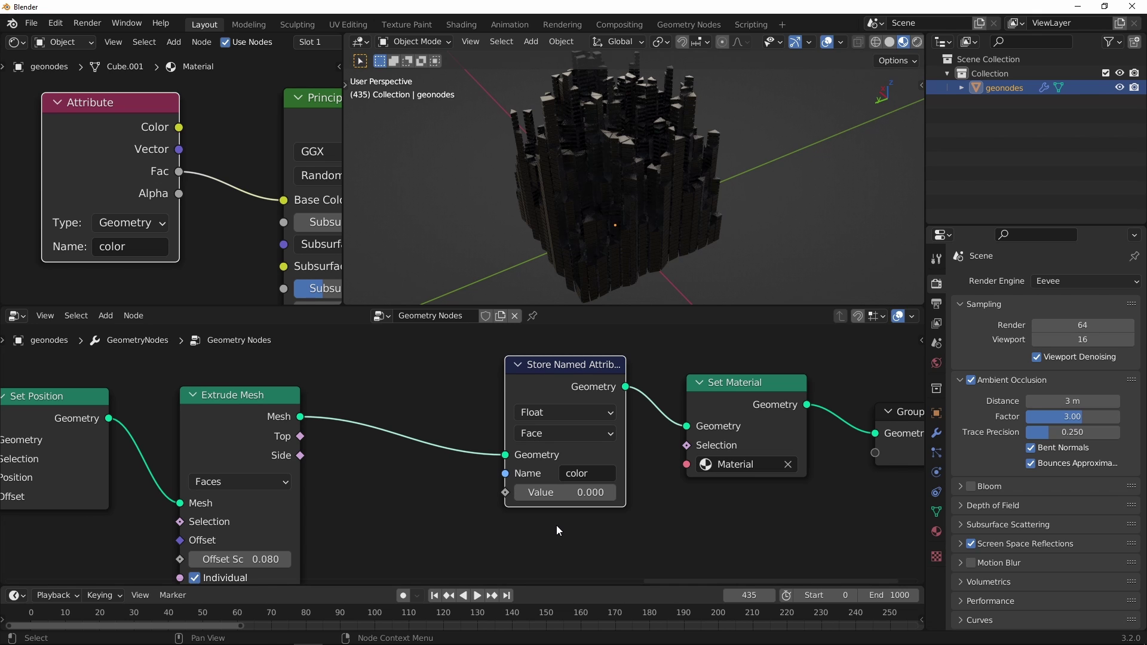
- Examine the earlier Store Named Attribute node with its Voronoi Texture and Map Range inputs, upstream of Duplicate Elements
{"action": "scroll", "coordinate": [551, 448], "scroll_direction": "down", "scroll_amount": 4}
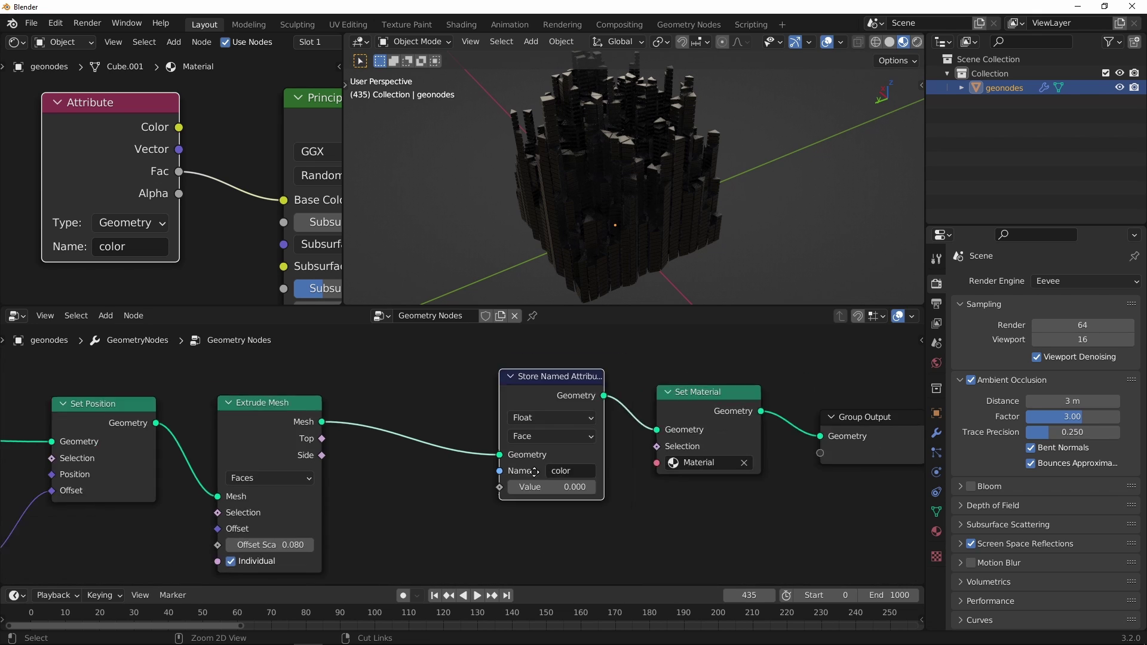
{"action": "middle_click_drag", "start_coordinate": [559, 452], "coordinate": [490, 501], "text": "ctrl"}
{"action": "middle_click_drag", "start_coordinate": [490, 500], "coordinate": [726, 531]}
{"action": "middle_click_drag", "start_coordinate": [359, 472], "coordinate": [412, 412], "text": "ctrl"}
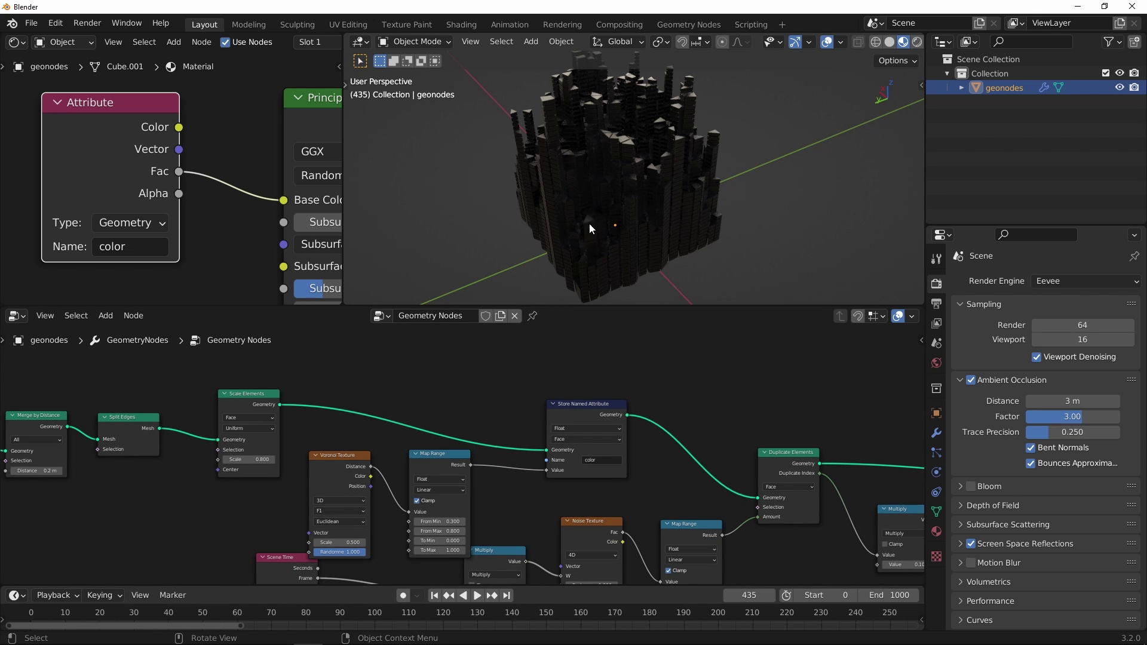
{"action": "middle_click_drag", "start_coordinate": [721, 427], "coordinate": [720, 472], "text": "ctrl"}
{"action": "middle_click_drag", "start_coordinate": [727, 453], "coordinate": [368, 431], "text": "shift"}
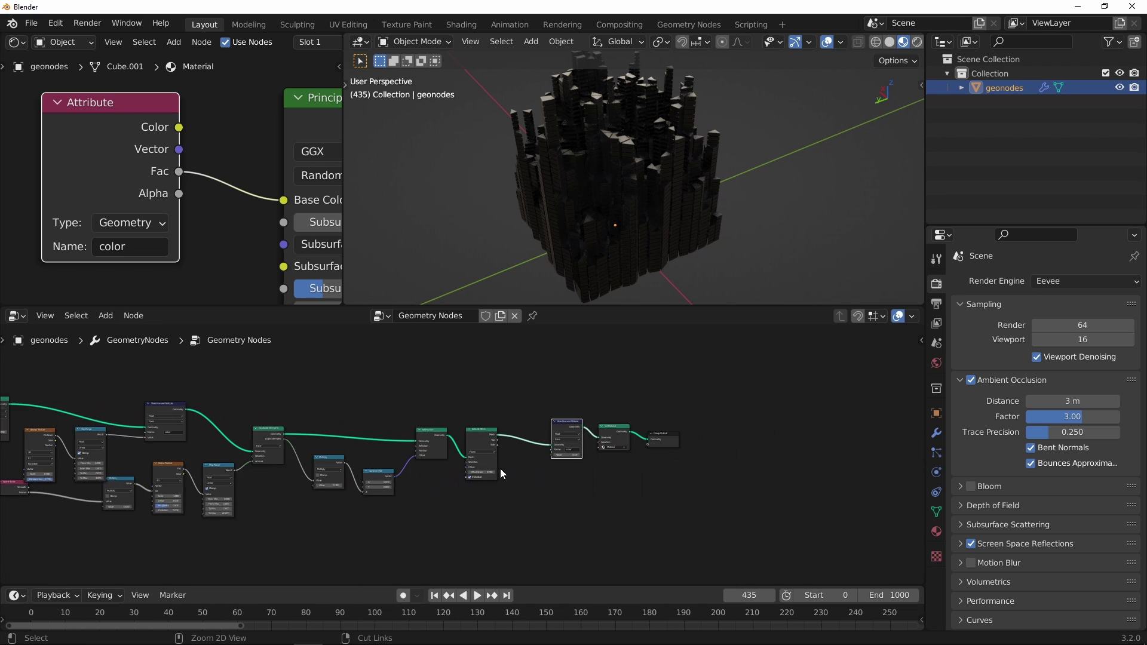
{"action": "middle_click_drag", "start_coordinate": [513, 470], "coordinate": [594, 431], "text": "ctrl"}
{"action": "middle_click_drag", "start_coordinate": [595, 430], "coordinate": [456, 465], "text": "shift"}
- Shift the end nodes away from Extrude Mesh and place a Named Attribute node before the last Store Named Attribute
{"action": "left_click_drag", "start_coordinate": [461, 404], "coordinate": [616, 513]}
{"action": "left_click_drag", "start_coordinate": [610, 463], "coordinate": [712, 456]}
{"action": "middle_click_drag", "start_coordinate": [540, 448], "coordinate": [552, 413], "text": "ctrl"}
{"action": "scroll", "coordinate": [551, 413], "scroll_direction": "up", "scroll_amount": 2}
{"action": "key", "text": "shift+a"}
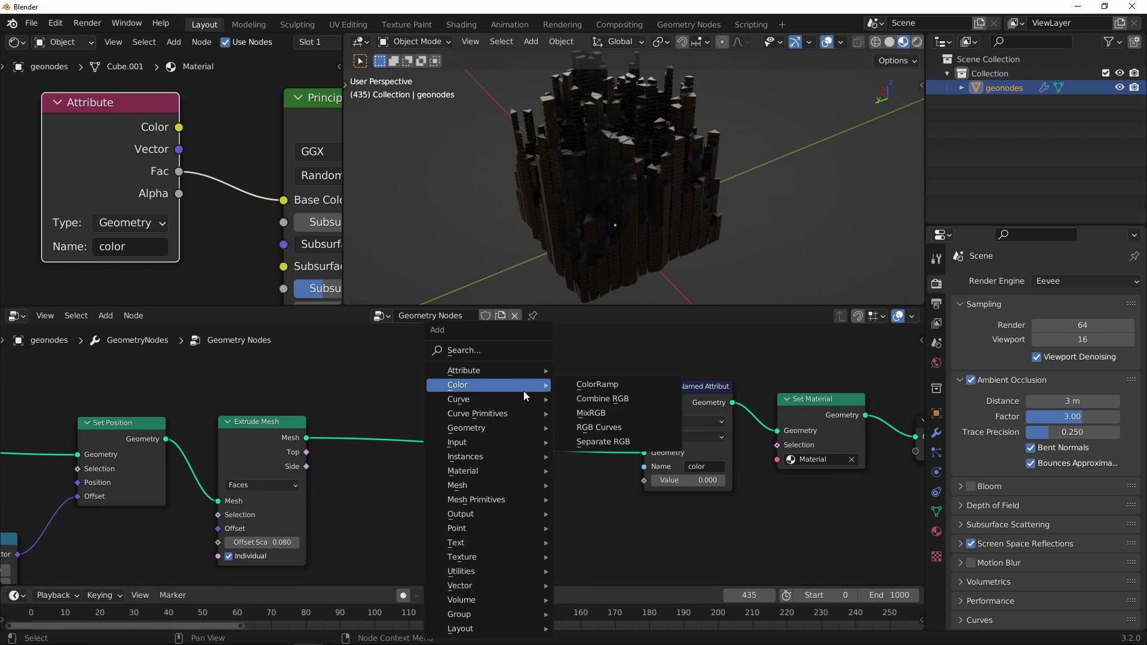
{"action": "mouse_move", "coordinate": [503, 370]}
{"action": "mouse_move", "coordinate": [503, 442]}
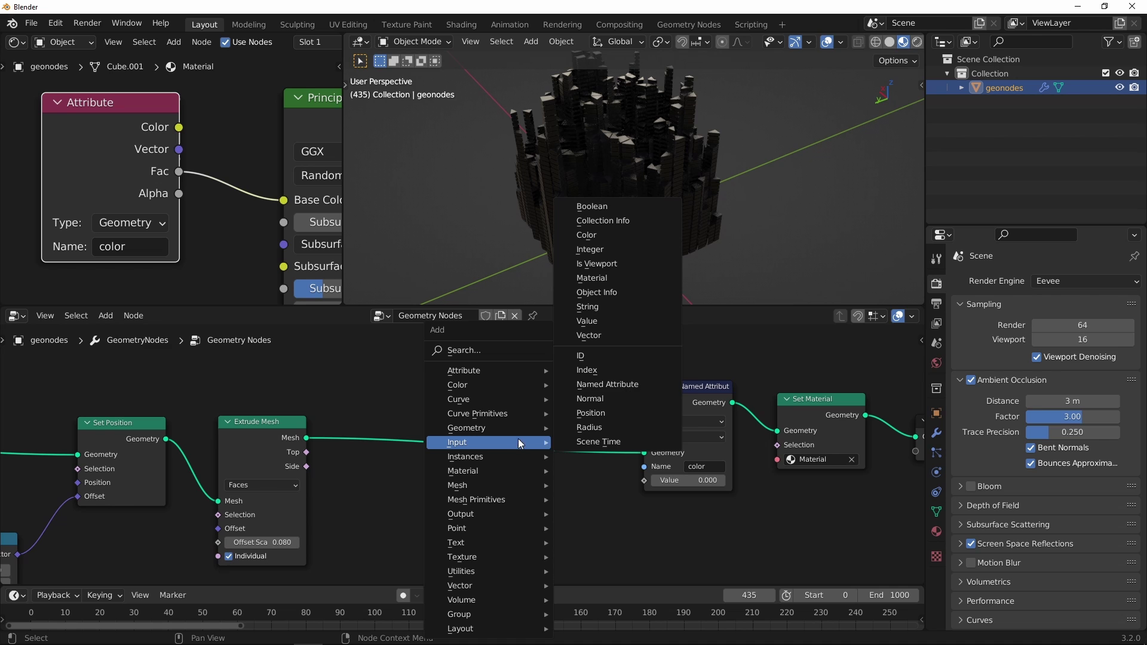
{"action": "left_click", "coordinate": [607, 384]}
{"action": "left_click", "coordinate": [479, 460]}
{"action": "scroll", "coordinate": [484, 454], "scroll_direction": "up", "scroll_amount": 2}
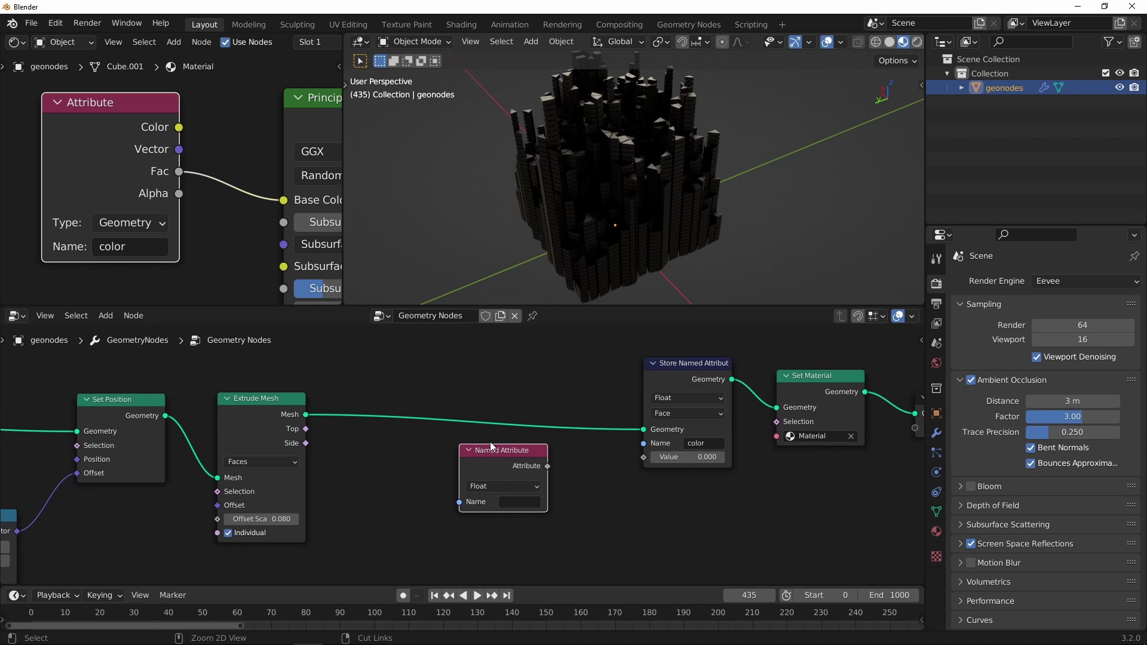
- Set the Named Attribute node's name to color and connect its Attribute output to the last Store Named Attribute's Value
{"action": "left_click_drag", "start_coordinate": [709, 366], "coordinate": [710, 356]}
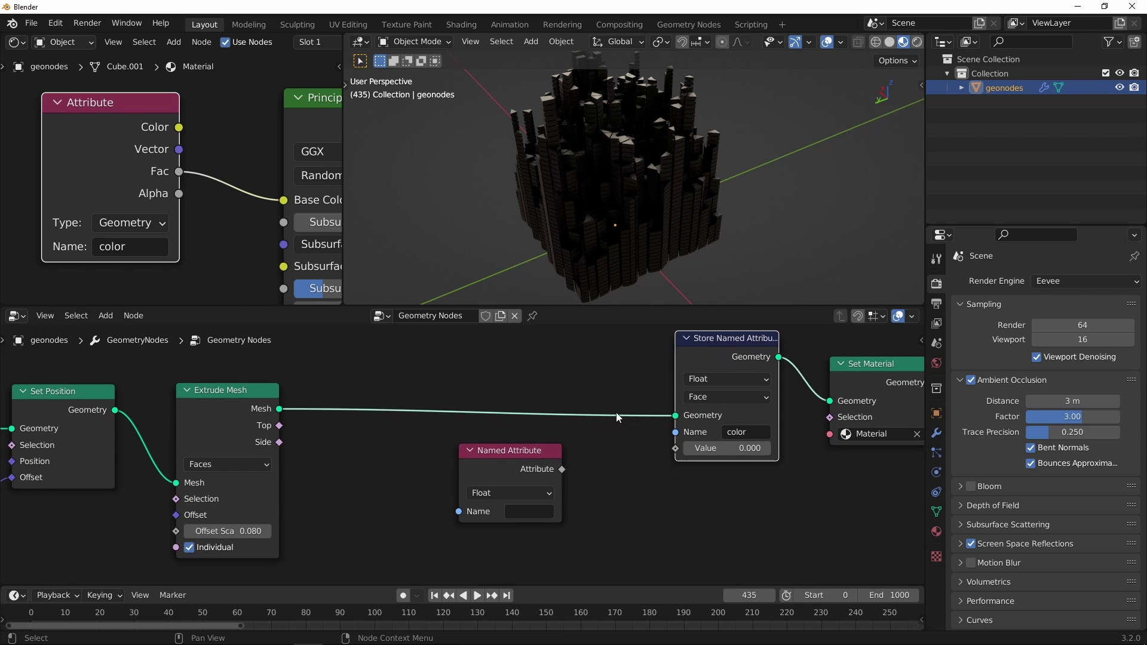
{"action": "left_click", "coordinate": [512, 454]}
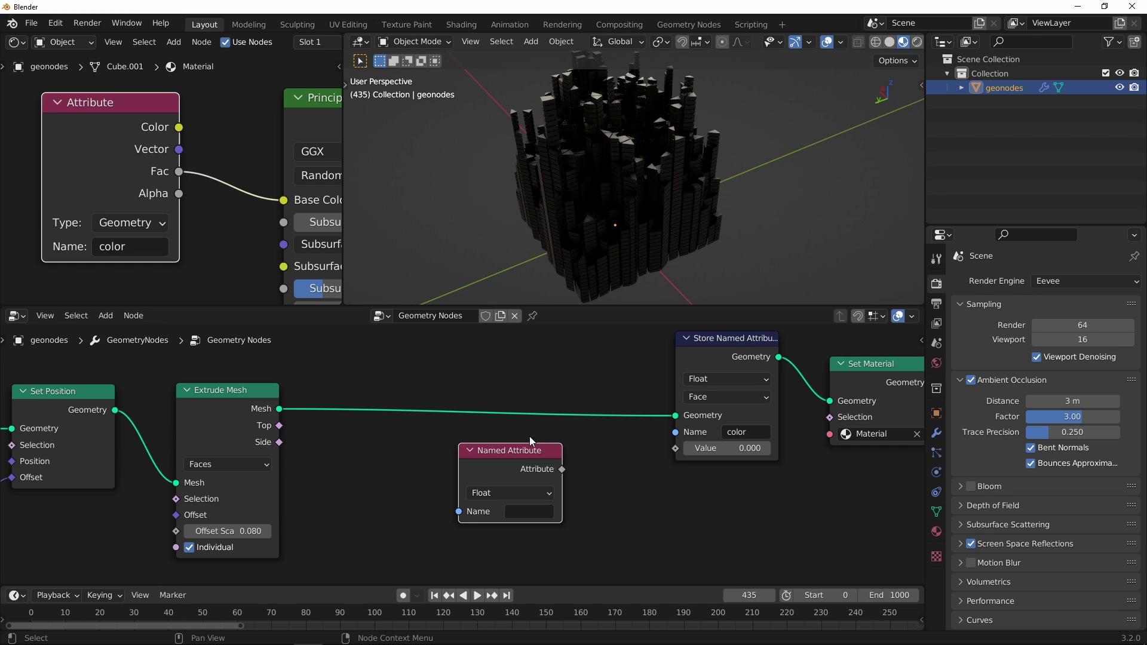
{"action": "left_click", "coordinate": [517, 511]}
{"action": "left_click", "coordinate": [546, 429]}
{"action": "scroll", "coordinate": [564, 448], "scroll_direction": "up", "scroll_amount": 2}
{"action": "middle_click_drag", "start_coordinate": [584, 428], "coordinate": [503, 449]}
{"action": "scroll", "coordinate": [499, 457], "scroll_direction": "down", "scroll_amount": 1}
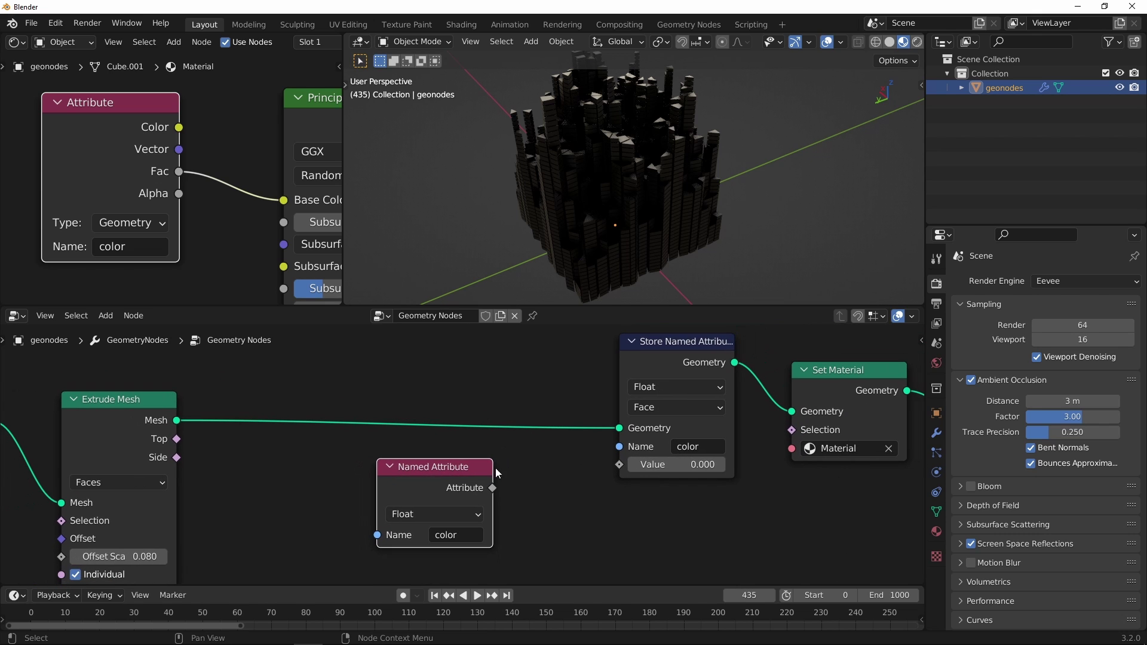
{"action": "mouse_move", "coordinate": [439, 467]}
{"action": "left_mouse_down"}
{"action": "mouse_move", "coordinate": [426, 469]}
{"action": "mouse_move", "coordinate": [618, 467]}
{"action": "left_mouse_up"}
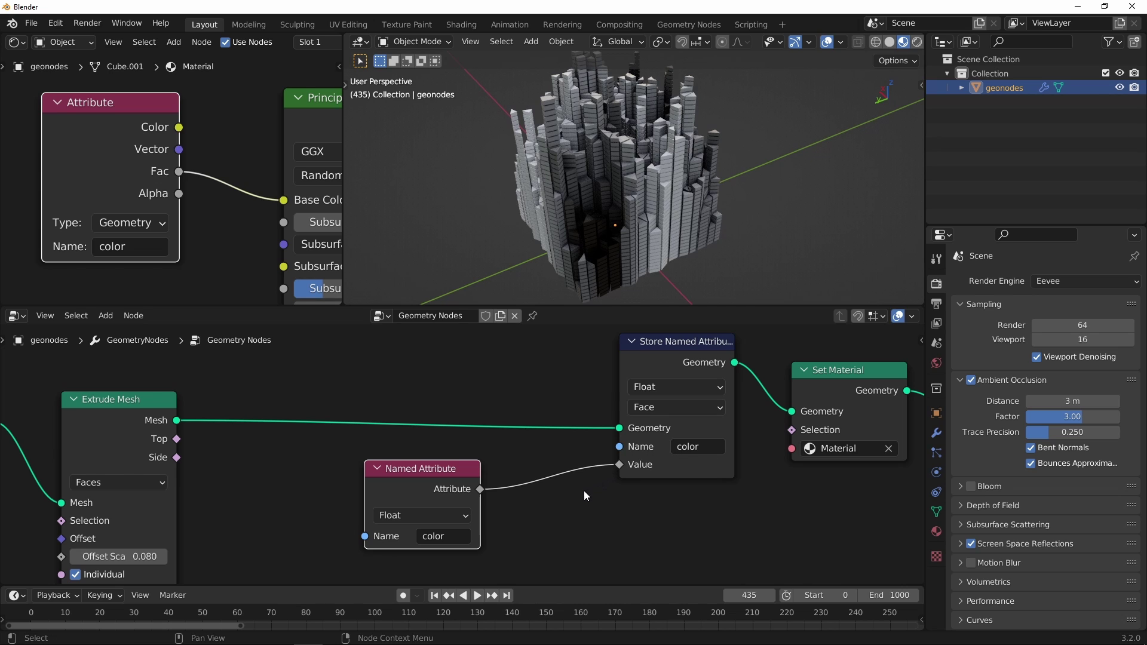
- Compare the tower shading with the Named Attribute and last Store Named Attribute nodes muted and unmuted
{"action": "scroll", "coordinate": [593, 431], "scroll_direction": "down", "scroll_amount": 2}
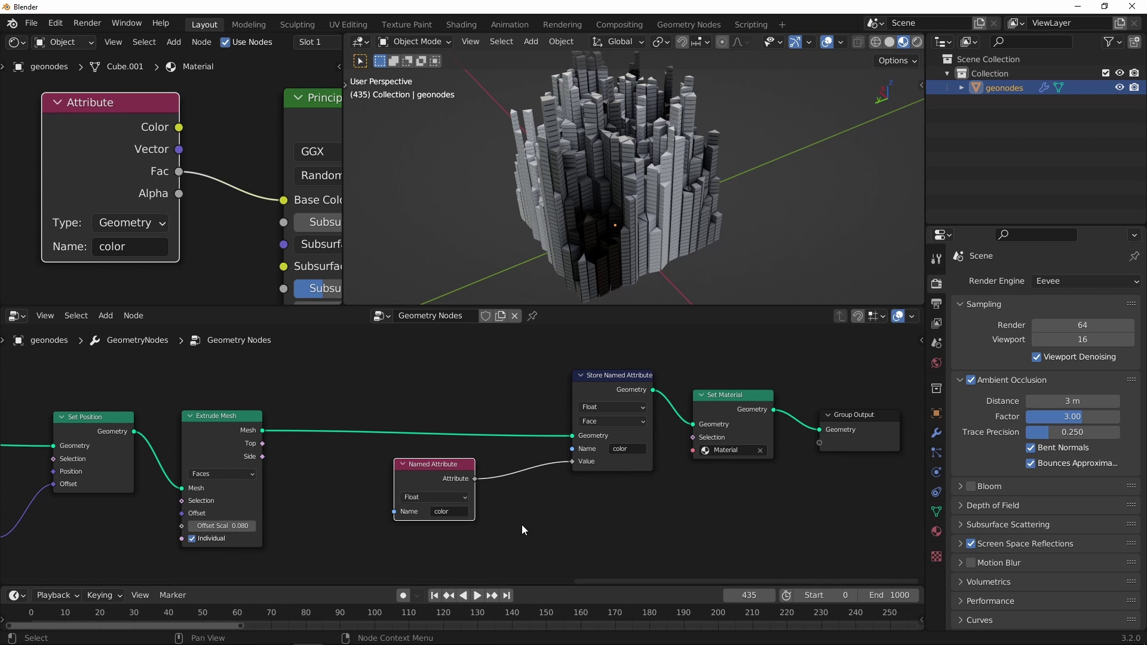
{"action": "left_click_drag", "start_coordinate": [430, 357], "coordinate": [611, 539]}
{"action": "key", "text": "m"}
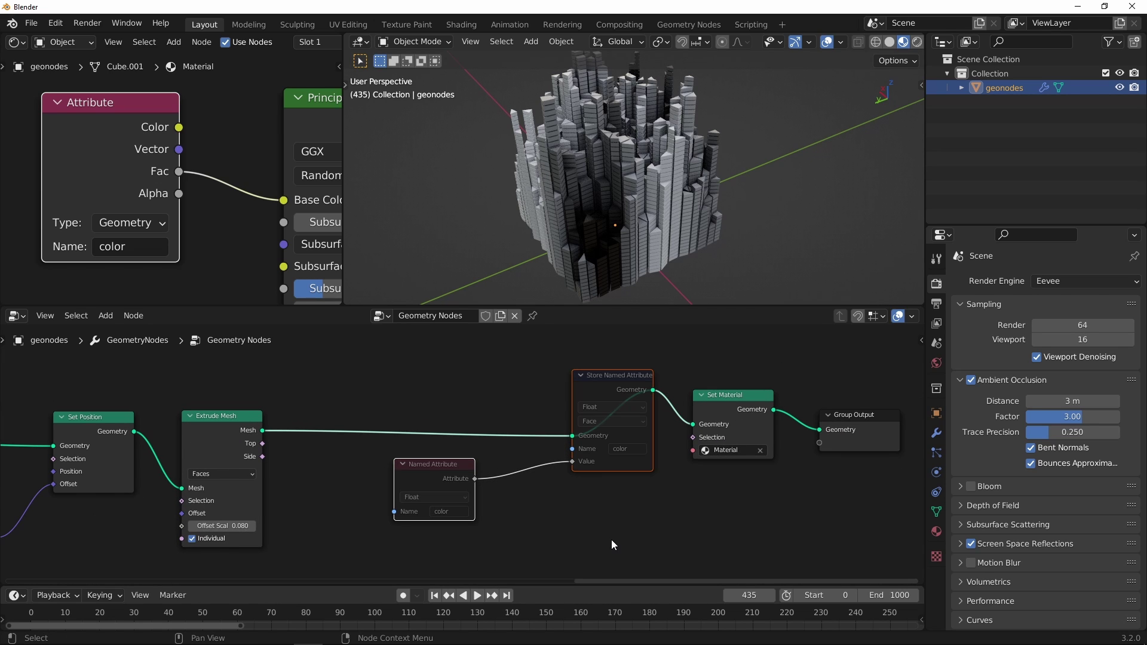
{"action": "key", "text": "m"}
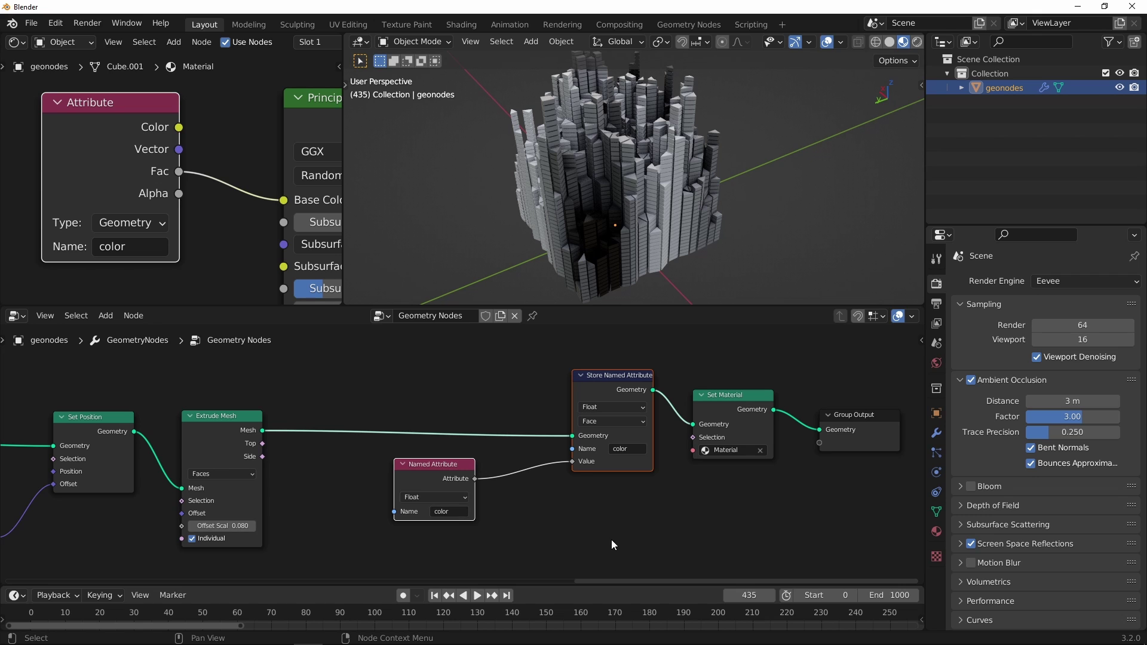
{"action": "left_click", "coordinate": [550, 528]}
- Widen the gap between the Named Attribute node and the Store Named Attribute and Set Material nodes
{"action": "left_click_drag", "start_coordinate": [420, 475], "coordinate": [338, 497]}
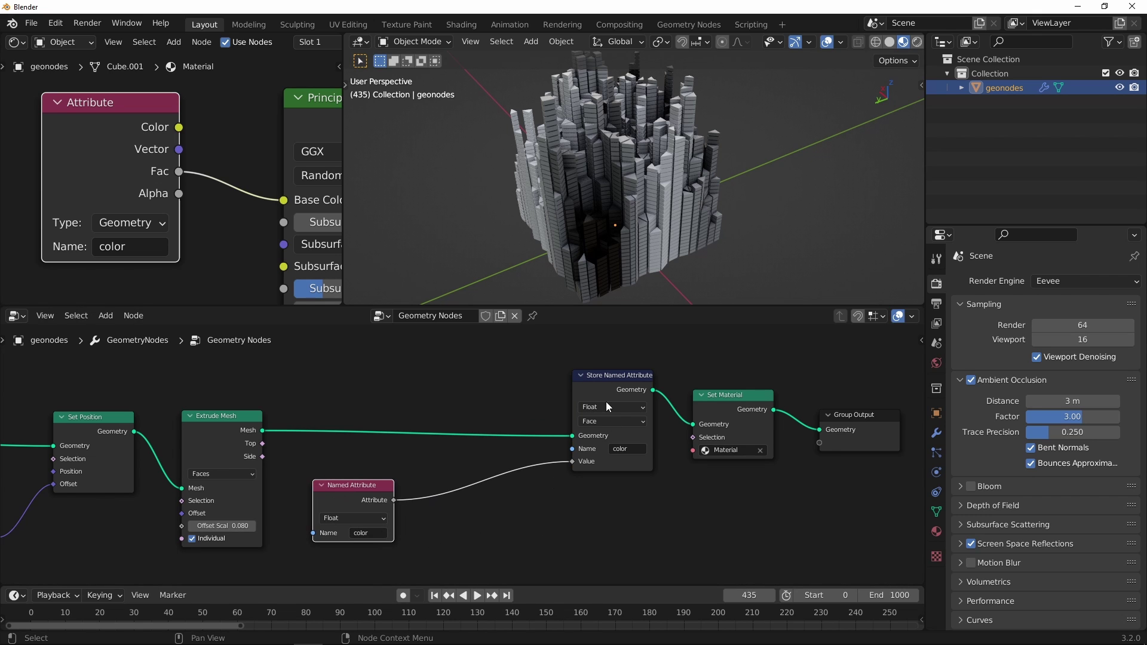
{"action": "left_click_drag", "start_coordinate": [546, 357], "coordinate": [845, 472]}
{"action": "left_click_drag", "start_coordinate": [639, 392], "coordinate": [713, 390]}
{"action": "scroll", "coordinate": [545, 445], "scroll_direction": "up", "scroll_amount": 3}
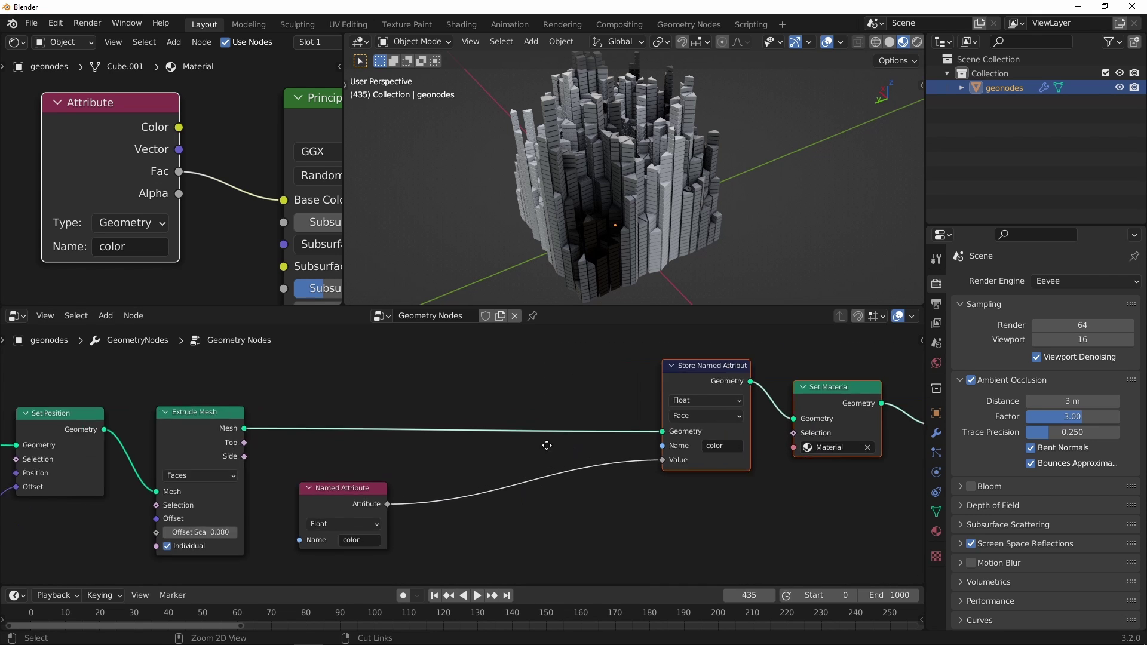
{"action": "middle_click_drag", "start_coordinate": [496, 455], "coordinate": [495, 430]}
{"action": "middle_click_drag", "start_coordinate": [508, 504], "coordinate": [489, 460]}
- Insert a Math node set to Add on the link from Named Attribute to Store Named Attribute's Value
{"action": "left_click", "coordinate": [507, 500]}
{"action": "key", "text": "shift+a"}
{"action": "mouse_move", "coordinate": [503, 506]}
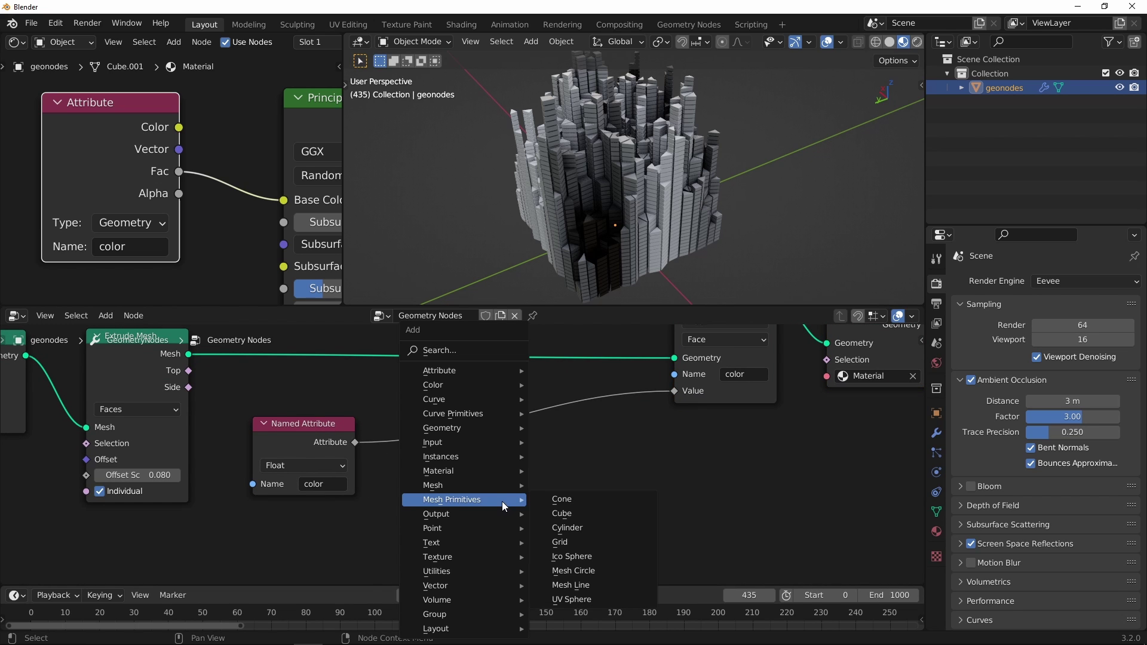
{"action": "mouse_move", "coordinate": [467, 572]}
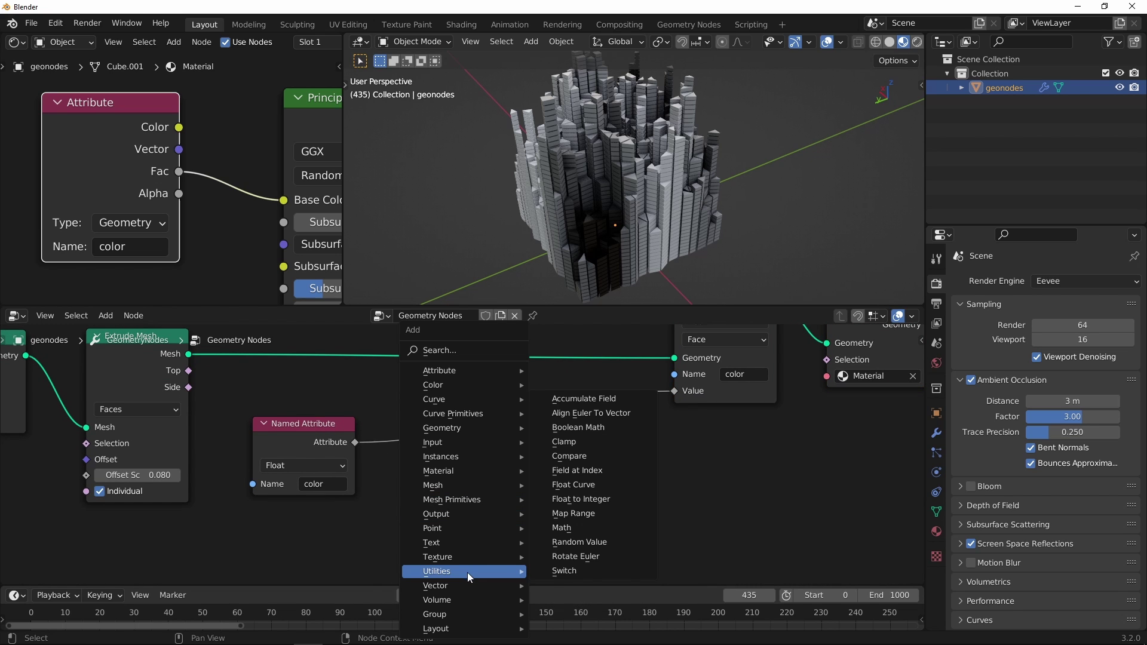
{"action": "left_click", "coordinate": [561, 528]}
{"action": "left_click", "coordinate": [518, 441]}
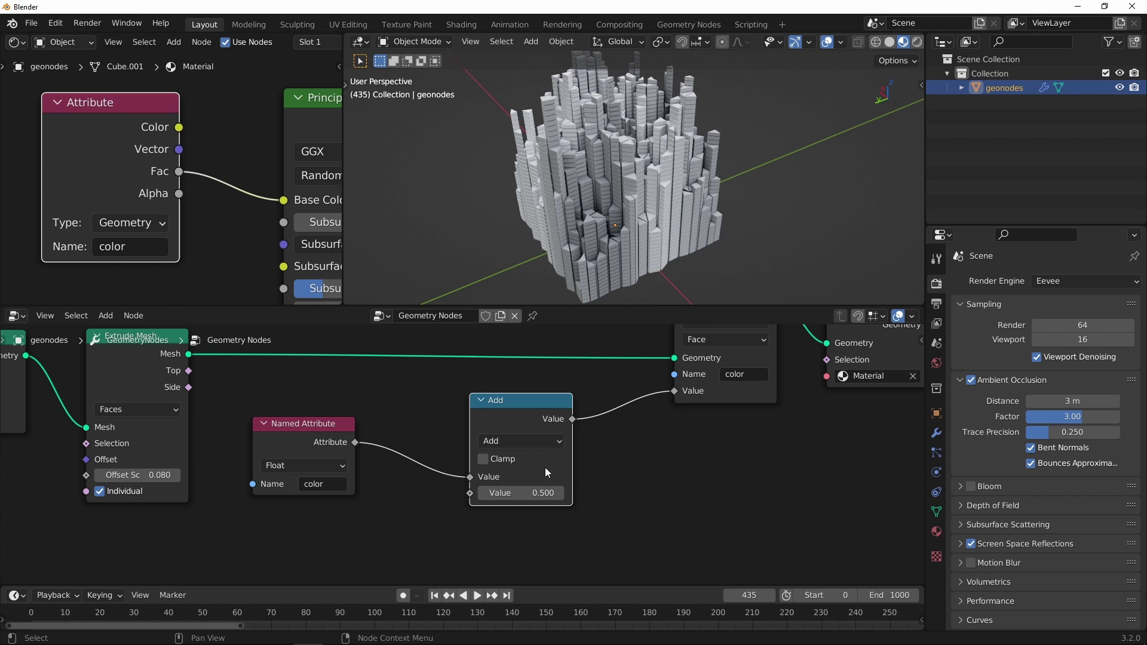
- Add a Noise Texture below the Named Attribute node and connect its Fac to the Add node's second Value
{"action": "key", "text": "shift+a"}
{"action": "mouse_move", "coordinate": [611, 450]}
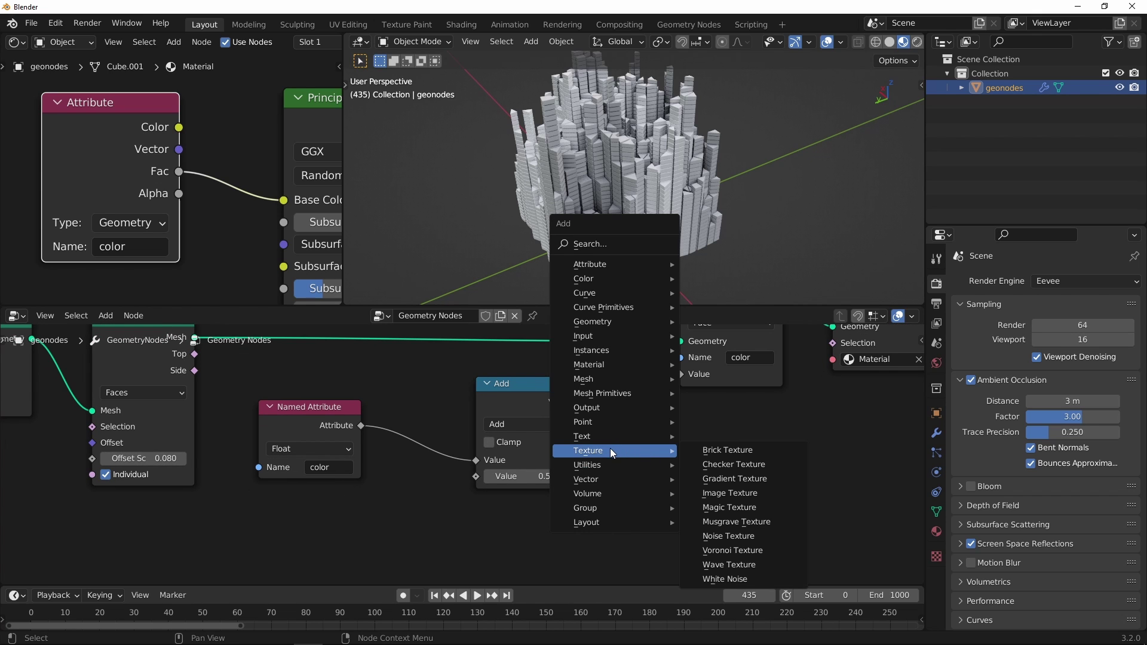
{"action": "left_click", "coordinate": [724, 536]}
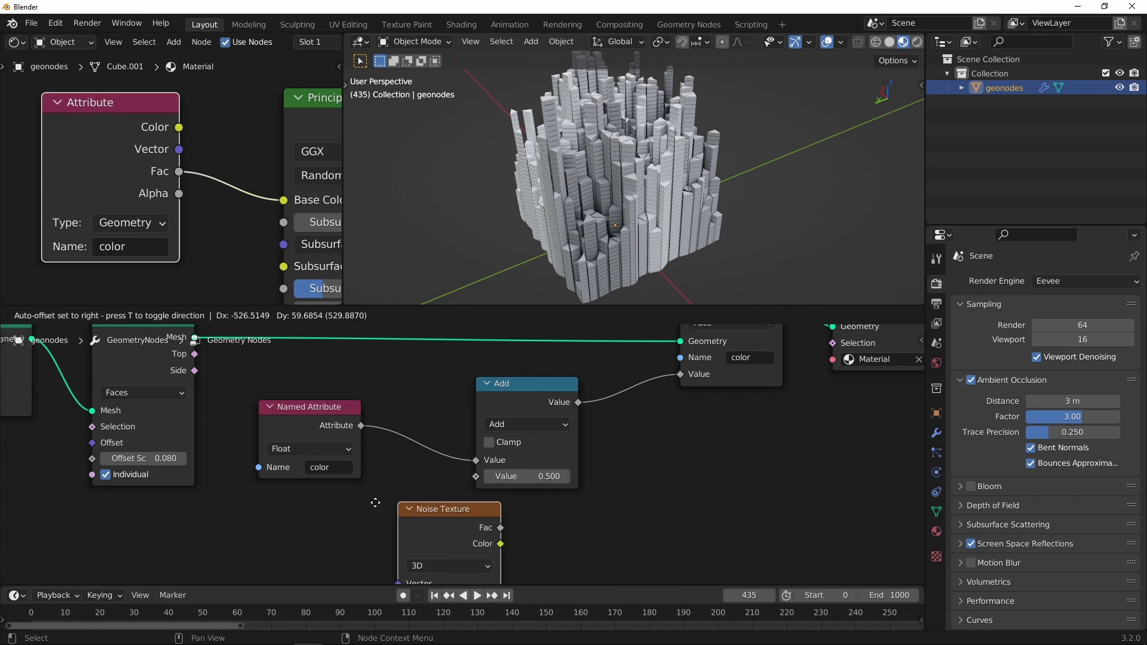
{"action": "left_click", "coordinate": [277, 502]}
{"action": "middle_click_drag", "start_coordinate": [368, 481], "coordinate": [421, 449]}
{"action": "scroll", "coordinate": [439, 460], "scroll_direction": "up", "scroll_amount": 1}
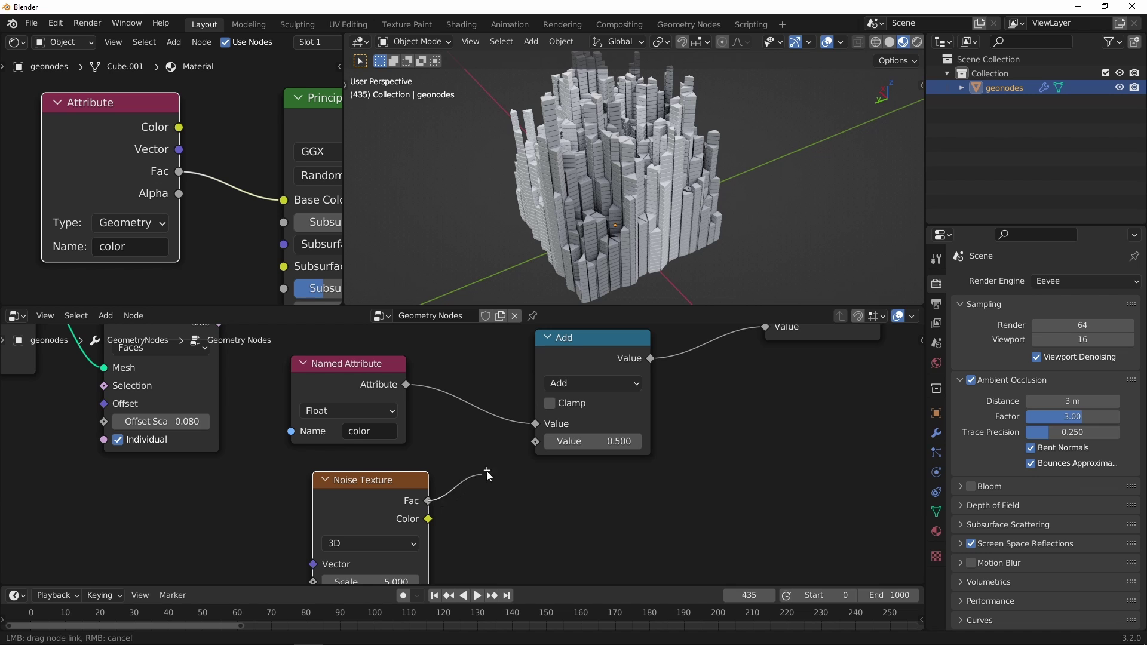
{"action": "left_click_drag", "start_coordinate": [536, 443], "coordinate": [532, 443]}
- Insert a Map Range node on the link from the Noise Texture to the Add node, spacing the nodes apart
{"action": "middle_click_drag", "start_coordinate": [536, 495], "coordinate": [612, 474]}
{"action": "middle_click_drag", "start_coordinate": [630, 238], "coordinate": [600, 220]}
{"action": "scroll", "coordinate": [600, 219], "scroll_direction": "up", "scroll_amount": 3}
{"action": "scroll", "coordinate": [545, 396], "scroll_direction": "down", "scroll_amount": 2}
{"action": "middle_click_drag", "start_coordinate": [526, 469], "coordinate": [500, 454]}
{"action": "left_click_drag", "start_coordinate": [440, 428], "coordinate": [339, 439]}
{"action": "left_click", "coordinate": [479, 500]}
{"action": "key", "text": "shift+a"}
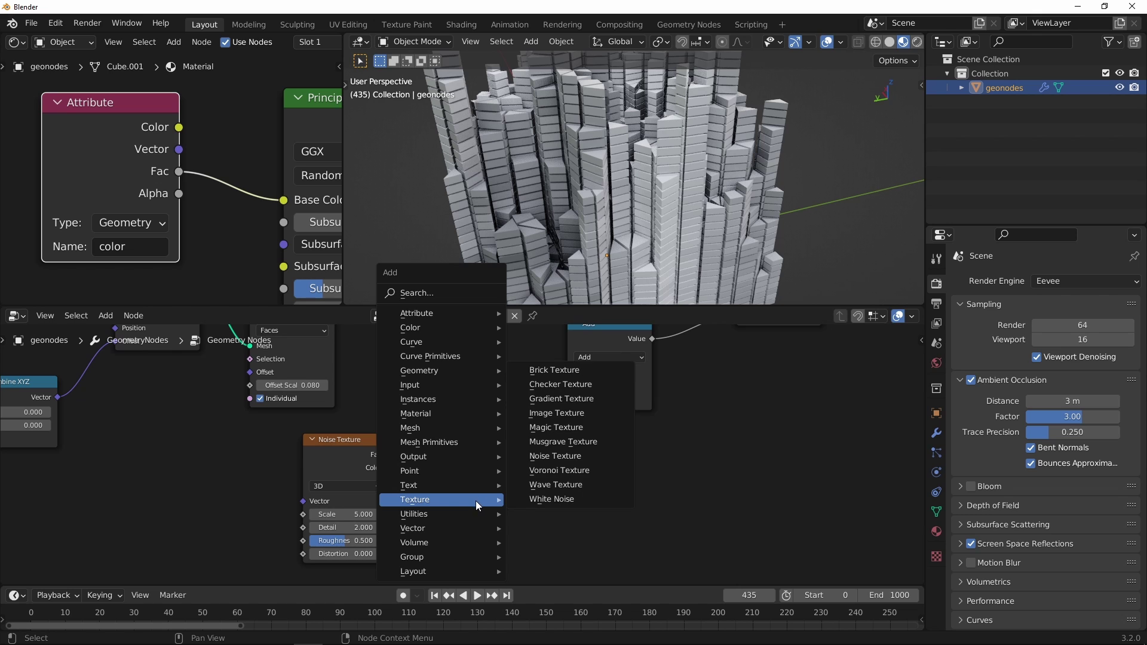
{"action": "mouse_move", "coordinate": [457, 516]}
{"action": "left_click", "coordinate": [564, 456]}
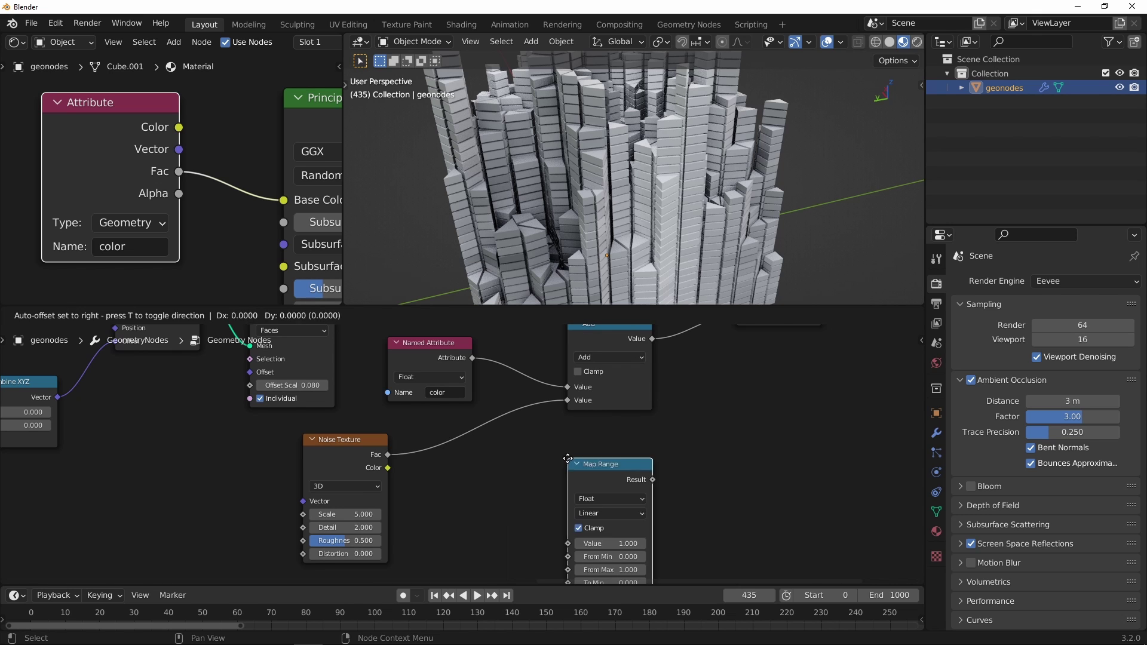
{"action": "left_click", "coordinate": [505, 427]}
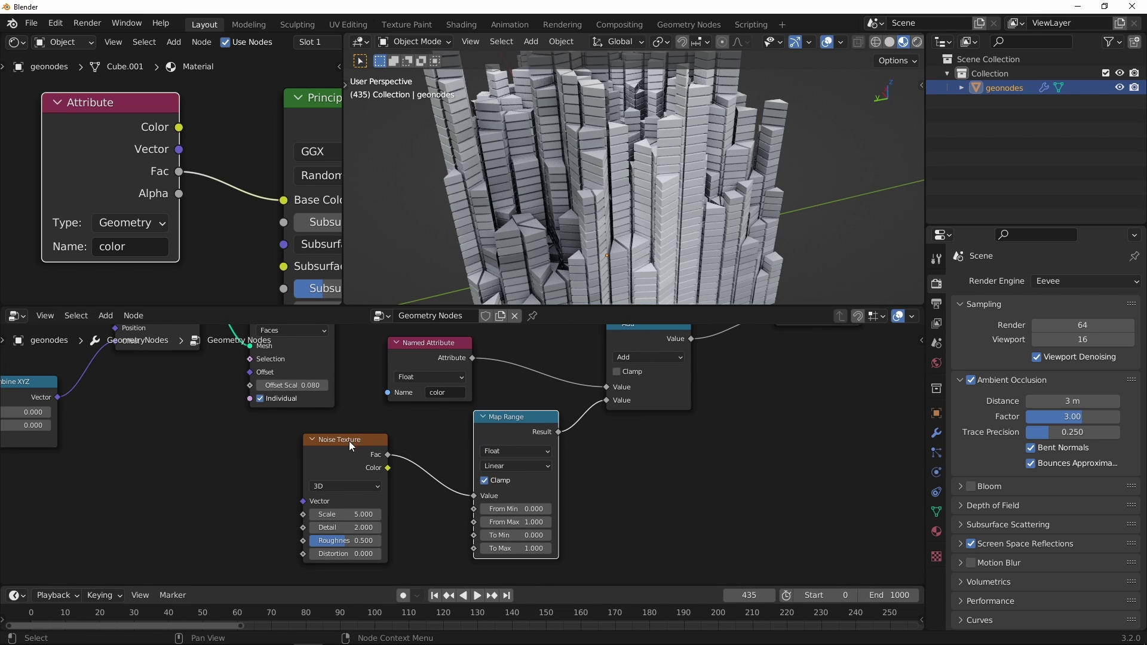
{"action": "left_click_drag", "start_coordinate": [349, 440], "coordinate": [333, 460]}
{"action": "left_click_drag", "start_coordinate": [492, 419], "coordinate": [483, 416]}
- Set the Map Range node's From Min to 0.3 and From Max to 0.8
{"action": "middle_click_drag", "start_coordinate": [494, 459], "coordinate": [488, 407]}
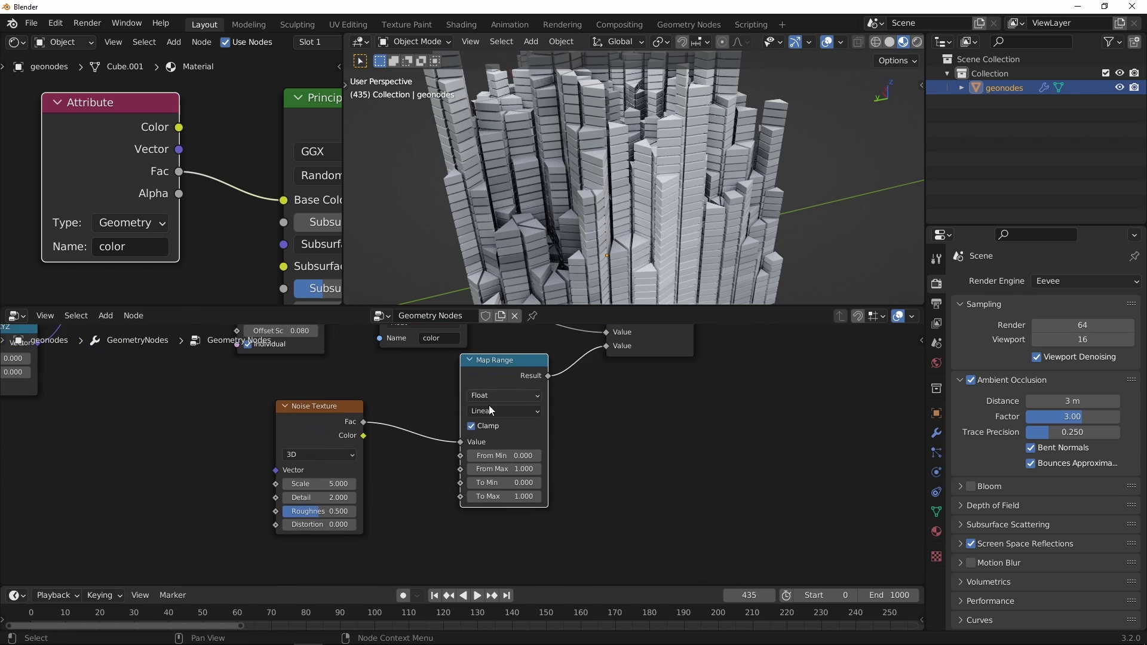
{"action": "scroll", "coordinate": [489, 407], "scroll_direction": "up", "scroll_amount": 4}
{"action": "left_click", "coordinate": [526, 457]}
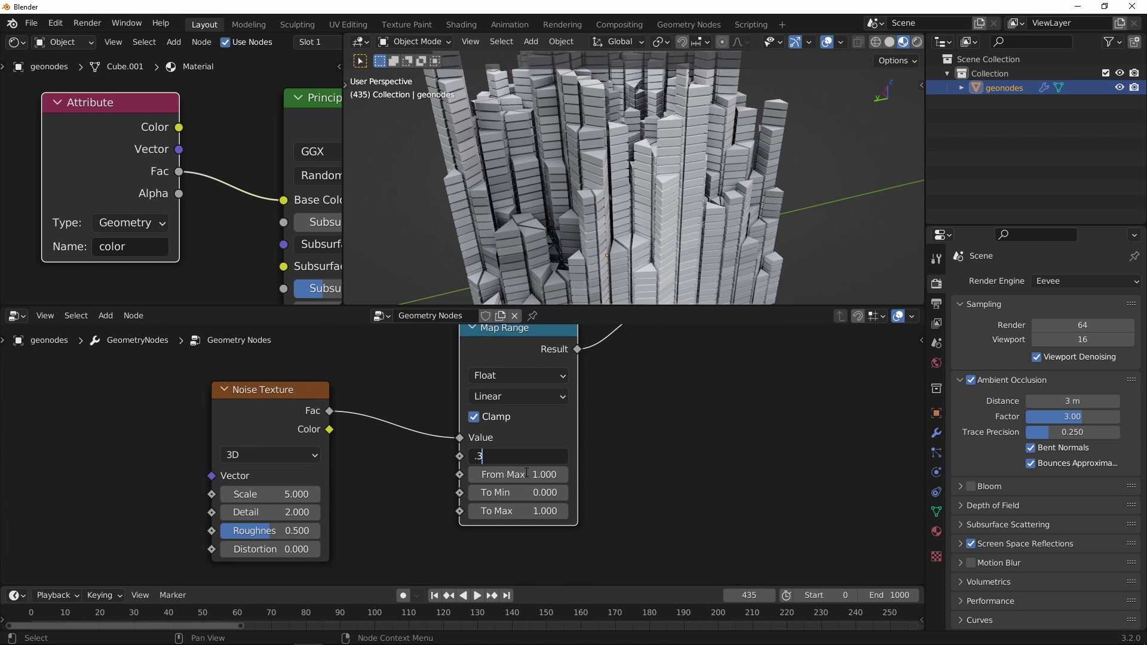
{"action": "type", "text": ".3"}
{"action": "key", "text": "Return"}
{"action": "left_click", "coordinate": [537, 478]}
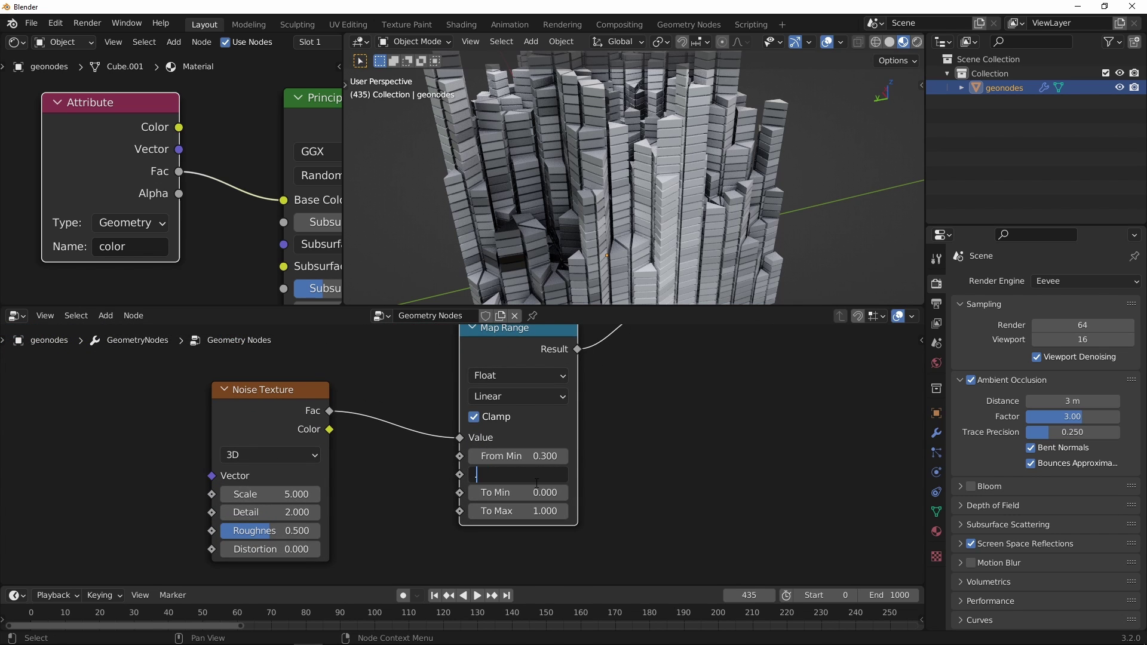
{"action": "key", "text": "Return"}
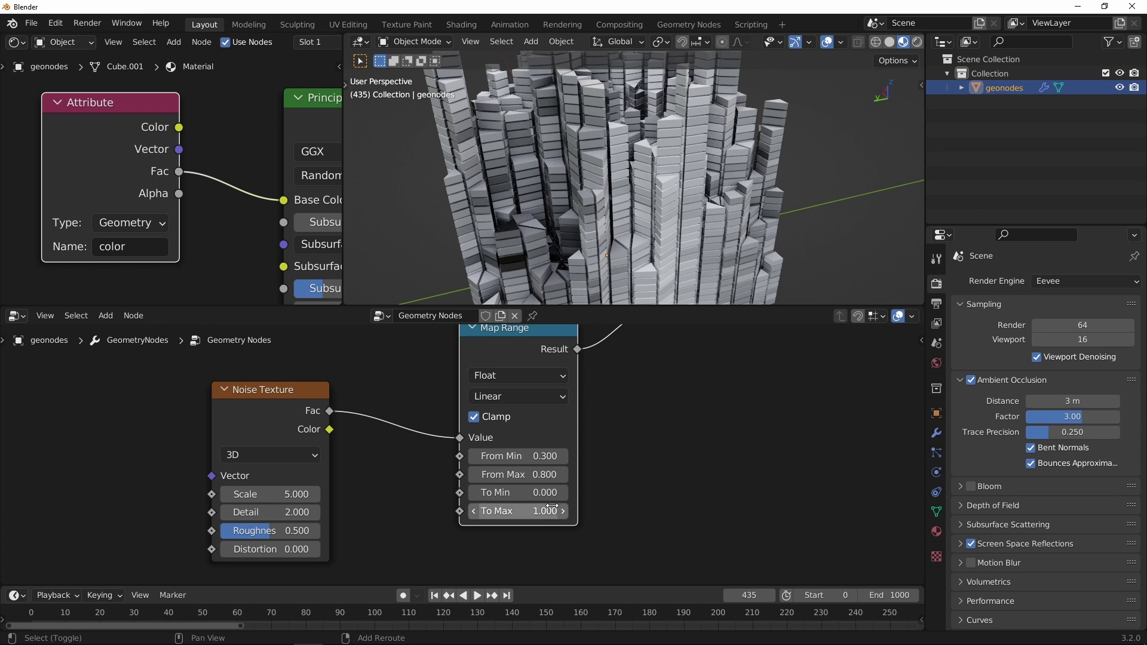
- Lower the Map Range node's To Max to 0 while comparing the tower shading
{"action": "left_click_drag", "start_coordinate": [543, 512], "coordinate": [483, 521]}
{"action": "middle_click_drag", "start_coordinate": [614, 400], "coordinate": [555, 453]}
{"action": "middle_click_drag", "start_coordinate": [603, 251], "coordinate": [661, 225]}
{"action": "left_click_drag", "start_coordinate": [485, 562], "coordinate": [474, 562], "text": "shift"}
{"action": "middle_click_drag", "start_coordinate": [659, 225], "coordinate": [648, 206]}
{"action": "left_click", "coordinate": [482, 566]}
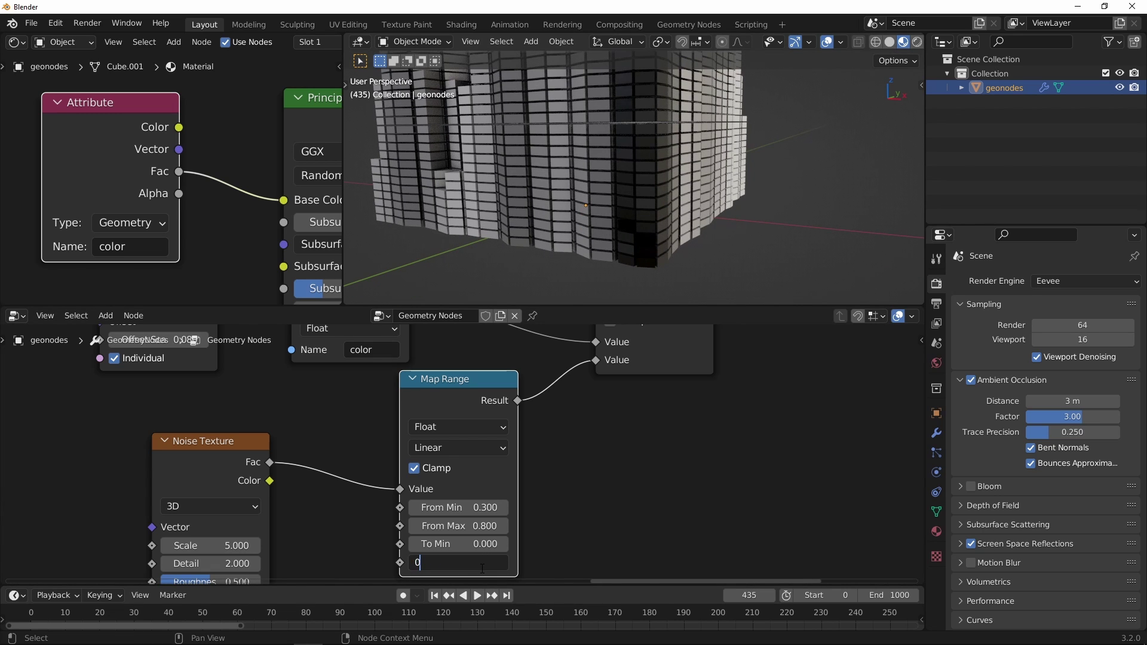
{"action": "type", "text": "0"}
{"action": "key", "text": "Return"}
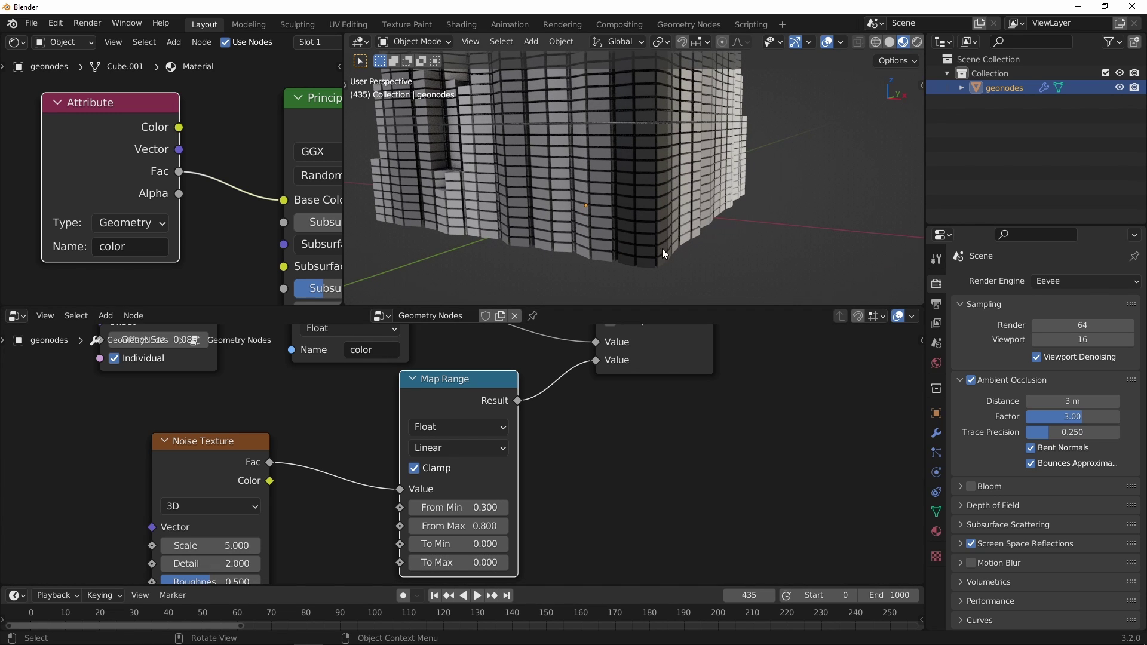
- Raise the Map Range node's To Max to 0.08 and check the towers from above and from the side
{"action": "left_click_drag", "start_coordinate": [489, 562], "coordinate": [488, 562], "text": "shift"}
{"action": "scroll", "coordinate": [684, 160], "scroll_direction": "down", "scroll_amount": 5}
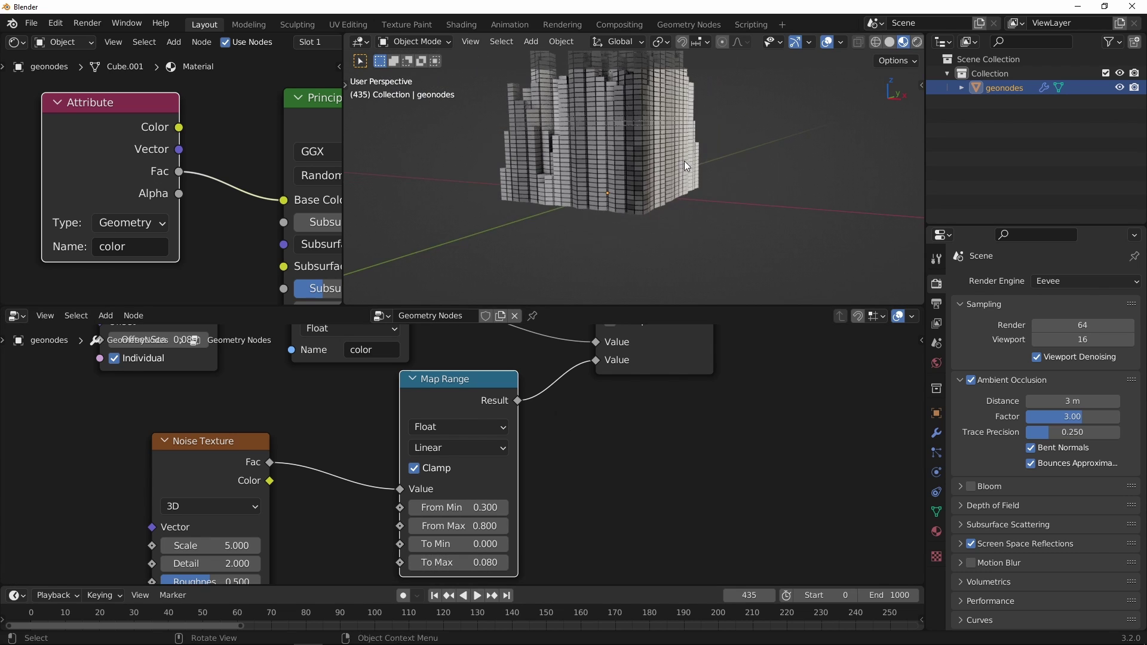
{"action": "middle_click_drag", "start_coordinate": [684, 160], "coordinate": [618, 243]}
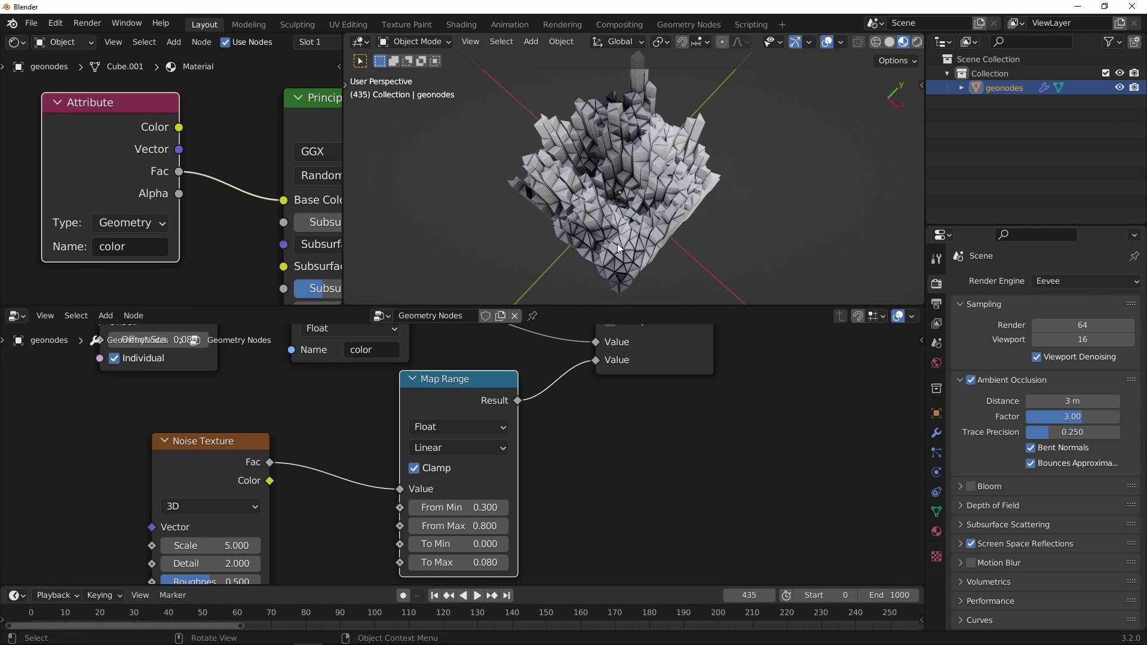
{"action": "scroll", "coordinate": [611, 144], "scroll_direction": "up", "scroll_amount": 3}
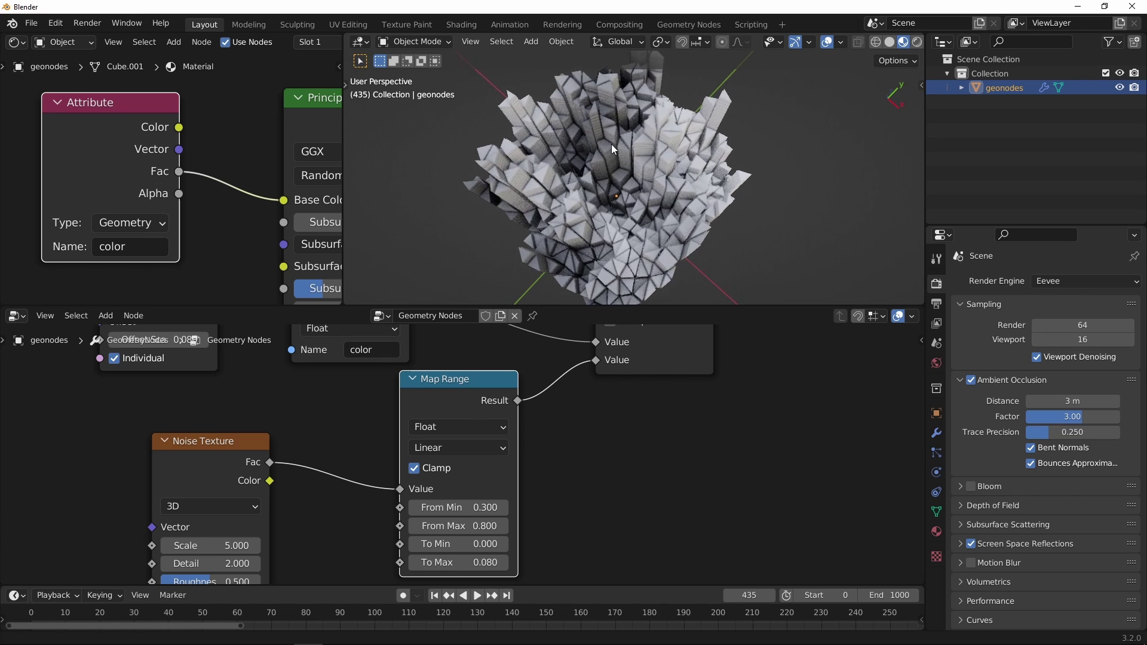
{"action": "middle_click_drag", "start_coordinate": [581, 251], "coordinate": [626, 142]}
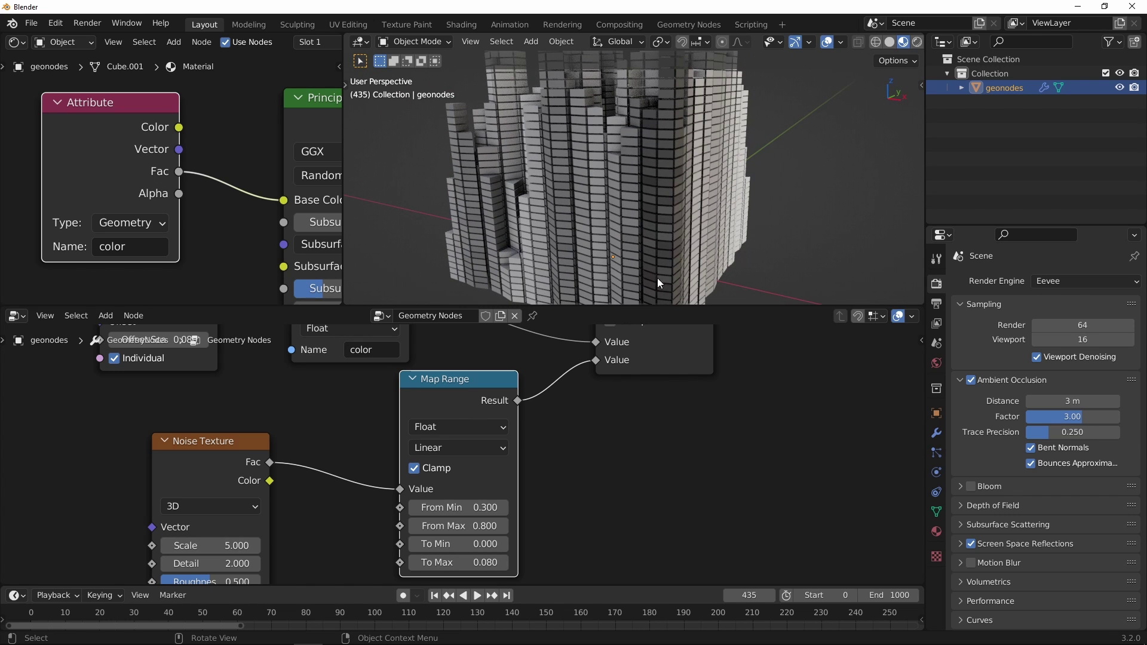
- Set the Noise Texture's Scale to 1 and the Map Range's To Max to 0.15, checking the shading around the towers
{"action": "middle_click_drag", "start_coordinate": [421, 512], "coordinate": [534, 483]}
{"action": "double_click", "coordinate": [322, 516]}
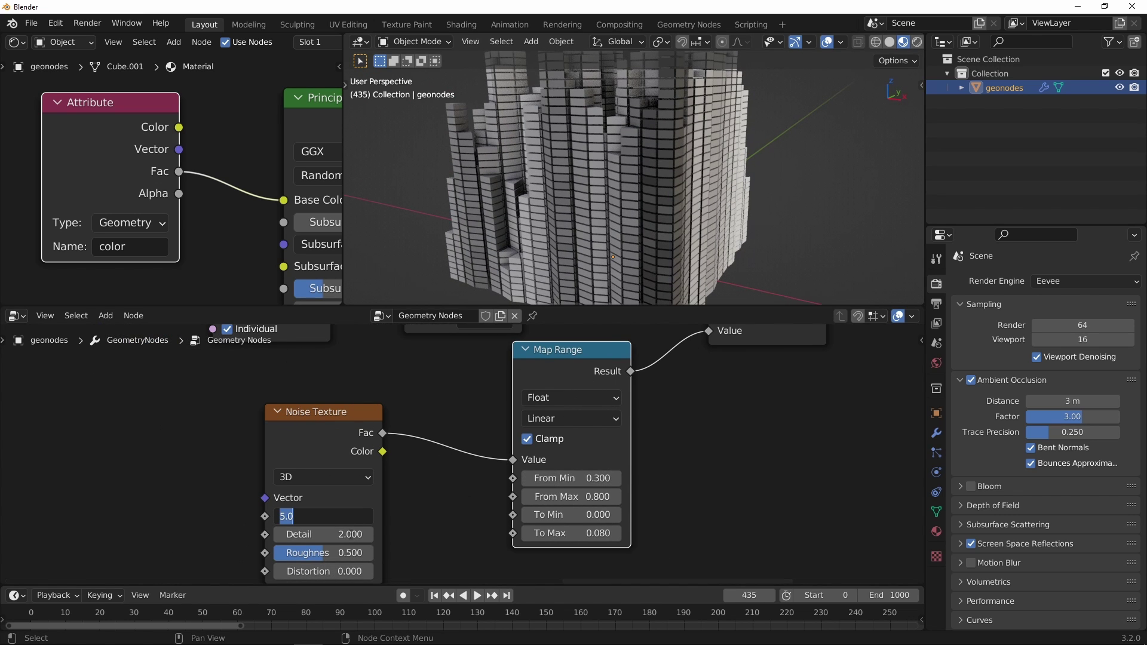
{"action": "type", "text": "1"}
{"action": "key", "text": "Return"}
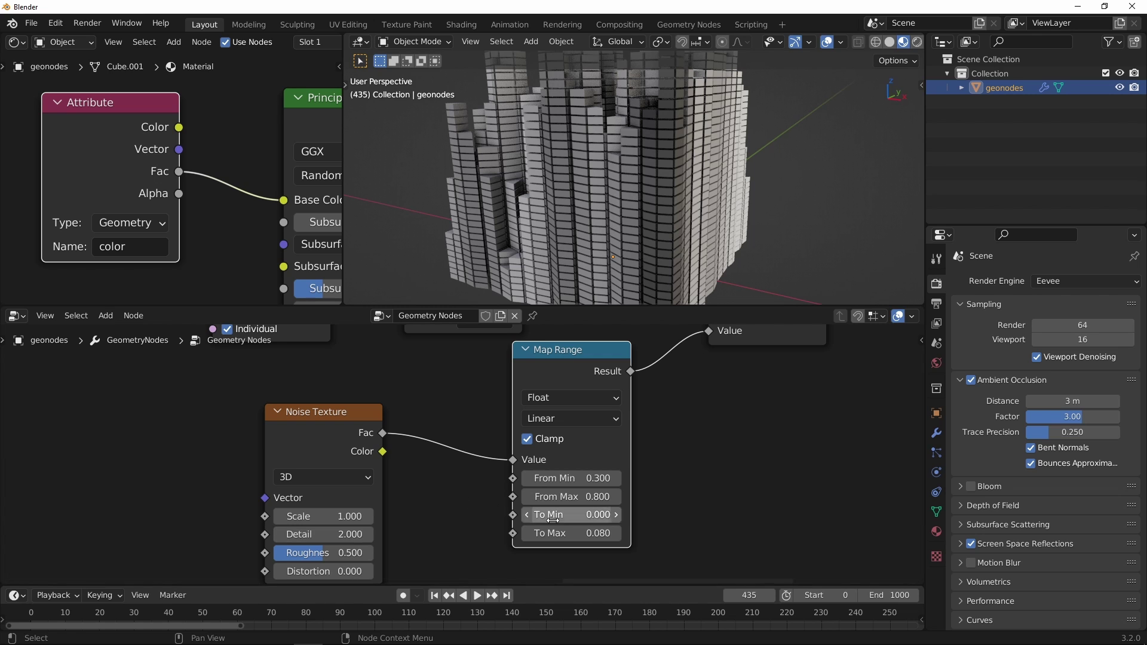
{"action": "left_click_drag", "start_coordinate": [603, 531], "coordinate": [609, 529]}
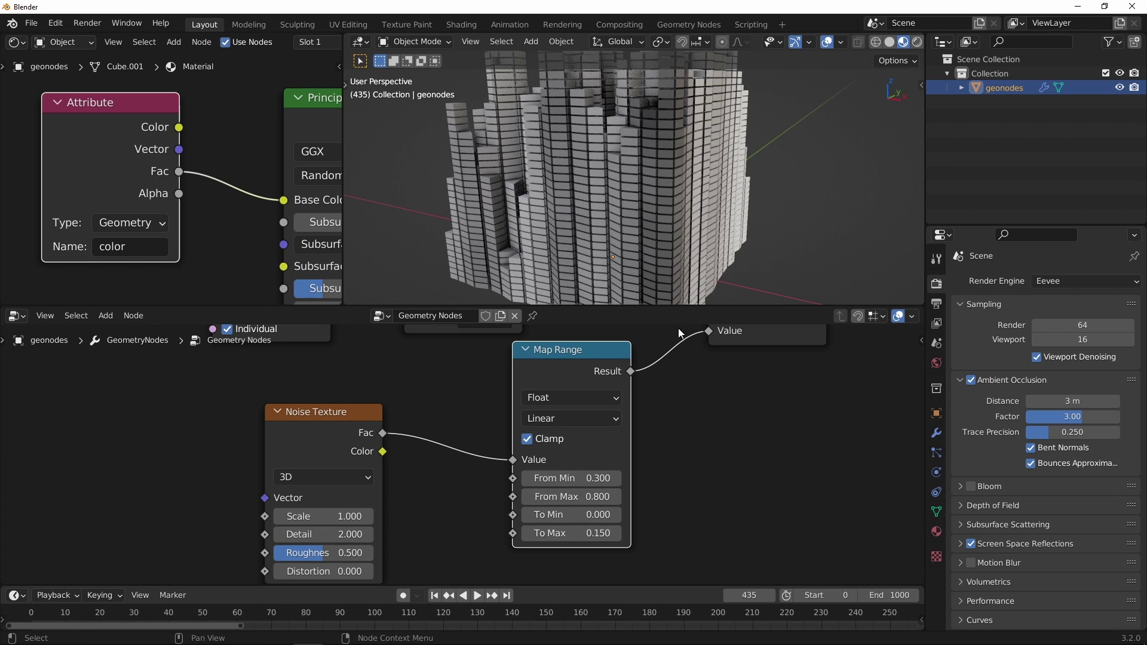
{"action": "middle_click_drag", "start_coordinate": [690, 206], "coordinate": [634, 238]}
{"action": "scroll", "coordinate": [608, 149], "scroll_direction": "up", "scroll_amount": 3}
{"action": "scroll", "coordinate": [651, 184], "scroll_direction": "up", "scroll_amount": 2}
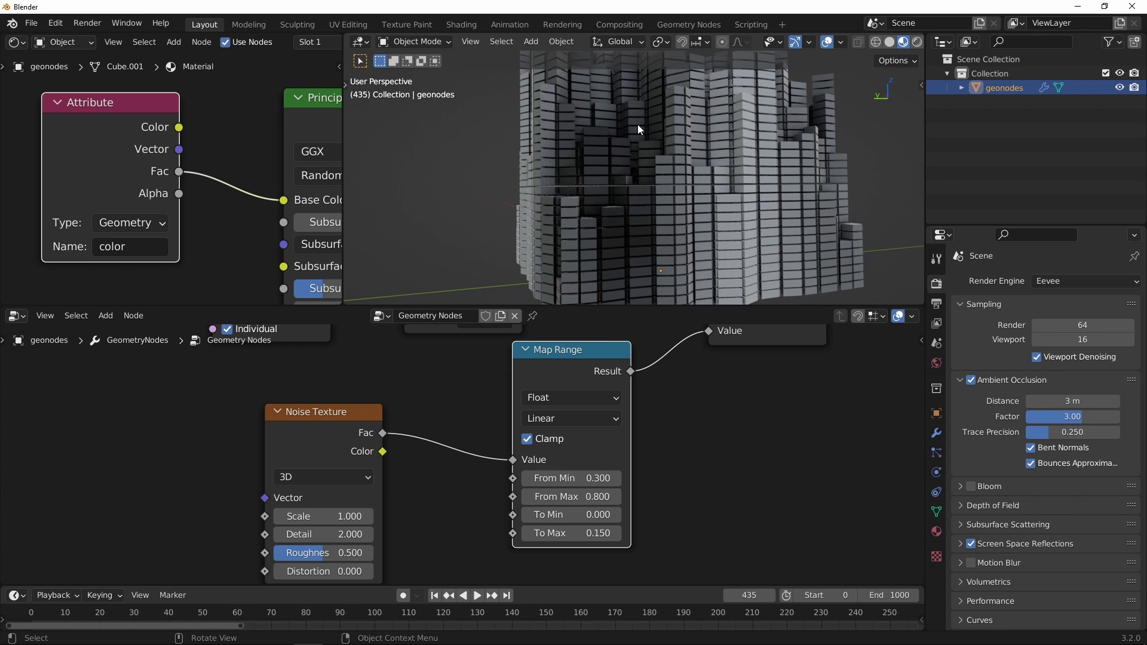
{"action": "scroll", "coordinate": [655, 188], "scroll_direction": "down", "scroll_amount": 3}
{"action": "middle_click_drag", "start_coordinate": [655, 188], "coordinate": [650, 226]}
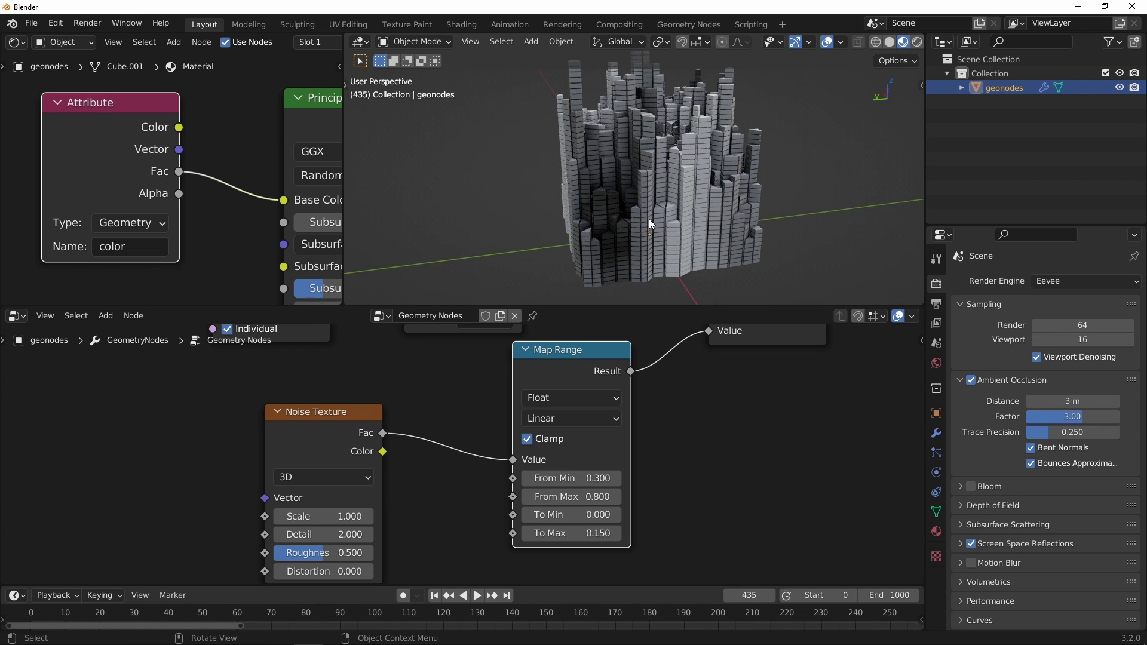
- Move the material's Attribute node aside and insert a ColorRamp between its Fac output and the Principled BSDF's Base Color
{"action": "scroll", "coordinate": [470, 394], "scroll_direction": "down", "scroll_amount": 2}
{"action": "scroll", "coordinate": [149, 161], "scroll_direction": "down", "scroll_amount": 3}
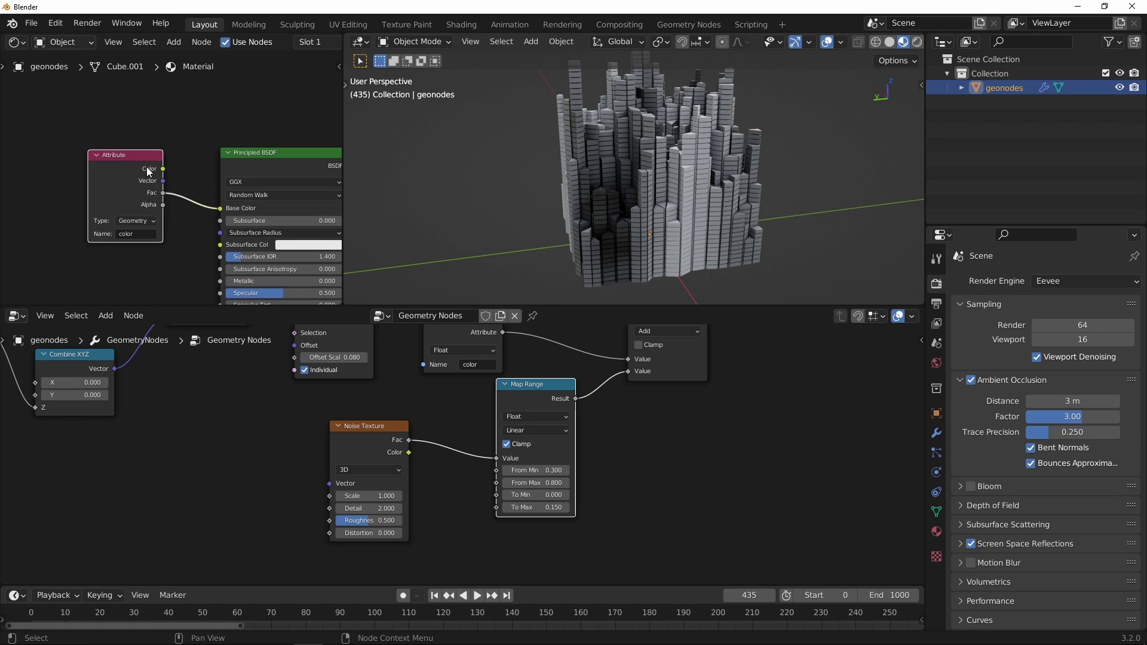
{"action": "left_click_drag", "start_coordinate": [114, 163], "coordinate": [74, 158]}
{"action": "scroll", "coordinate": [167, 127], "scroll_direction": "up", "scroll_amount": 2}
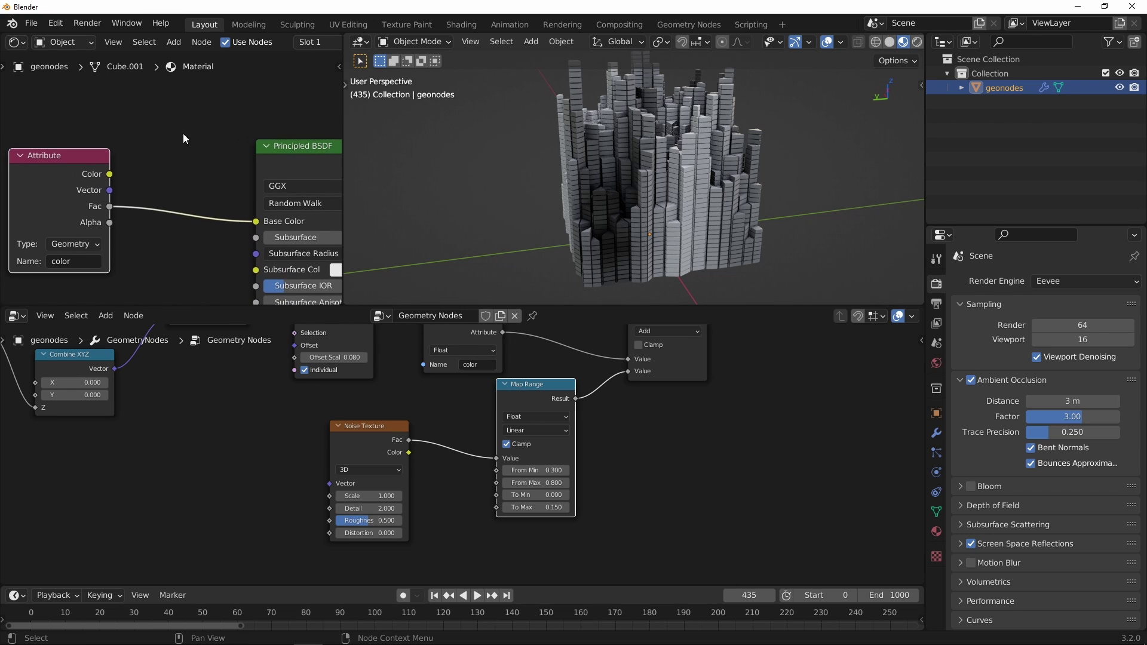
{"action": "scroll", "coordinate": [179, 133], "scroll_direction": "down", "scroll_amount": 1}
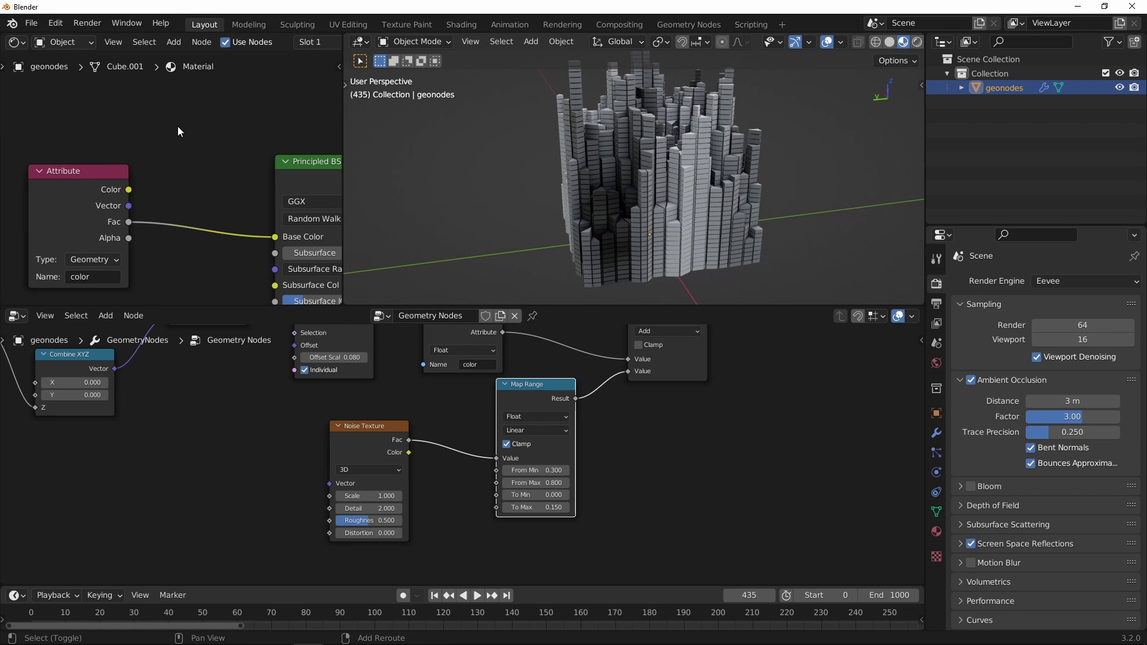
{"action": "key", "text": "shift+a"}
{"action": "mouse_move", "coordinate": [150, 235]}
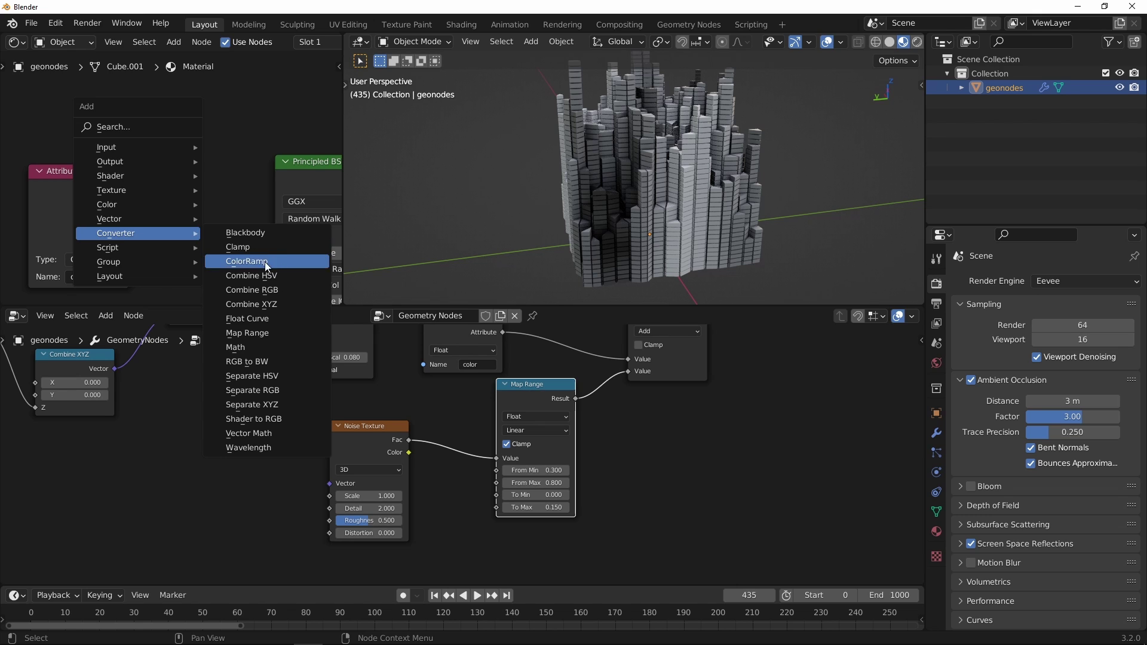
{"action": "left_click", "coordinate": [246, 261]}
{"action": "left_click", "coordinate": [186, 155]}
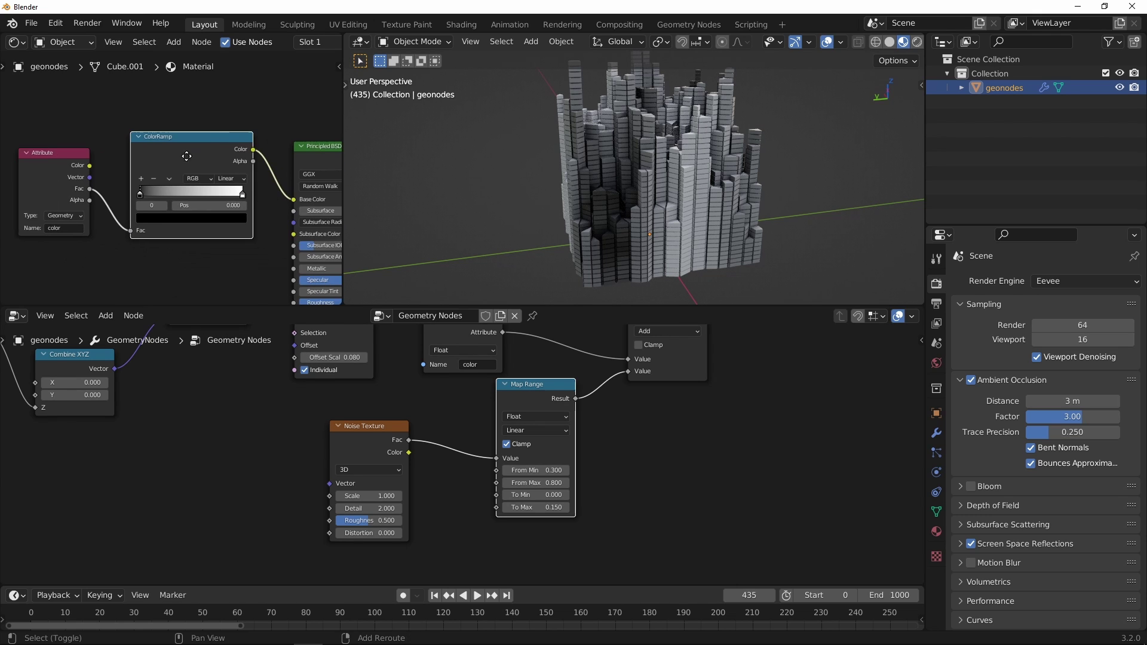
{"action": "middle_click_drag", "start_coordinate": [186, 156], "coordinate": [151, 149]}
{"action": "middle_click_drag", "start_coordinate": [241, 174], "coordinate": [255, 172], "text": "shift"}
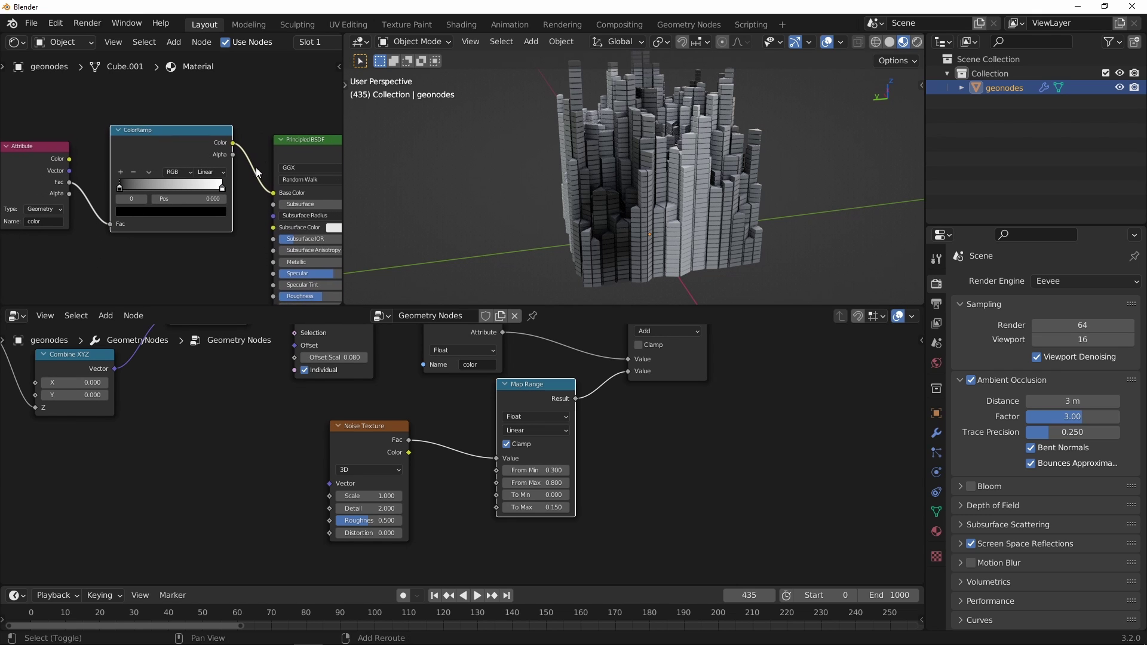
- Widen the shader editor and set the ColorRamp's first stop to a bright orange
{"action": "scroll", "coordinate": [538, 409], "scroll_direction": "down", "scroll_amount": 4}
{"action": "middle_click_drag", "start_coordinate": [542, 410], "coordinate": [437, 494]}
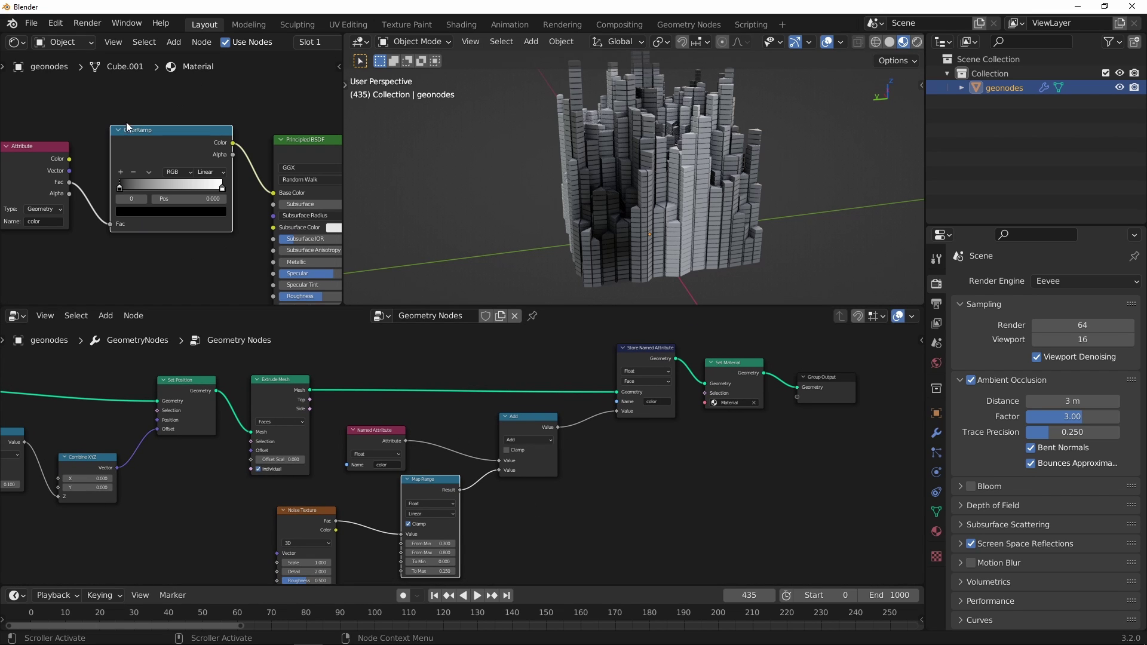
{"action": "left_click_drag", "start_coordinate": [341, 106], "coordinate": [414, 106]}
{"action": "scroll", "coordinate": [119, 197], "scroll_direction": "up", "scroll_amount": 3}
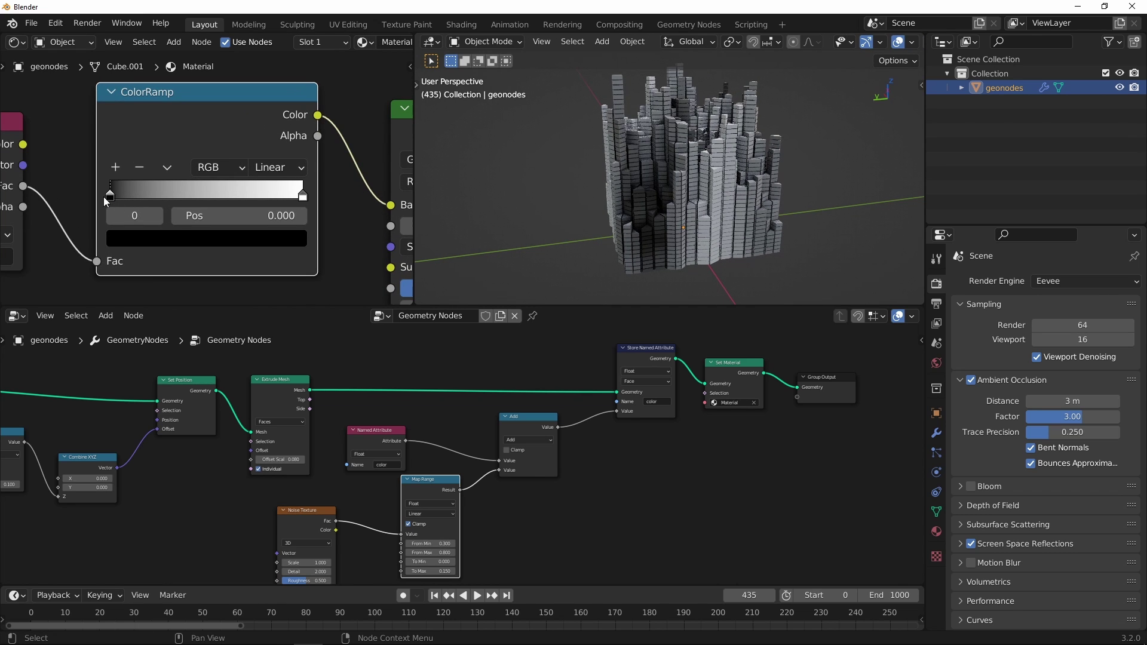
{"action": "left_click", "coordinate": [156, 239]}
{"action": "left_click_drag", "start_coordinate": [263, 327], "coordinate": [266, 260]}
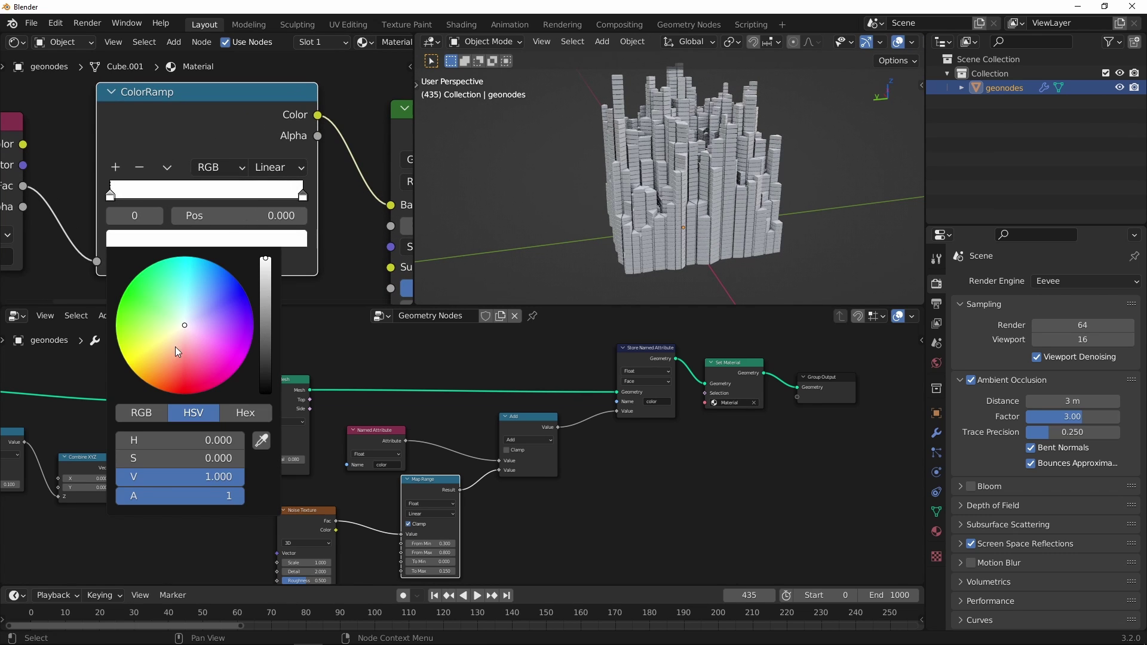
{"action": "left_click_drag", "start_coordinate": [175, 346], "coordinate": [139, 402]}
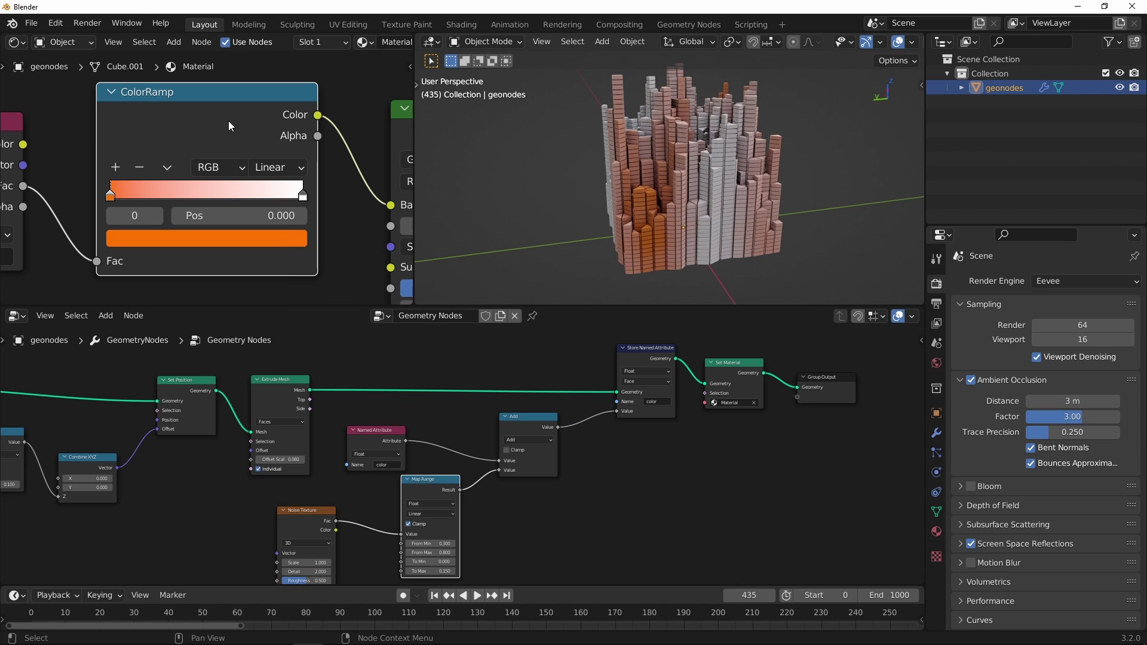
- Set the ColorRamp's last stop to magenta and check the recolored towers up close
{"action": "left_click", "coordinate": [303, 196]}
{"action": "left_click", "coordinate": [286, 239]}
{"action": "left_click_drag", "start_coordinate": [233, 346], "coordinate": [237, 382]}
{"action": "mouse_move", "coordinate": [712, 171]}
{"action": "middle_mouse_down"}
{"action": "mouse_move", "coordinate": [704, 210]}
{"action": "mouse_move", "coordinate": [726, 173]}
{"action": "mouse_move", "coordinate": [766, 169]}
{"action": "mouse_move", "coordinate": [713, 175]}
{"action": "middle_mouse_up"}
{"action": "scroll", "coordinate": [717, 169], "scroll_direction": "up", "scroll_amount": 3}
{"action": "scroll", "coordinate": [713, 176], "scroll_direction": "up", "scroll_amount": 2}
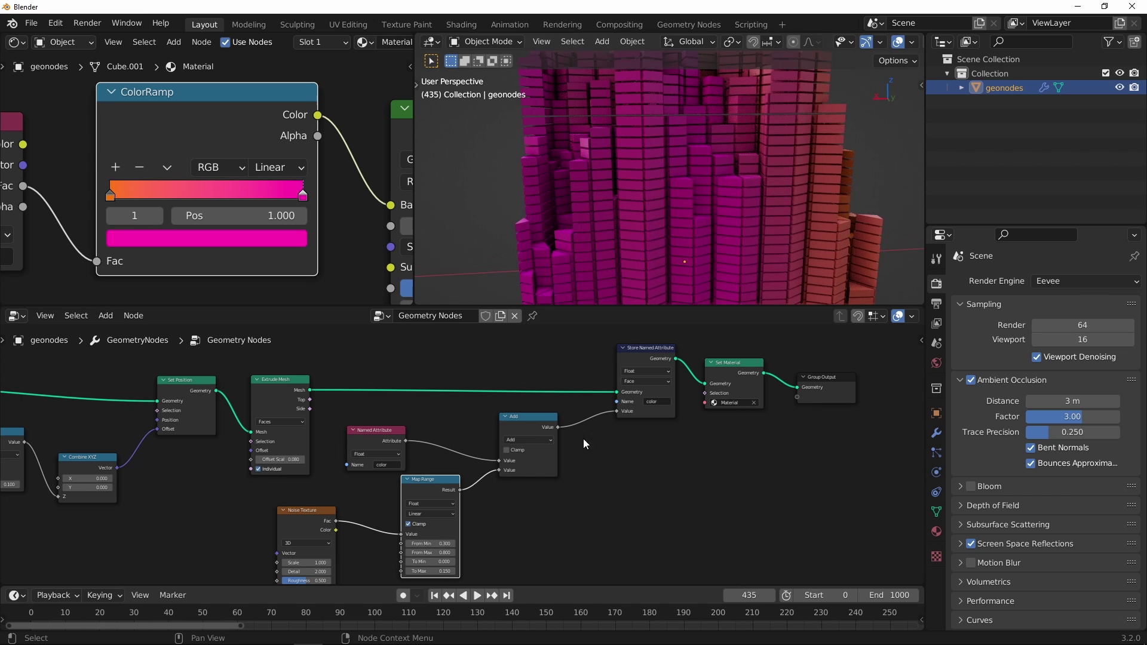
- Try the Map Range node with To Max at -0.06 and To Min at -0.52
{"action": "middle_click_drag", "start_coordinate": [461, 552], "coordinate": [517, 475]}
{"action": "scroll", "coordinate": [518, 480], "scroll_direction": "up", "scroll_amount": 5}
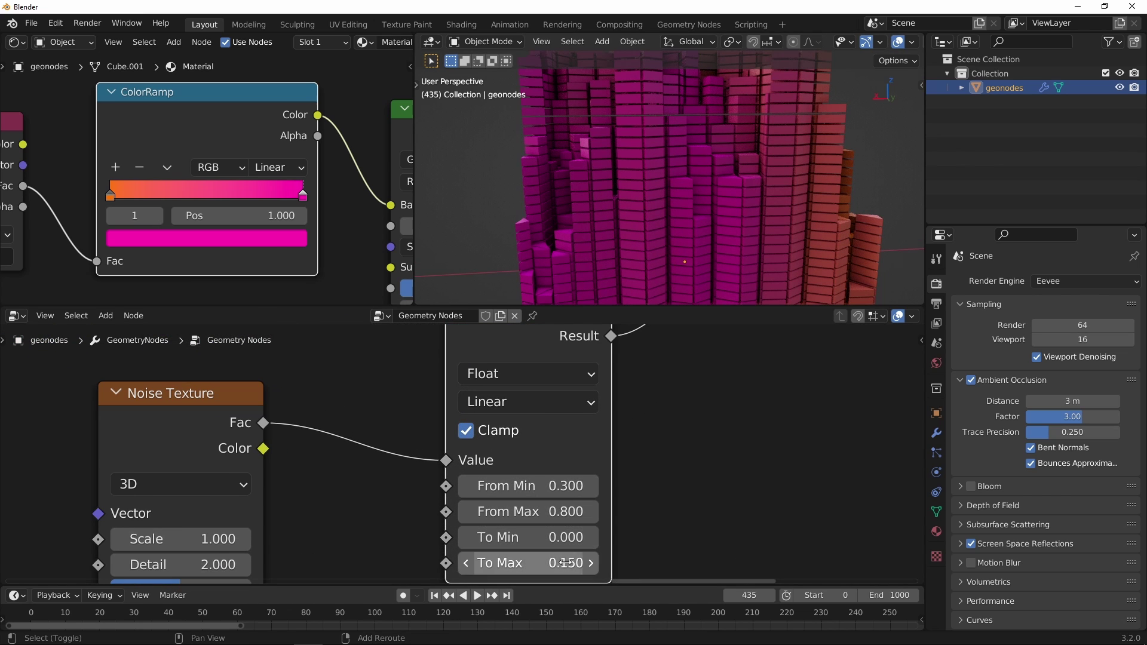
{"action": "mouse_move", "coordinate": [574, 562]}
{"action": "left_mouse_down", "text": "shift"}
{"action": "mouse_move", "coordinate": [670, 537]}
{"action": "mouse_move", "coordinate": [544, 555]}
{"action": "mouse_move", "coordinate": [574, 556]}
{"action": "left_mouse_up", "text": "shift"}
{"action": "scroll", "coordinate": [714, 163], "scroll_direction": "down", "scroll_amount": 4}
{"action": "middle_click_drag", "start_coordinate": [715, 163], "coordinate": [658, 185]}
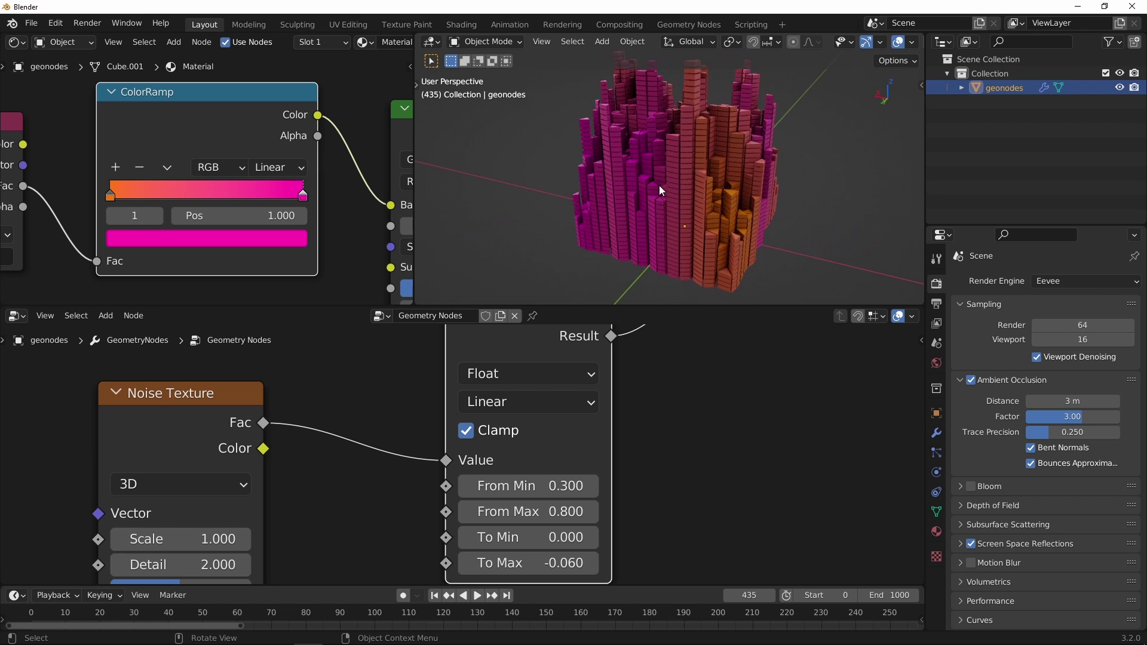
{"action": "middle_click_drag", "start_coordinate": [672, 178], "coordinate": [610, 209]}
{"action": "left_click_drag", "start_coordinate": [559, 537], "coordinate": [554, 537], "text": "shift"}
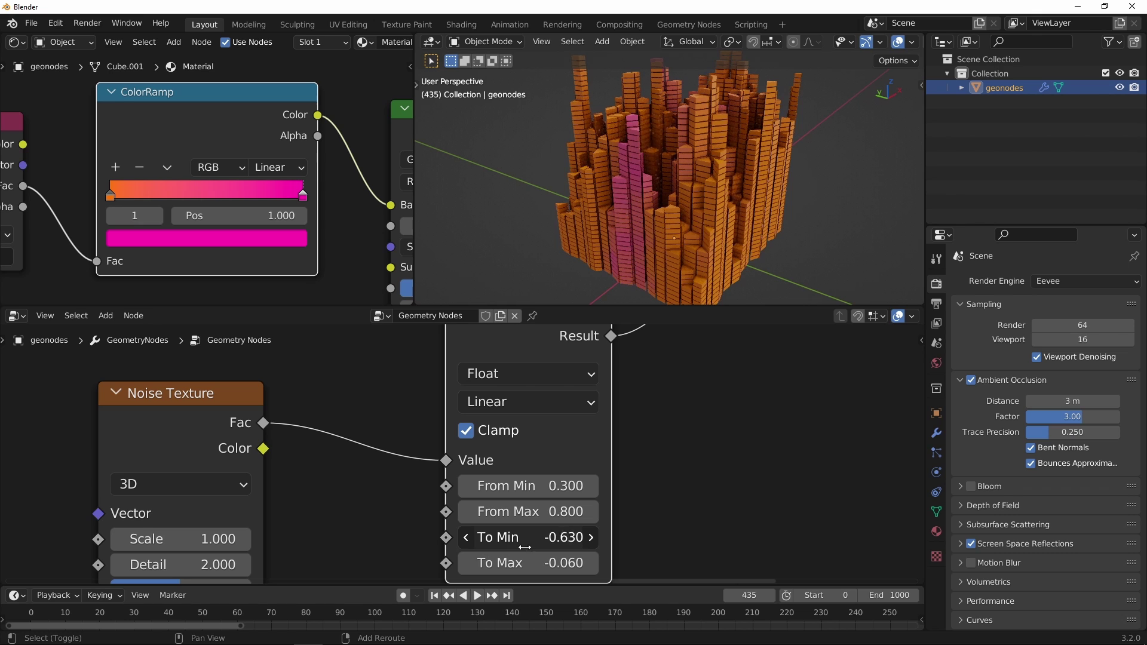
{"action": "left_click_drag", "start_coordinate": [522, 538], "coordinate": [518, 538]}
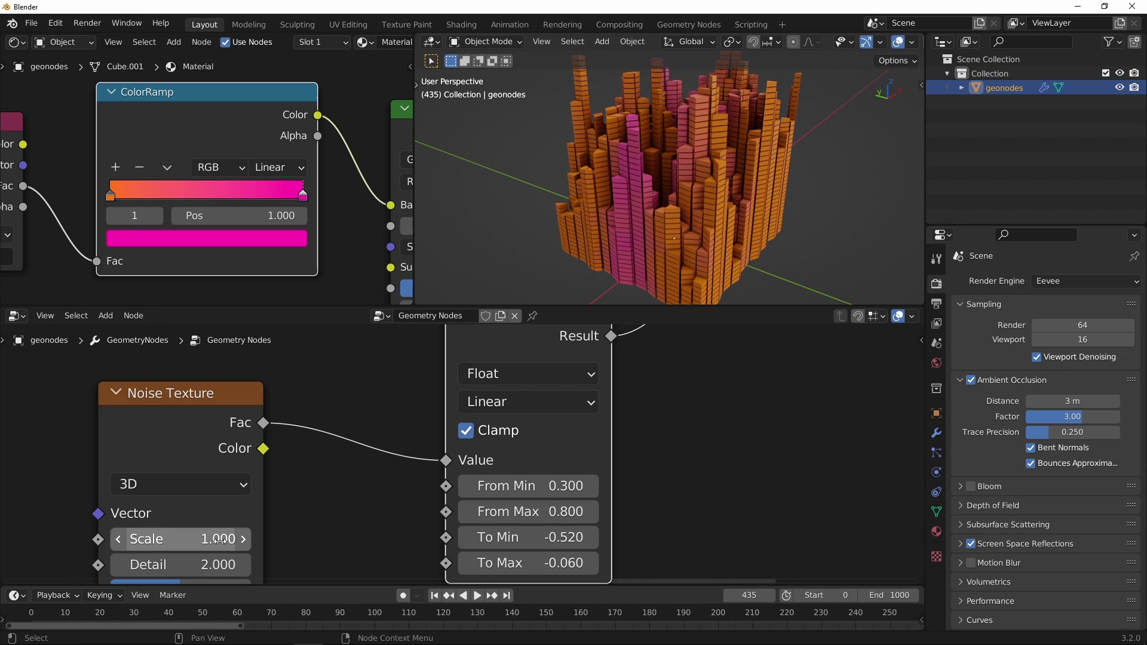
- Set the Noise Texture's Scale to 2 and check the color variation on the towers
{"action": "type", "text": "2"}
{"action": "key", "text": "Return"}
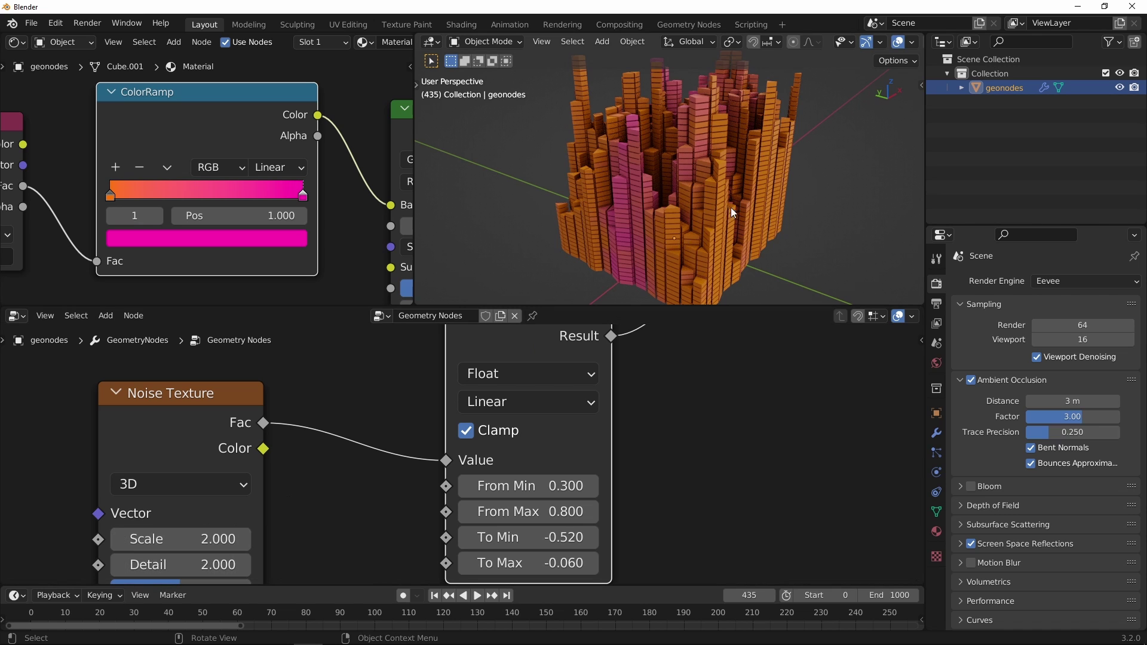
{"action": "middle_click_drag", "start_coordinate": [537, 173], "coordinate": [648, 149]}
- Set the Map Range node's To Min to 0 and To Max to 1.88
{"action": "left_click", "coordinate": [568, 538]}
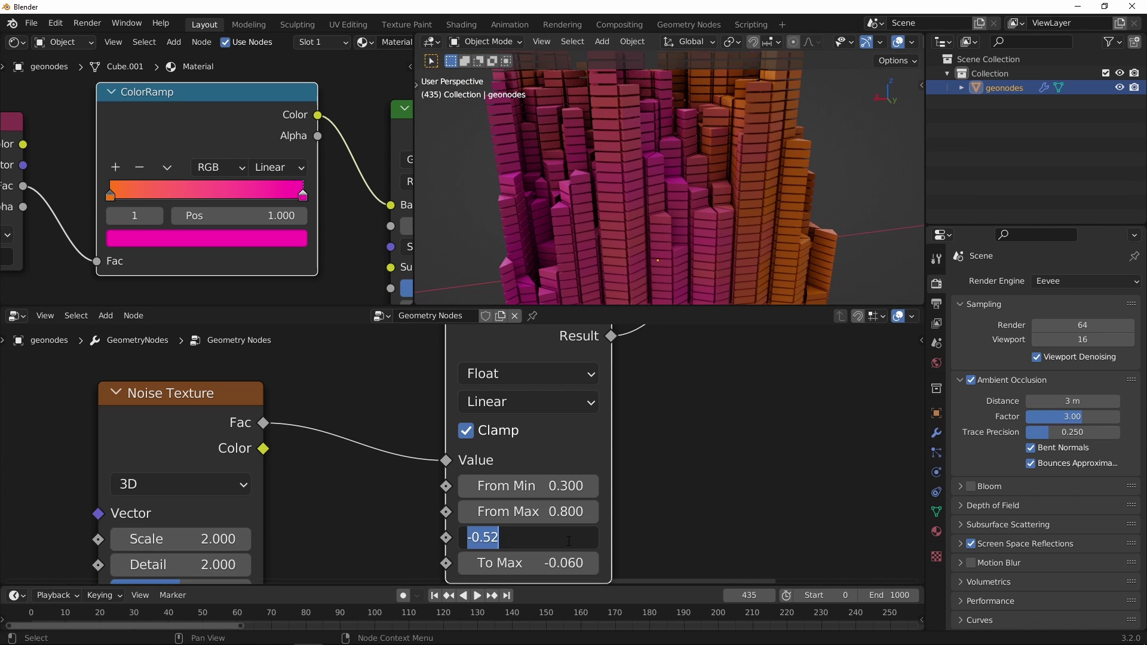
{"action": "key", "text": "Return"}
{"action": "left_click_drag", "start_coordinate": [577, 563], "coordinate": [604, 563], "text": "shift"}
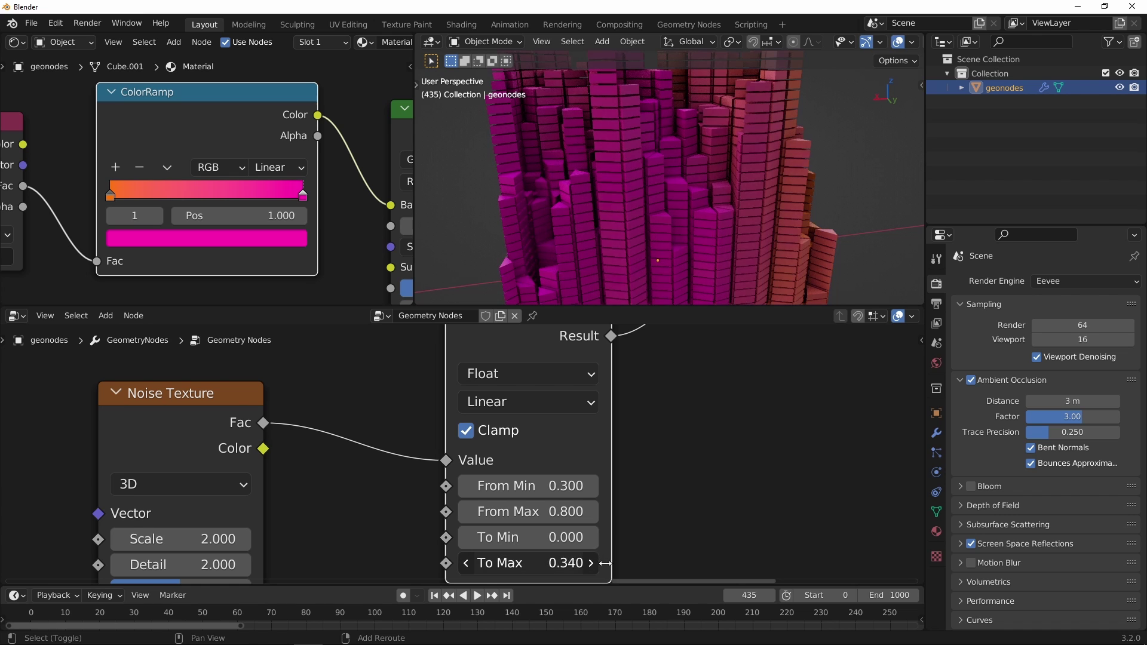
{"action": "left_click_drag", "start_coordinate": [697, 550], "coordinate": [693, 550]}
{"action": "middle_click_drag", "start_coordinate": [817, 160], "coordinate": [639, 221]}
- Play the animation and enlarge the 3D viewport to examine the moving towers from above
{"action": "left_click", "coordinate": [477, 595]}
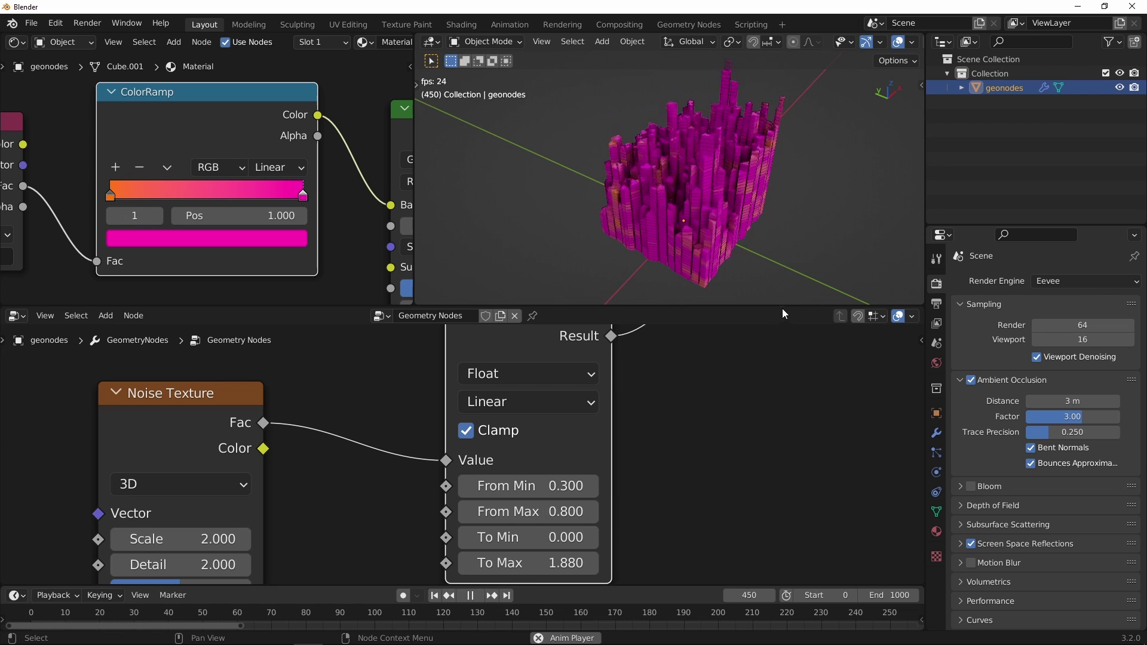
{"action": "left_click_drag", "start_coordinate": [781, 306], "coordinate": [780, 437]}
{"action": "middle_click_drag", "start_coordinate": [800, 285], "coordinate": [703, 310]}
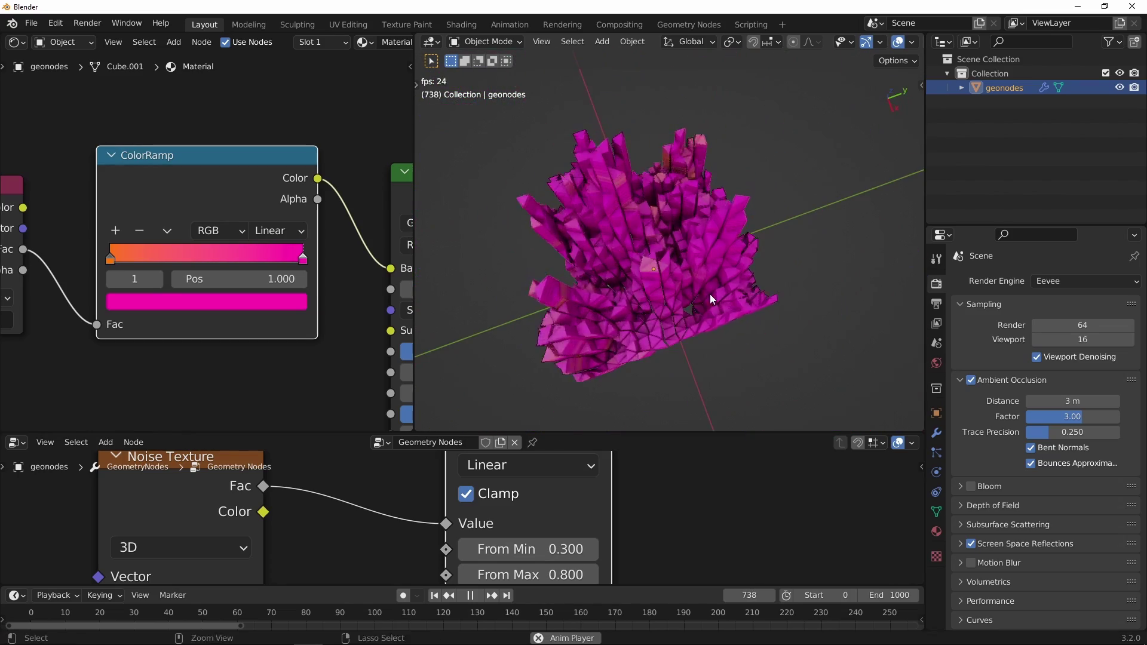